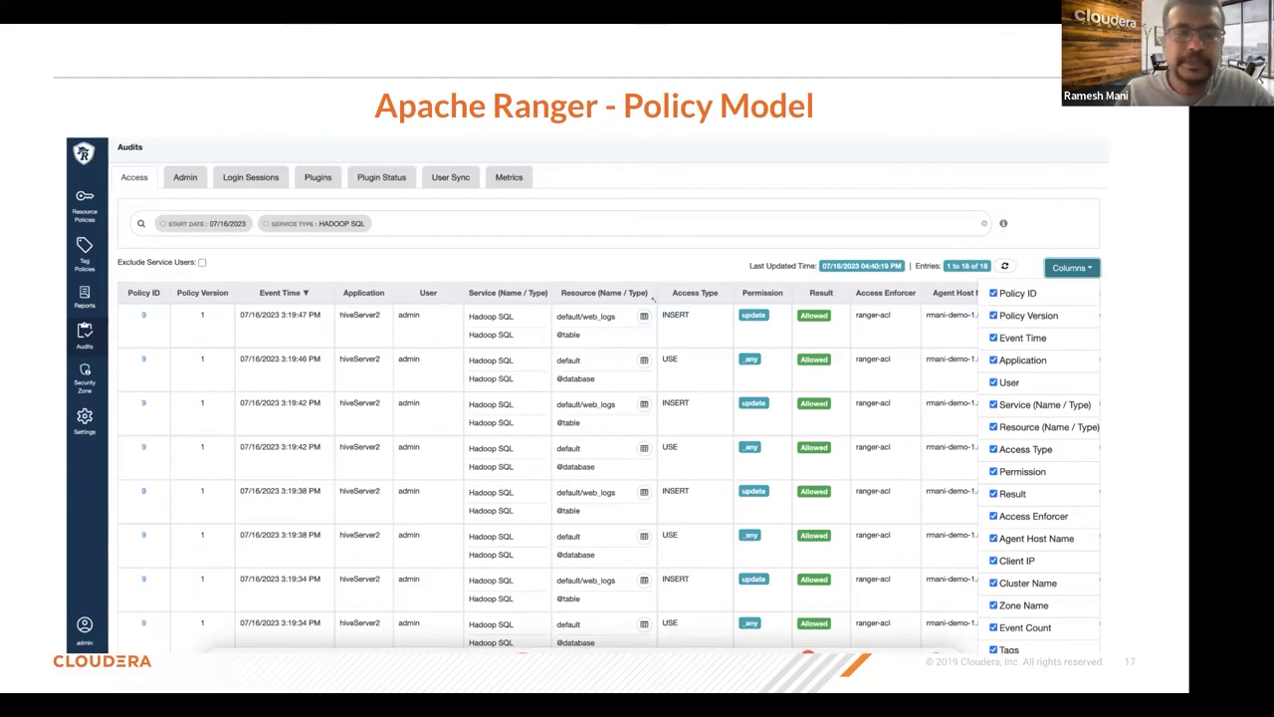
Step: Advance the slideshow to slide 18 'Demo' and exit presentation mode to the editor
{"action": "key", "text": "Right"}
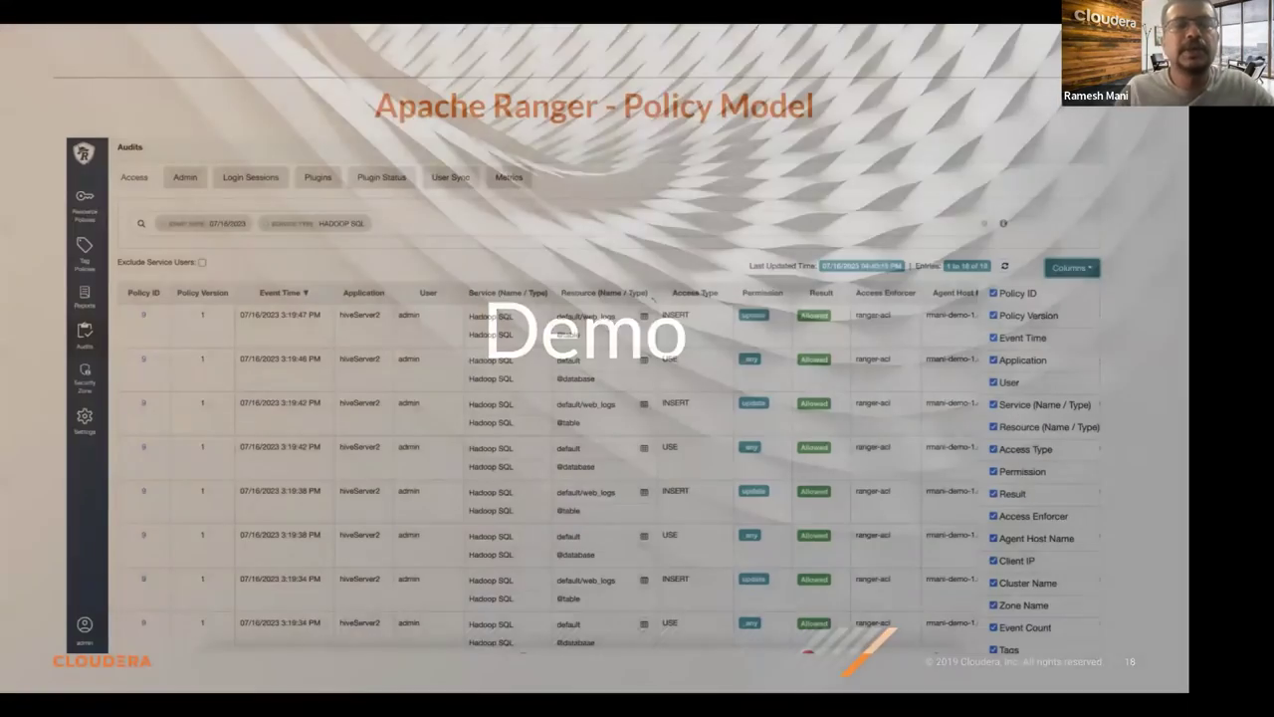
{"action": "key", "text": "Left"}
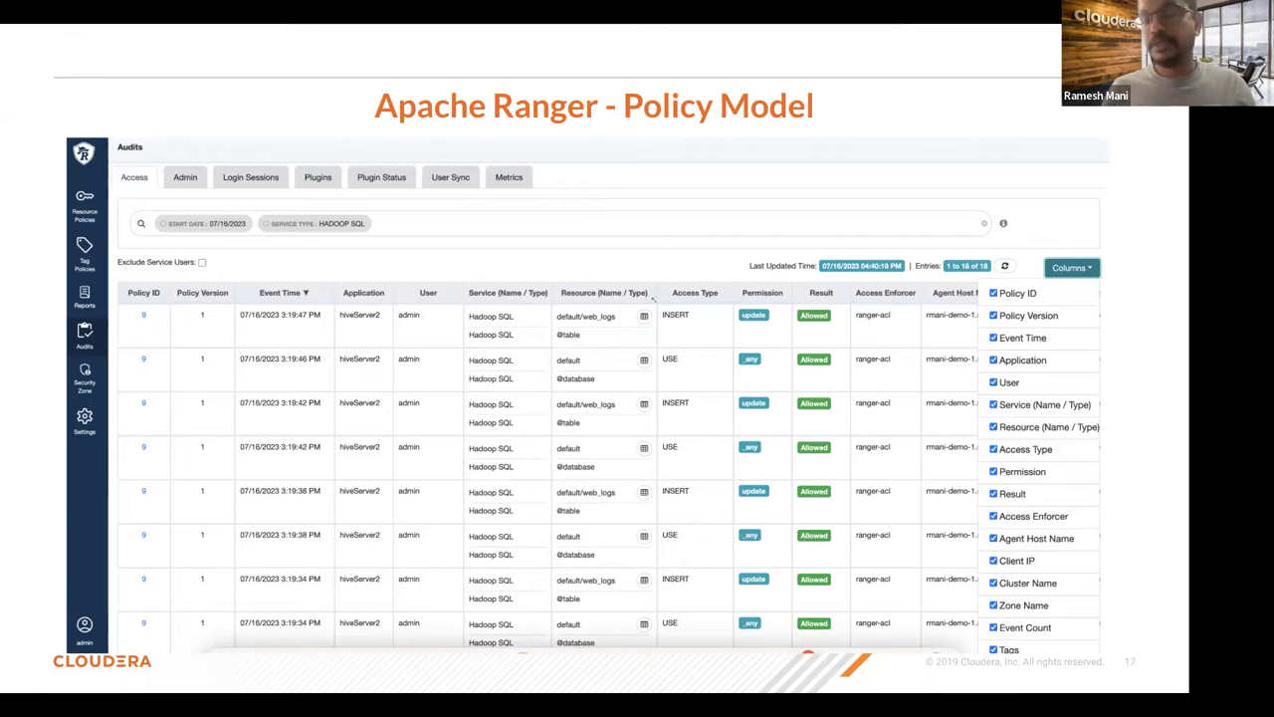
{"action": "key", "text": "Right"}
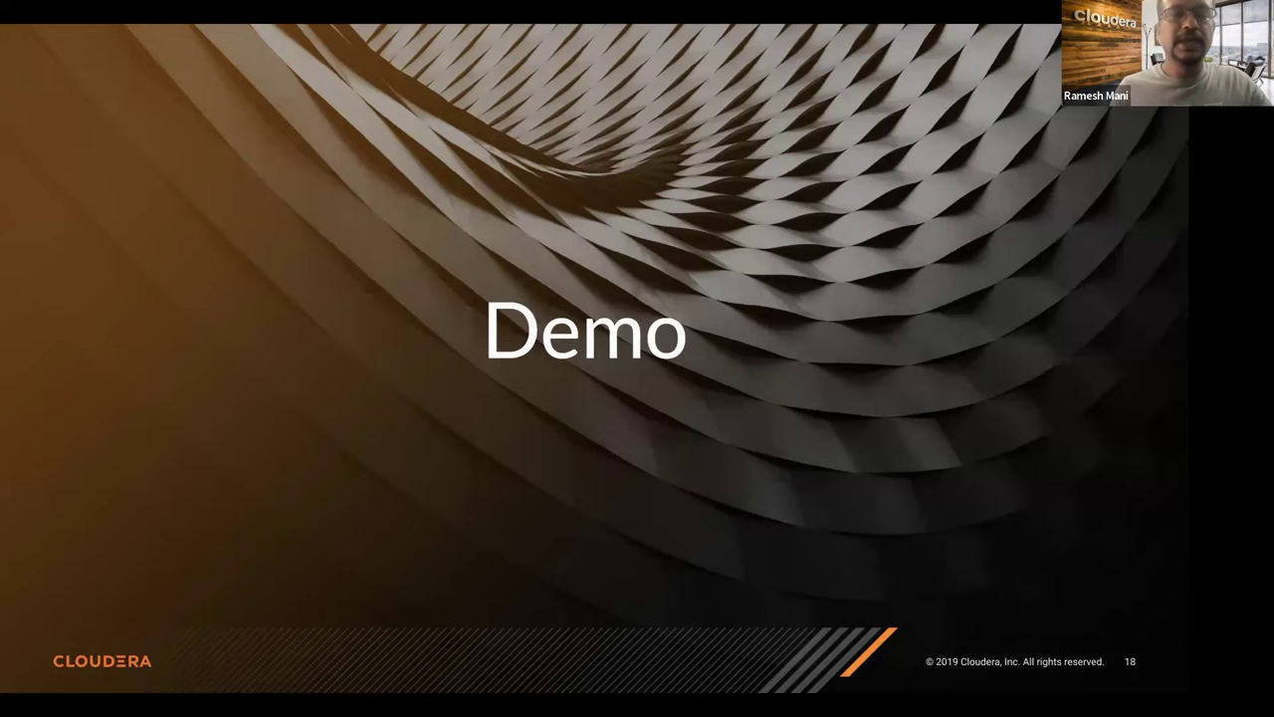
{"action": "key", "text": "Escape"}
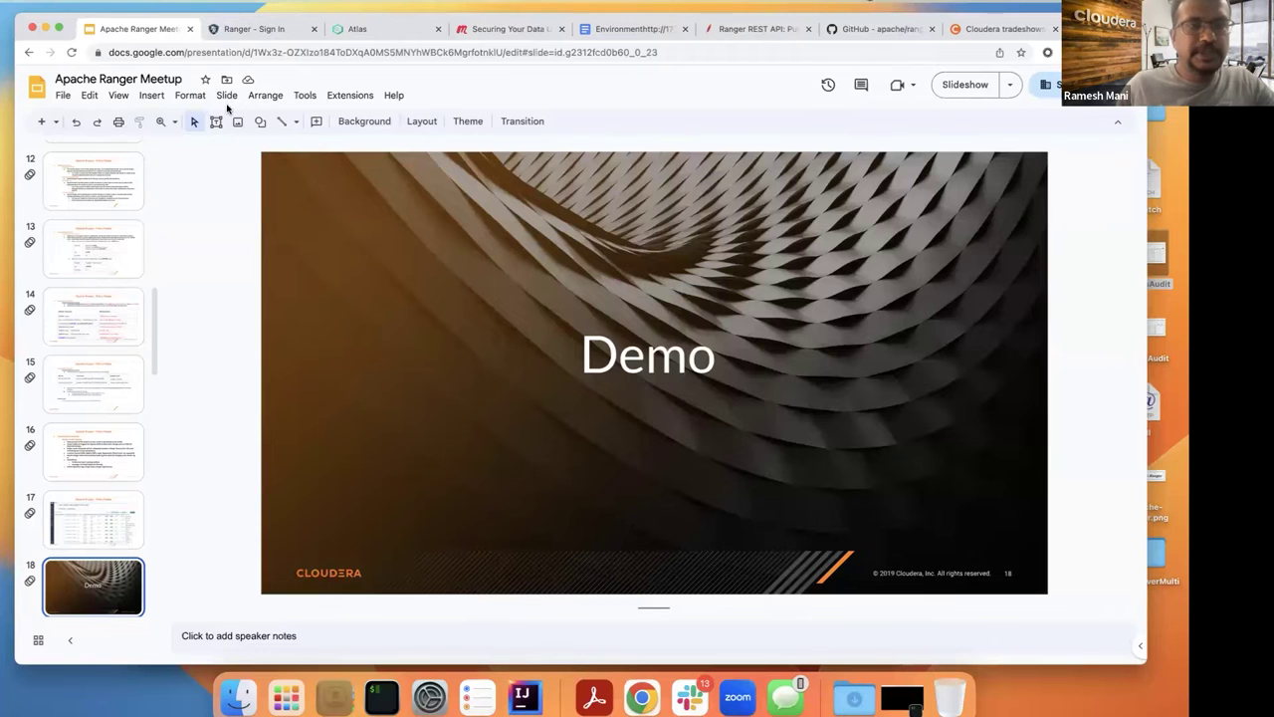
Step: On the Ranger sign-in page, enter the admin username and password and submit
{"action": "left_click", "coordinate": [257, 28]}
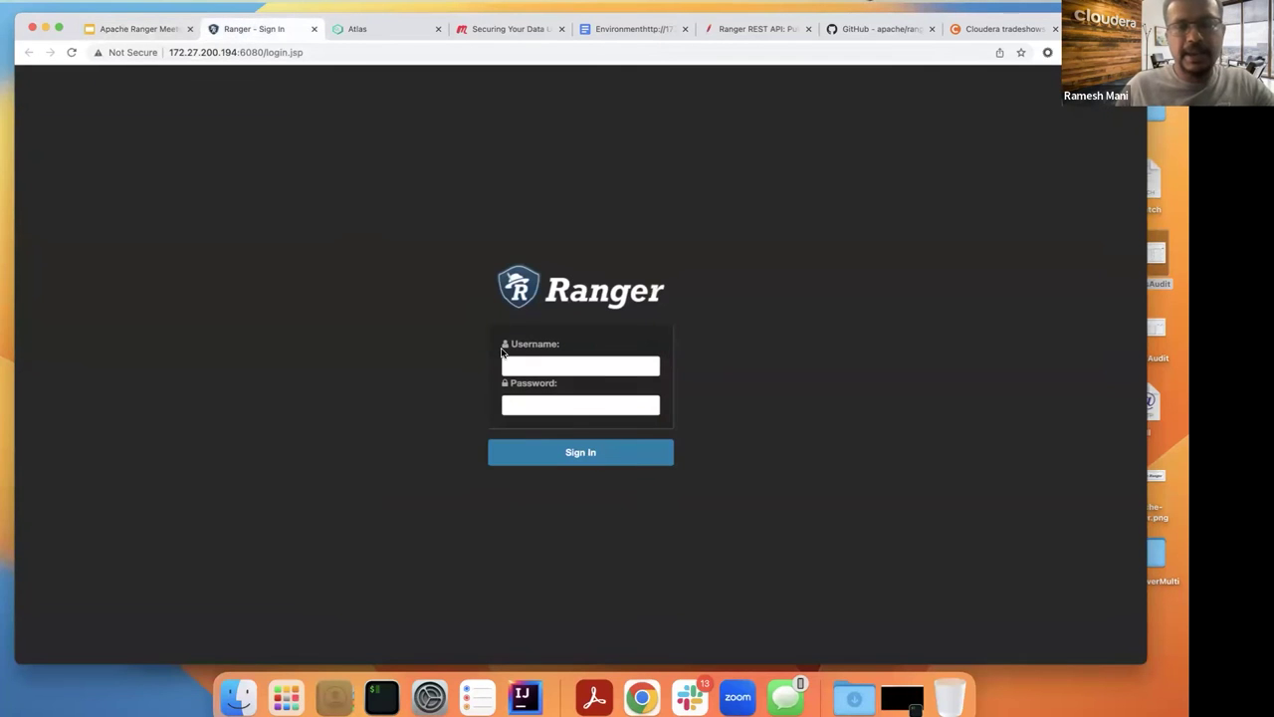
{"action": "left_click", "coordinate": [511, 364]}
{"action": "type", "text": "admin"}
{"action": "left_click", "coordinate": [581, 404]}
{"action": "type", "text": "admin"}
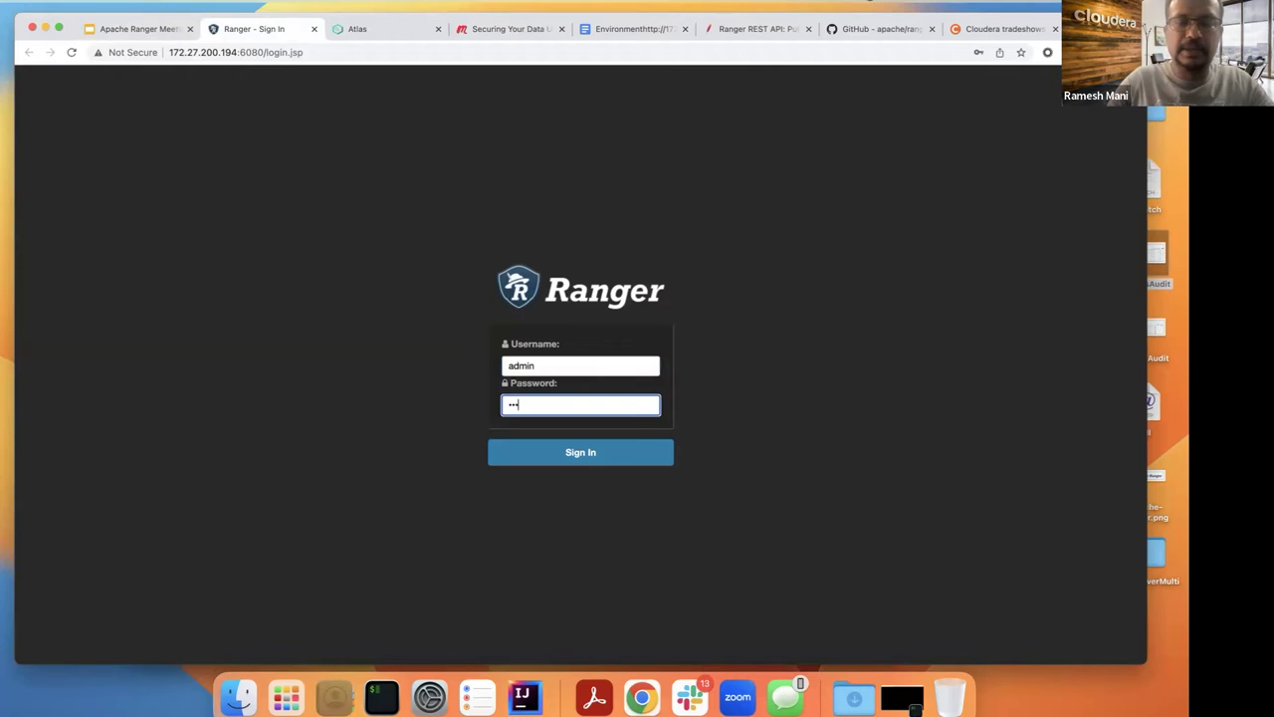
{"action": "key", "text": "Tab"}
{"action": "key", "text": "shift+Tab"}
{"action": "type", "text": "admin123"}
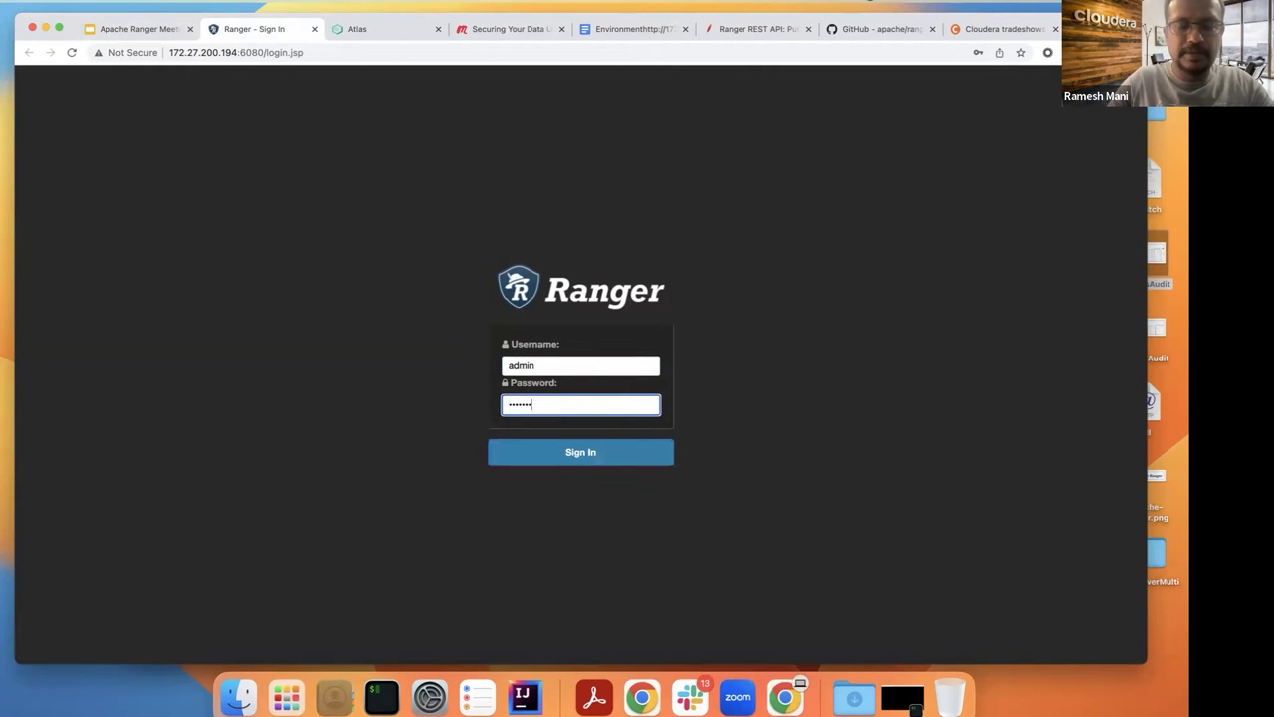
{"action": "key", "text": "Return"}
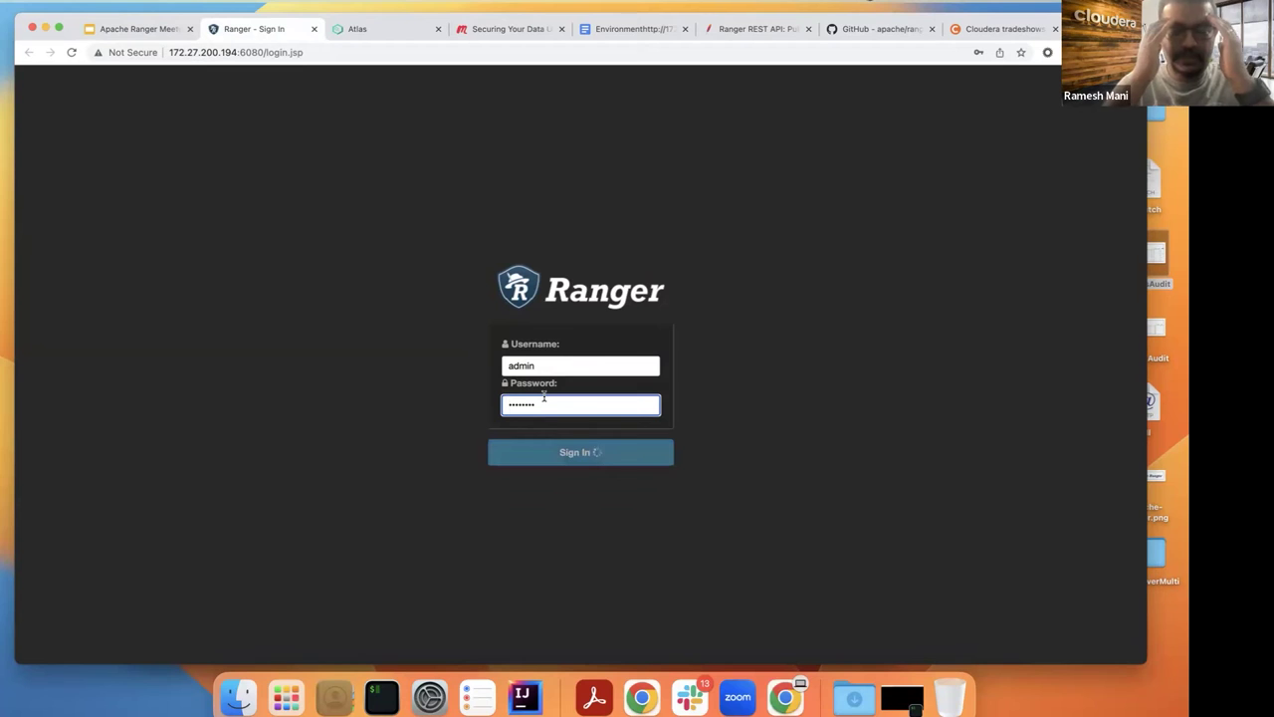
Step: Re-enter the admin password after the incorrect-password error and sign in again
{"action": "key", "text": "super+a"}
{"action": "type", "text": "adm"}
{"action": "key", "text": "BackSpace"}
{"action": "key", "text": "BackSpace"}
{"action": "type", "text": "dmin123"}
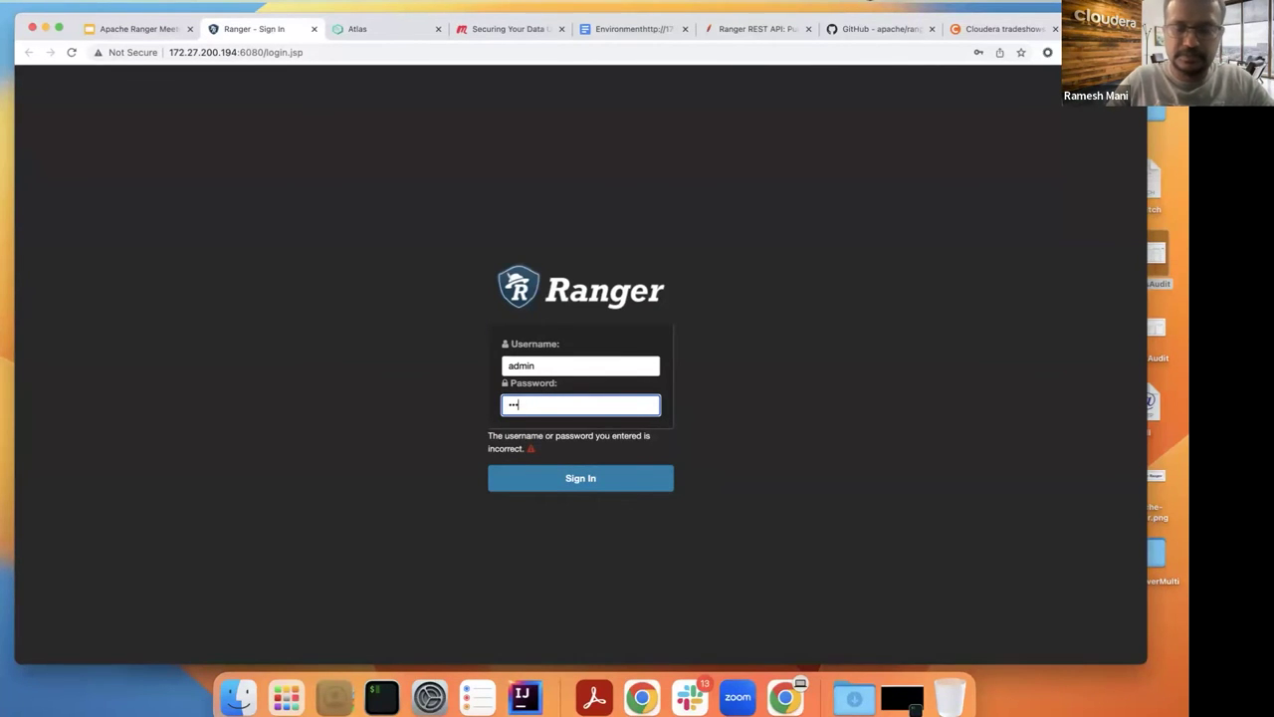
{"action": "key", "text": "Return"}
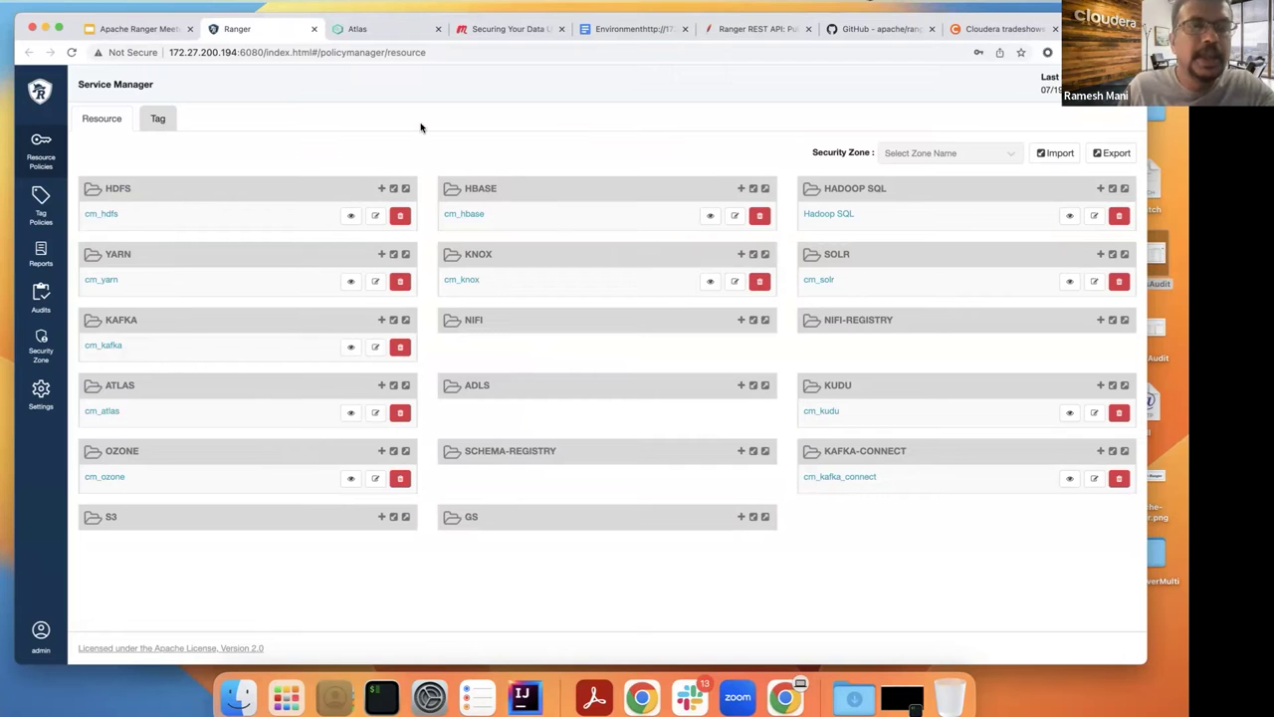
Step: Open cm_hdfs, review its 'all - path' policy (ID 1), and return to the HDFS policies list
{"action": "left_click", "coordinate": [102, 214]}
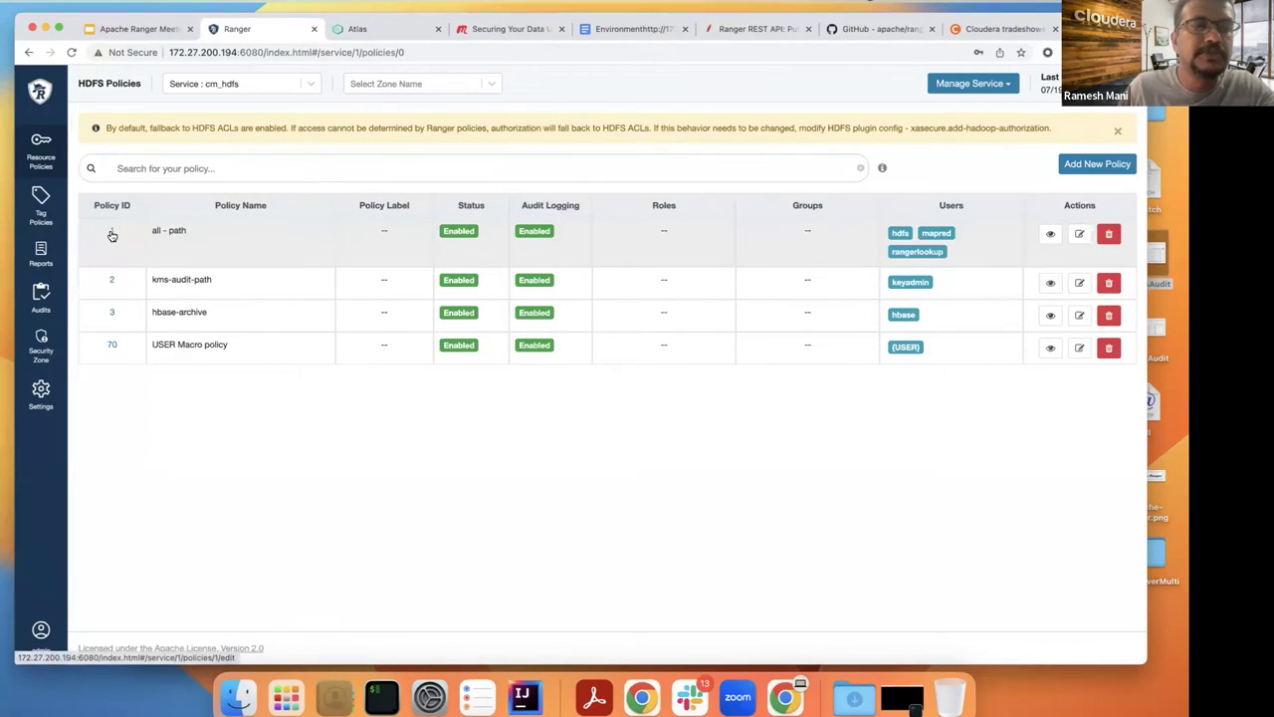
{"action": "left_click", "coordinate": [111, 233]}
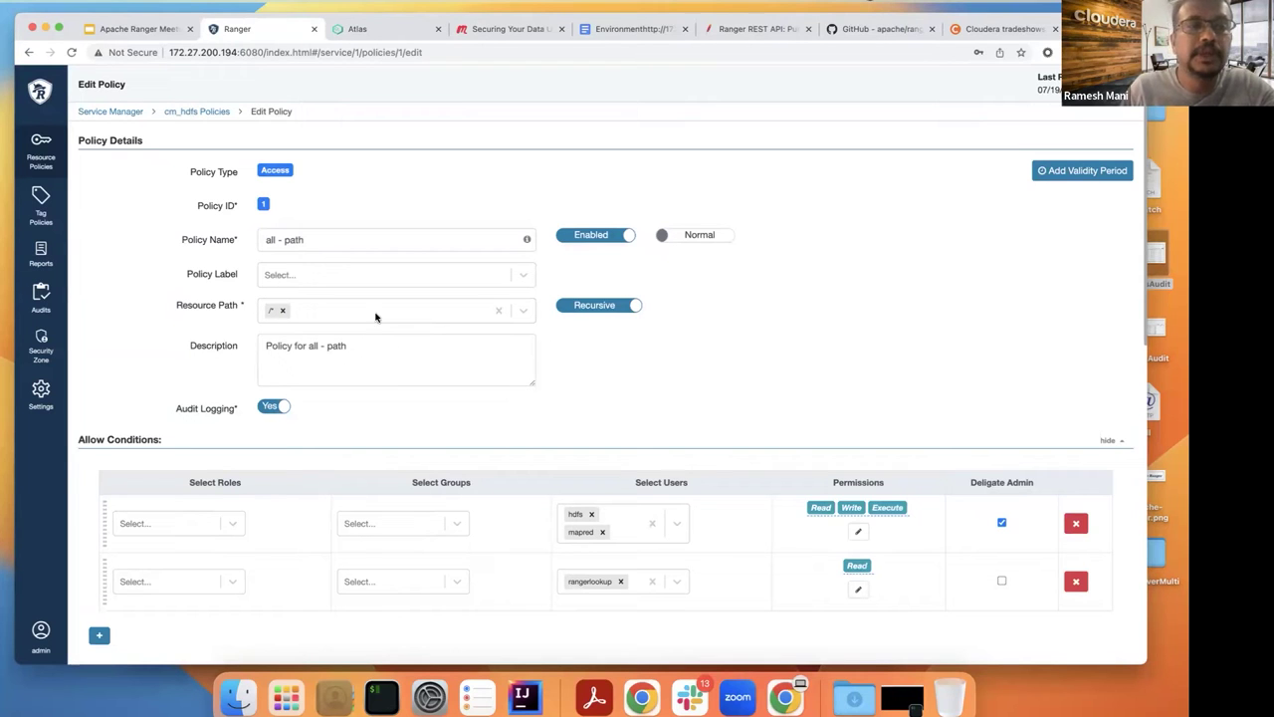
{"action": "left_click", "coordinate": [28, 53]}
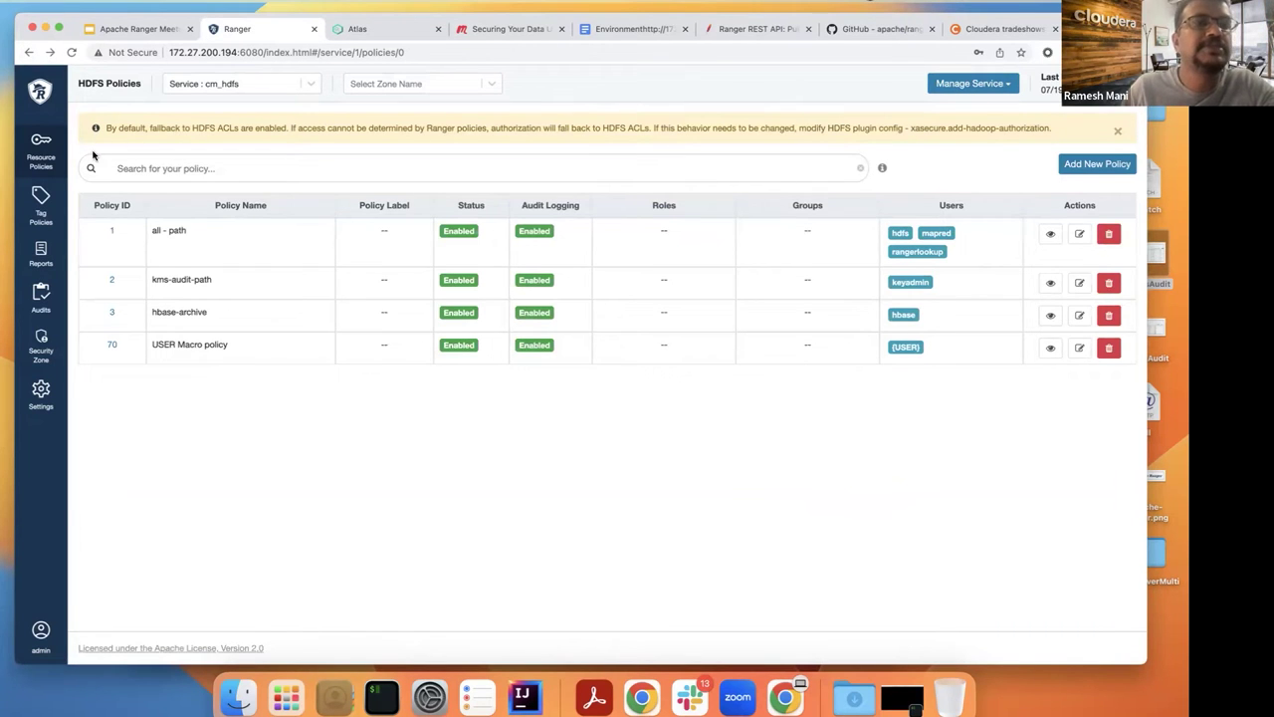
Step: Open cm_hbase policy 5 'all - table, column-family, column', read through it, then go home
{"action": "left_click", "coordinate": [43, 157]}
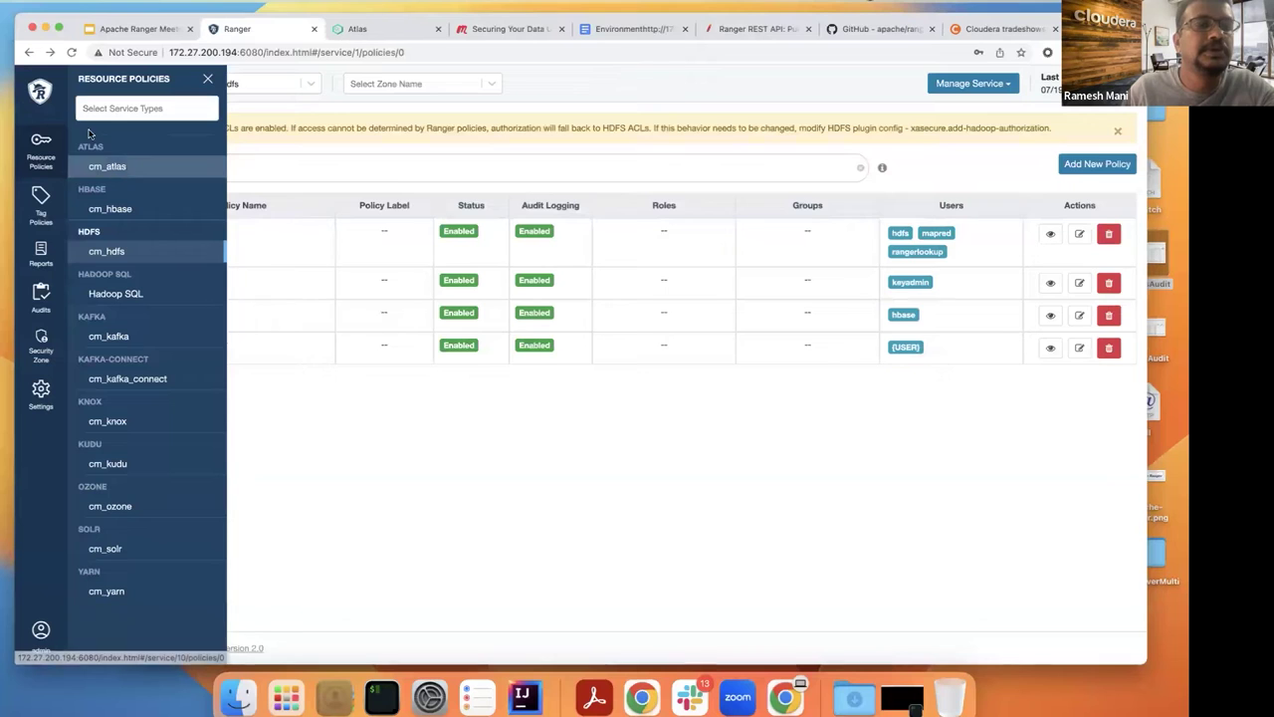
{"action": "left_click", "coordinate": [52, 94]}
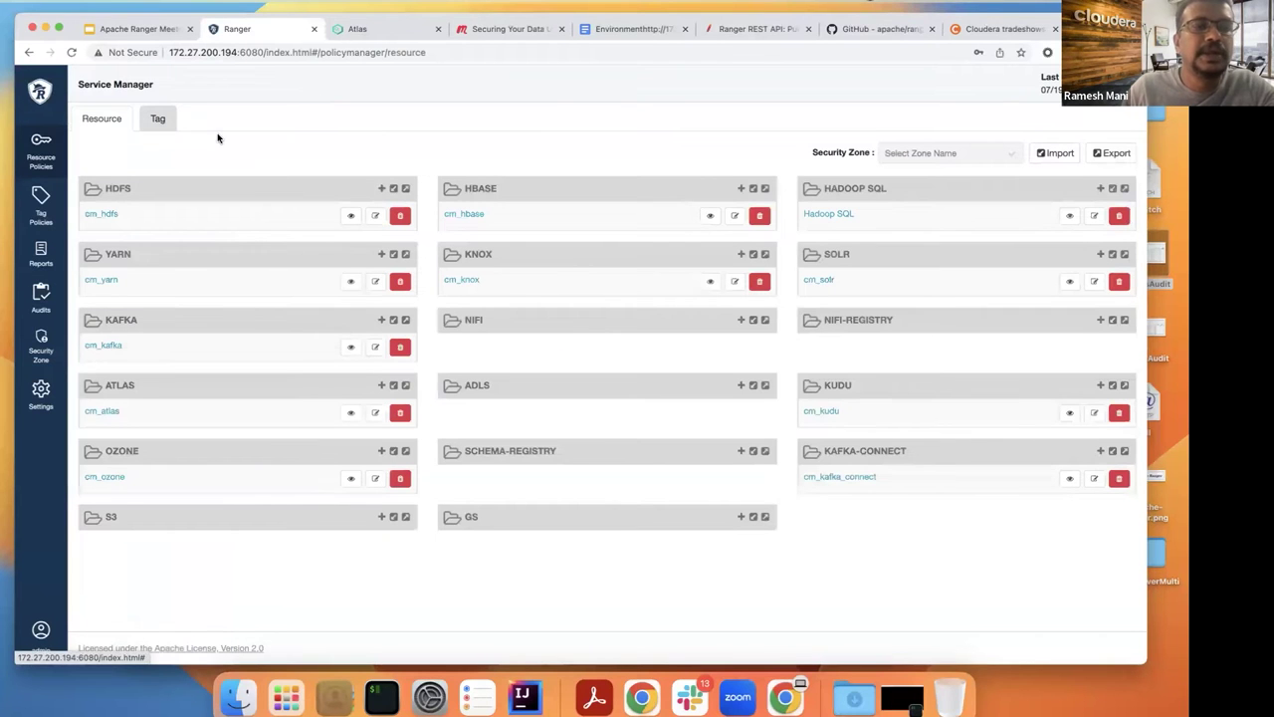
{"action": "left_click", "coordinate": [472, 213]}
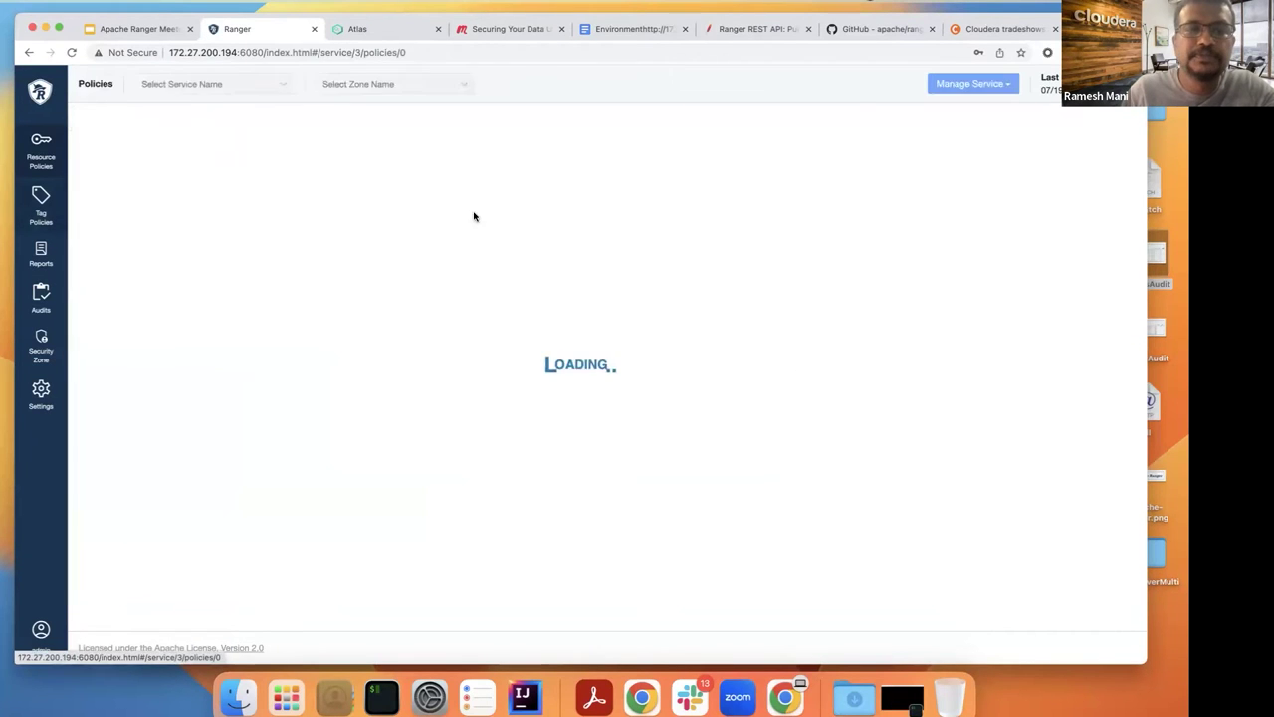
{"action": "left_click", "coordinate": [111, 190]}
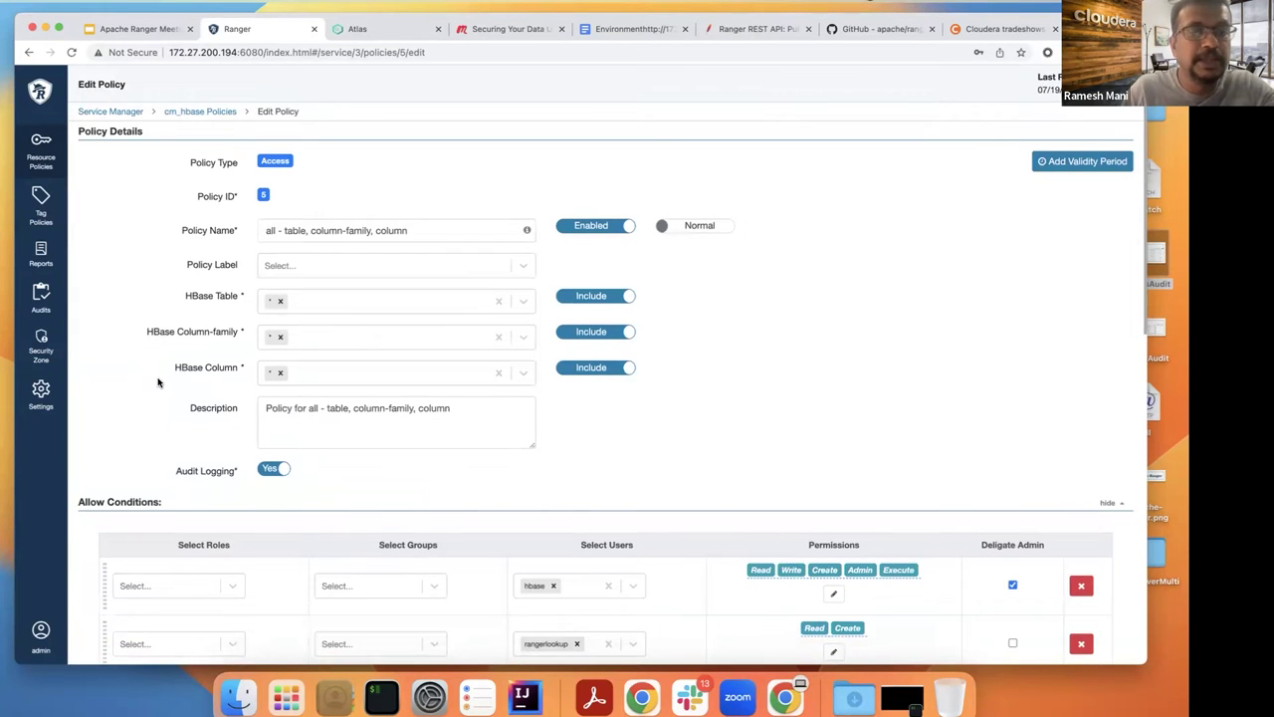
{"action": "scroll", "coordinate": [157, 383], "scroll_direction": "down", "scroll_amount": 1}
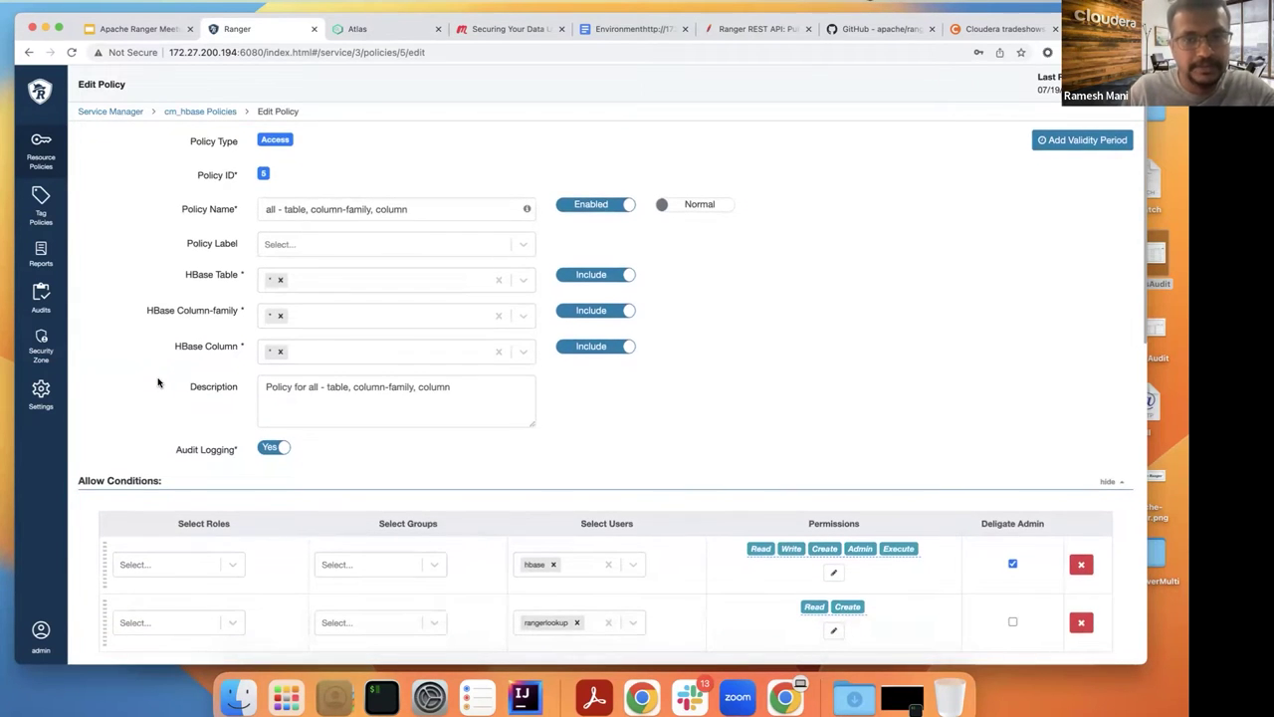
{"action": "scroll", "coordinate": [157, 383], "scroll_direction": "down", "scroll_amount": 2}
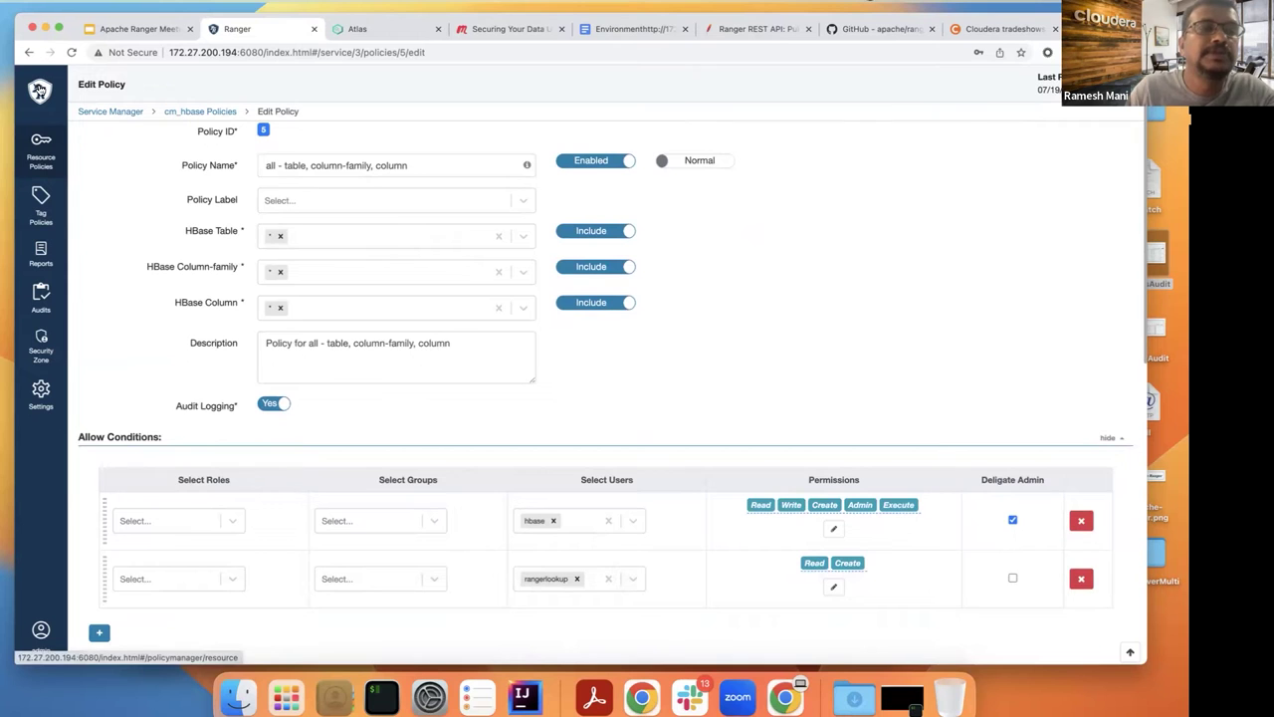
{"action": "left_click", "coordinate": [38, 90]}
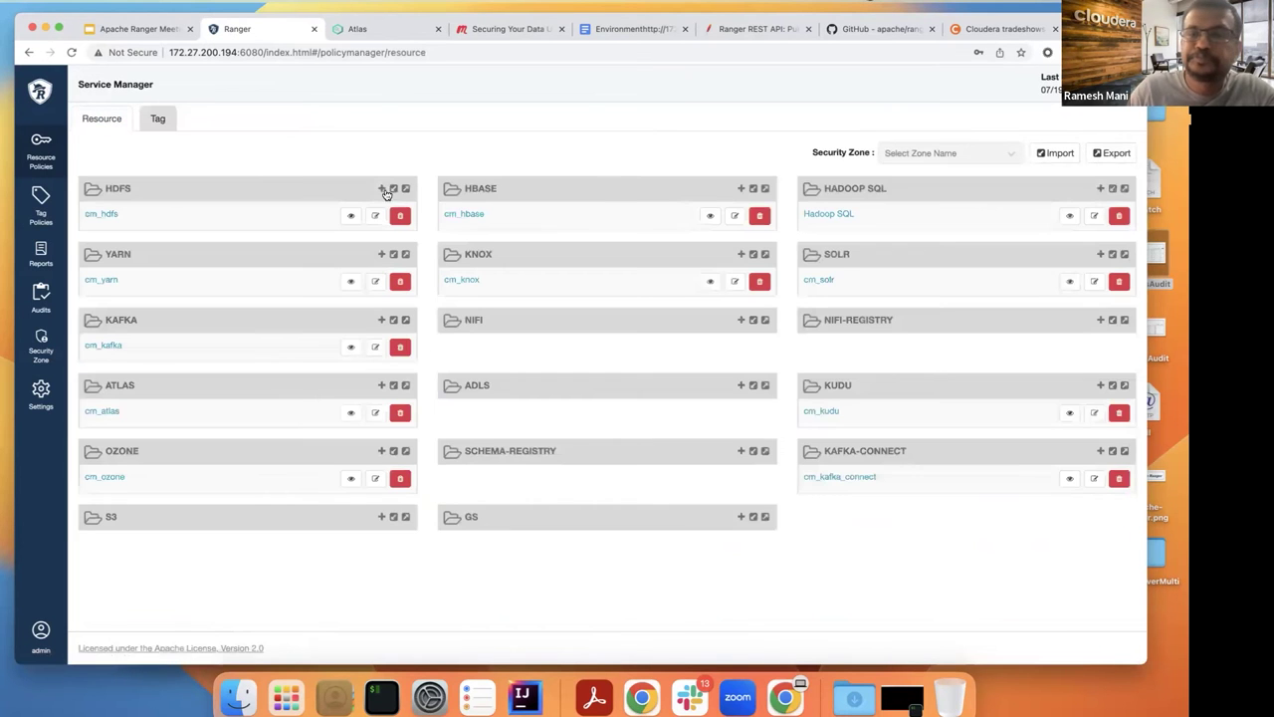
Step: Open the Hadoop SQL policies and review Hive policies 8 (all - global) and 12 (all - database)
{"action": "left_click", "coordinate": [825, 216]}
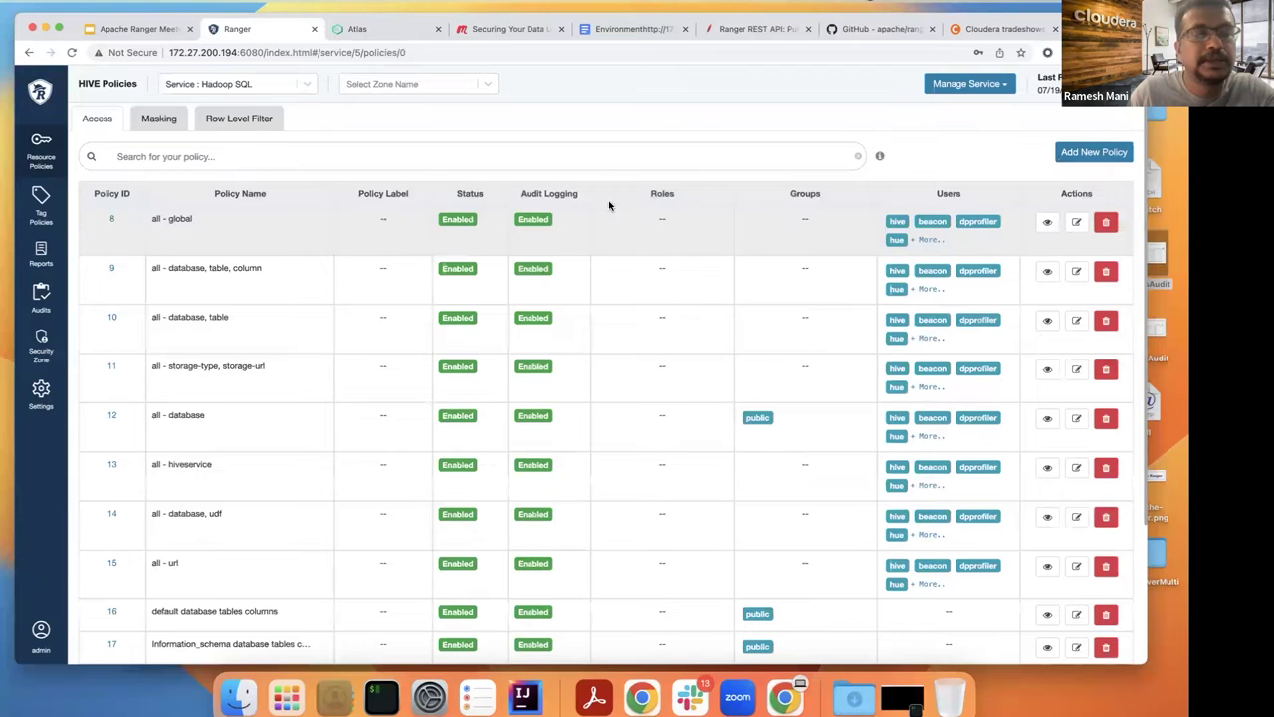
{"action": "scroll", "coordinate": [474, 249], "scroll_direction": "down", "scroll_amount": 1}
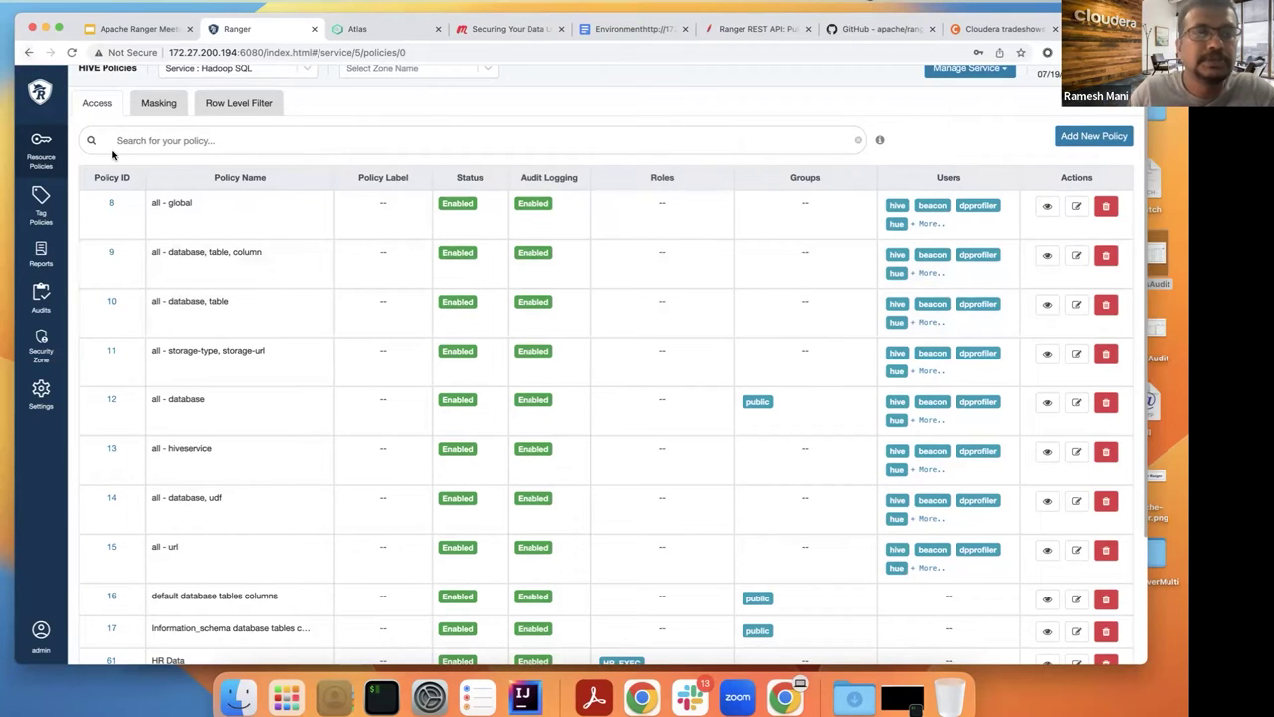
{"action": "left_click", "coordinate": [112, 204]}
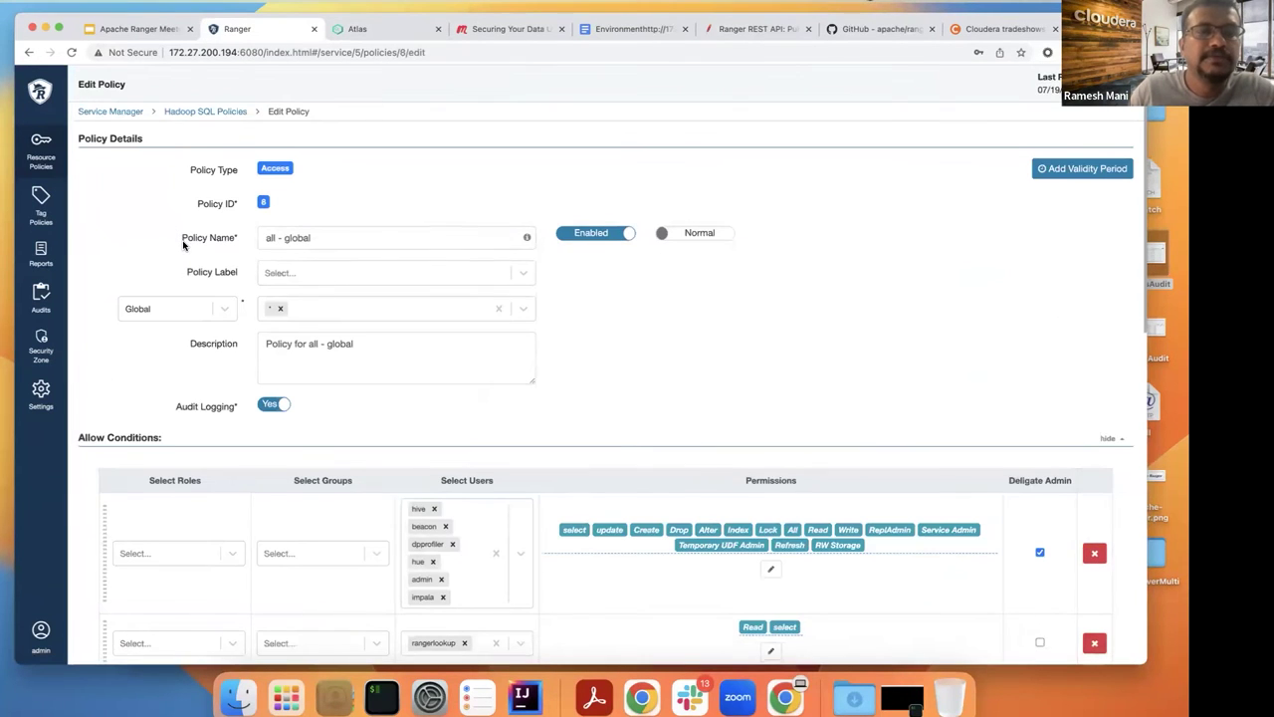
{"action": "left_click", "coordinate": [30, 52]}
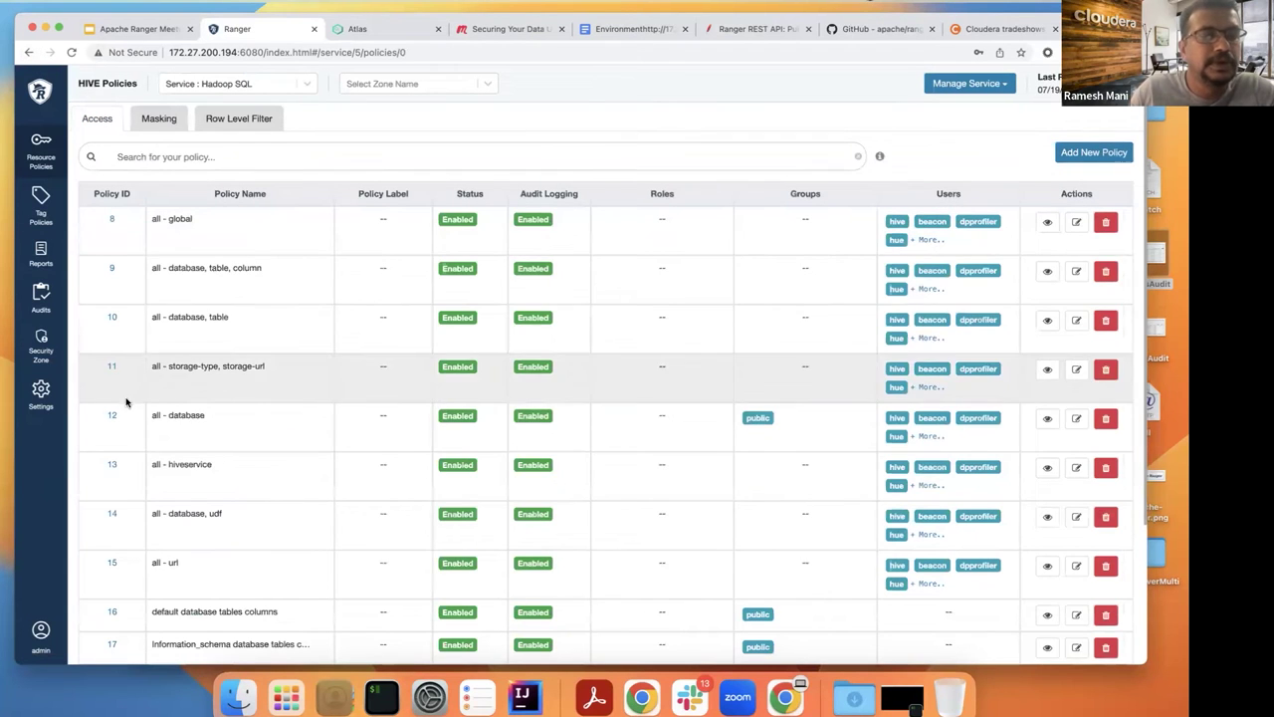
{"action": "left_click", "coordinate": [114, 416]}
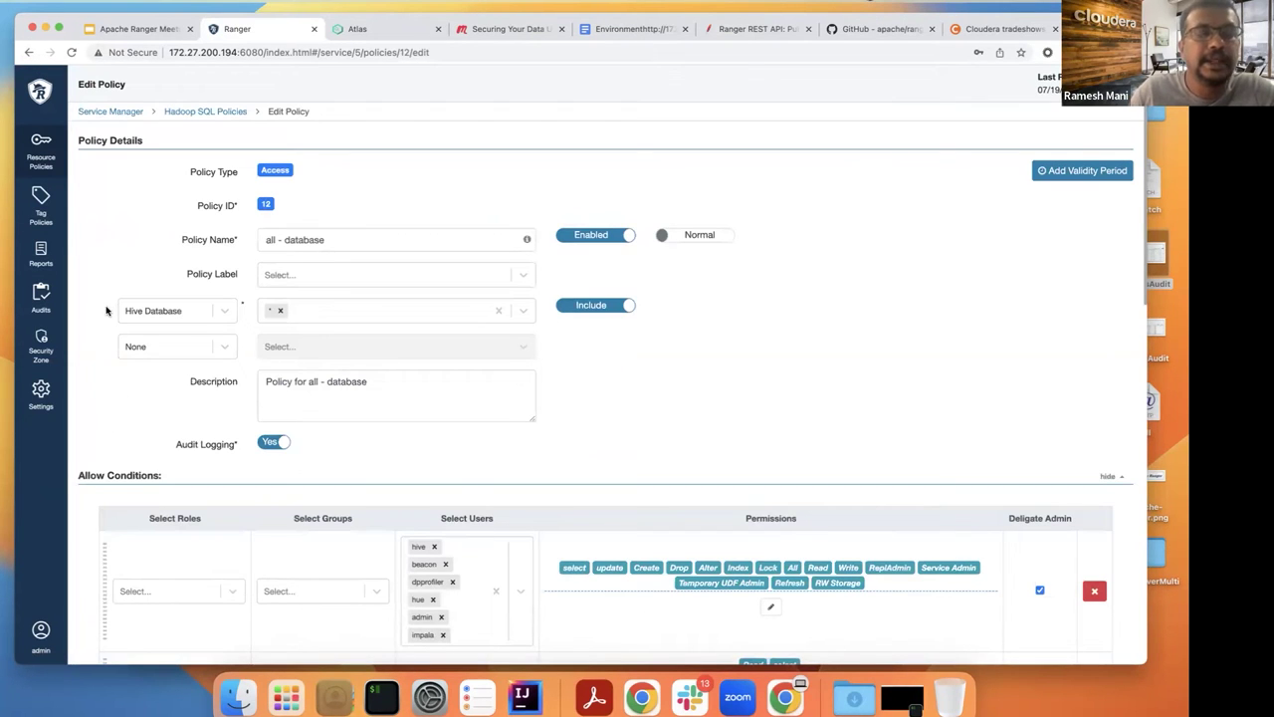
{"action": "left_click", "coordinate": [30, 52]}
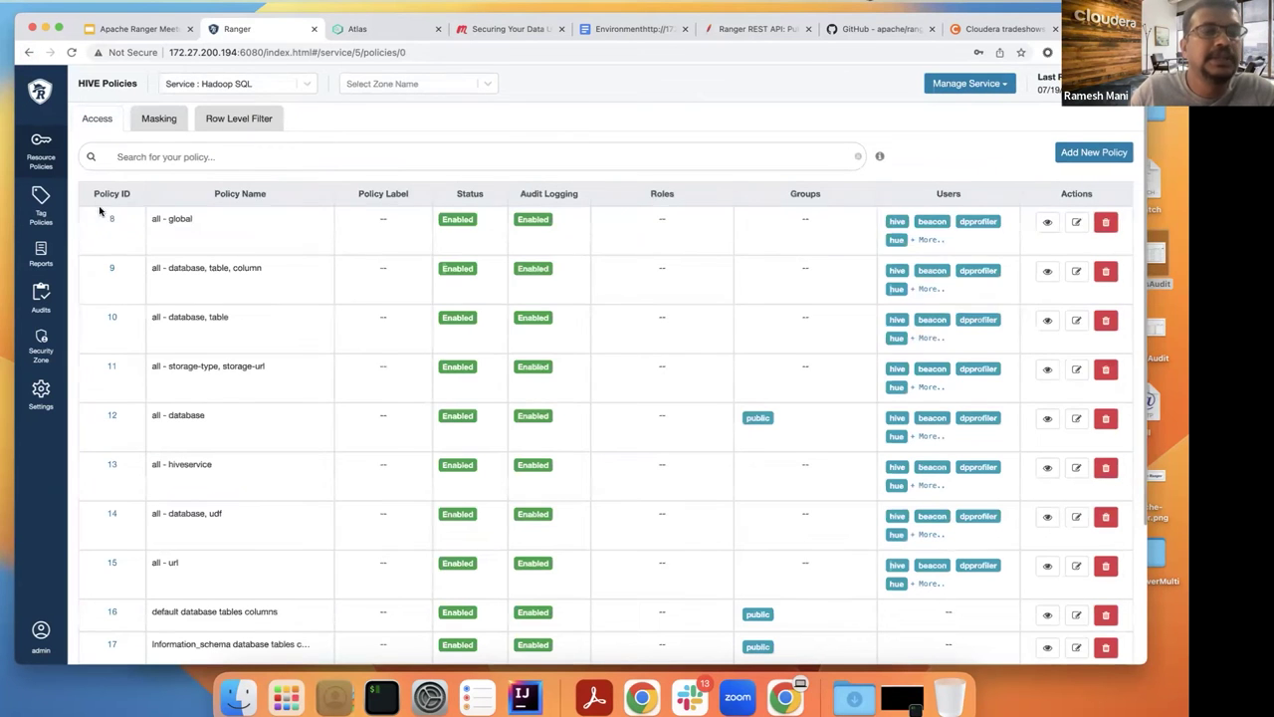
Step: Review Hive policies 10 (database, table) and 9 (database, table, column), then return to Resource Policies
{"action": "left_click", "coordinate": [112, 317]}
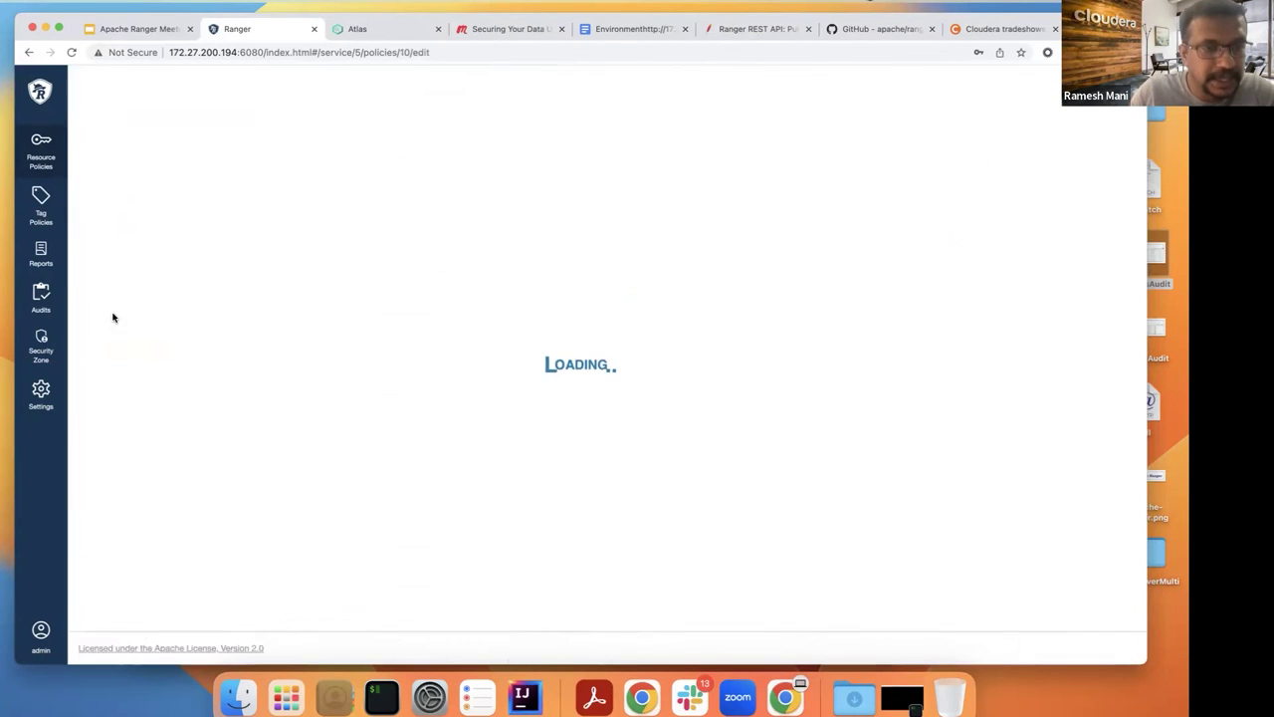
{"action": "left_click", "coordinate": [29, 53]}
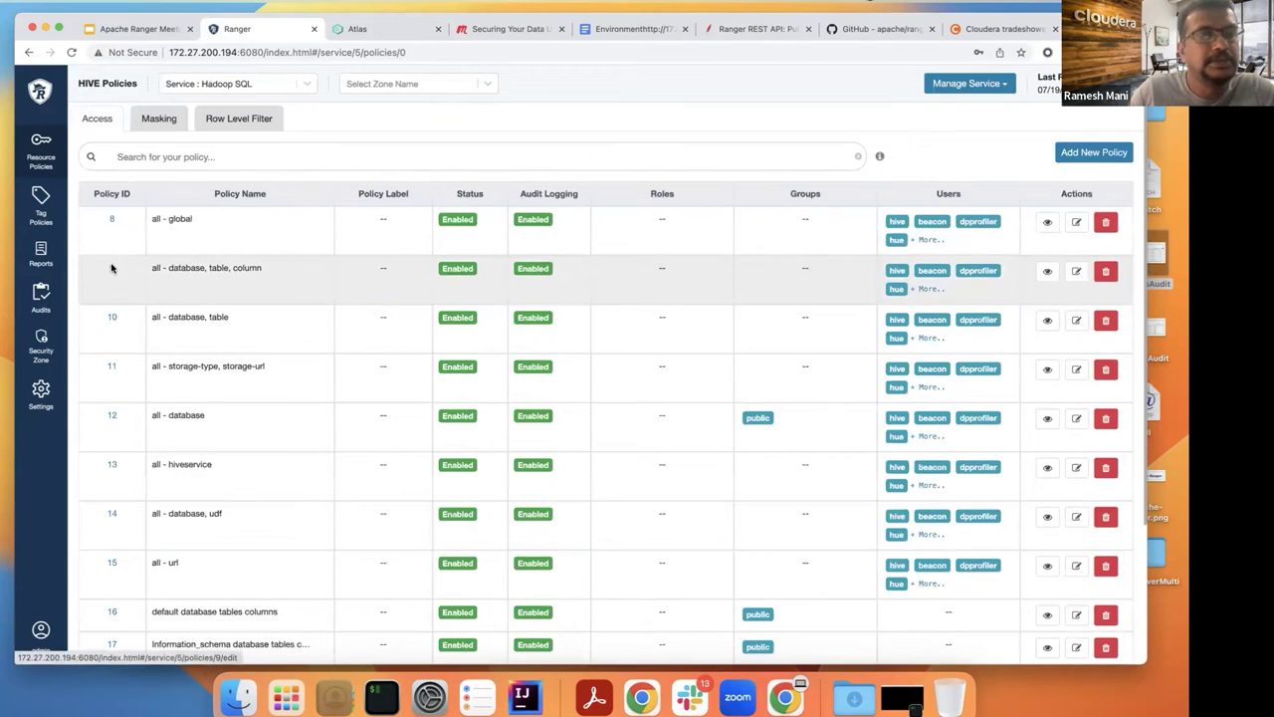
{"action": "left_click", "coordinate": [112, 268]}
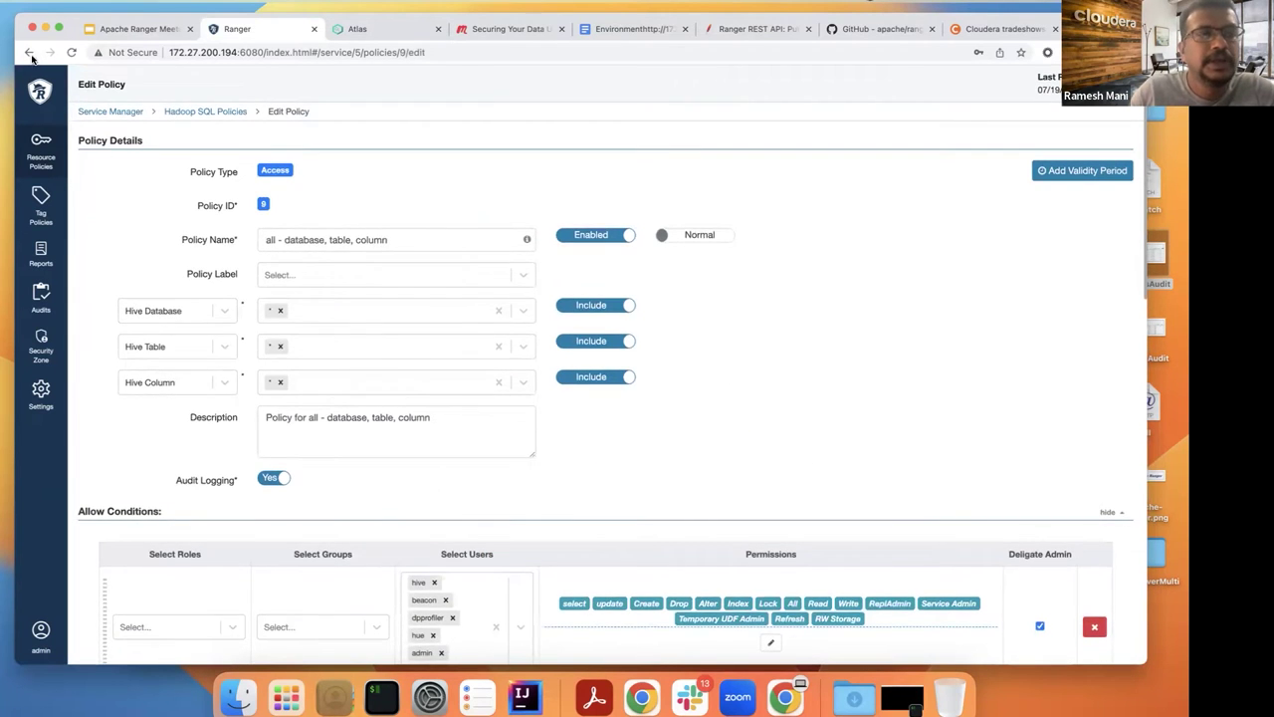
{"action": "left_click", "coordinate": [29, 53]}
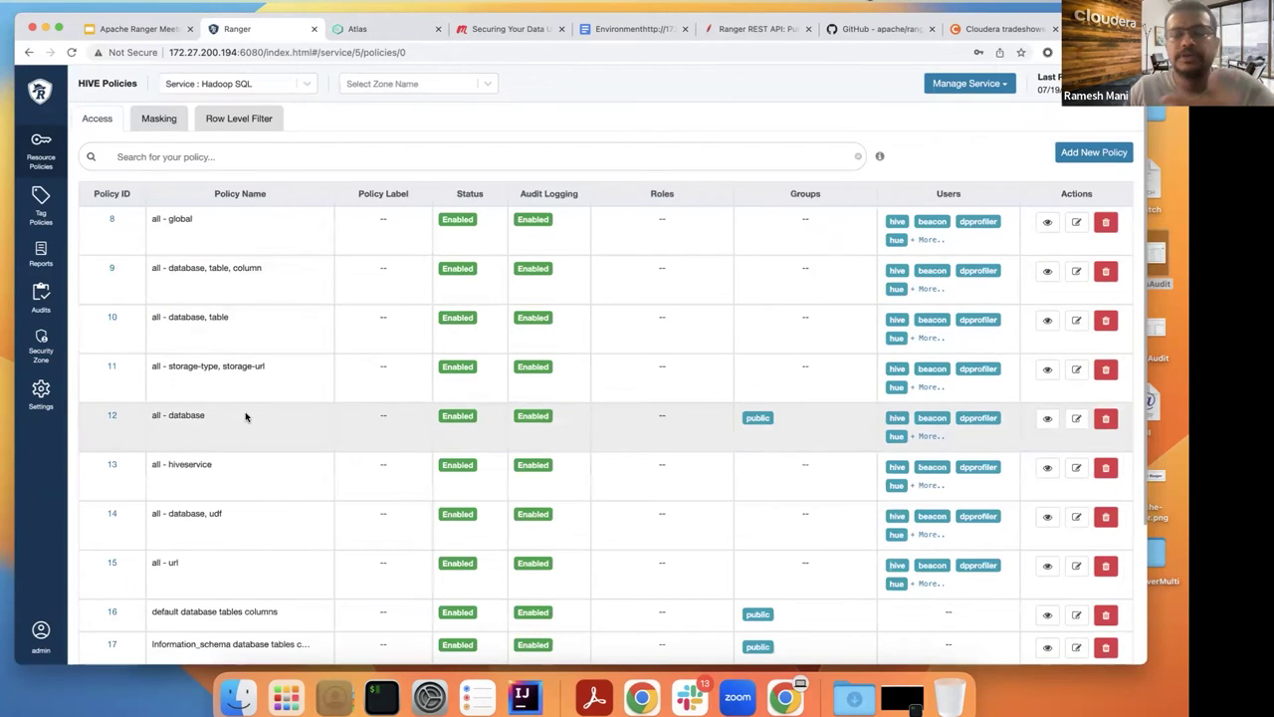
{"action": "scroll", "coordinate": [246, 417], "scroll_direction": "down", "scroll_amount": 3}
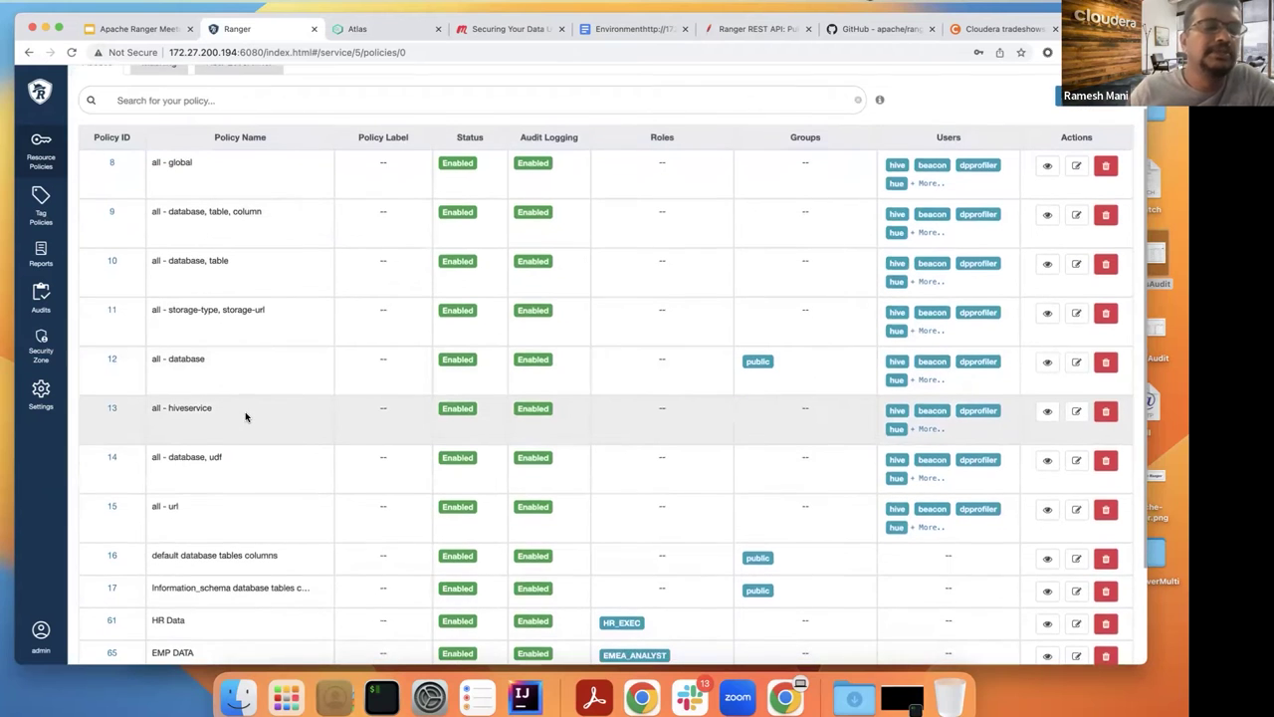
{"action": "scroll", "coordinate": [246, 417], "scroll_direction": "down", "scroll_amount": 1}
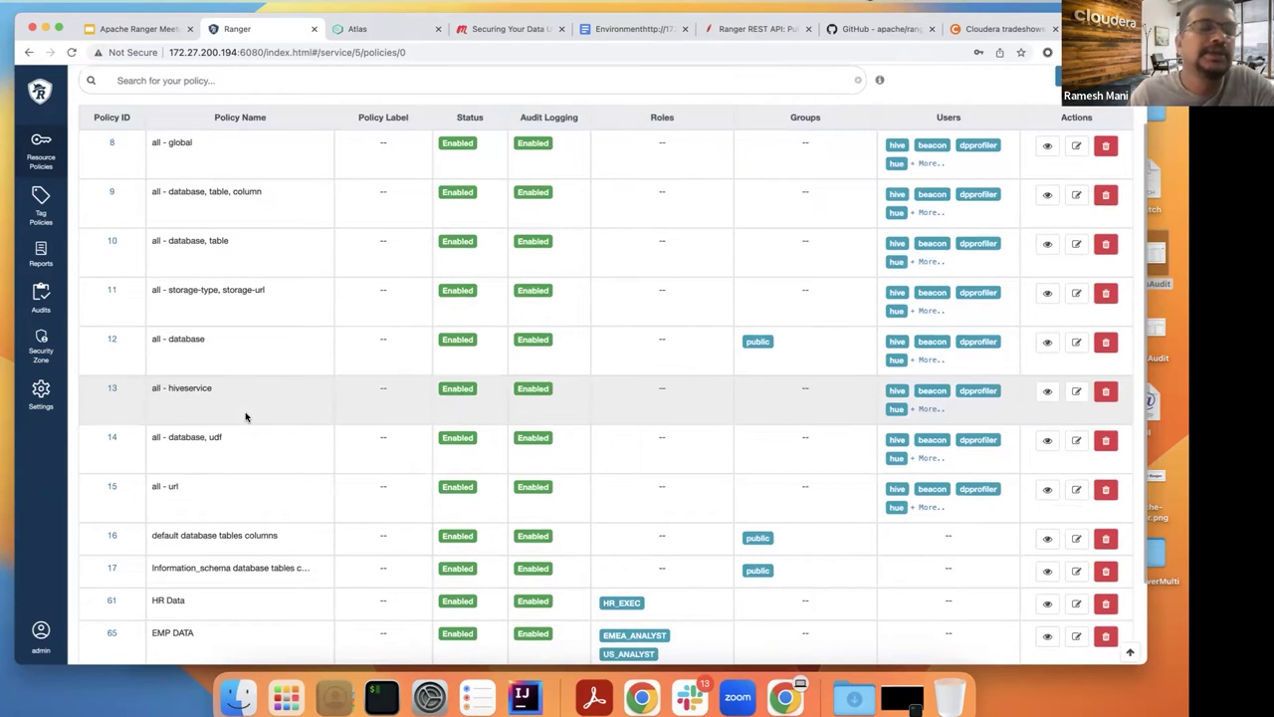
{"action": "scroll", "coordinate": [246, 417], "scroll_direction": "up", "scroll_amount": 5}
{"action": "left_click", "coordinate": [41, 149]}
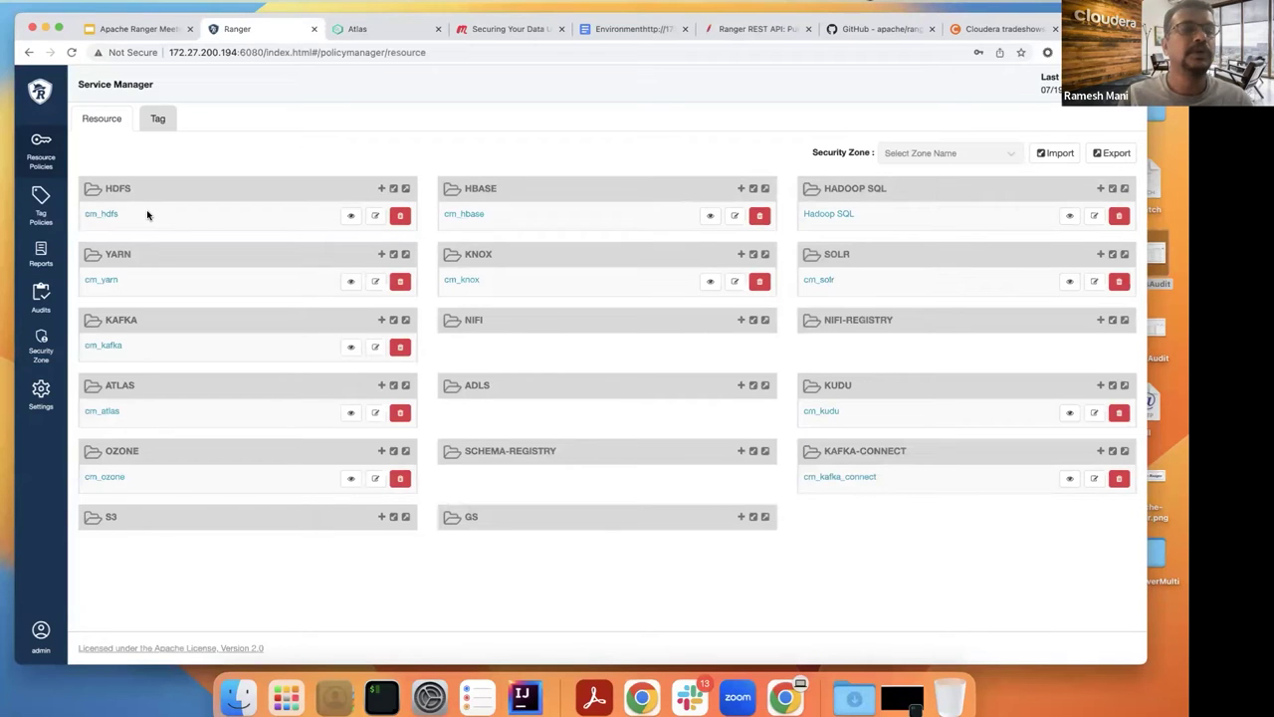
Step: On the Tag tab, open the cm_tag service and start a new tag policy
{"action": "left_click", "coordinate": [154, 127]}
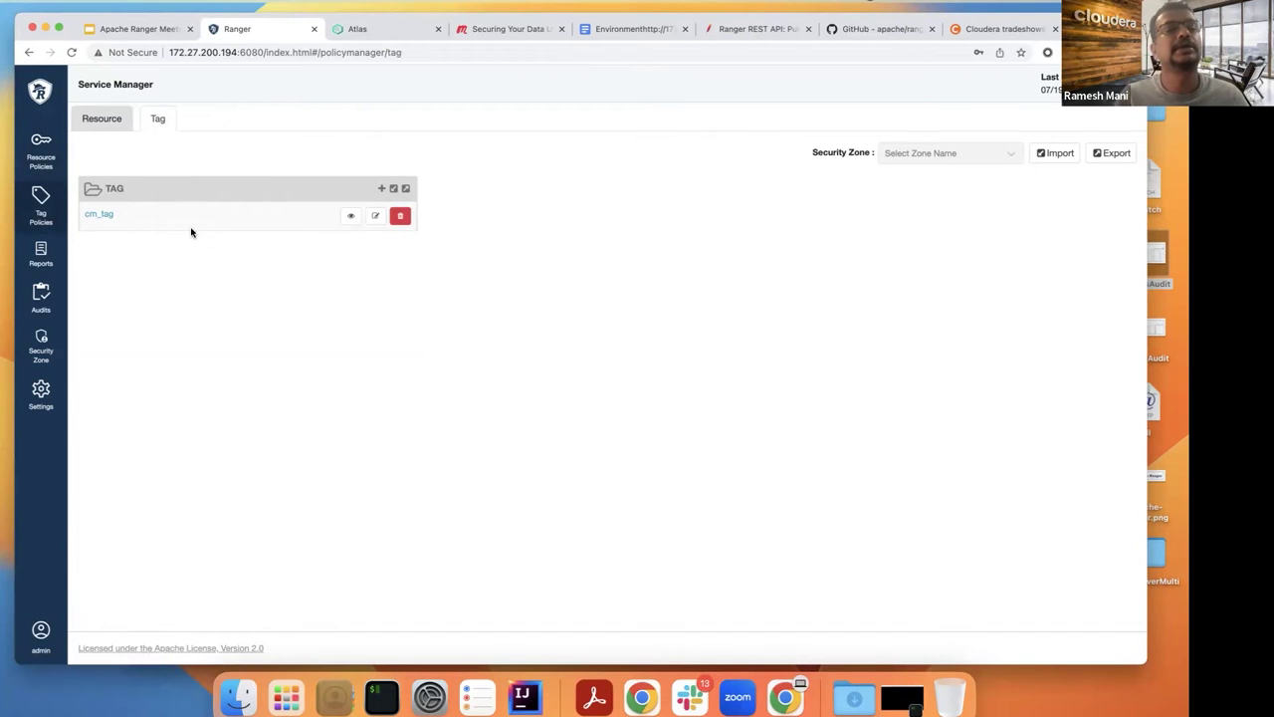
{"action": "left_click", "coordinate": [98, 215]}
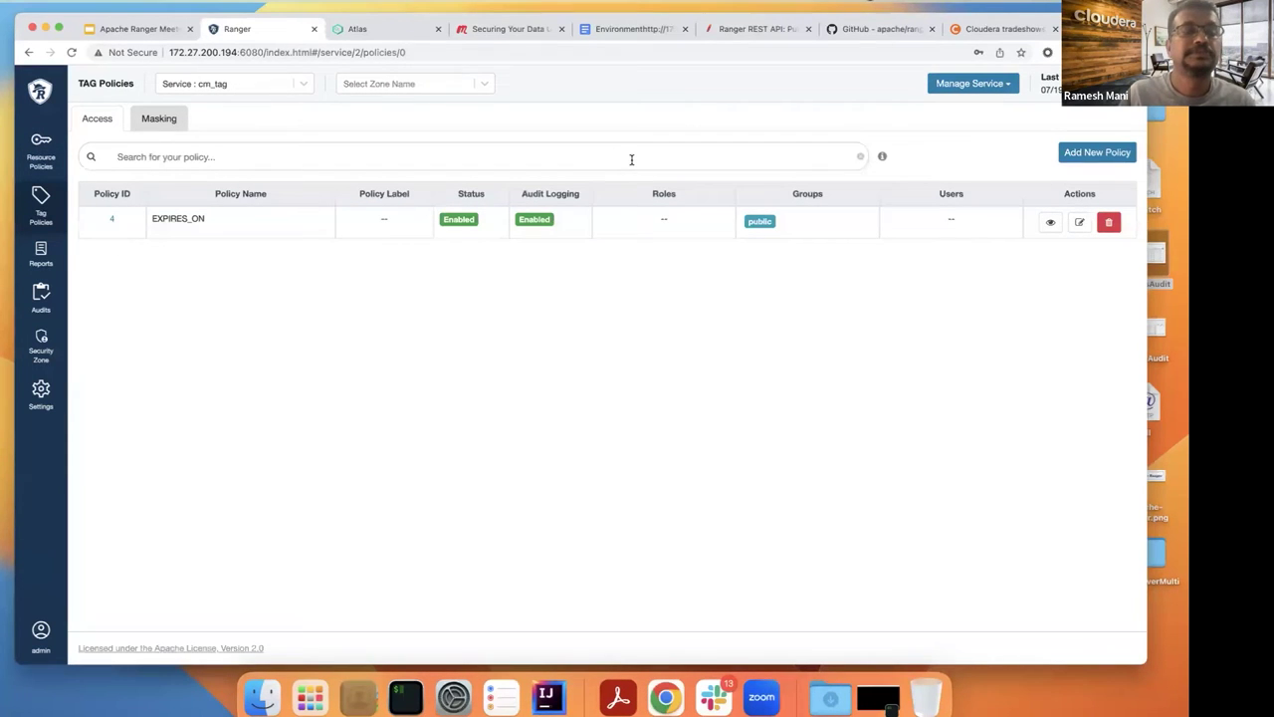
{"action": "left_click", "coordinate": [1073, 154]}
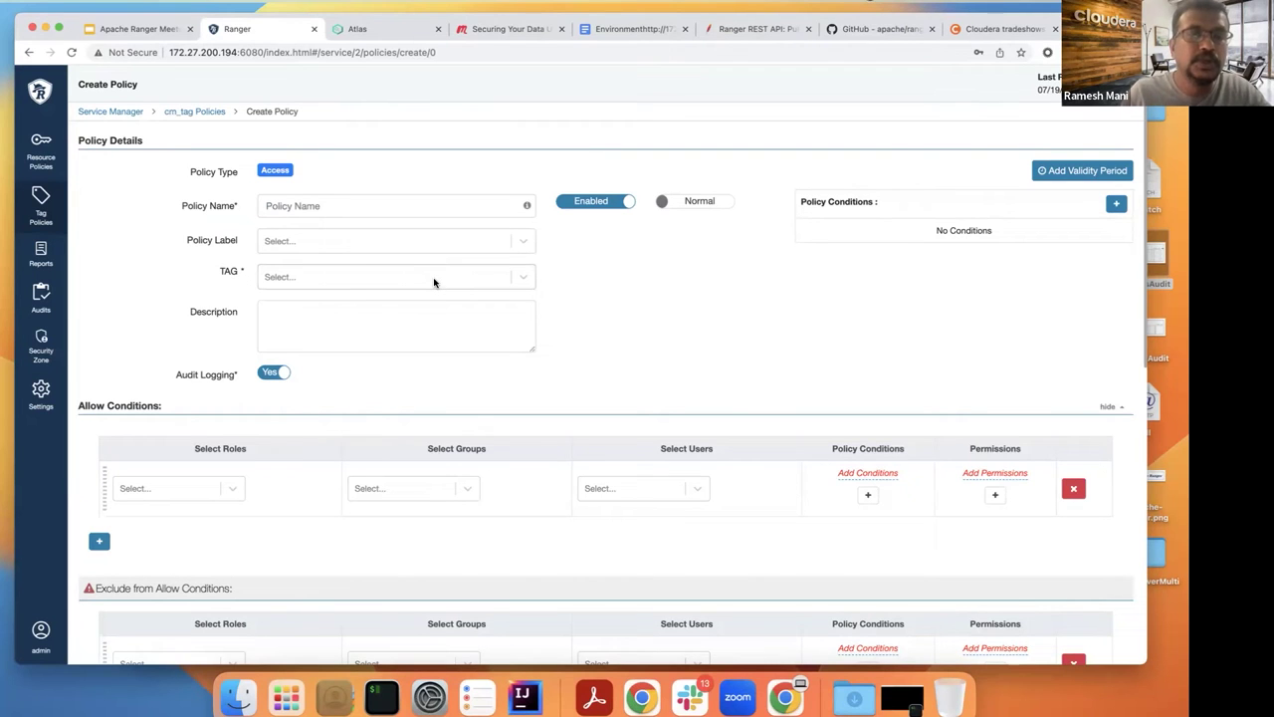
Step: Set the policy's tag to PII and add keyadmin as an allowed user
{"action": "left_click", "coordinate": [429, 282]}
{"action": "left_click", "coordinate": [426, 280]}
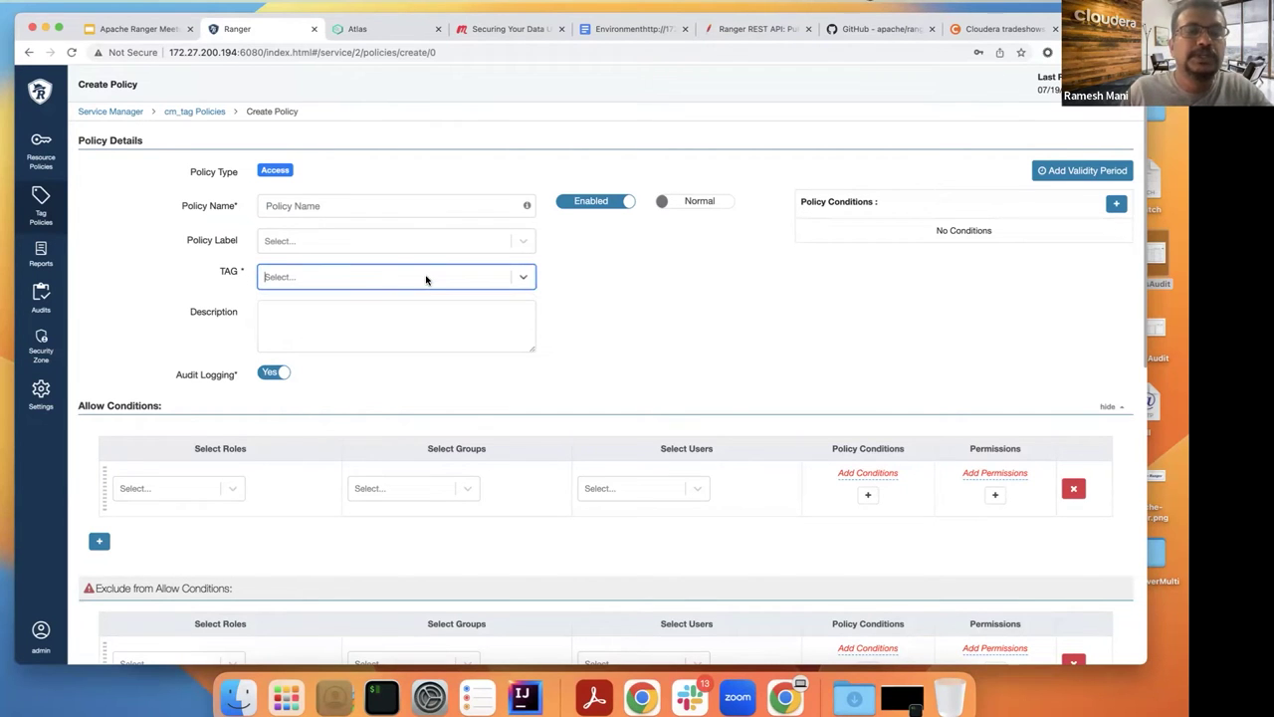
{"action": "type", "text": "PII"}
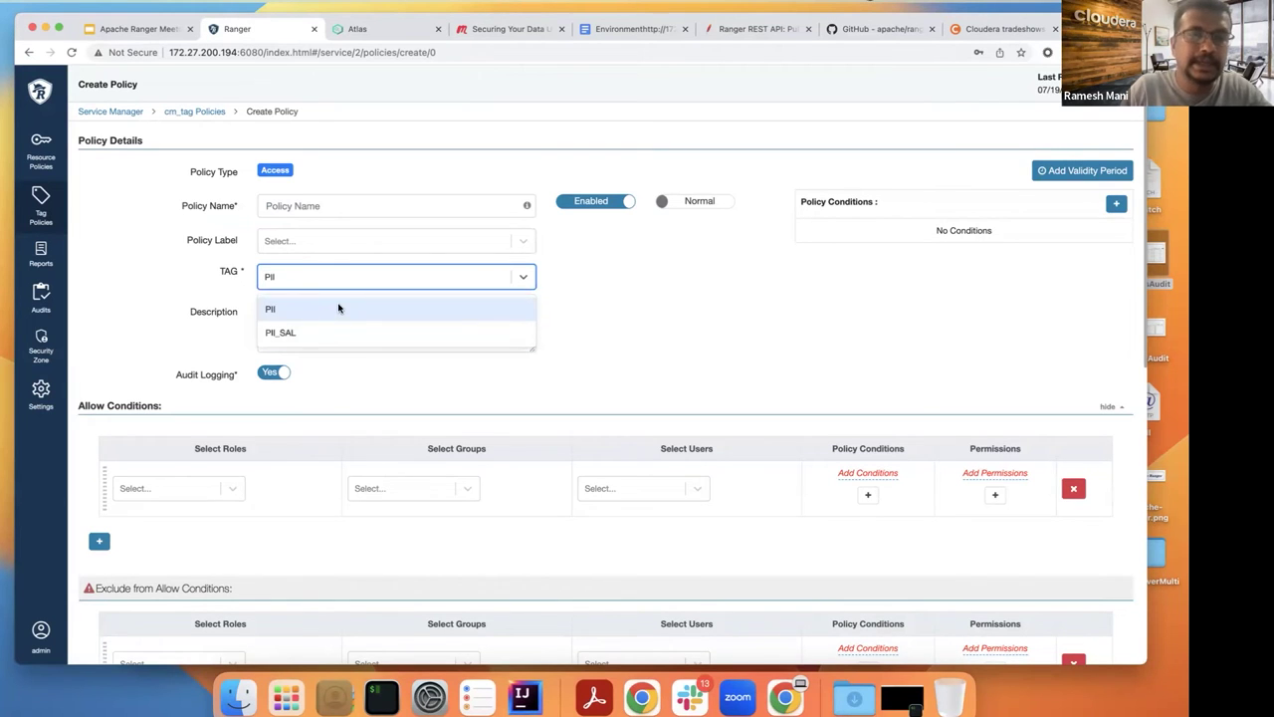
{"action": "left_click", "coordinate": [339, 308]}
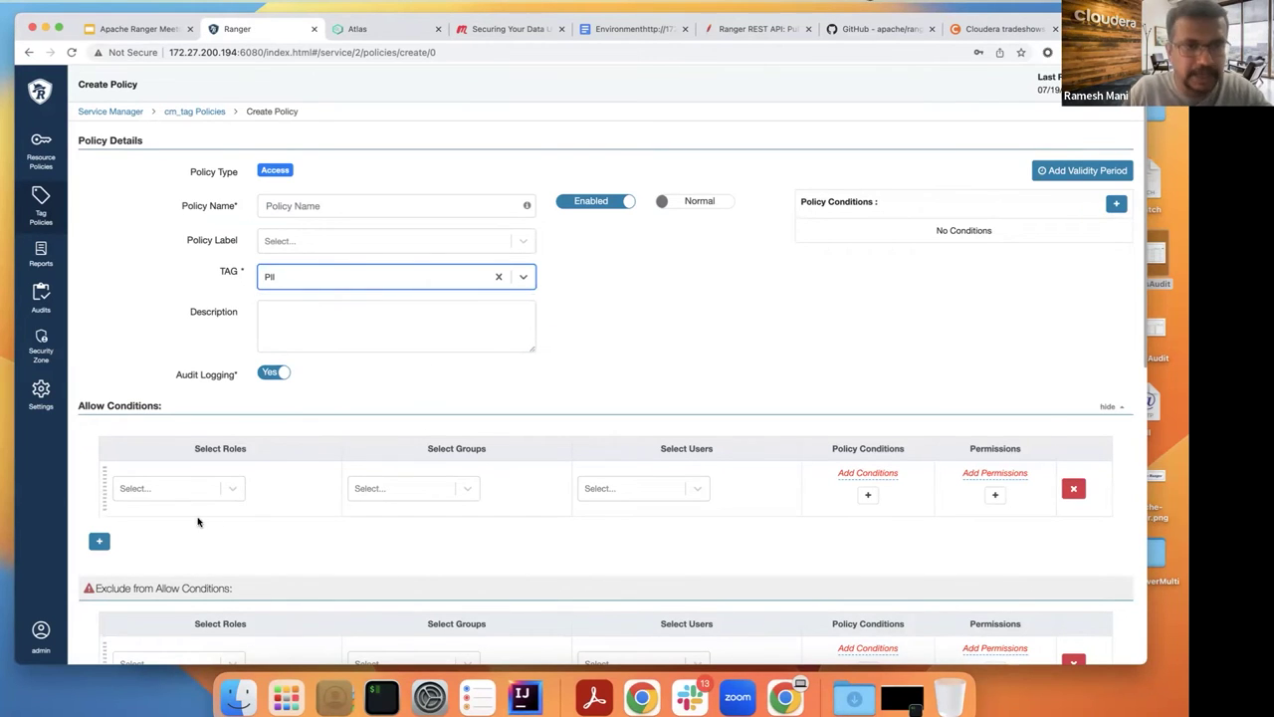
{"action": "left_click", "coordinate": [638, 489]}
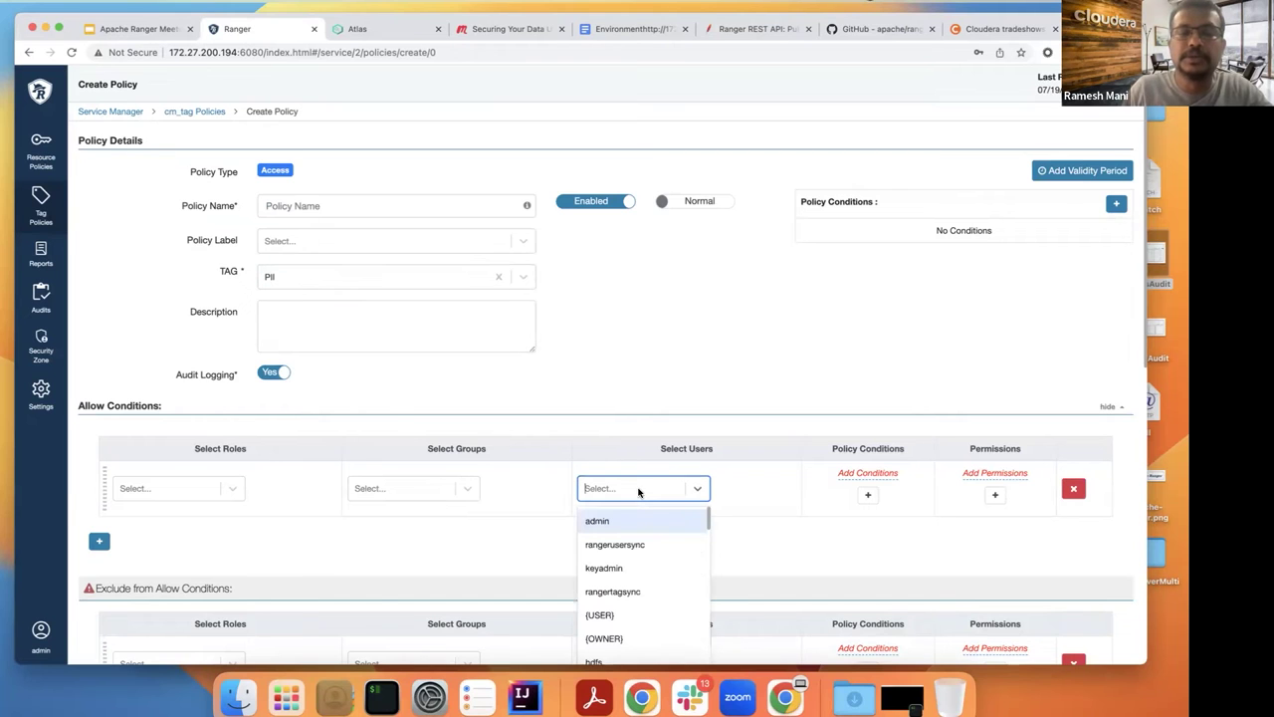
{"action": "left_click", "coordinate": [607, 567]}
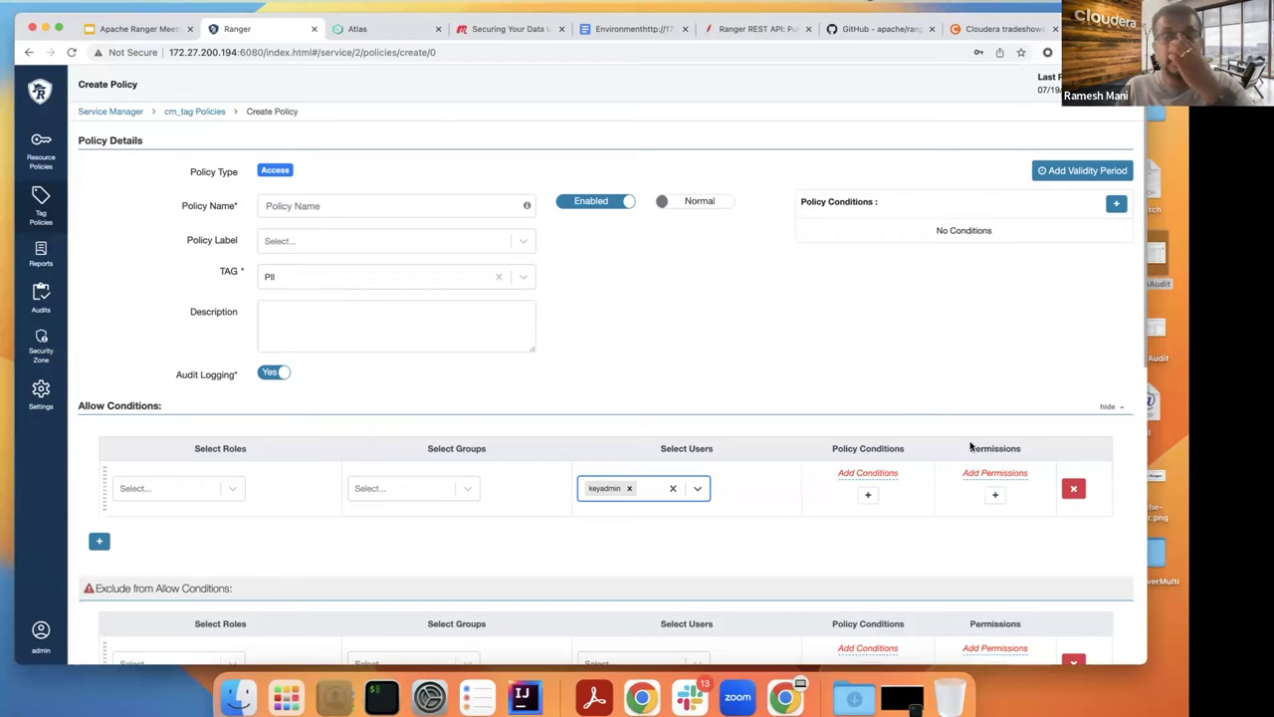
Step: Grant the Hive select permission in the allow condition's component permissions
{"action": "left_click", "coordinate": [997, 496]}
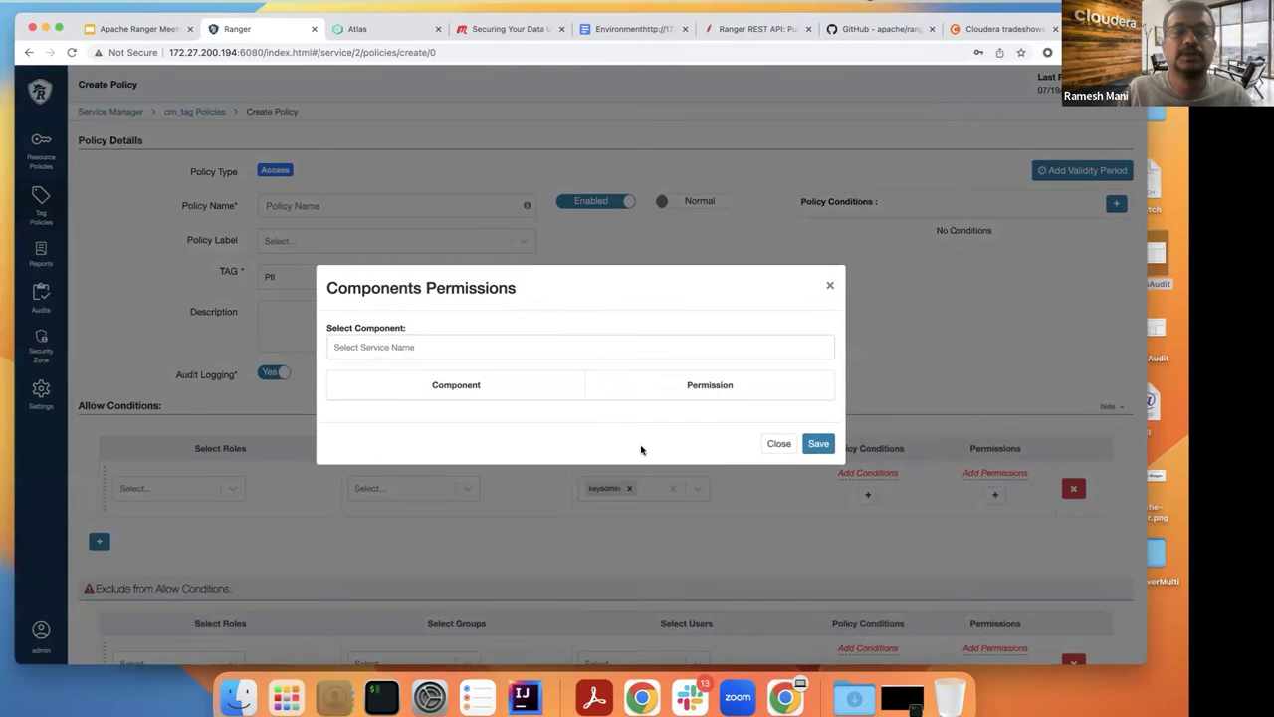
{"action": "left_click", "coordinate": [409, 349]}
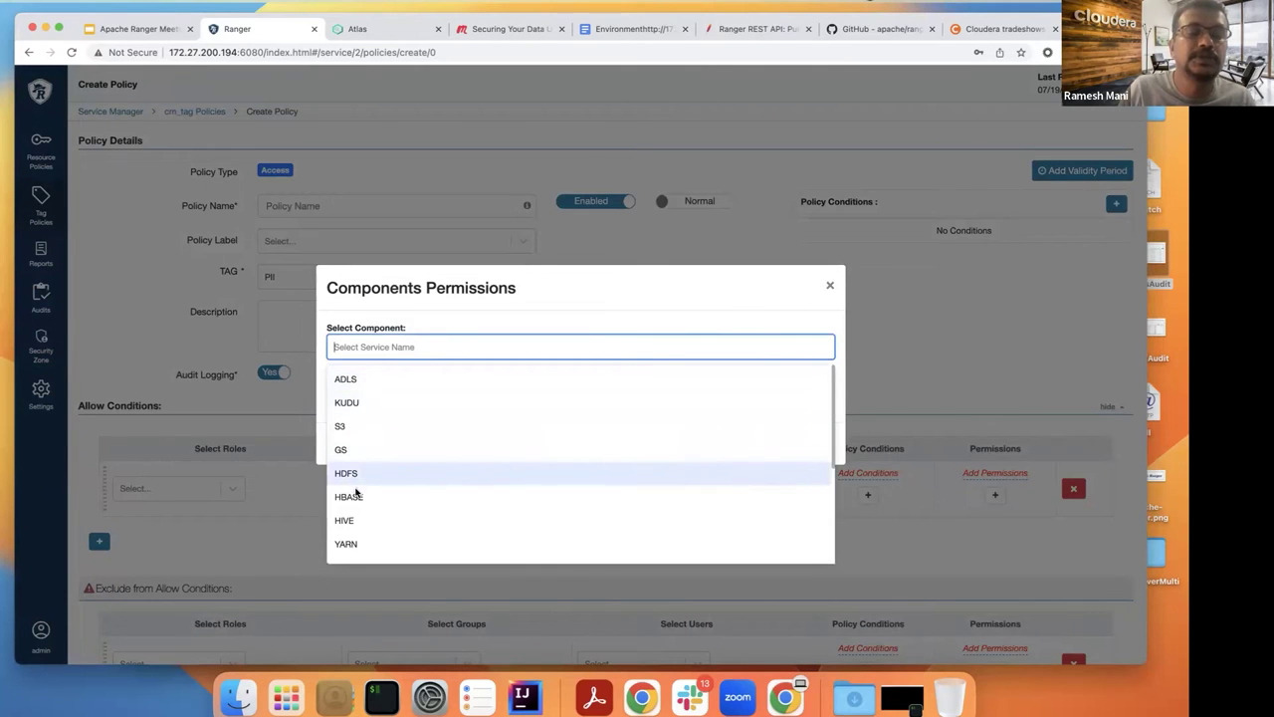
{"action": "left_click", "coordinate": [363, 520]}
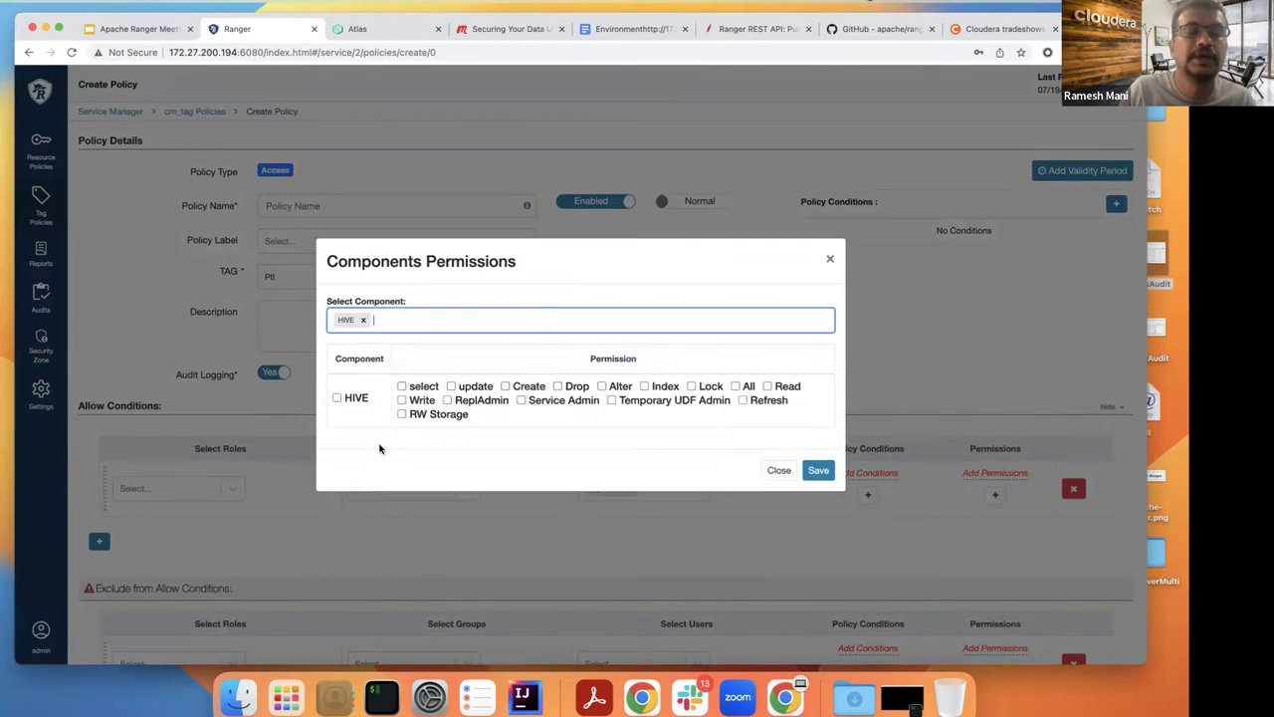
{"action": "left_click", "coordinate": [401, 387]}
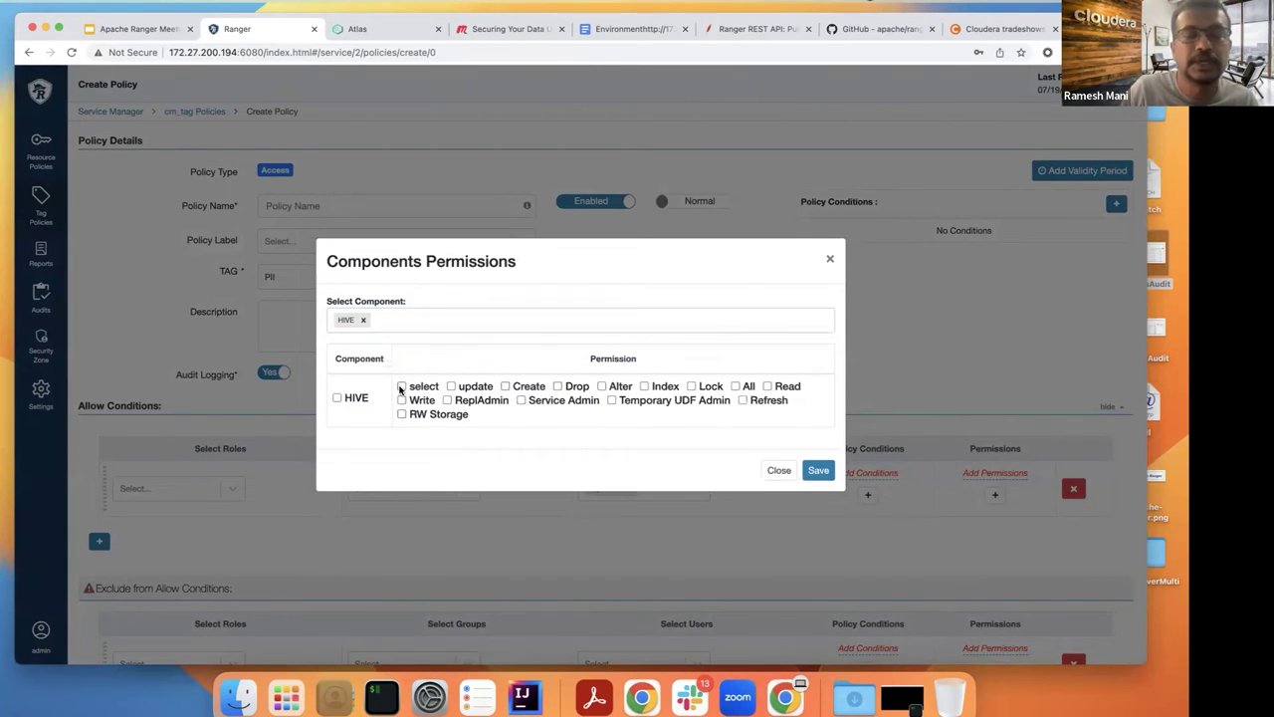
{"action": "left_click", "coordinate": [817, 469]}
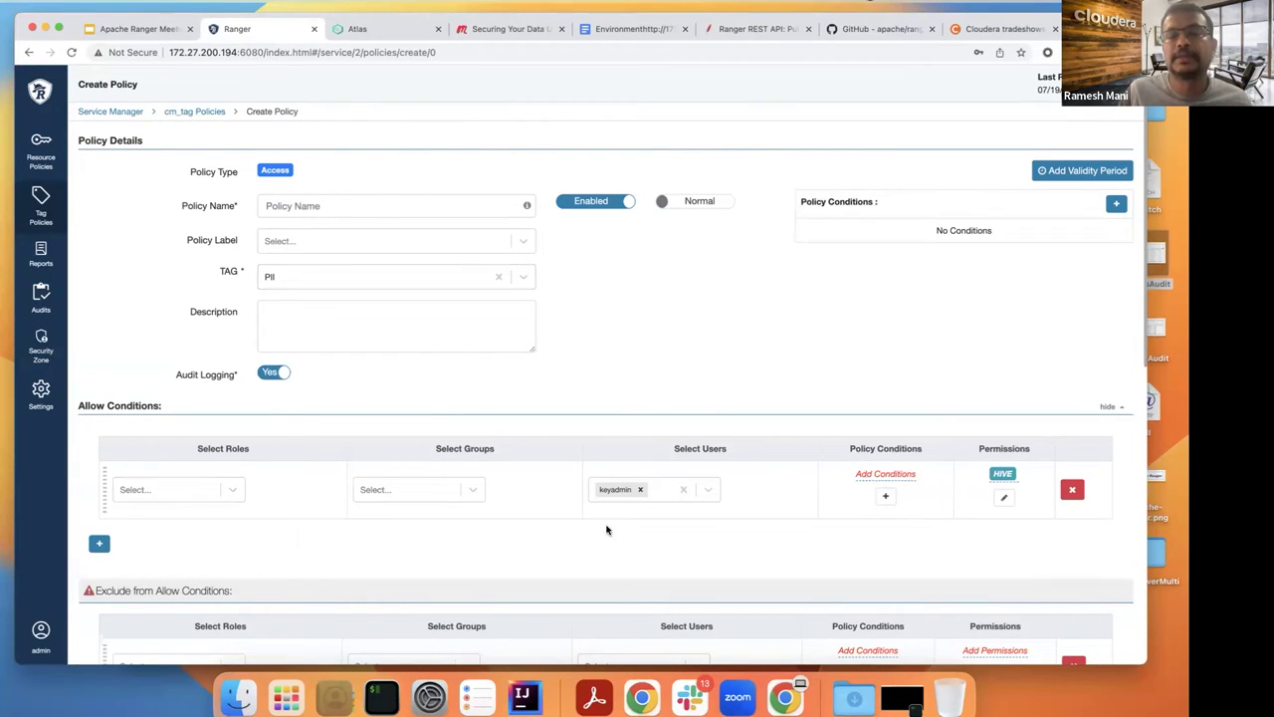
Step: Remove keyadmin from the allowed users, leaving groups and roles empty
{"action": "left_click", "coordinate": [640, 495]}
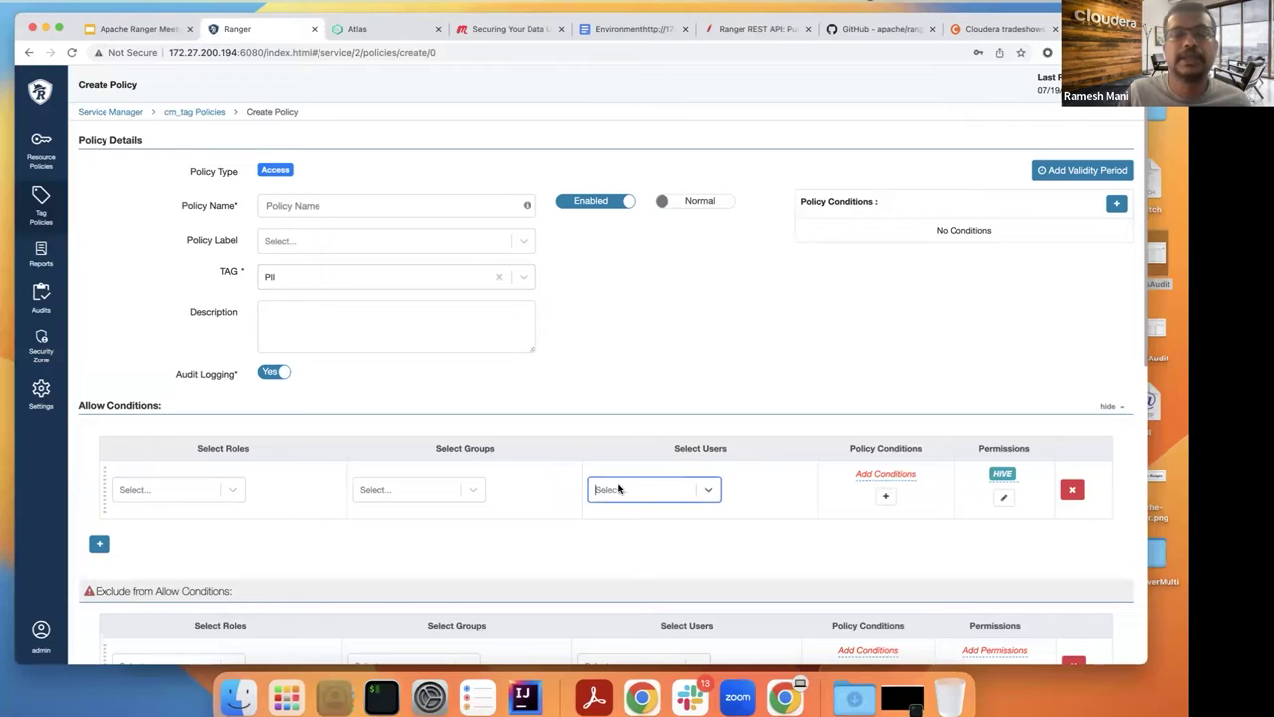
{"action": "left_click", "coordinate": [419, 495]}
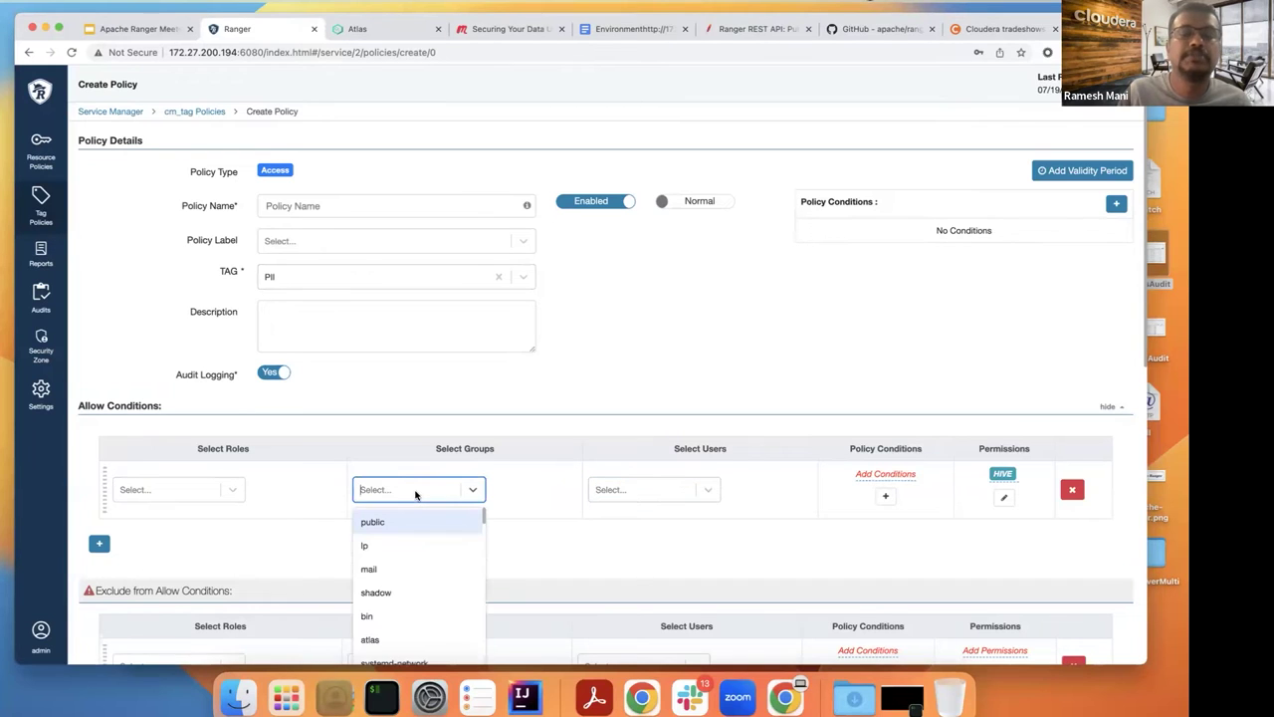
{"action": "left_click", "coordinate": [203, 489]}
{"action": "left_click", "coordinate": [297, 487]}
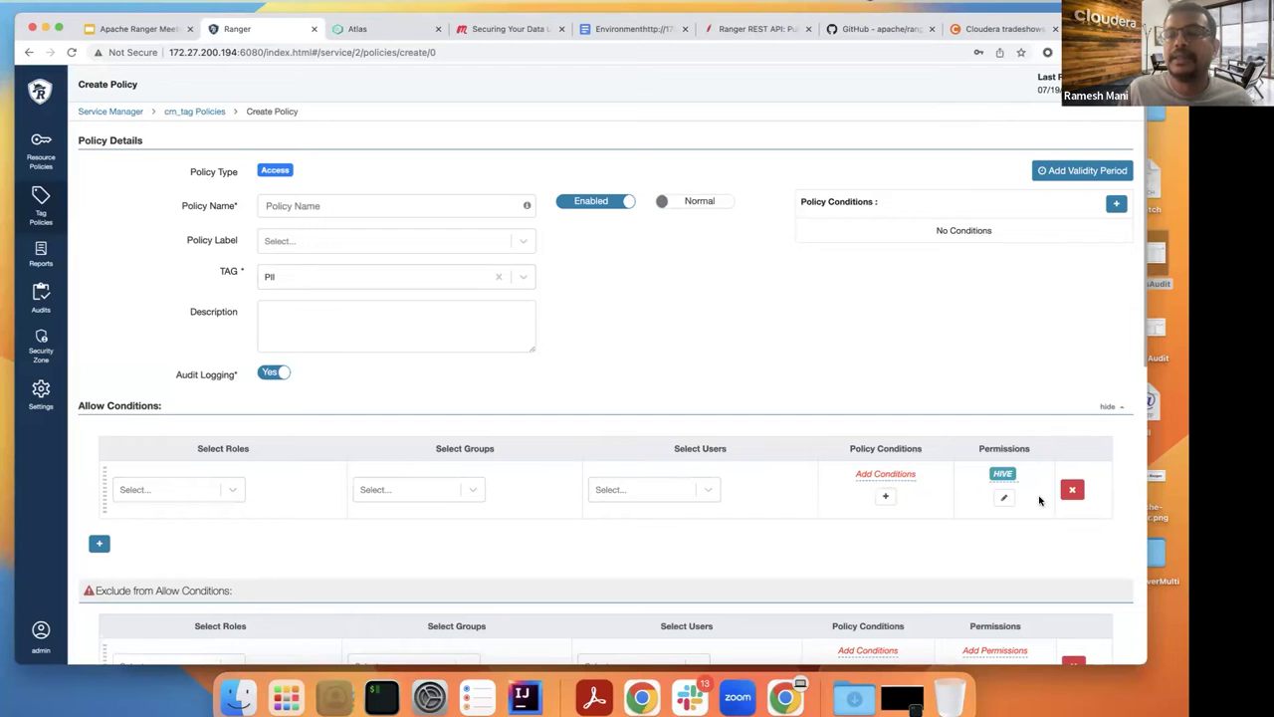
Step: Add HDFS Read to the component permissions alongside Hive select
{"action": "left_click", "coordinate": [1003, 498]}
{"action": "left_click", "coordinate": [443, 321]}
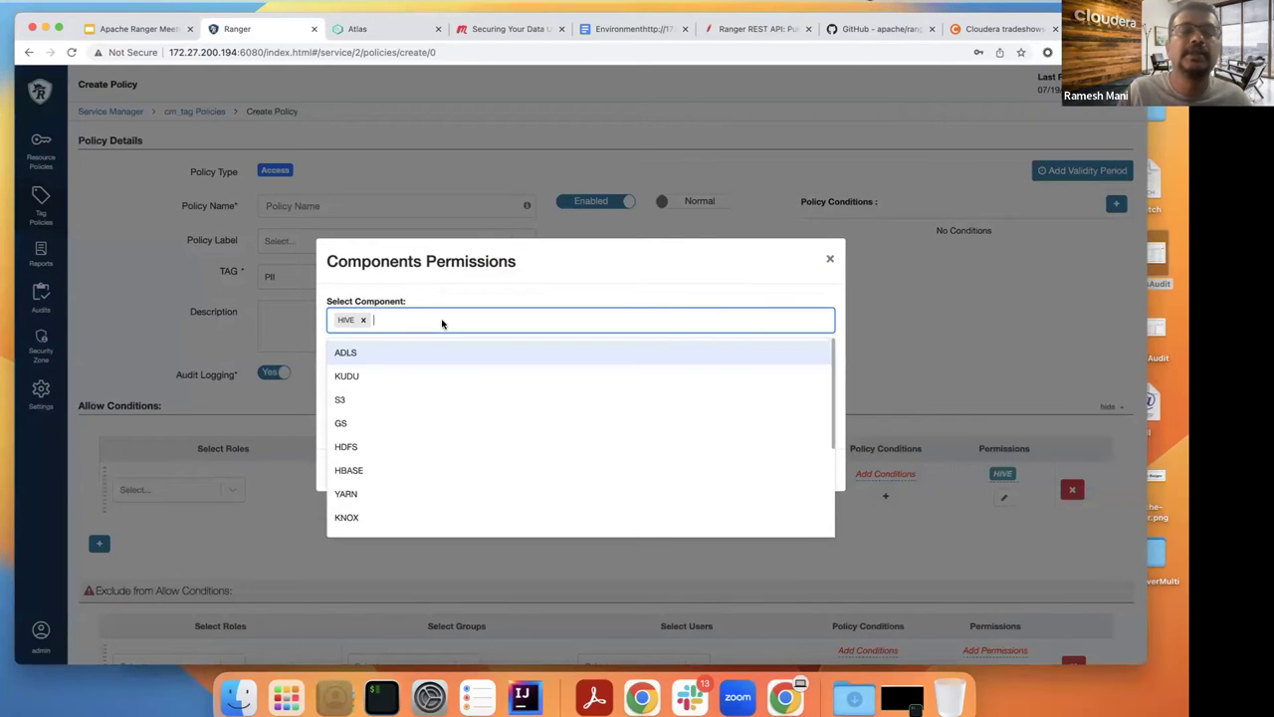
{"action": "type", "text": "HDFS"}
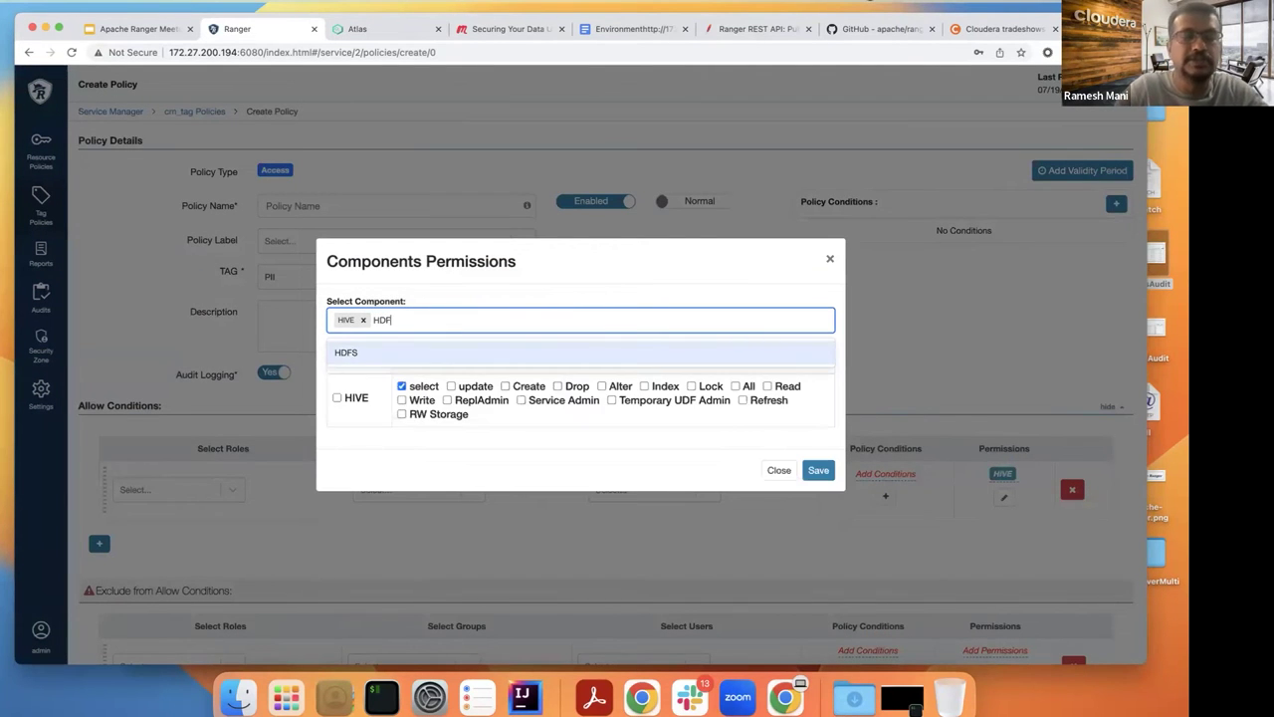
{"action": "left_click", "coordinate": [399, 352]}
{"action": "left_click", "coordinate": [809, 483]}
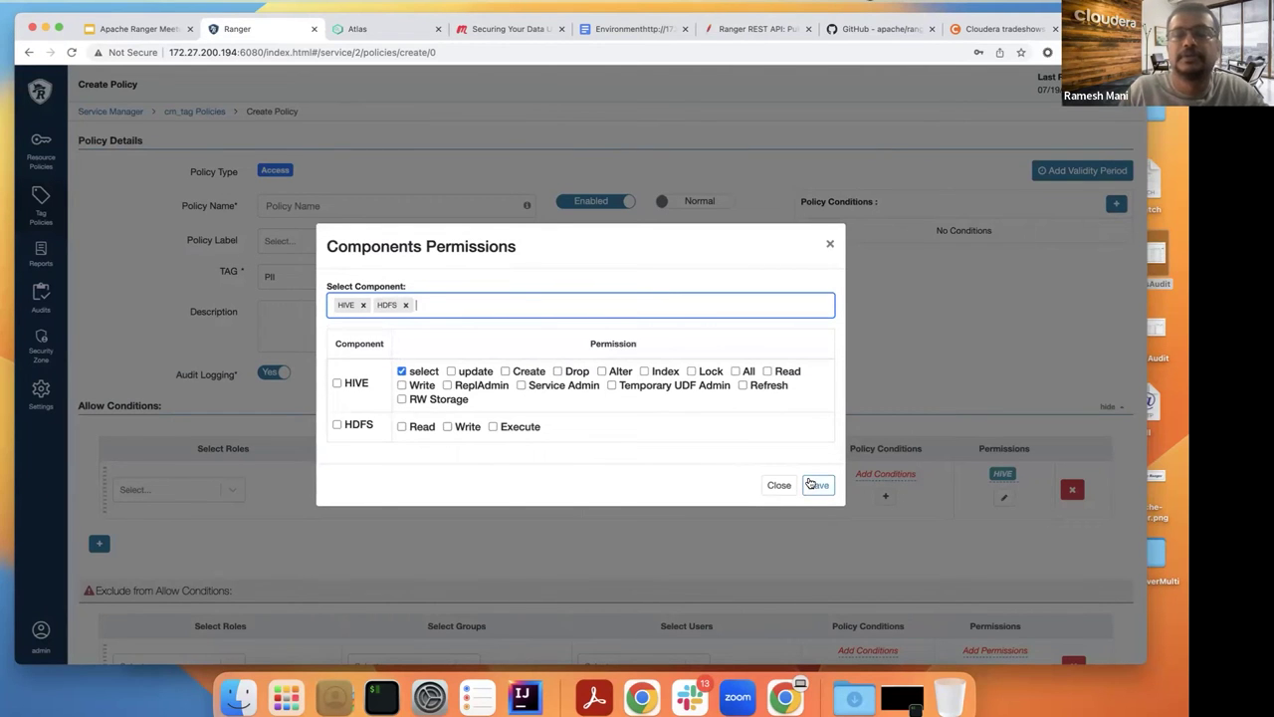
{"action": "left_click", "coordinate": [812, 486]}
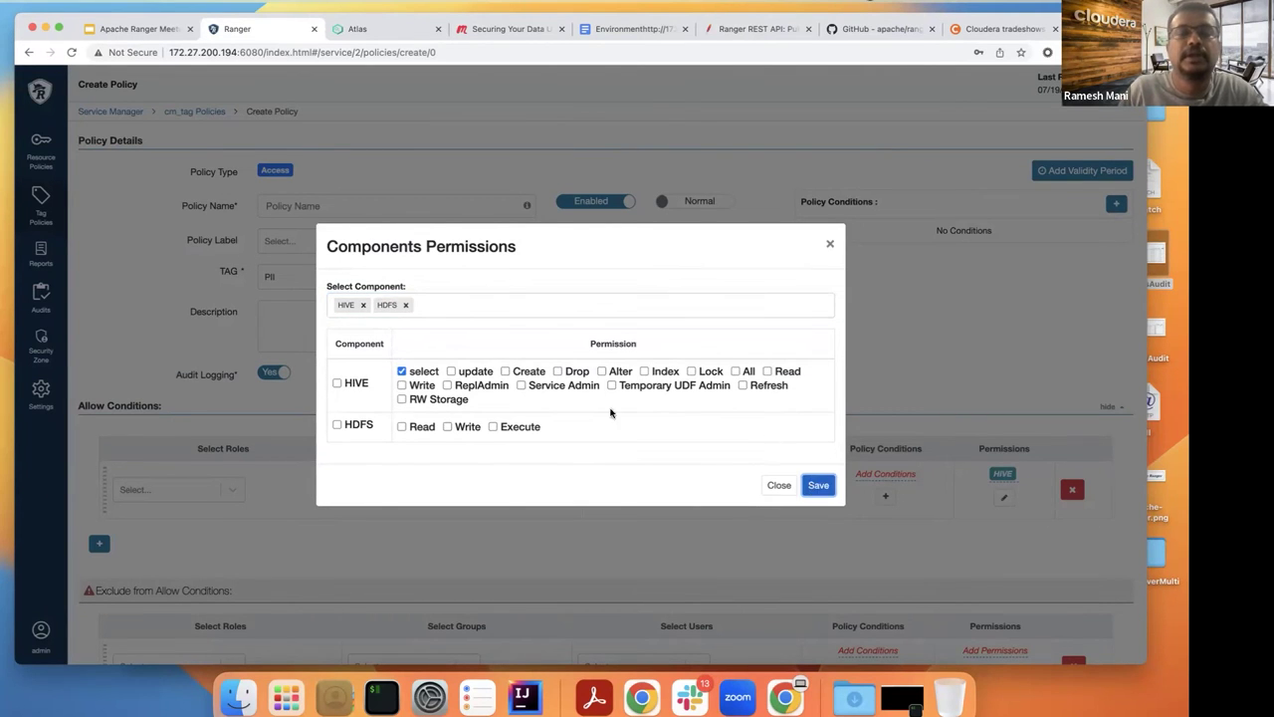
{"action": "left_click", "coordinate": [401, 427]}
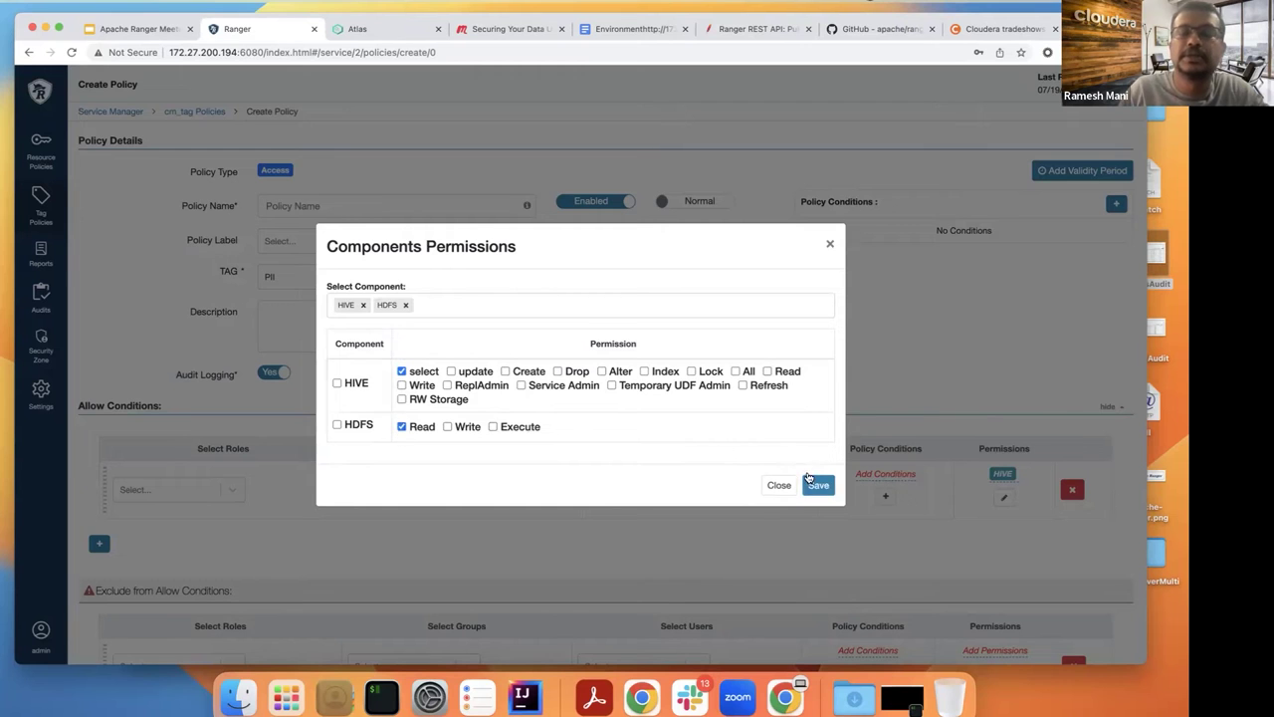
{"action": "left_click", "coordinate": [817, 485]}
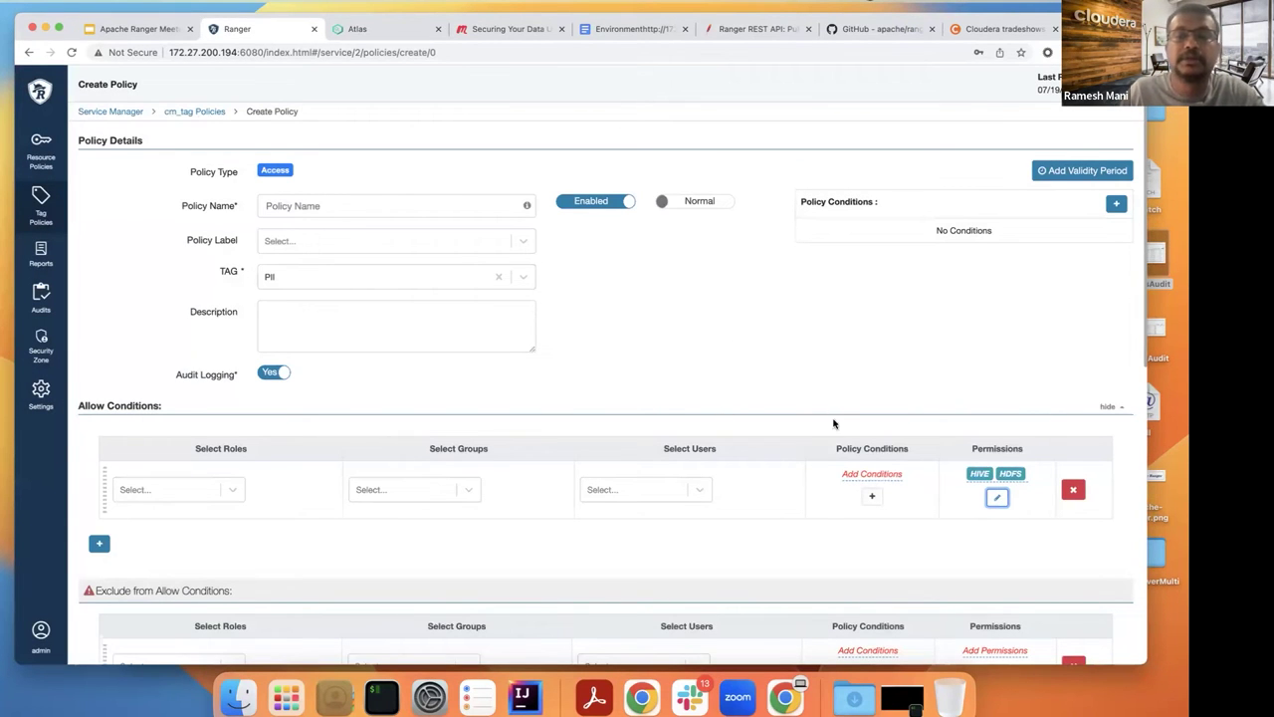
Step: Try adding an expiry-date policy condition to the allow row, then cancel it
{"action": "left_click", "coordinate": [872, 496]}
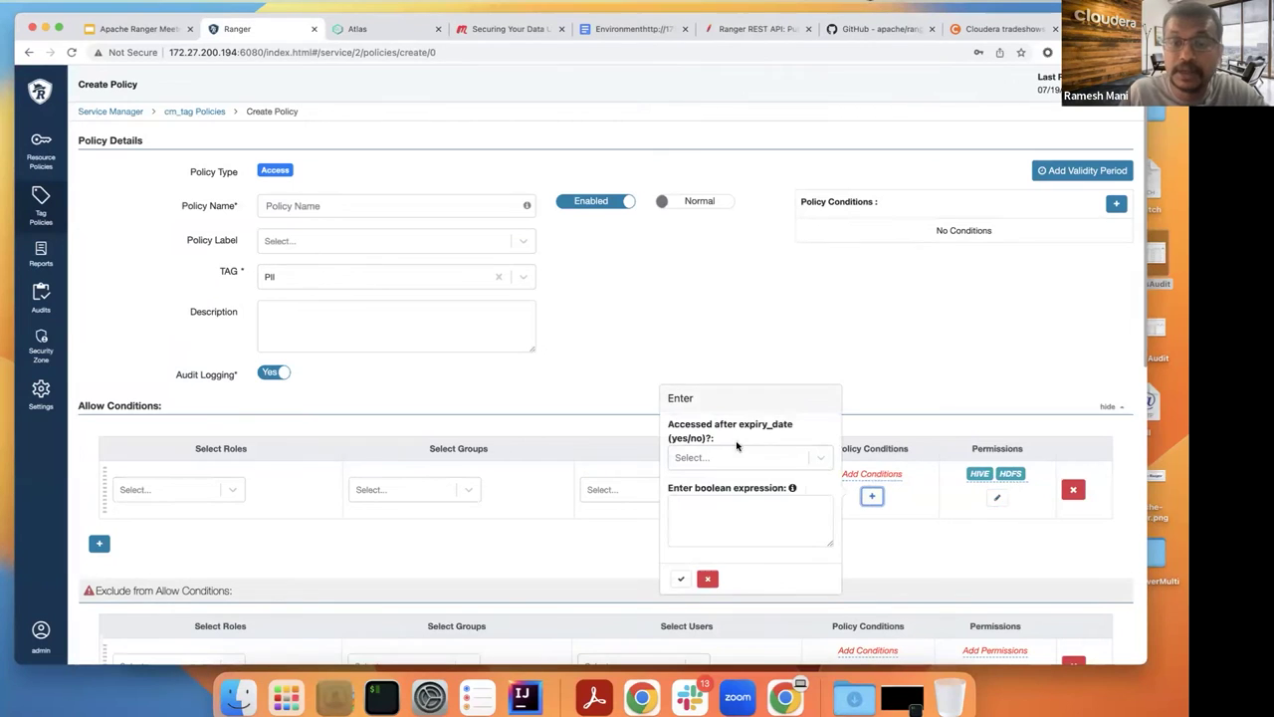
{"action": "left_click", "coordinate": [787, 460]}
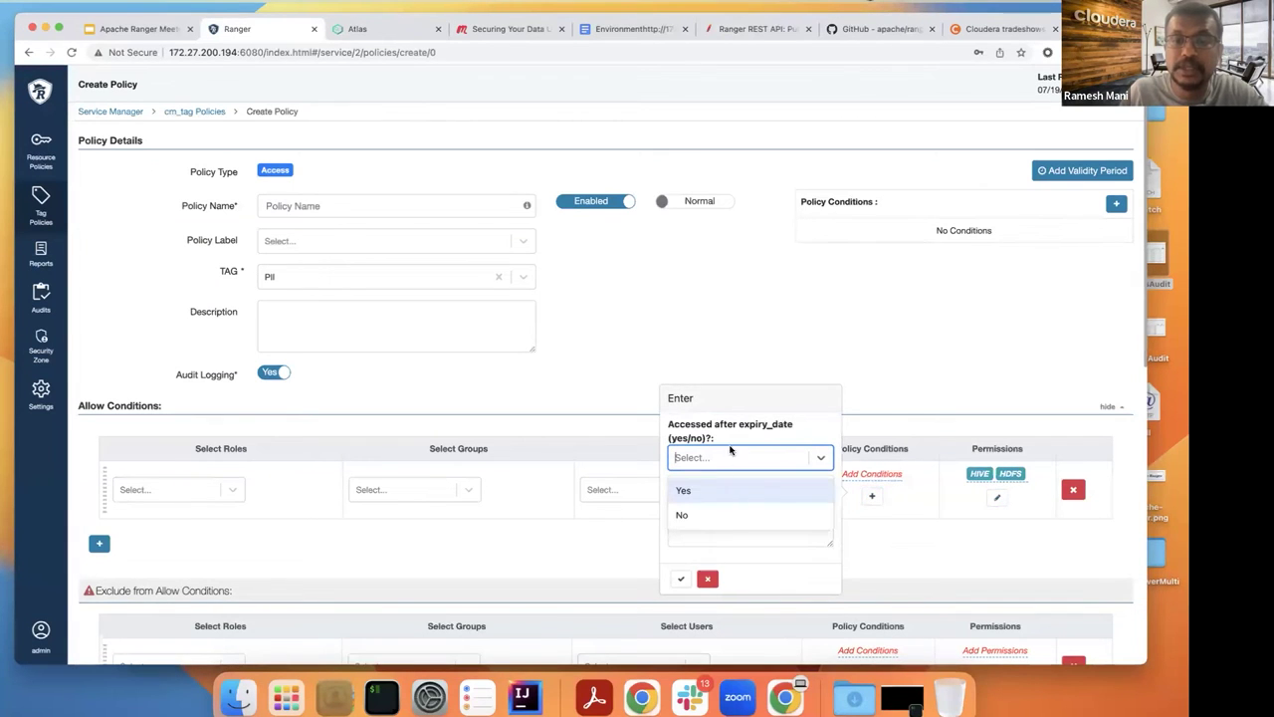
{"action": "left_click", "coordinate": [862, 389]}
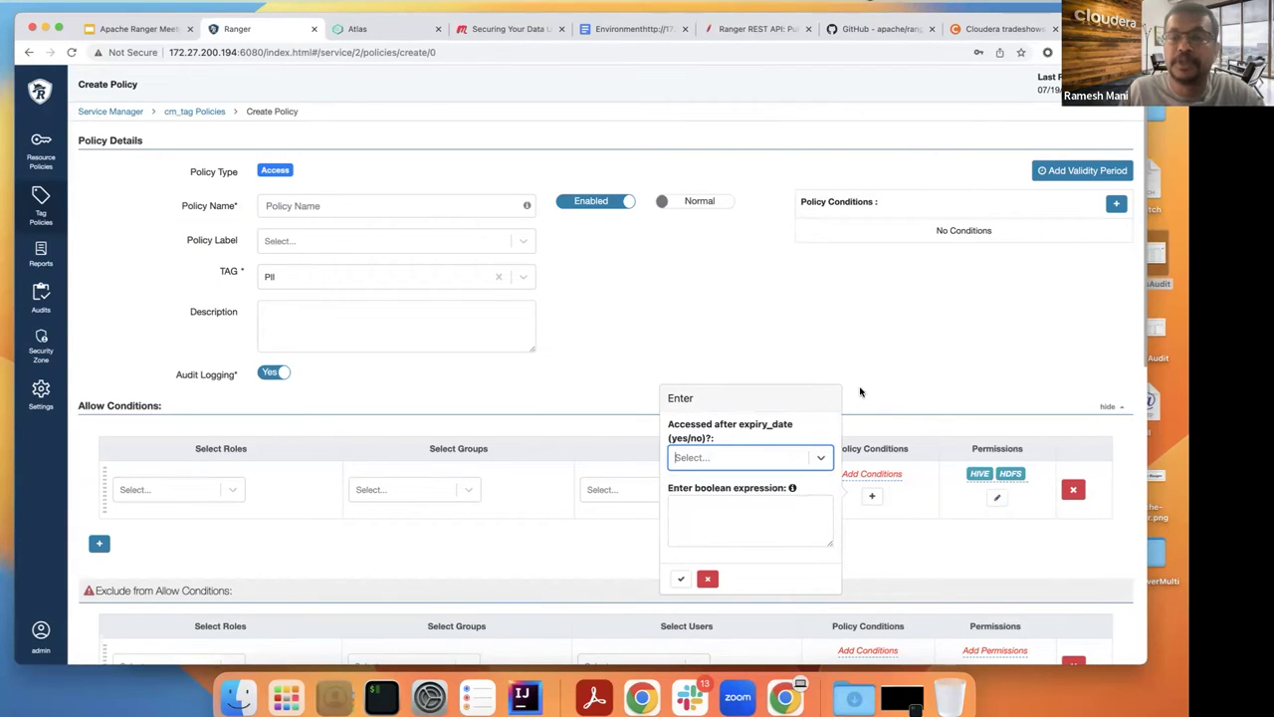
{"action": "left_click", "coordinate": [708, 578]}
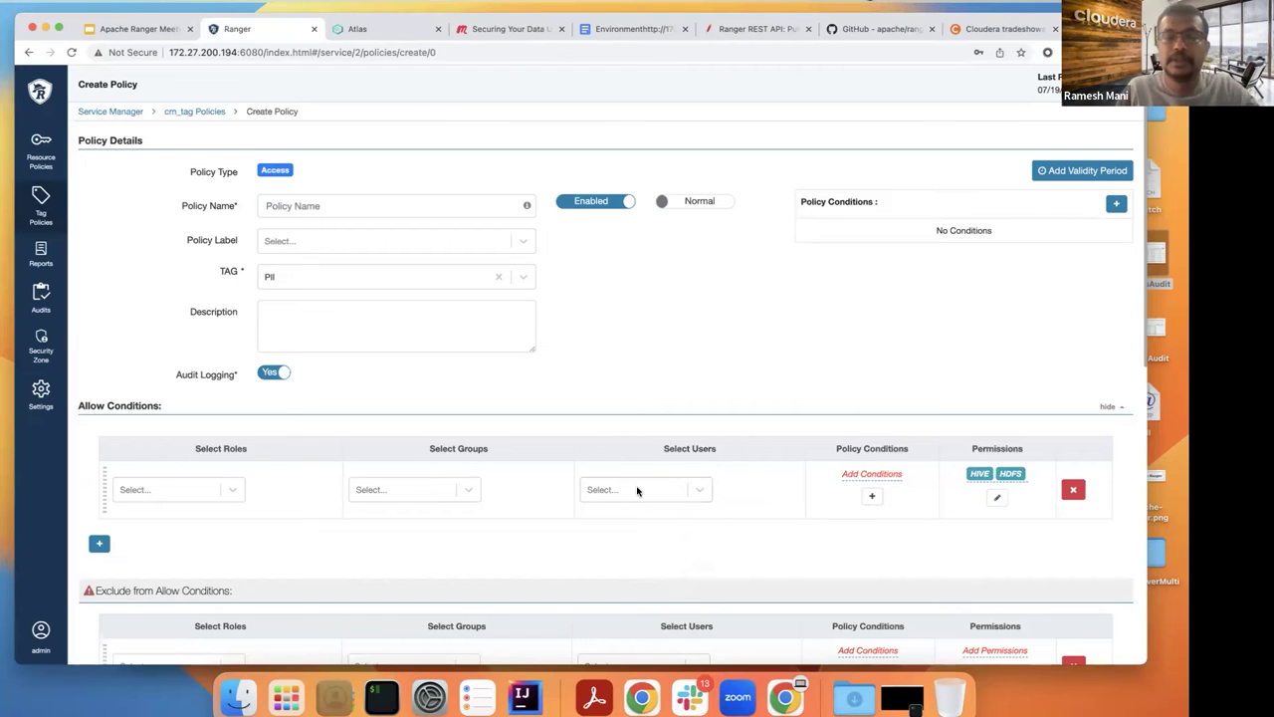
Step: Reopen the component permissions, close the chooser, and check the Create Policy form
{"action": "left_click", "coordinate": [997, 497]}
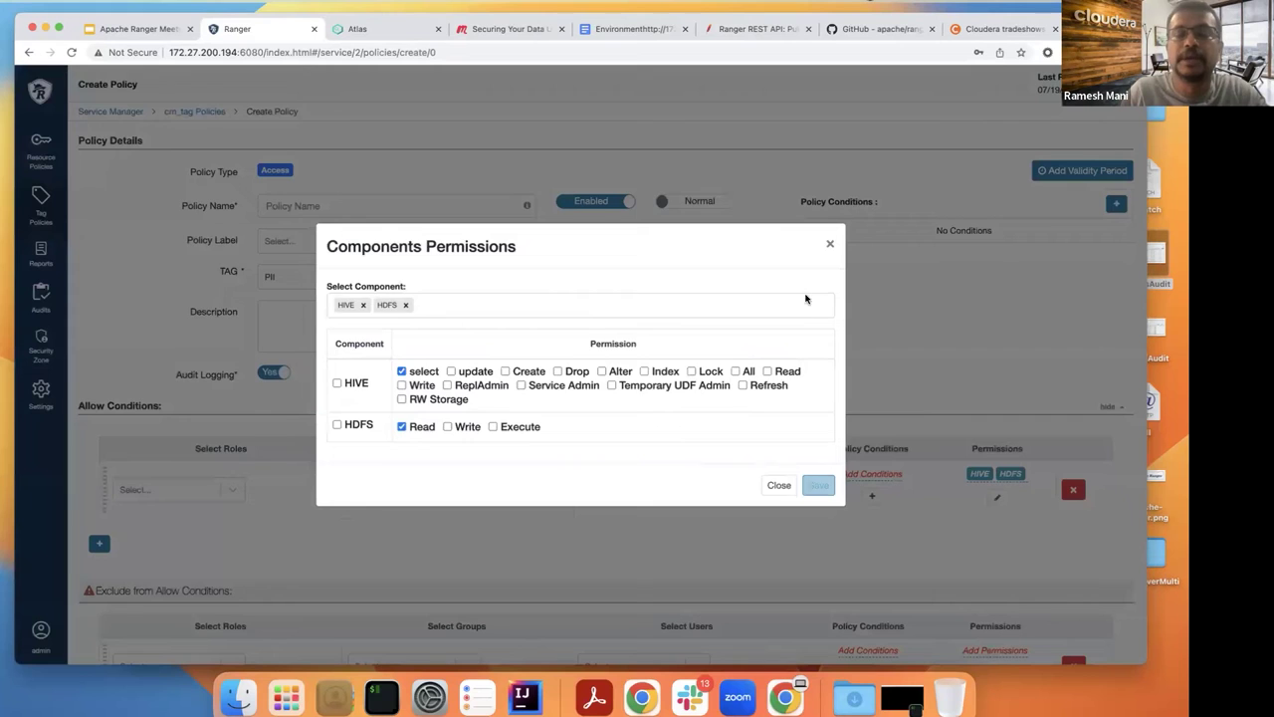
{"action": "left_click", "coordinate": [831, 244]}
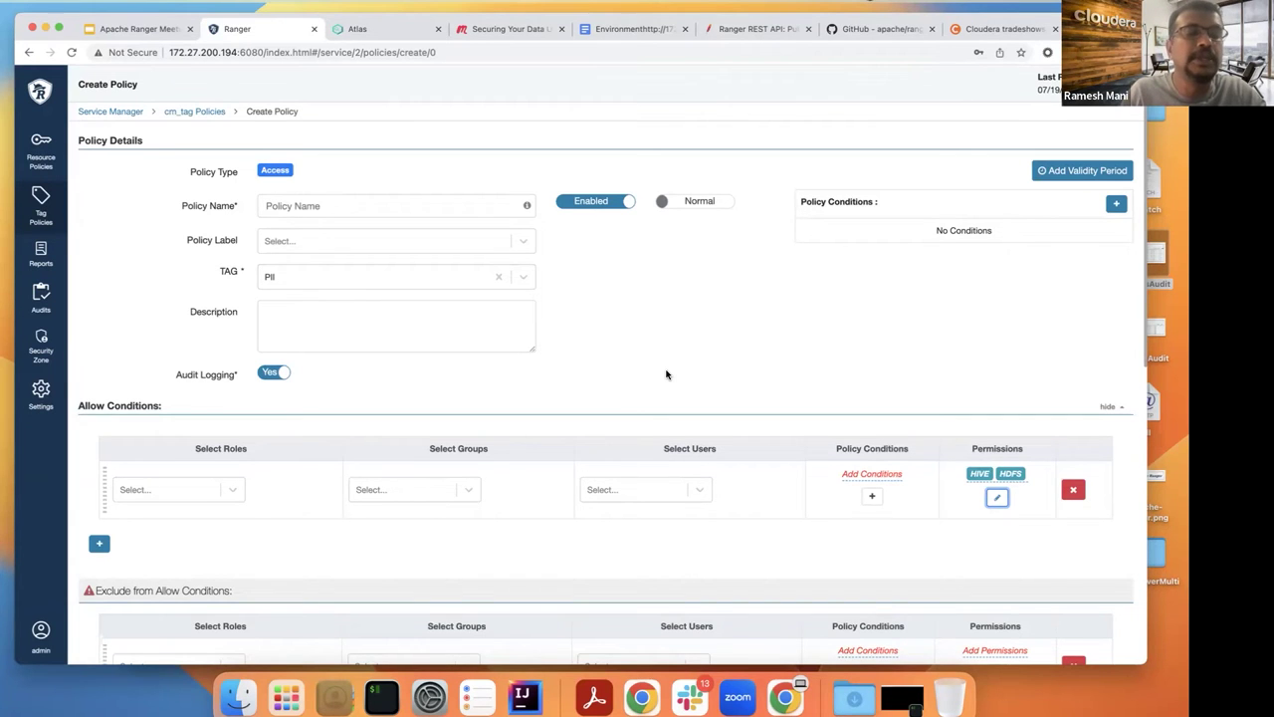
{"action": "scroll", "coordinate": [667, 374], "scroll_direction": "down", "scroll_amount": 1}
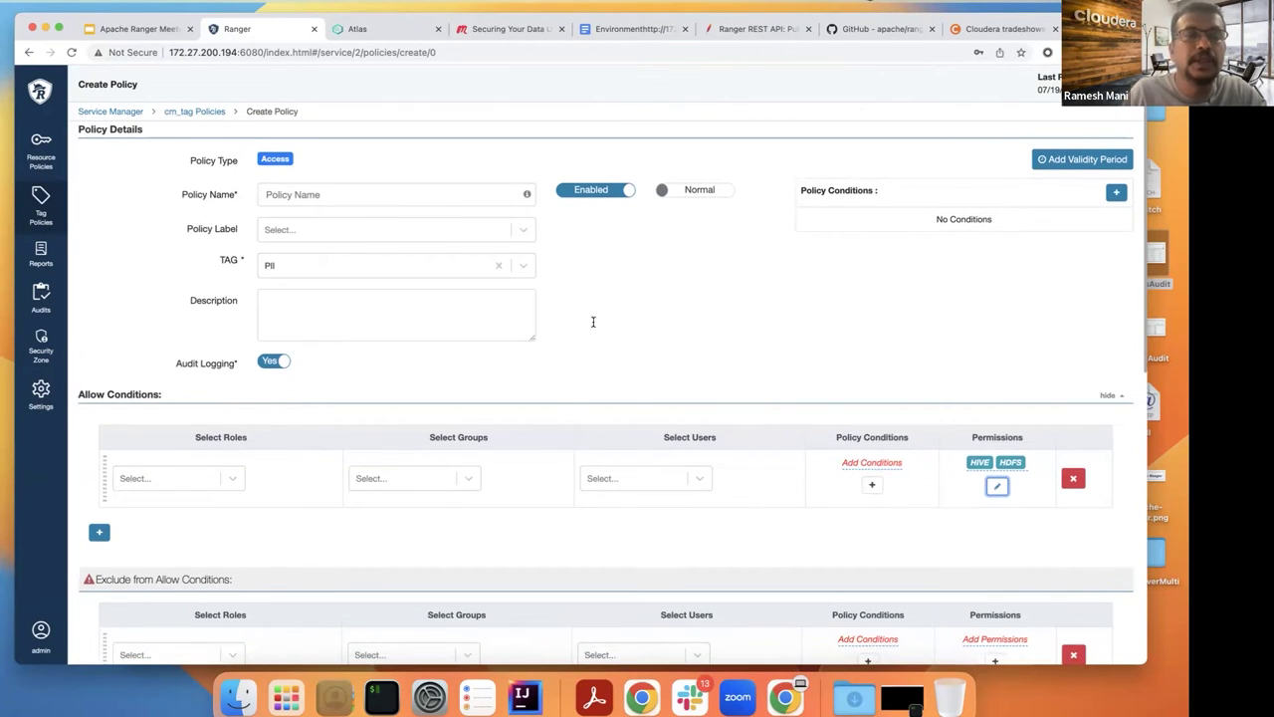
{"action": "scroll", "coordinate": [571, 333], "scroll_direction": "up", "scroll_amount": 1}
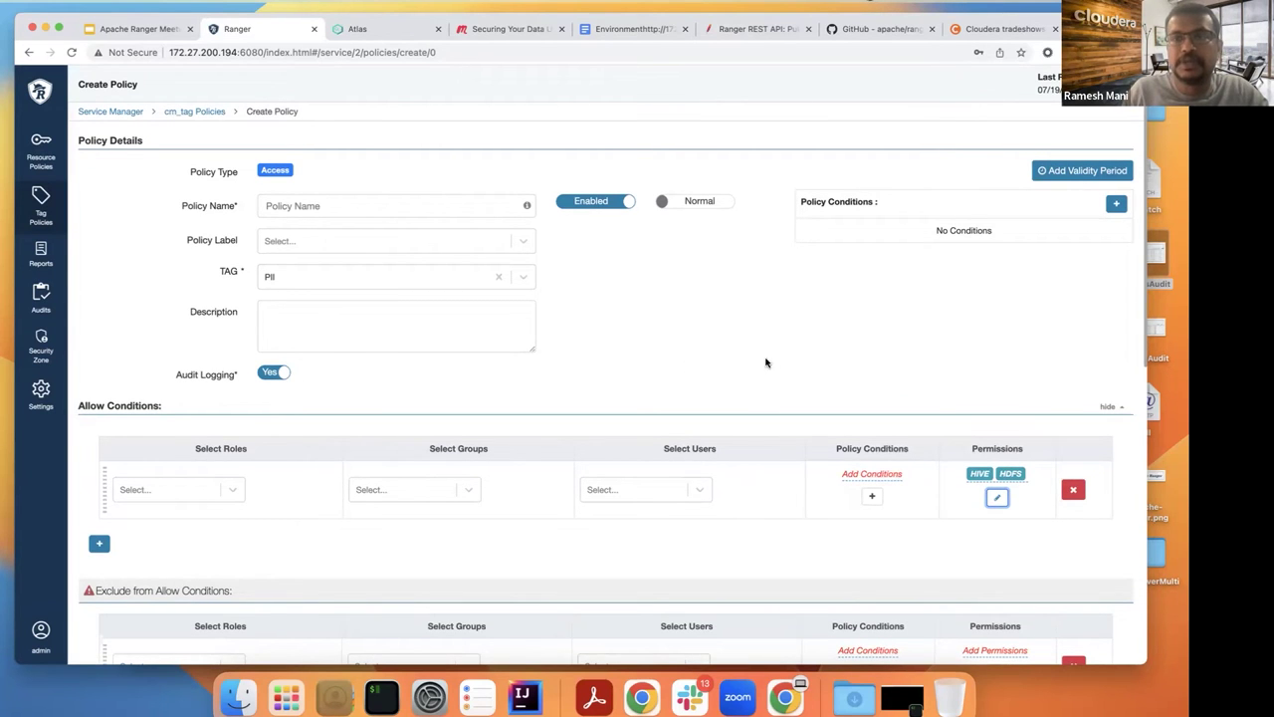
{"action": "left_click", "coordinate": [1116, 203]}
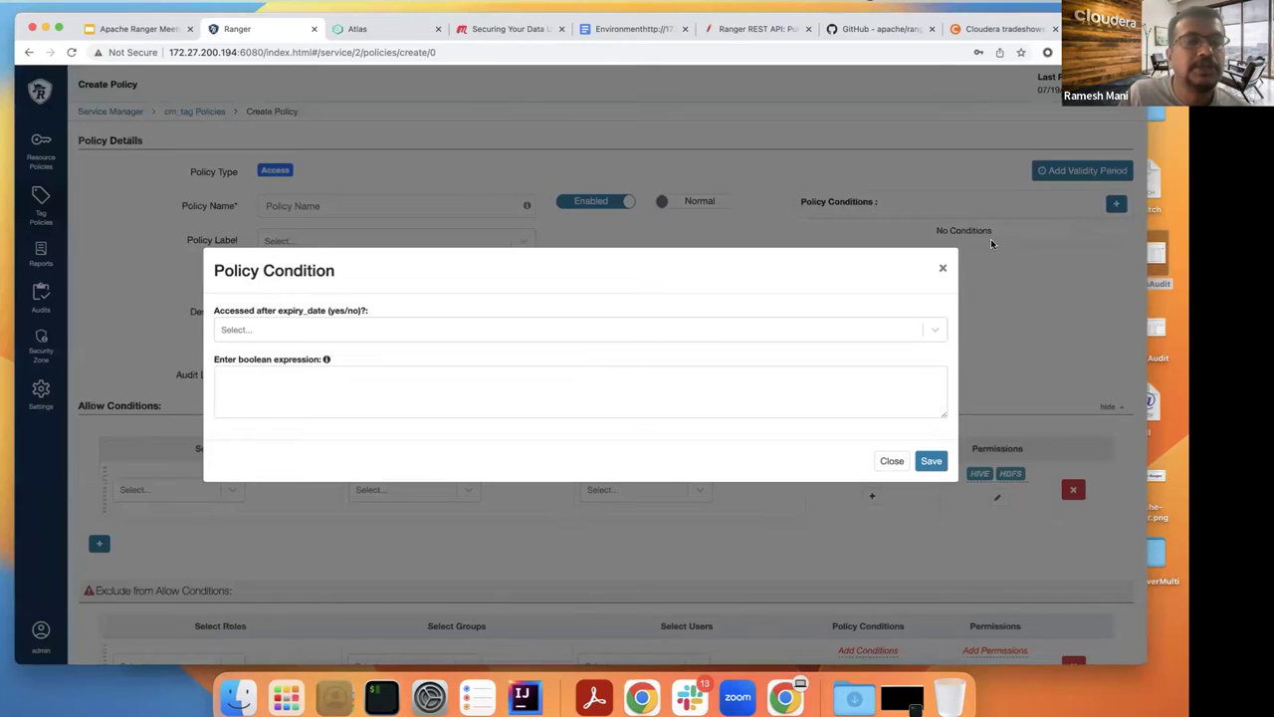
{"action": "left_click", "coordinate": [310, 379]}
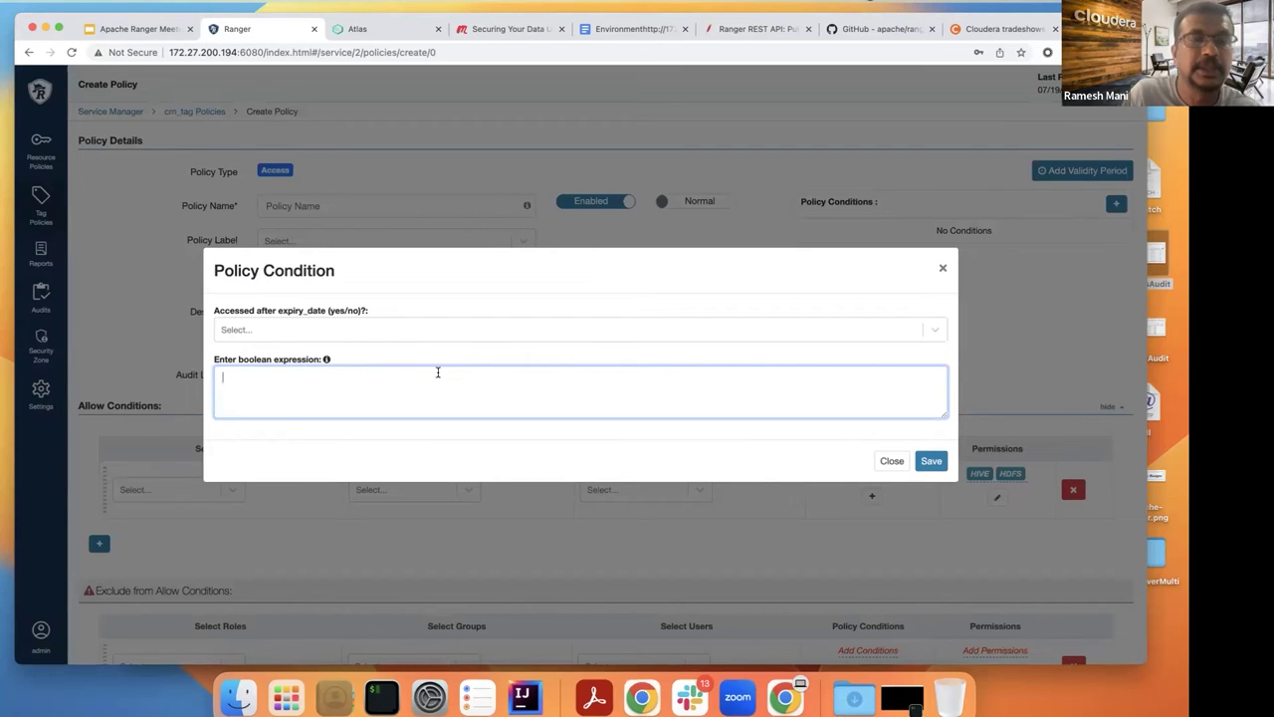
{"action": "left_click", "coordinate": [896, 463]}
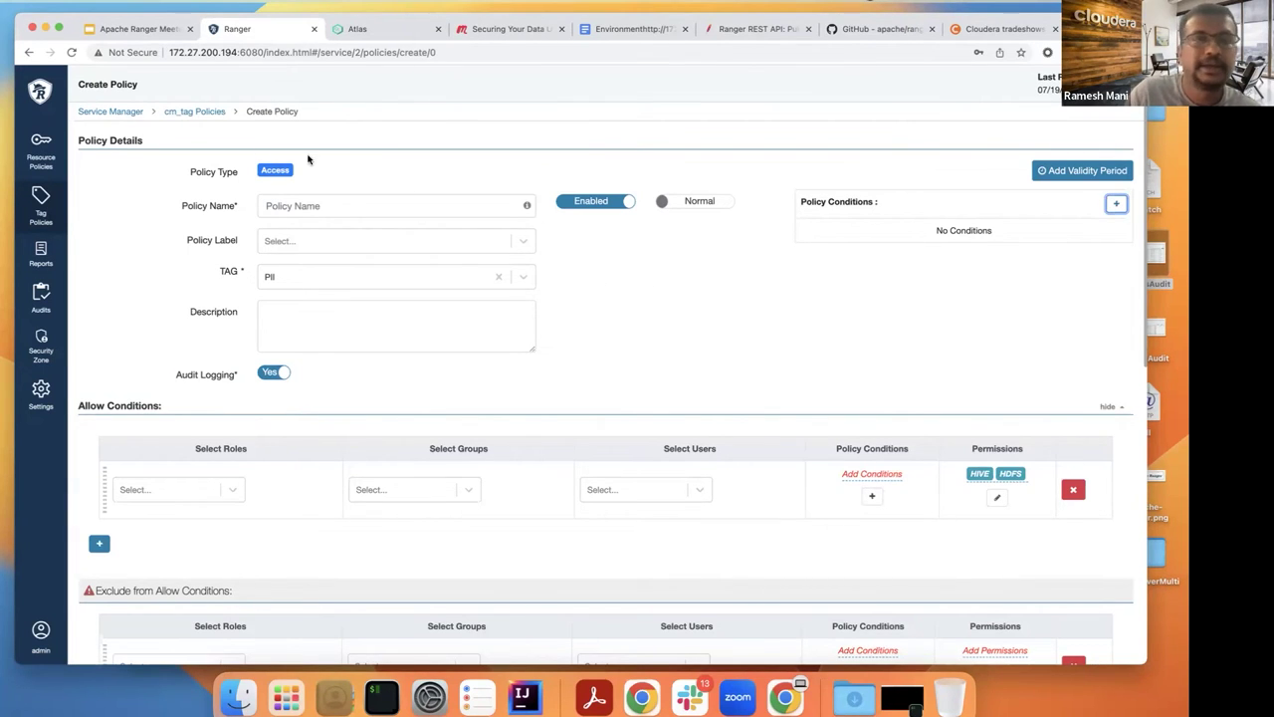
Step: Discard the unsaved policy, return to the cm_tag list, and show the PII_SAL and PCI masking policies
{"action": "left_click", "coordinate": [176, 116]}
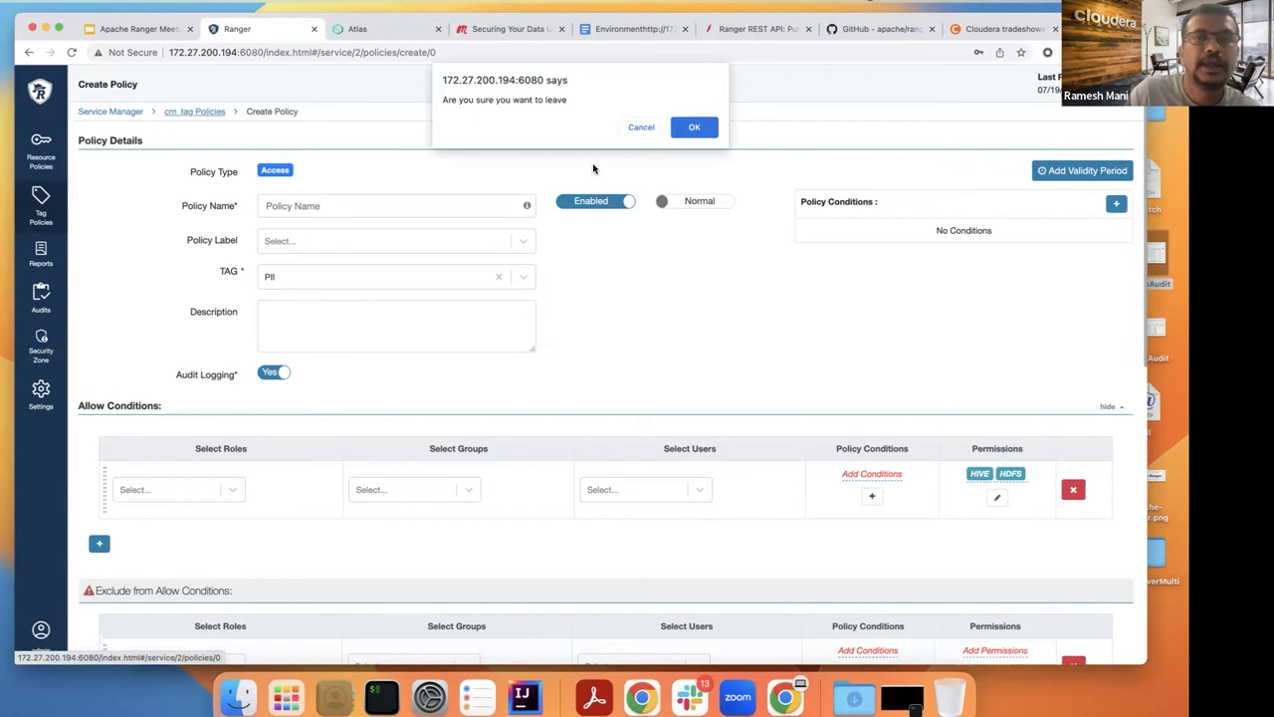
{"action": "left_click", "coordinate": [681, 129]}
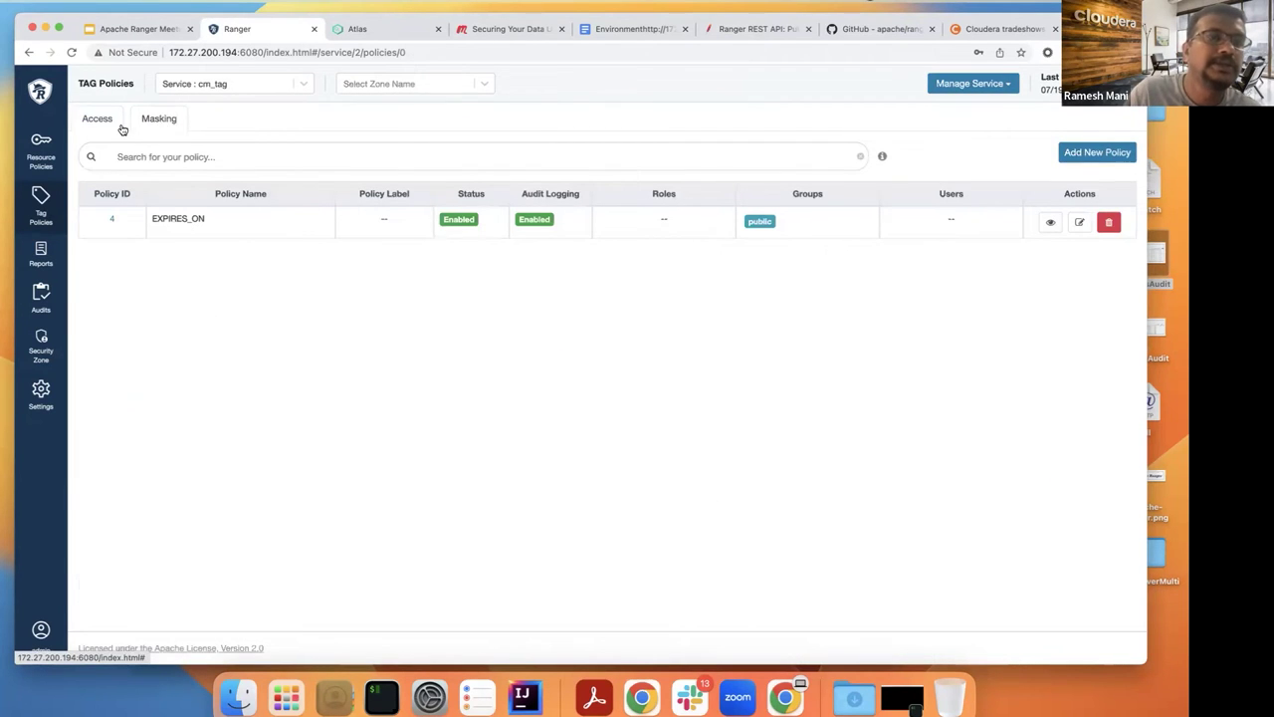
{"action": "left_click", "coordinate": [155, 118]}
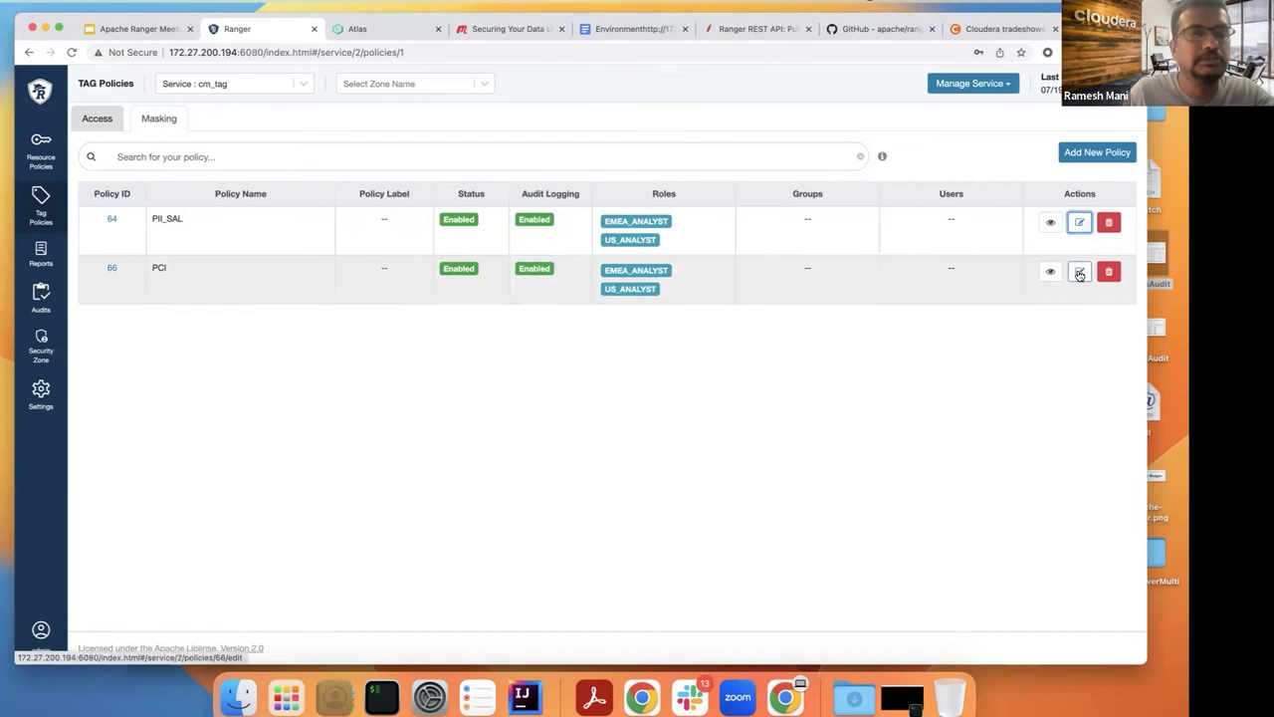
Step: Inspect PCI policy 66's Hive select permission and 'show last 4' mask, then return to access policies
{"action": "left_click", "coordinate": [1077, 275]}
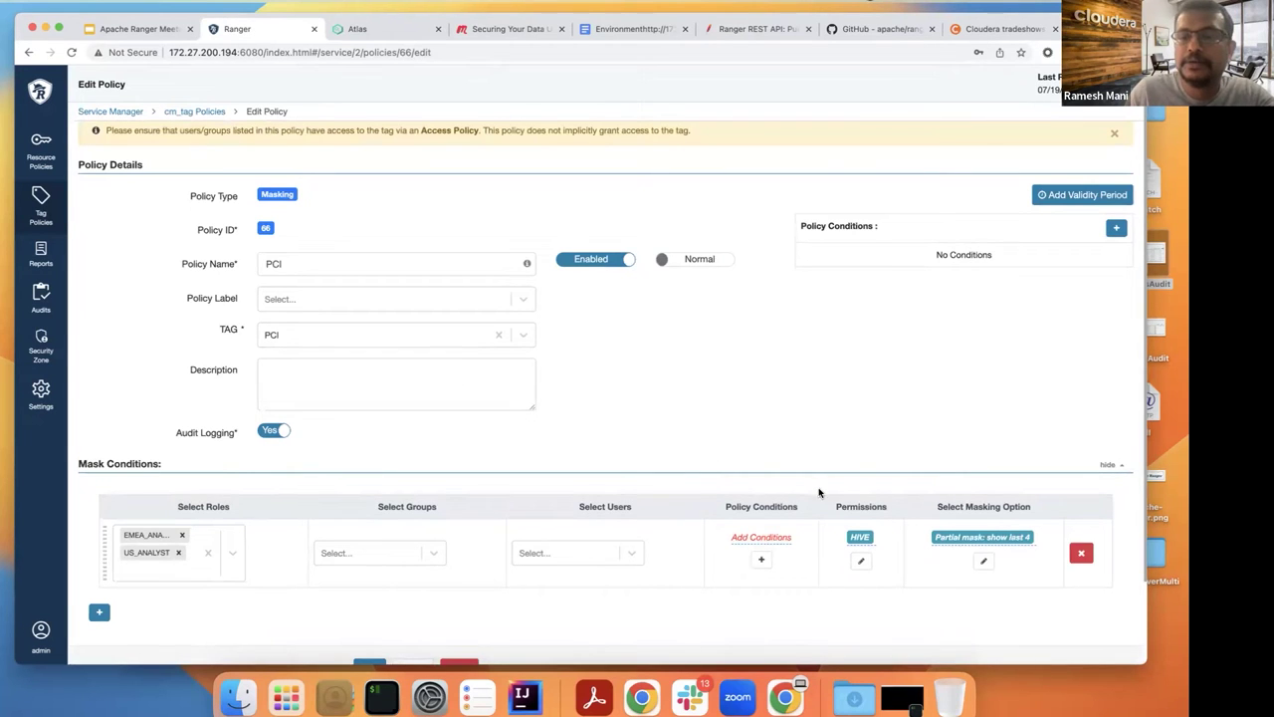
{"action": "left_click", "coordinate": [862, 561]}
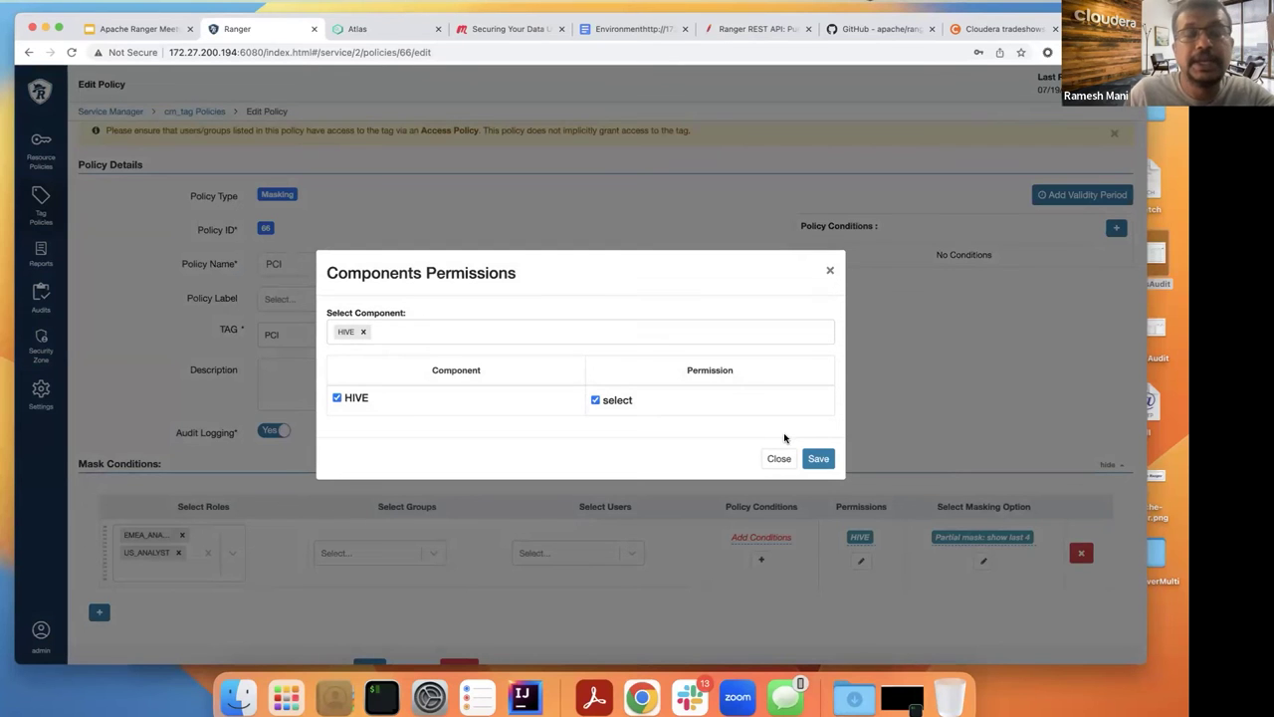
{"action": "left_click", "coordinate": [830, 273]}
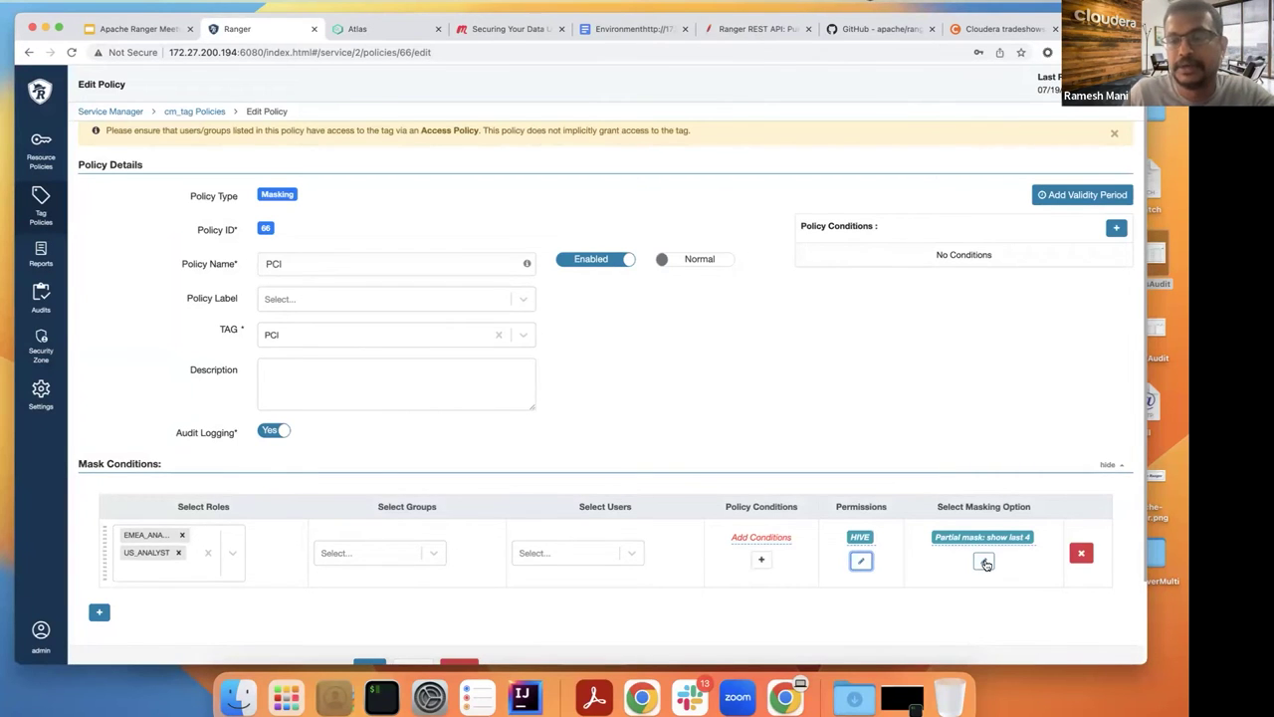
{"action": "left_click", "coordinate": [985, 562]}
{"action": "mouse_move", "coordinate": [985, 564]}
{"action": "left_mouse_down"}
{"action": "mouse_move", "coordinate": [990, 589]}
{"action": "mouse_move", "coordinate": [982, 561]}
{"action": "left_mouse_up"}
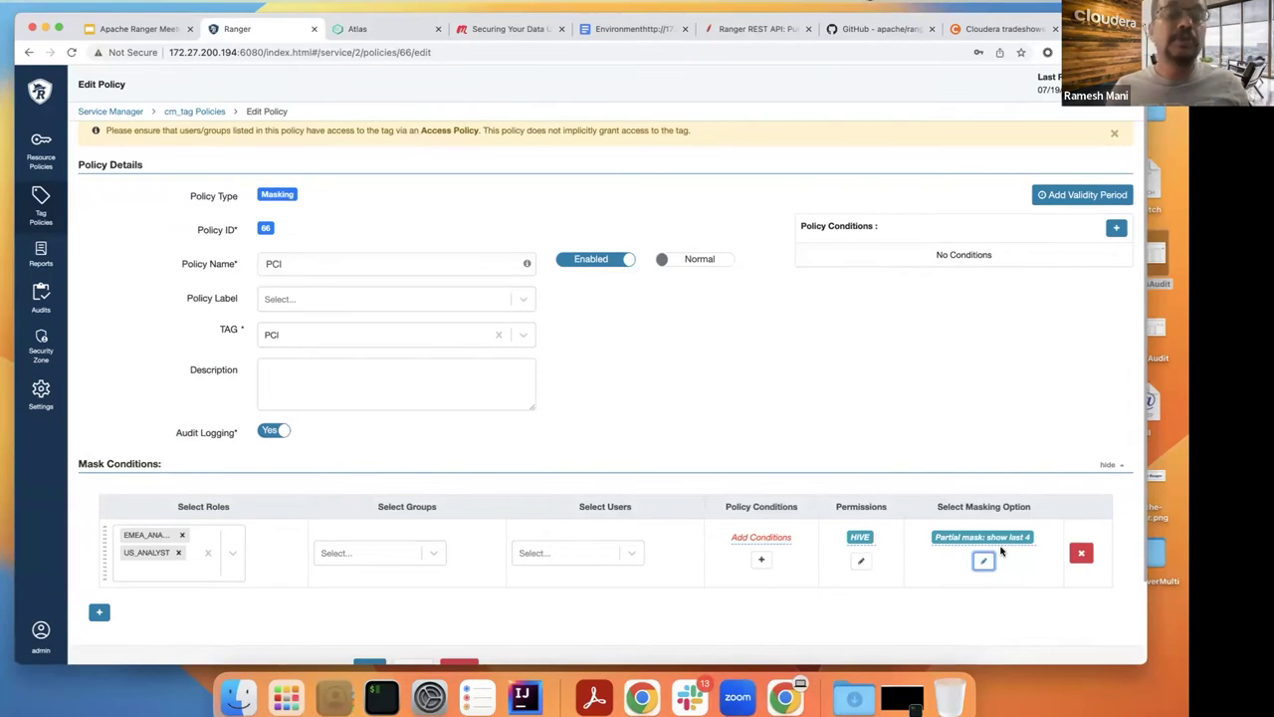
{"action": "left_click", "coordinate": [860, 564]}
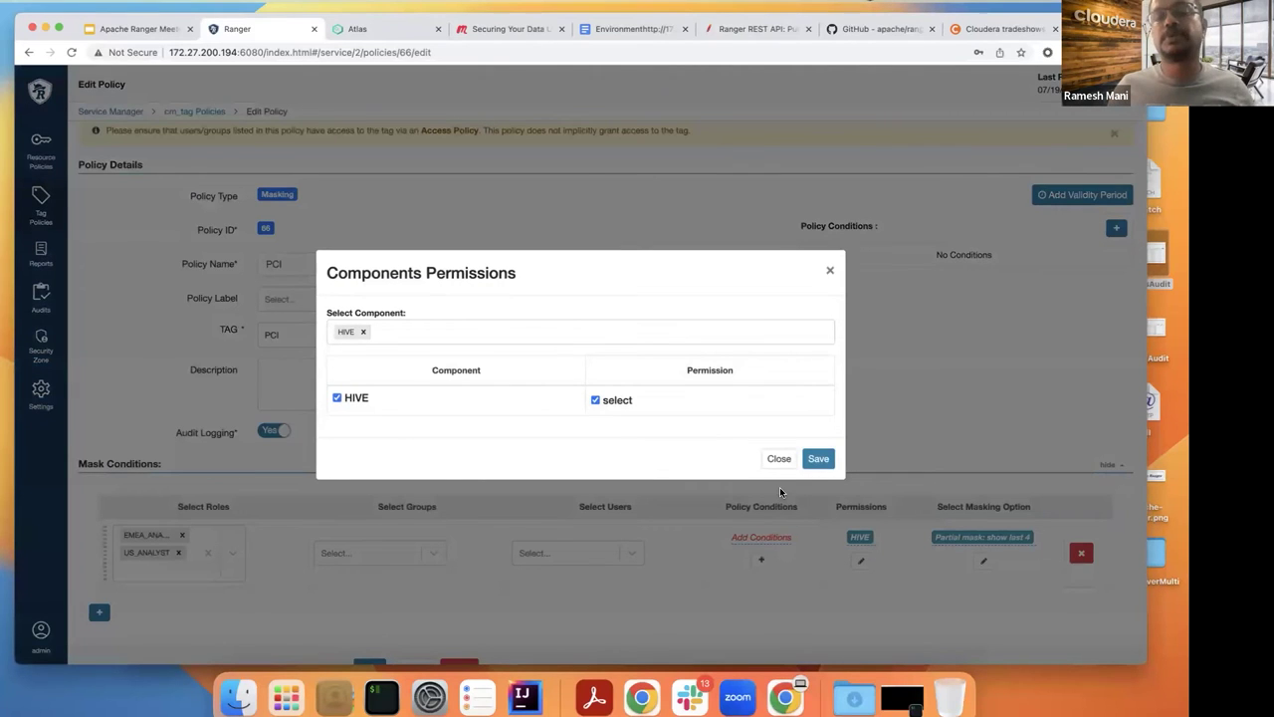
{"action": "left_click", "coordinate": [831, 271]}
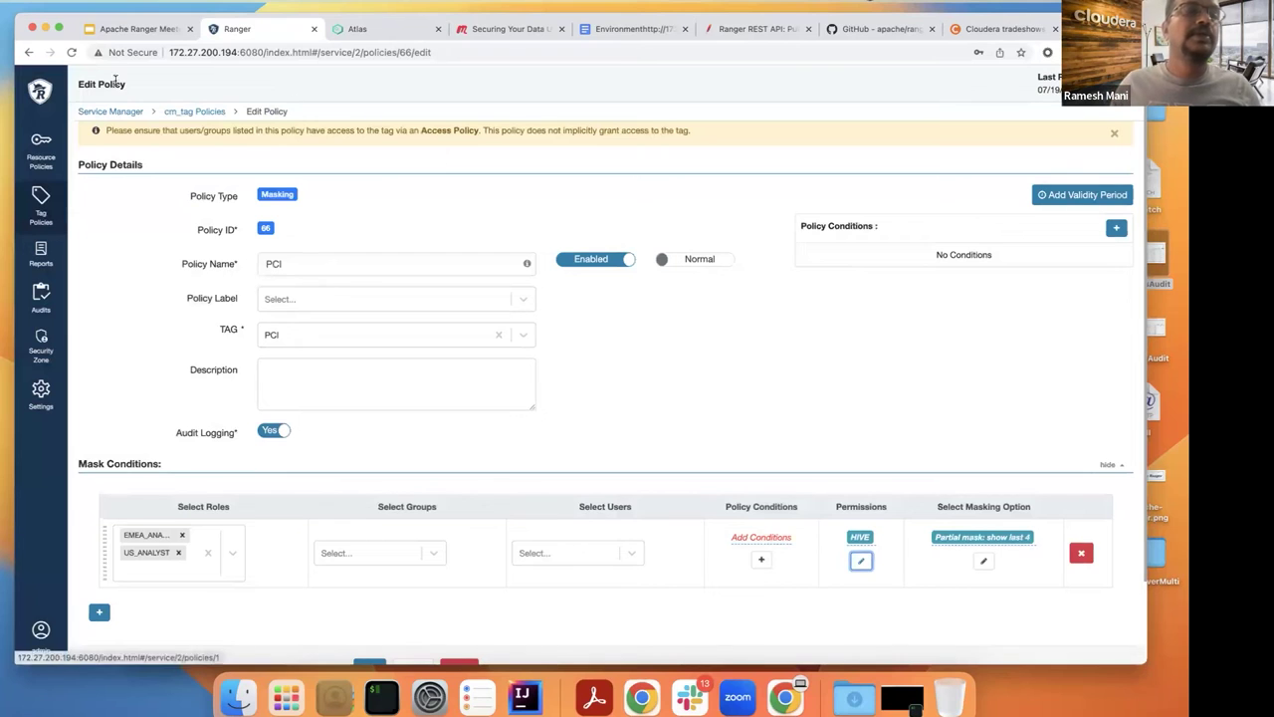
{"action": "left_click", "coordinate": [191, 112]}
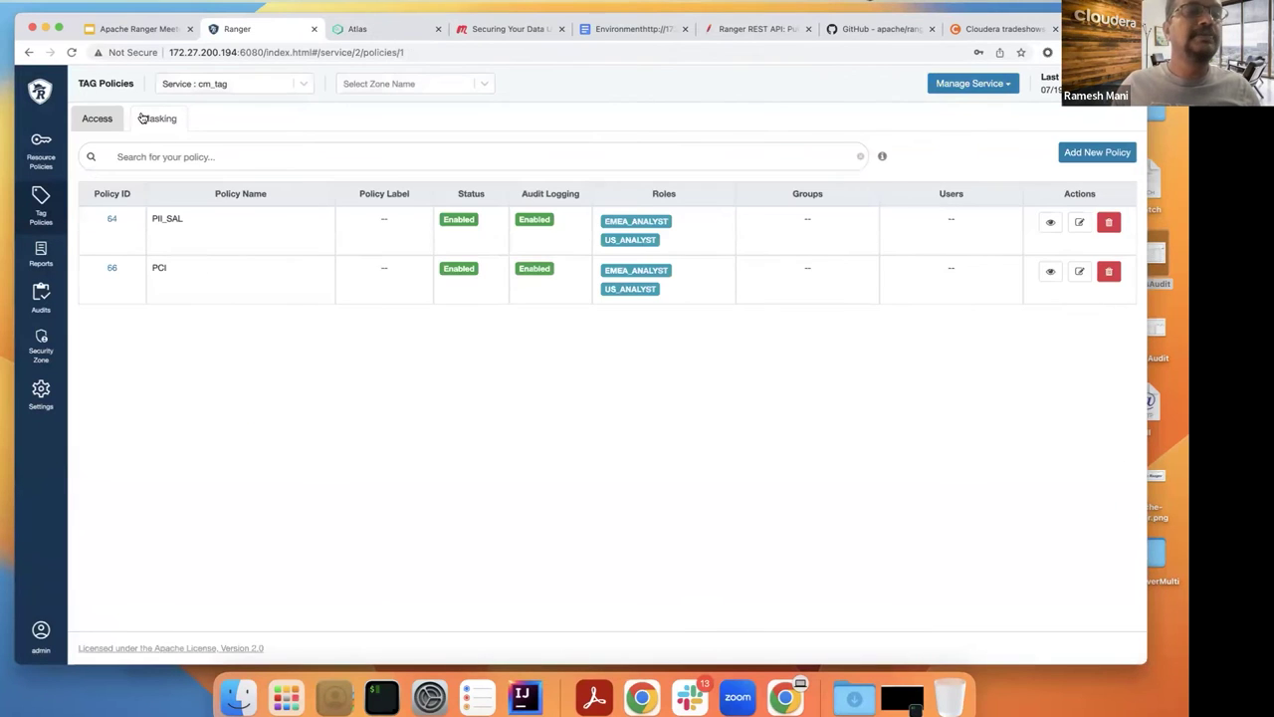
{"action": "left_click", "coordinate": [143, 119]}
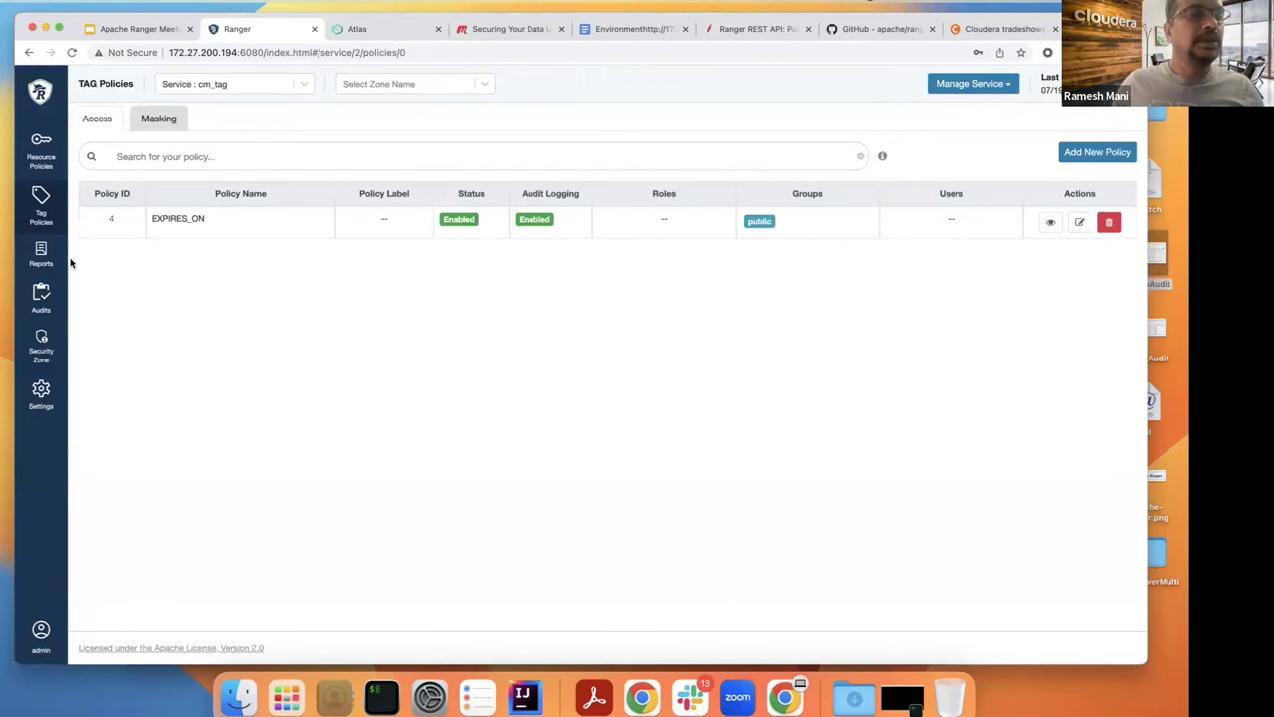
Step: Open Audits > Access and scroll sideways through the columns of the cm_kafka access events
{"action": "left_click", "coordinate": [42, 303]}
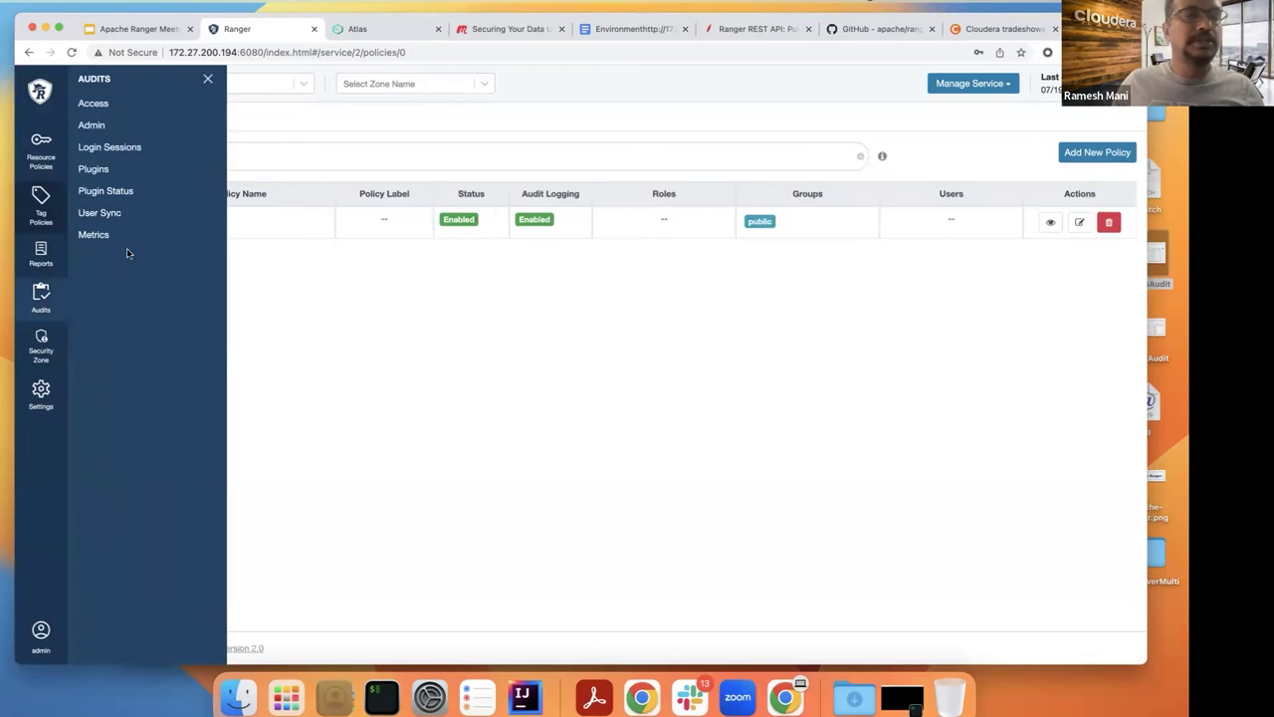
{"action": "left_click", "coordinate": [94, 104]}
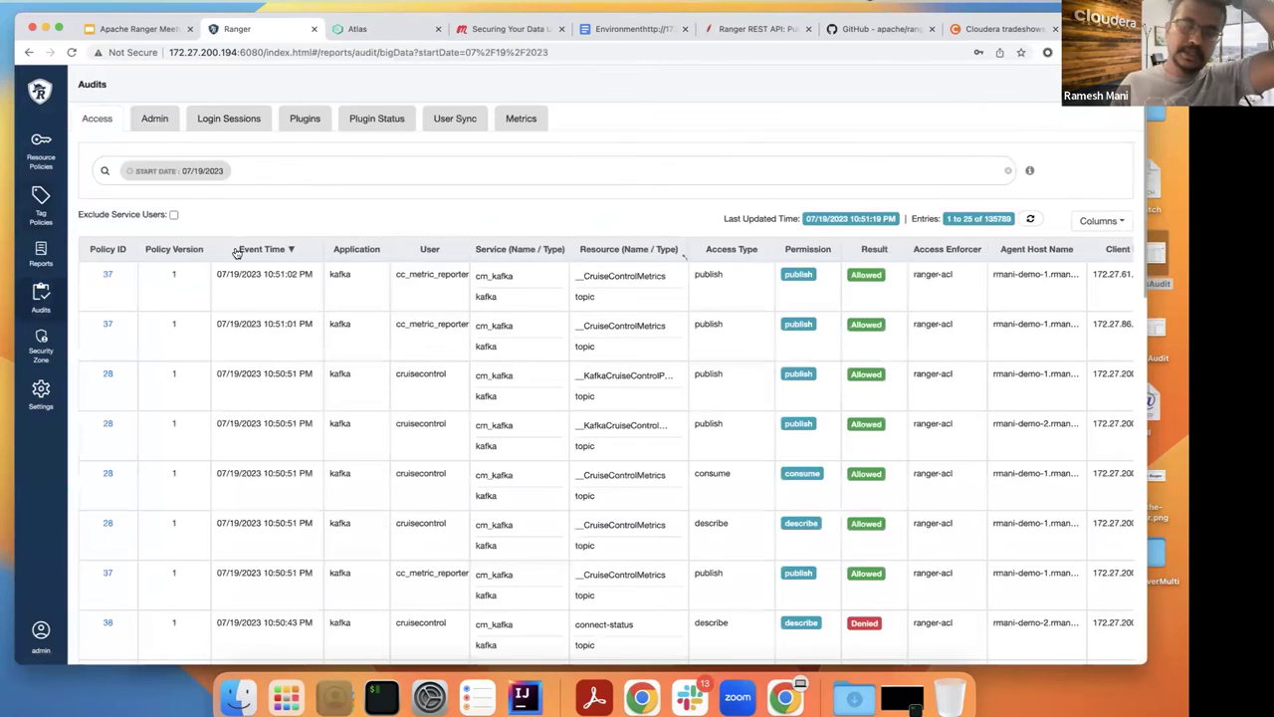
{"action": "scroll", "coordinate": [382, 307], "scroll_direction": "right", "scroll_amount": 3}
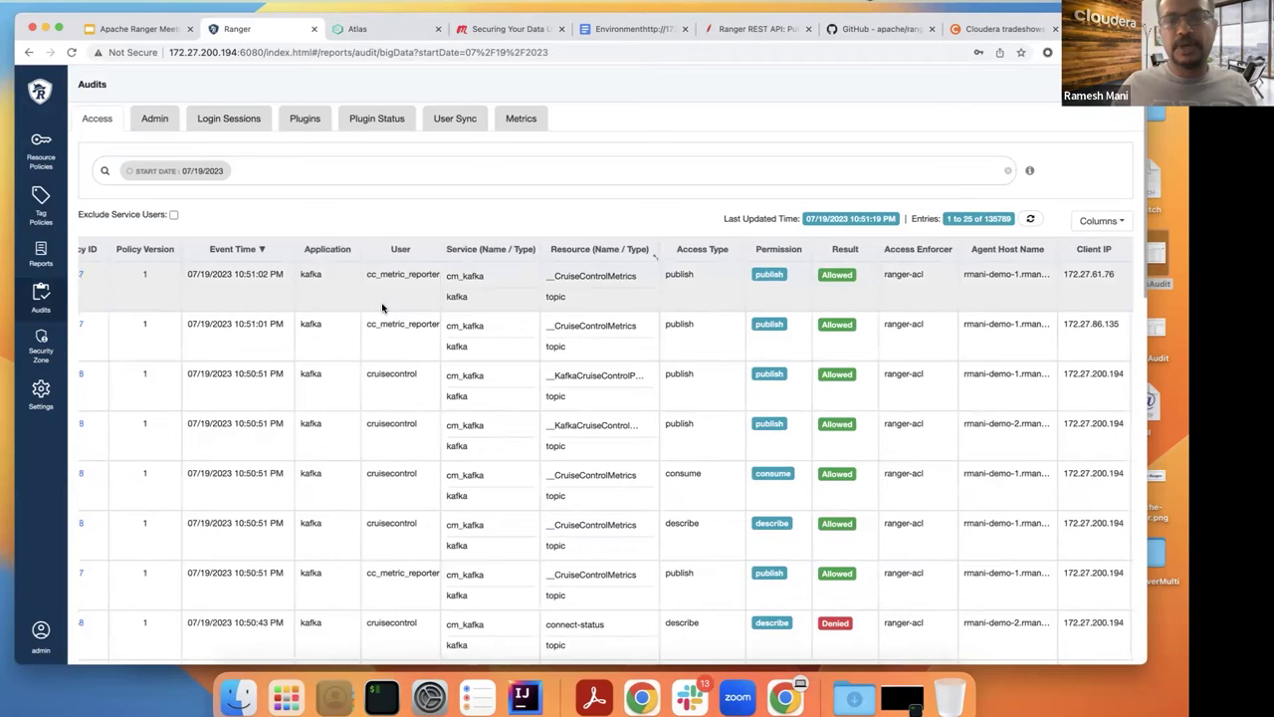
{"action": "scroll", "coordinate": [381, 308], "scroll_direction": "right", "scroll_amount": 3}
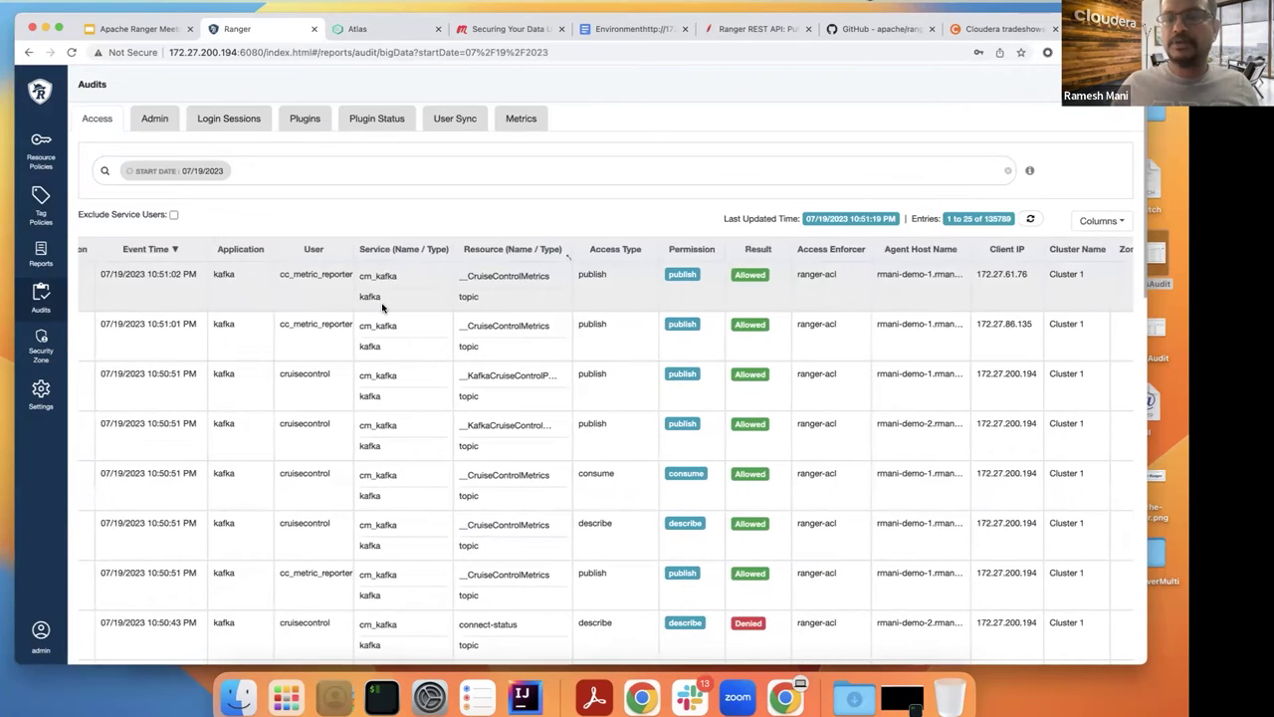
{"action": "scroll", "coordinate": [381, 307], "scroll_direction": "left", "scroll_amount": 3}
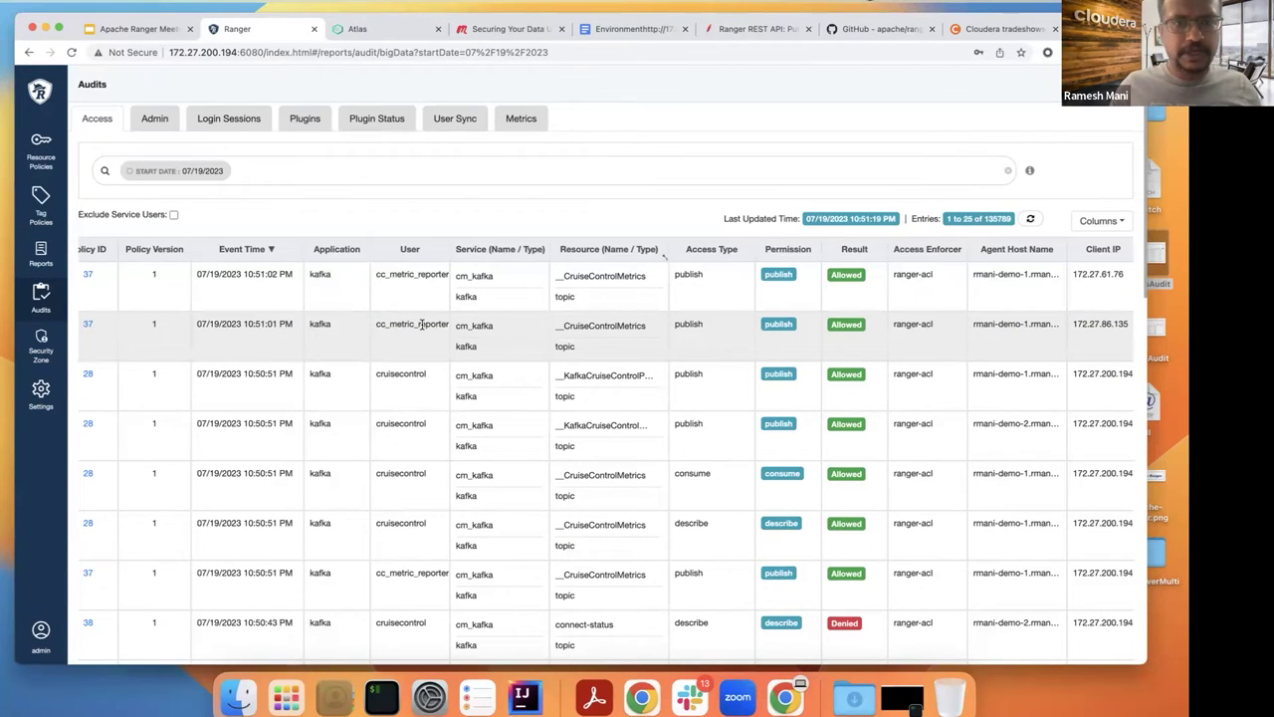
{"action": "scroll", "coordinate": [584, 326], "scroll_direction": "right", "scroll_amount": 1}
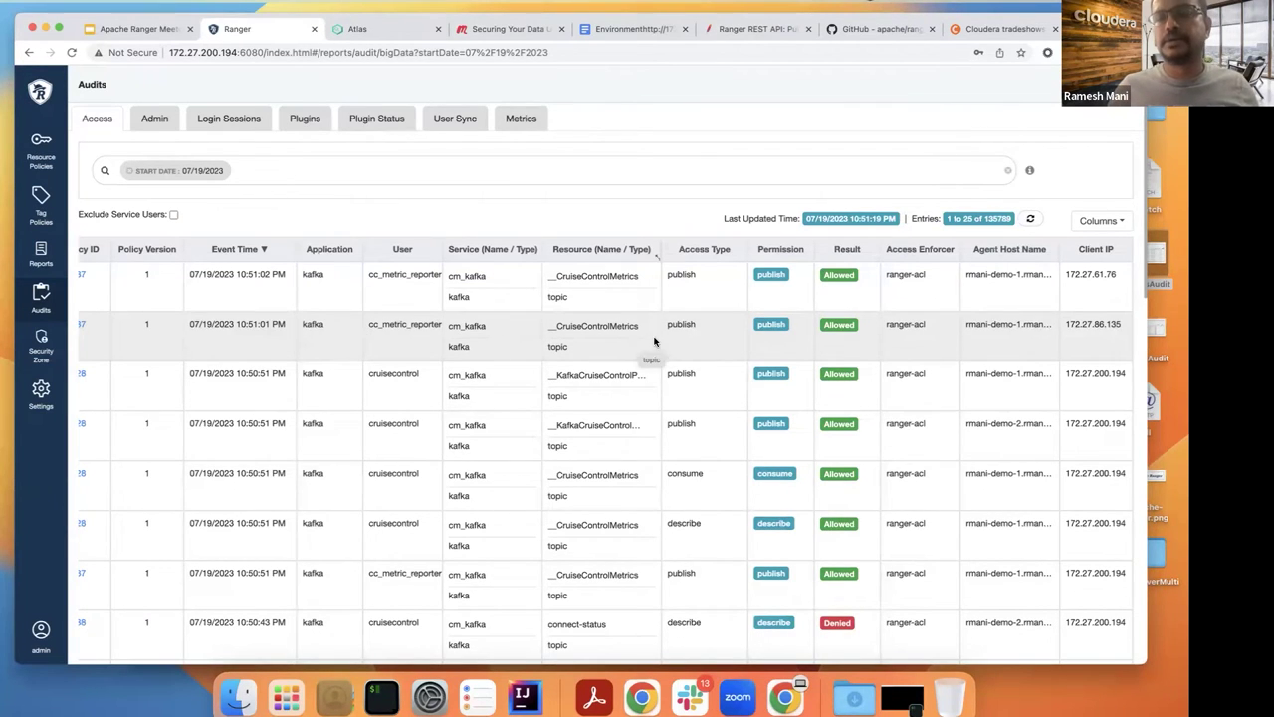
{"action": "scroll", "coordinate": [99, 325], "scroll_direction": "left", "scroll_amount": 1}
{"action": "scroll", "coordinate": [99, 326], "scroll_direction": "left", "scroll_amount": 2}
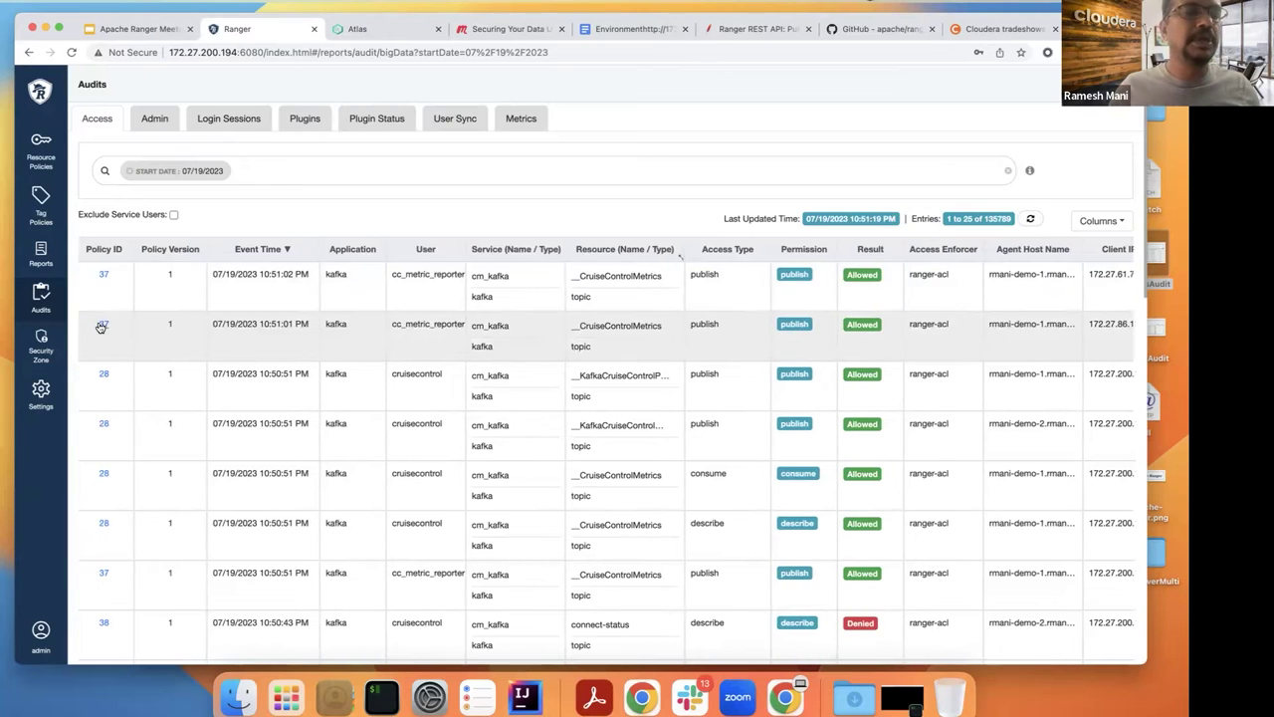
Step: Inspect the policy 37 details from the audit log, then close them
{"action": "left_click", "coordinate": [102, 325]}
{"action": "scroll", "coordinate": [489, 331], "scroll_direction": "down", "scroll_amount": 1}
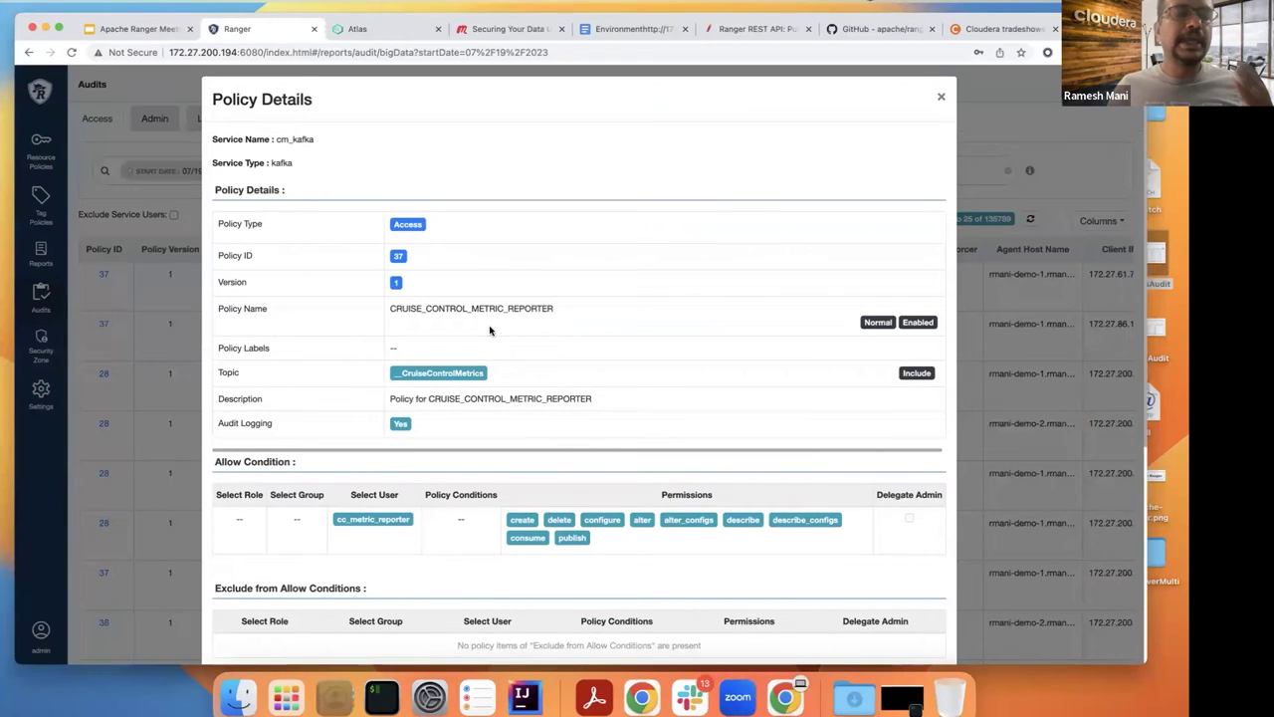
{"action": "scroll", "coordinate": [489, 331], "scroll_direction": "down", "scroll_amount": 1}
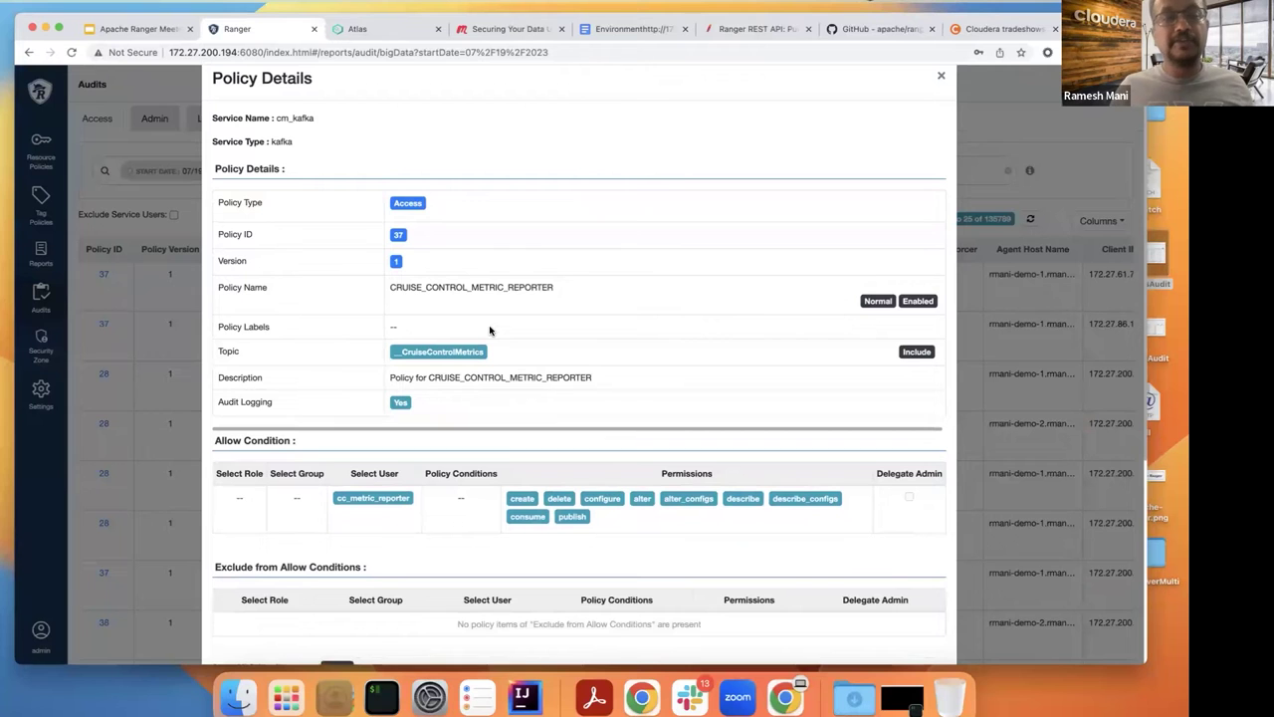
{"action": "left_click", "coordinate": [943, 79]}
{"action": "scroll", "coordinate": [754, 370], "scroll_direction": "down", "scroll_amount": 3}
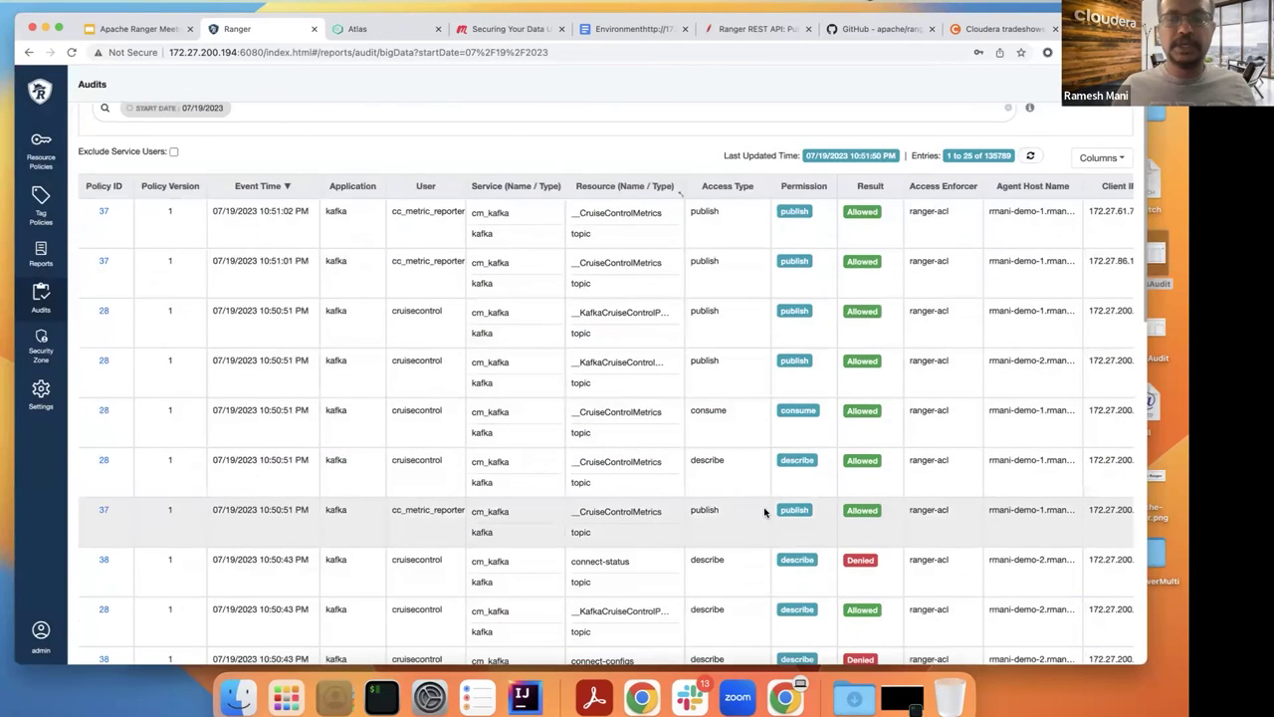
Step: Inspect the policy 38 details, close the dialog and scroll through the full access log
{"action": "left_click", "coordinate": [104, 563]}
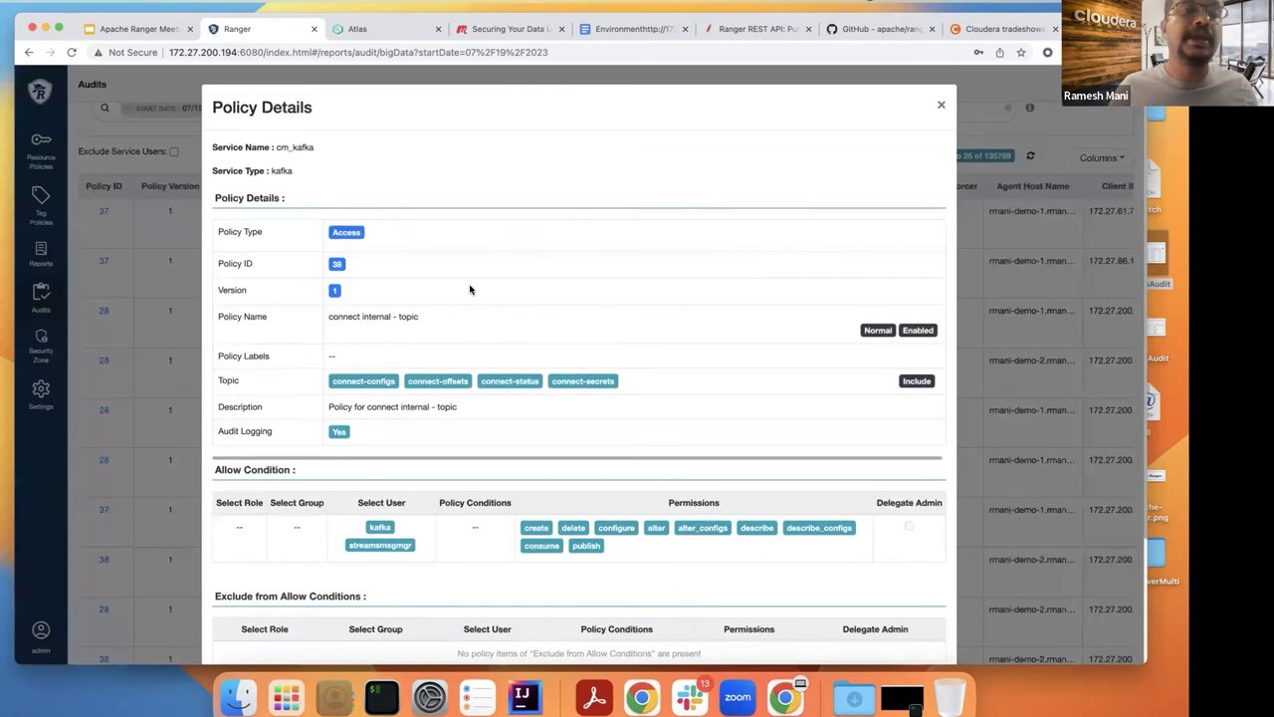
{"action": "scroll", "coordinate": [416, 264], "scroll_direction": "down", "scroll_amount": 4}
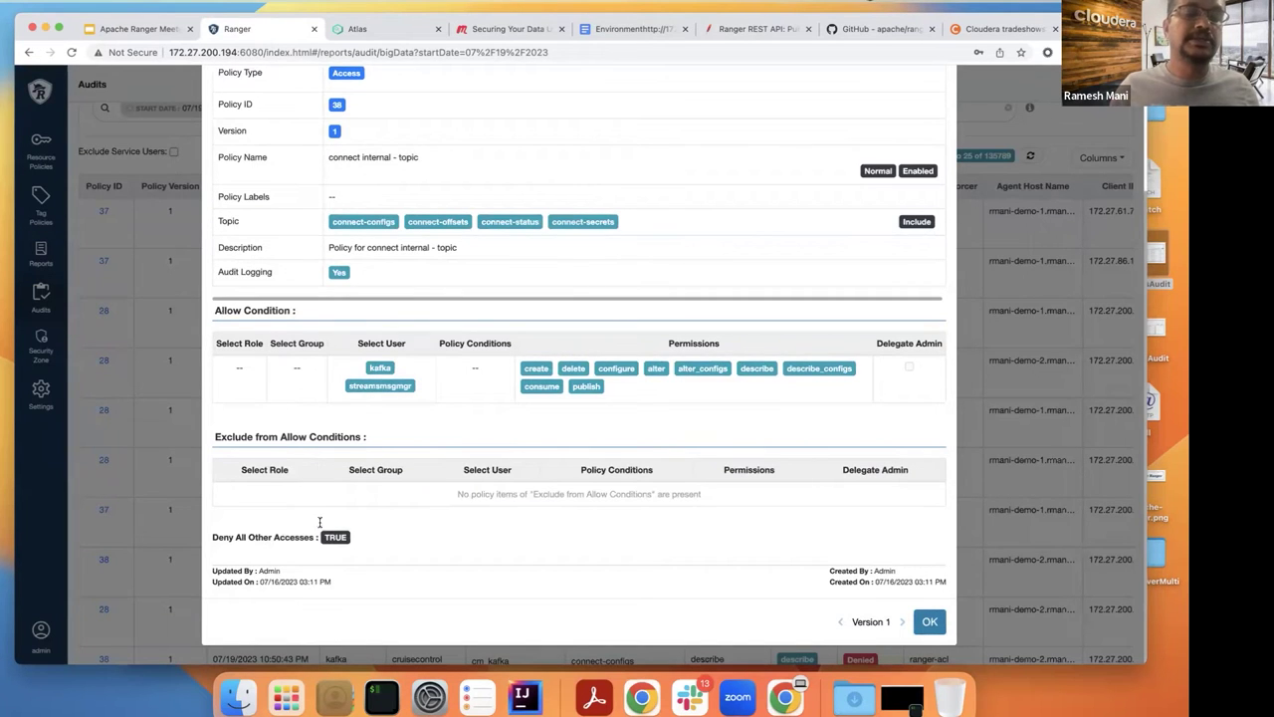
{"action": "scroll", "coordinate": [249, 149], "scroll_direction": "up", "scroll_amount": 3}
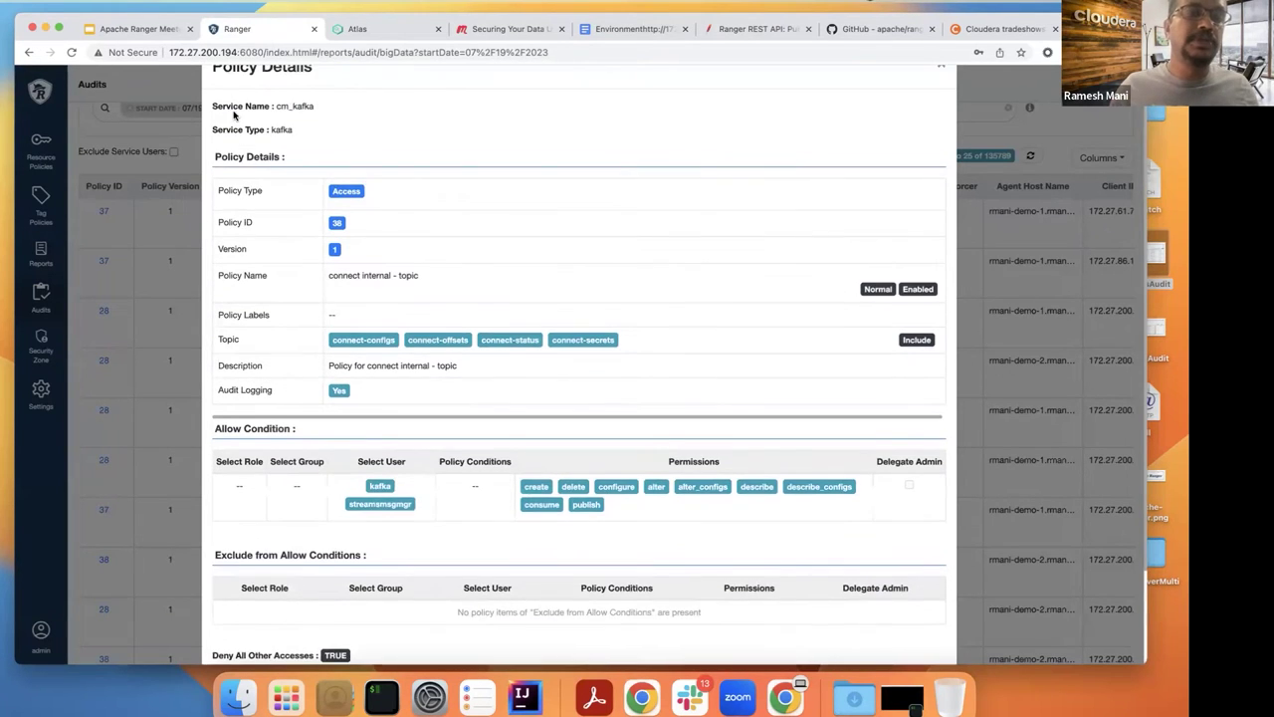
{"action": "scroll", "coordinate": [235, 116], "scroll_direction": "up", "scroll_amount": 1}
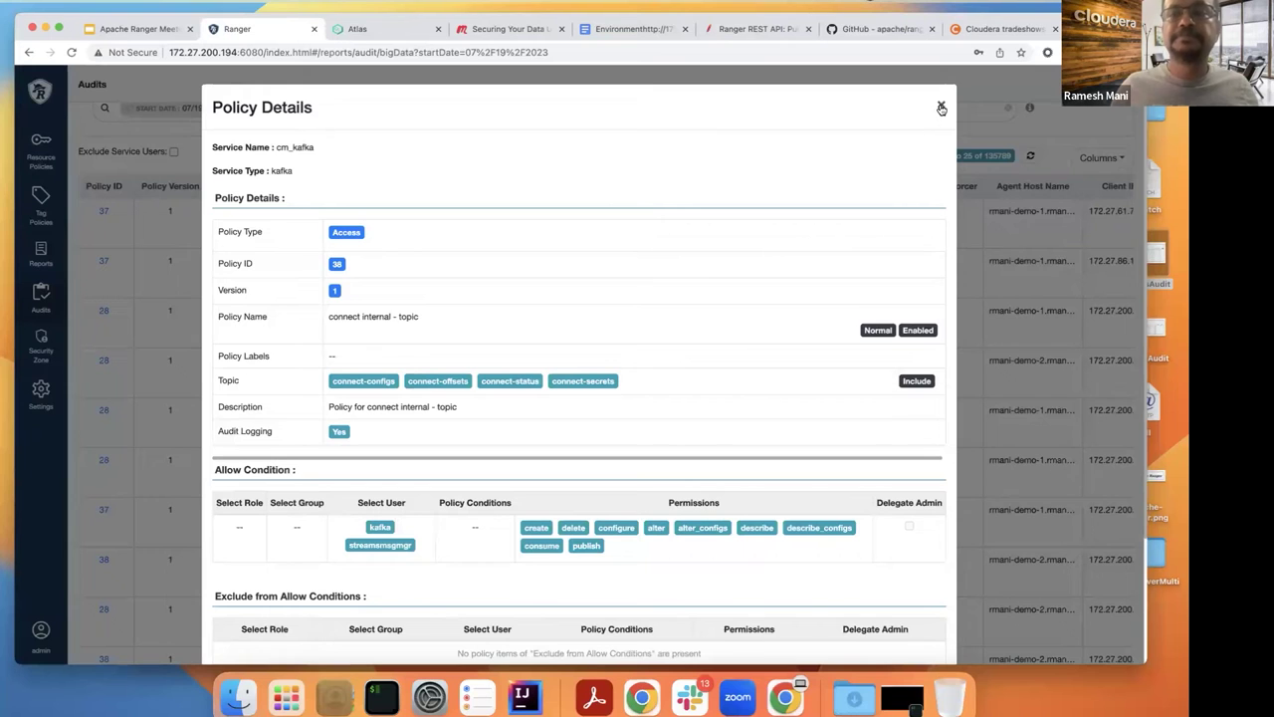
{"action": "left_click", "coordinate": [941, 105]}
{"action": "scroll", "coordinate": [545, 398], "scroll_direction": "down", "scroll_amount": 2}
{"action": "scroll", "coordinate": [545, 398], "scroll_direction": "down", "scroll_amount": 2}
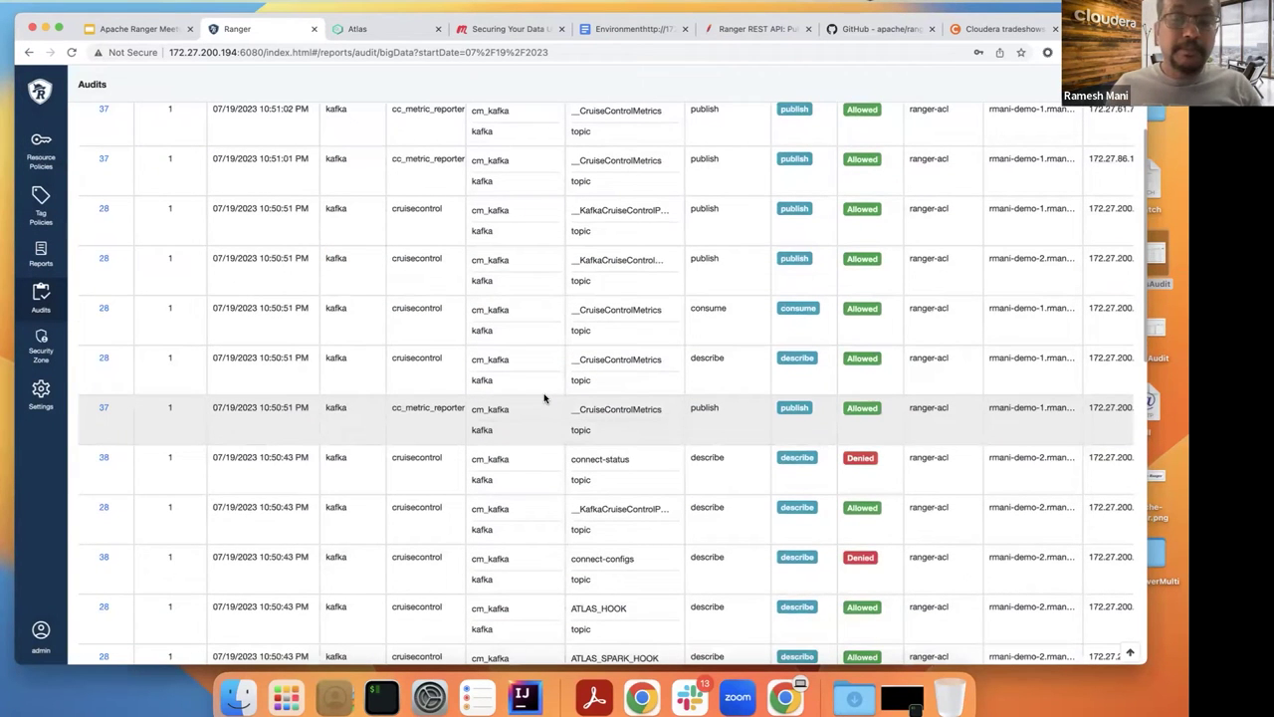
{"action": "scroll", "coordinate": [525, 421], "scroll_direction": "down", "scroll_amount": 2}
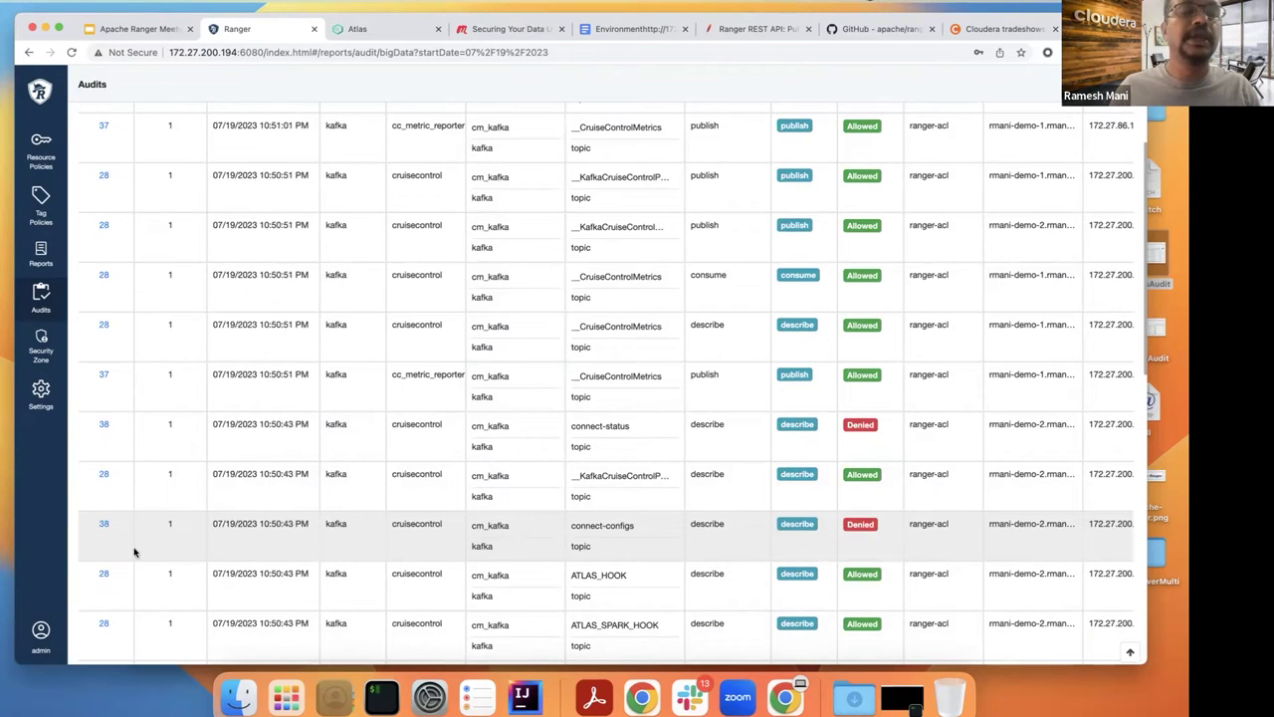
{"action": "scroll", "coordinate": [137, 500], "scroll_direction": "up", "scroll_amount": 2}
{"action": "scroll", "coordinate": [152, 377], "scroll_direction": "up", "scroll_amount": 1}
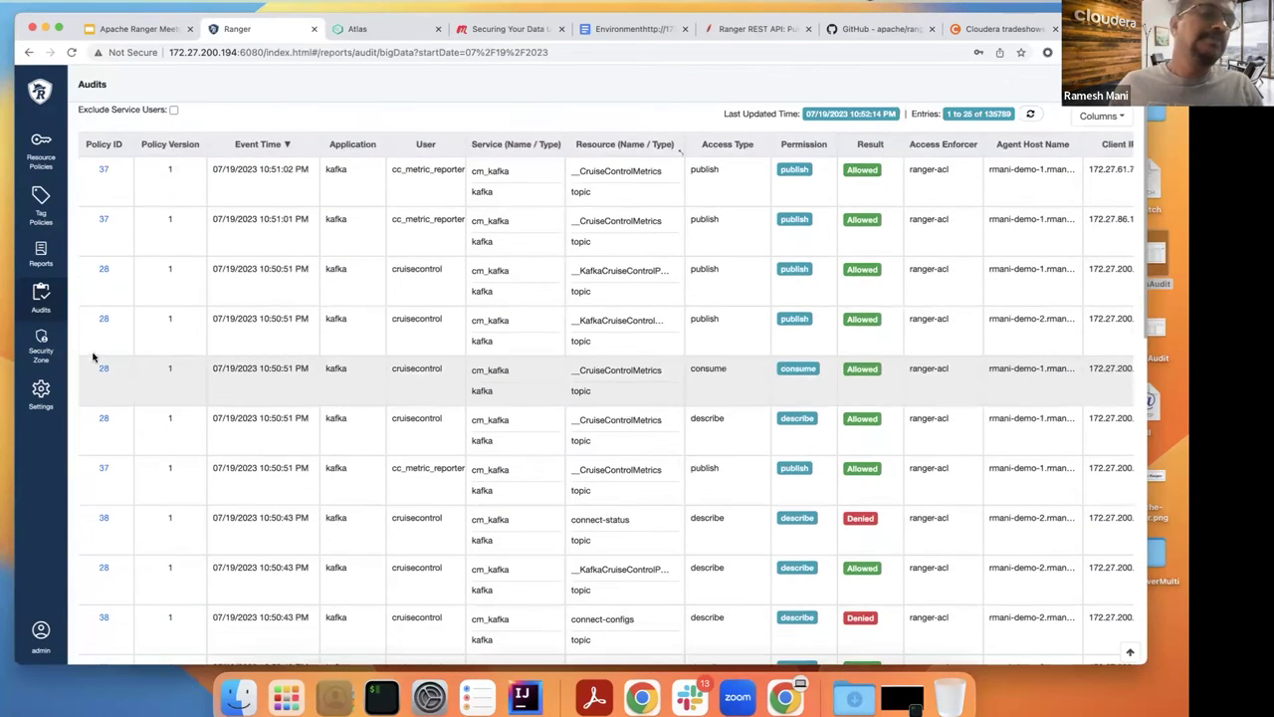
Step: Check Security Zones, then open Settings > Users/Groups/Roles and cycle through Groups, Roles and Users
{"action": "left_click", "coordinate": [42, 343]}
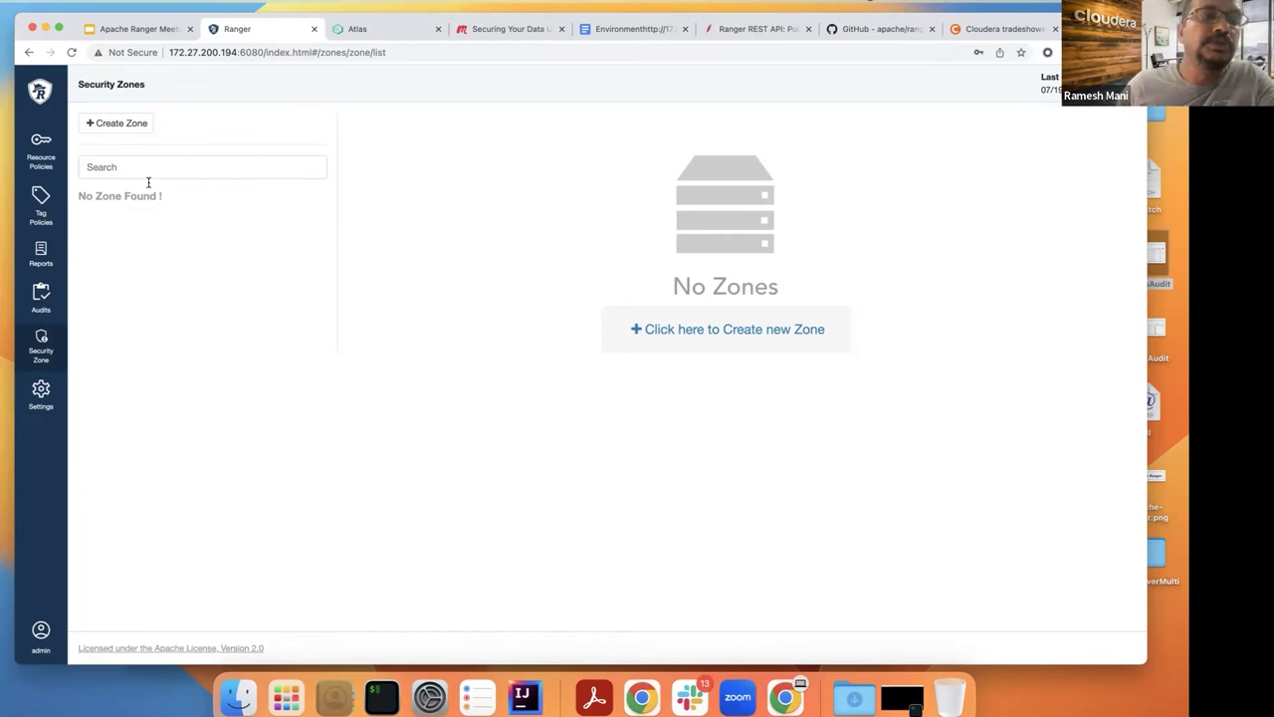
{"action": "left_click", "coordinate": [41, 394]}
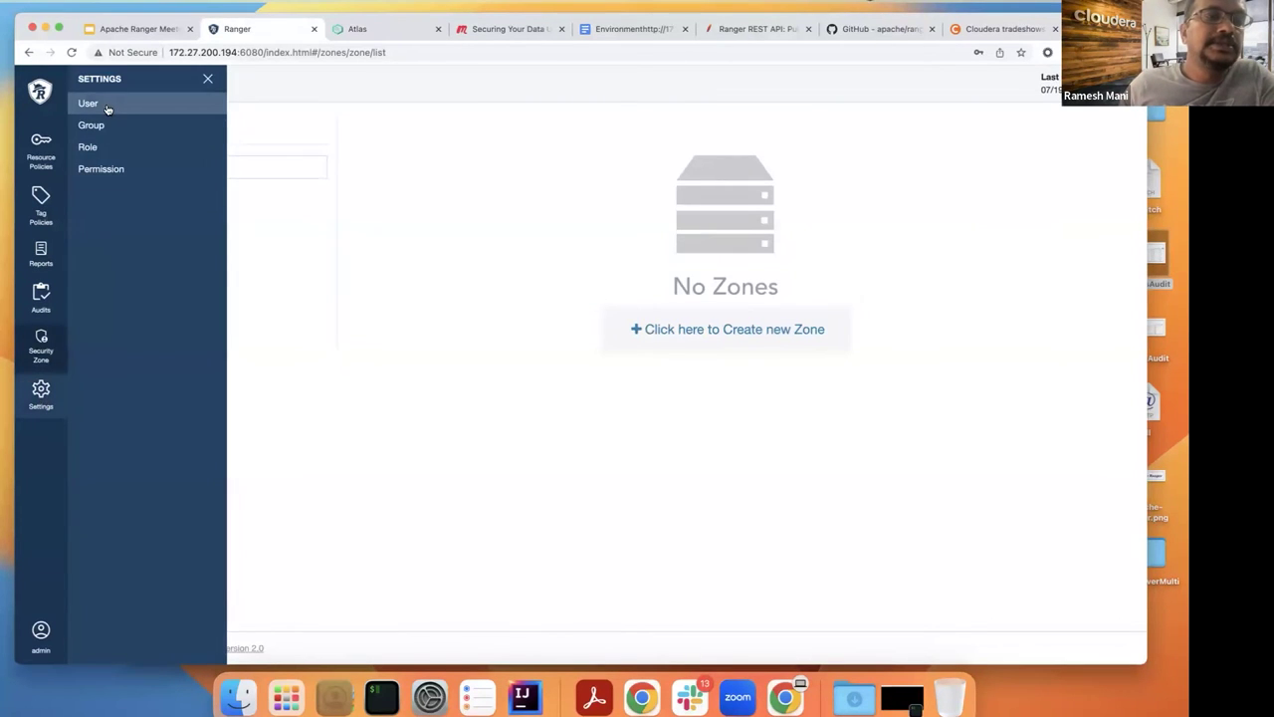
{"action": "left_click", "coordinate": [108, 110]}
{"action": "left_click", "coordinate": [154, 122]}
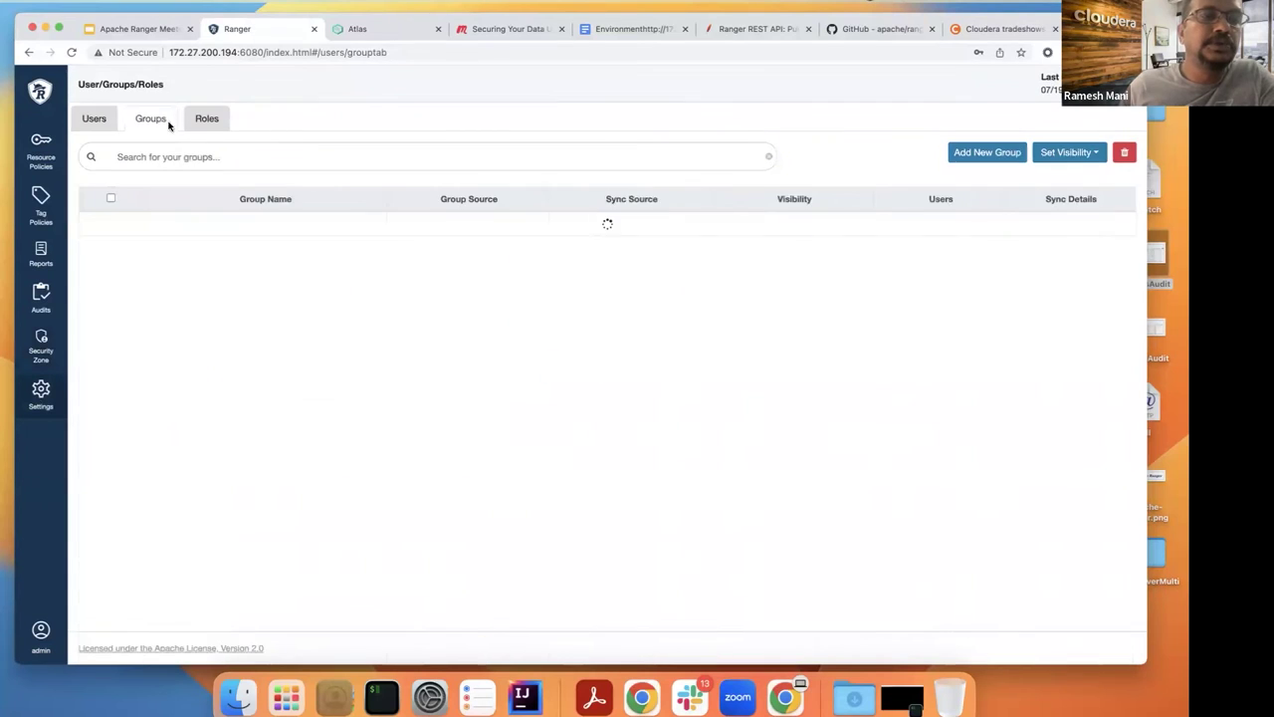
{"action": "left_click", "coordinate": [207, 119]}
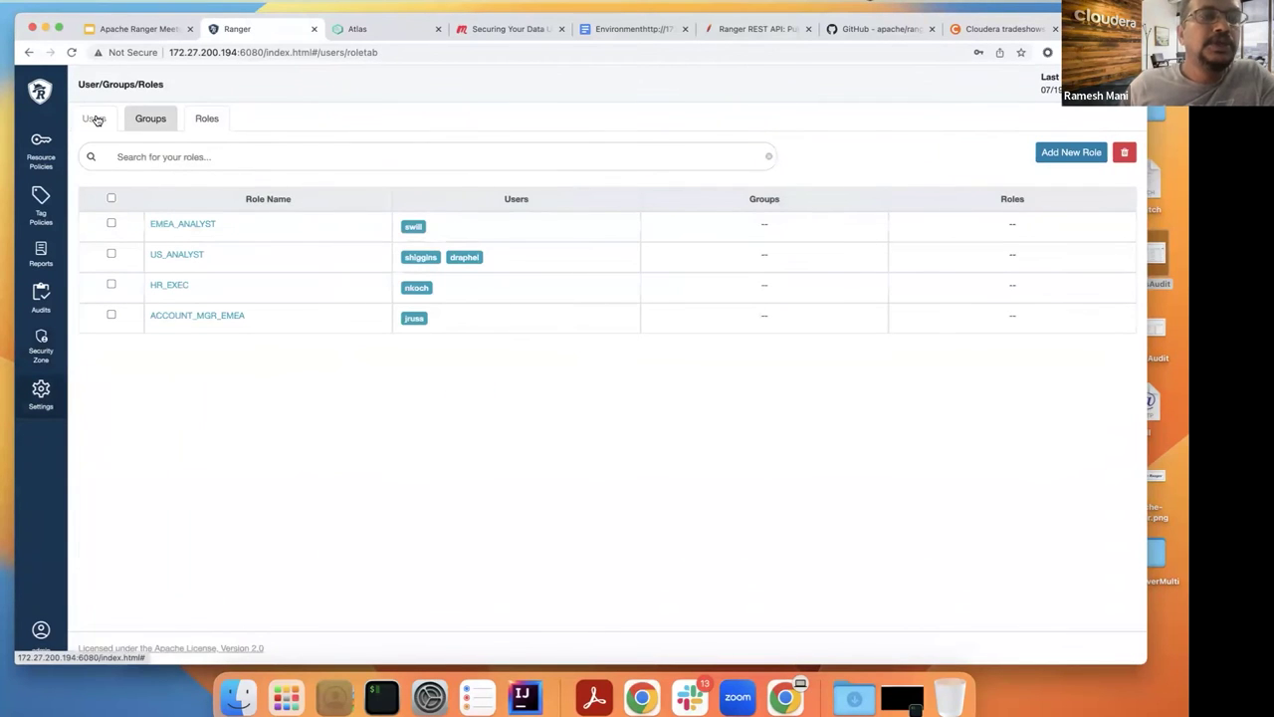
{"action": "left_click", "coordinate": [96, 119]}
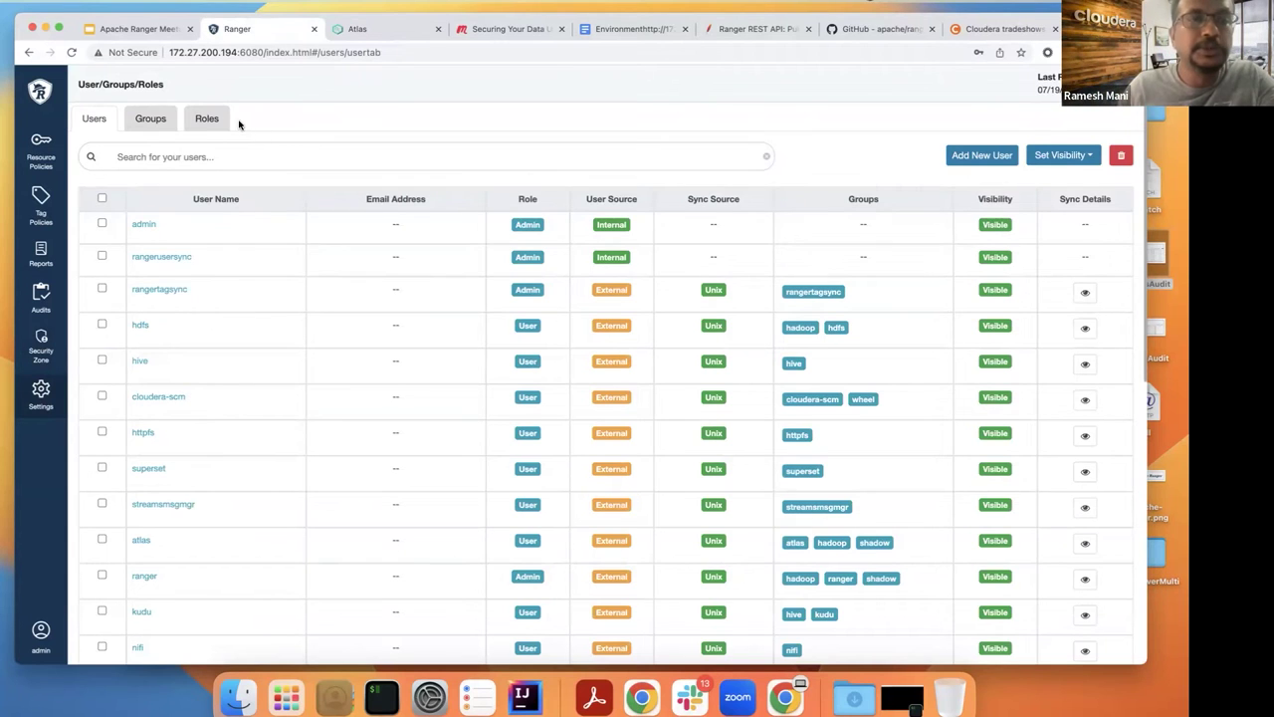
Step: Show the Roles tab listing EMEA_ANALYST, US_ANALYST, HR_EXEC and ACCOUNT_MGR_EMEA with their users
{"action": "left_click", "coordinate": [223, 123]}
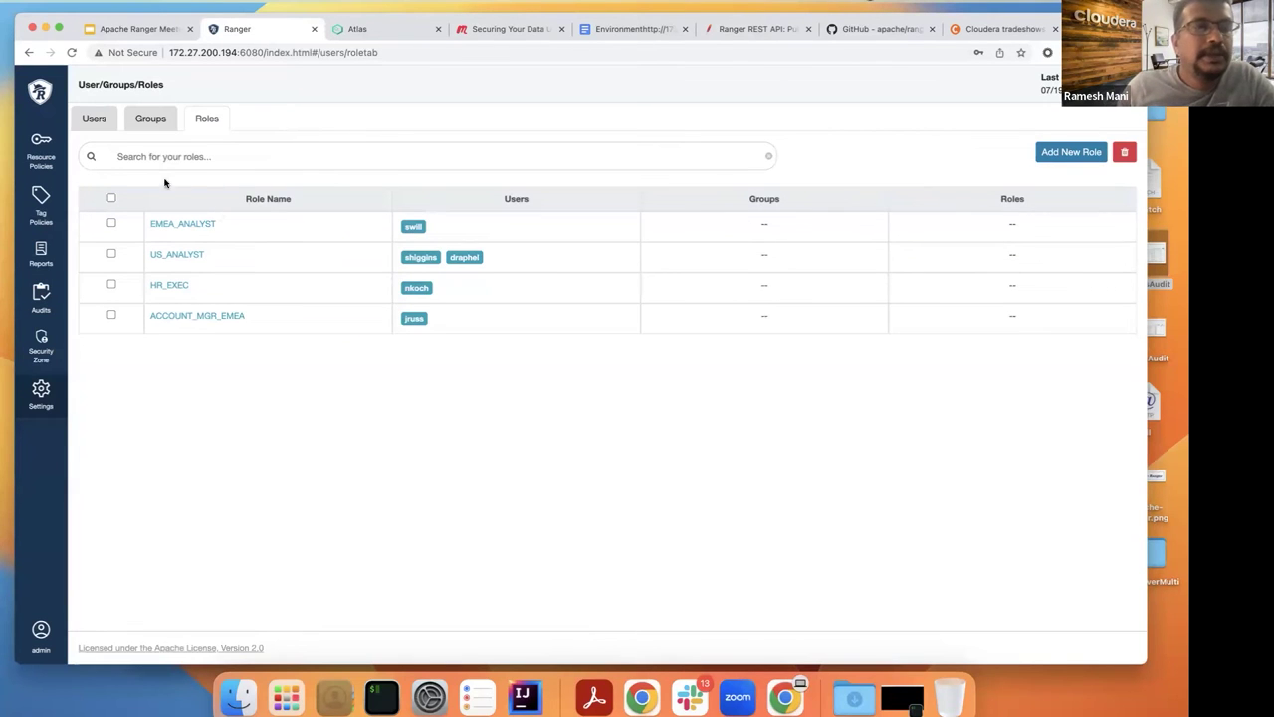
Step: Return to the Resource Policies service list and bring the iTerm window to the front
{"action": "left_click", "coordinate": [45, 137]}
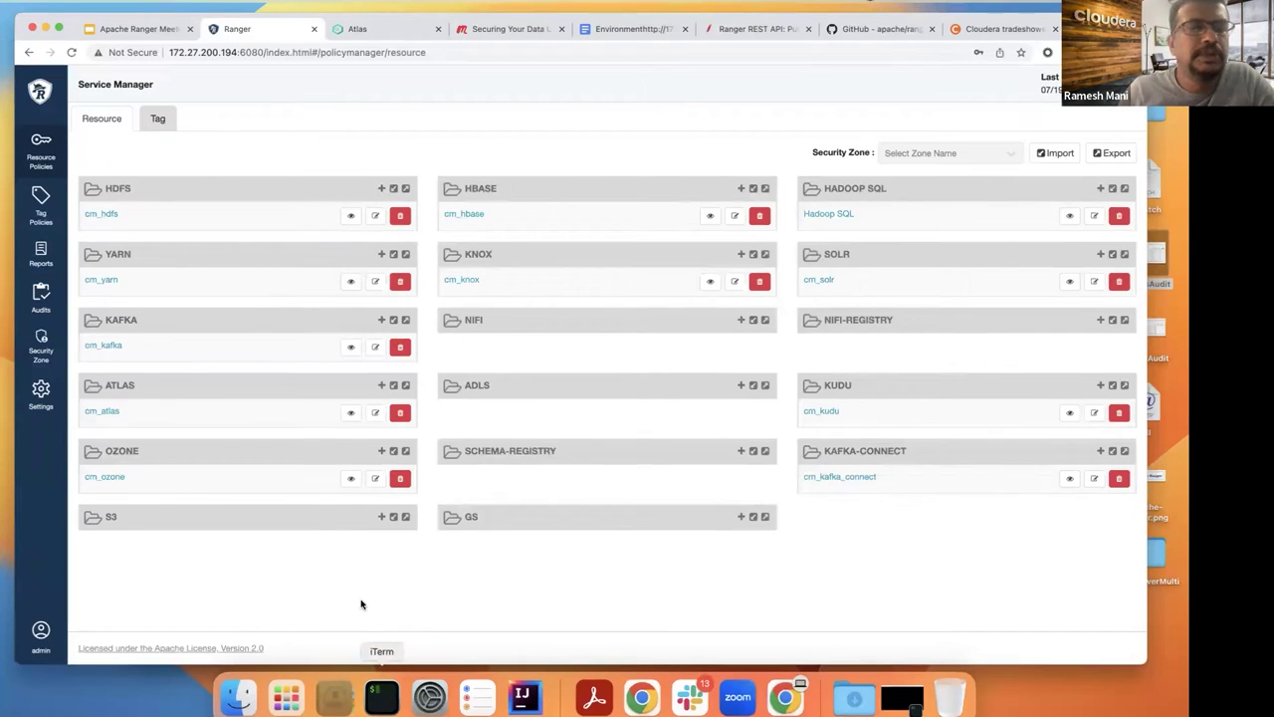
{"action": "left_click", "coordinate": [383, 700]}
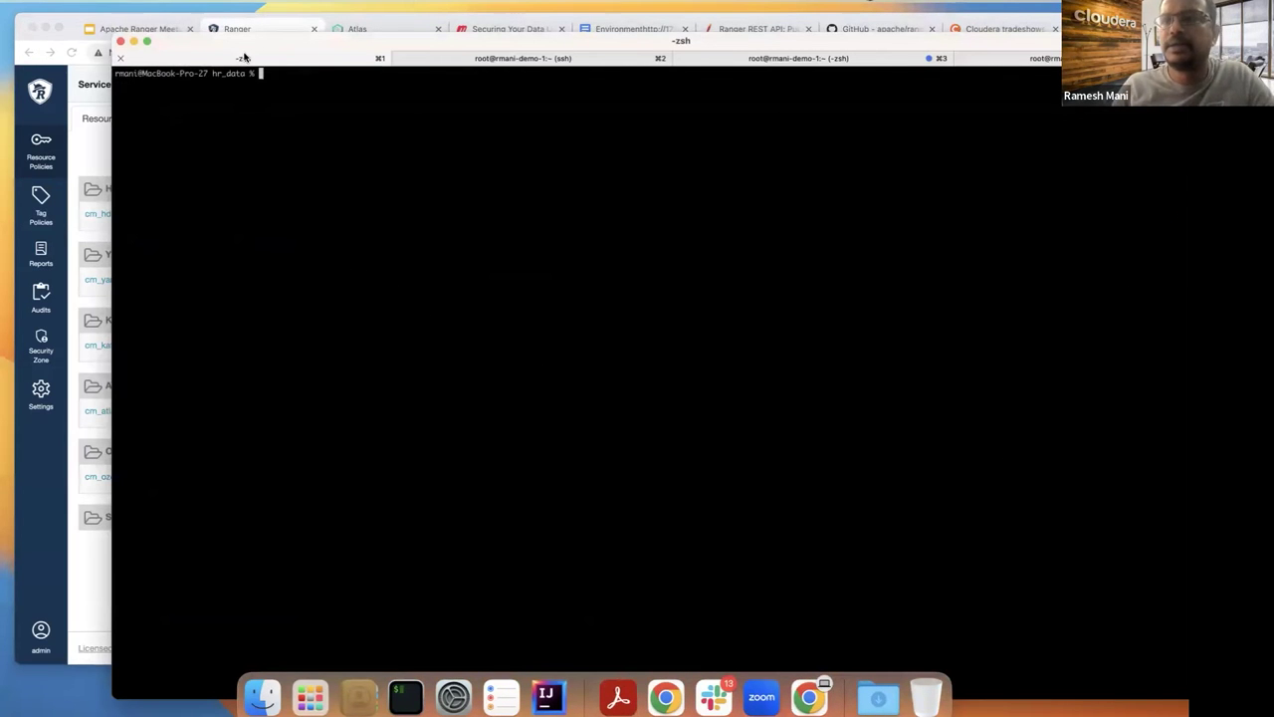
Step: Show the current folder with pwd and list the hr_data files with ls -ltr
{"action": "left_click_drag", "start_coordinate": [202, 43], "coordinate": [166, 63]}
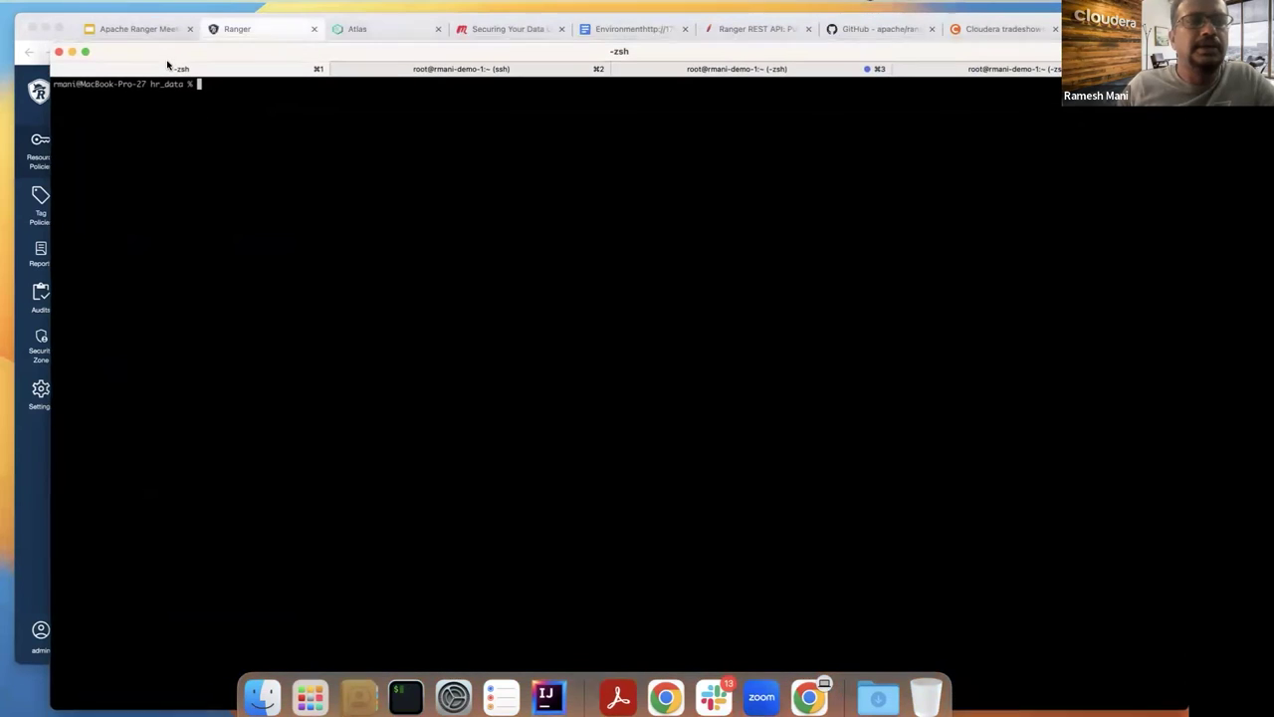
{"action": "key", "text": "Return"}
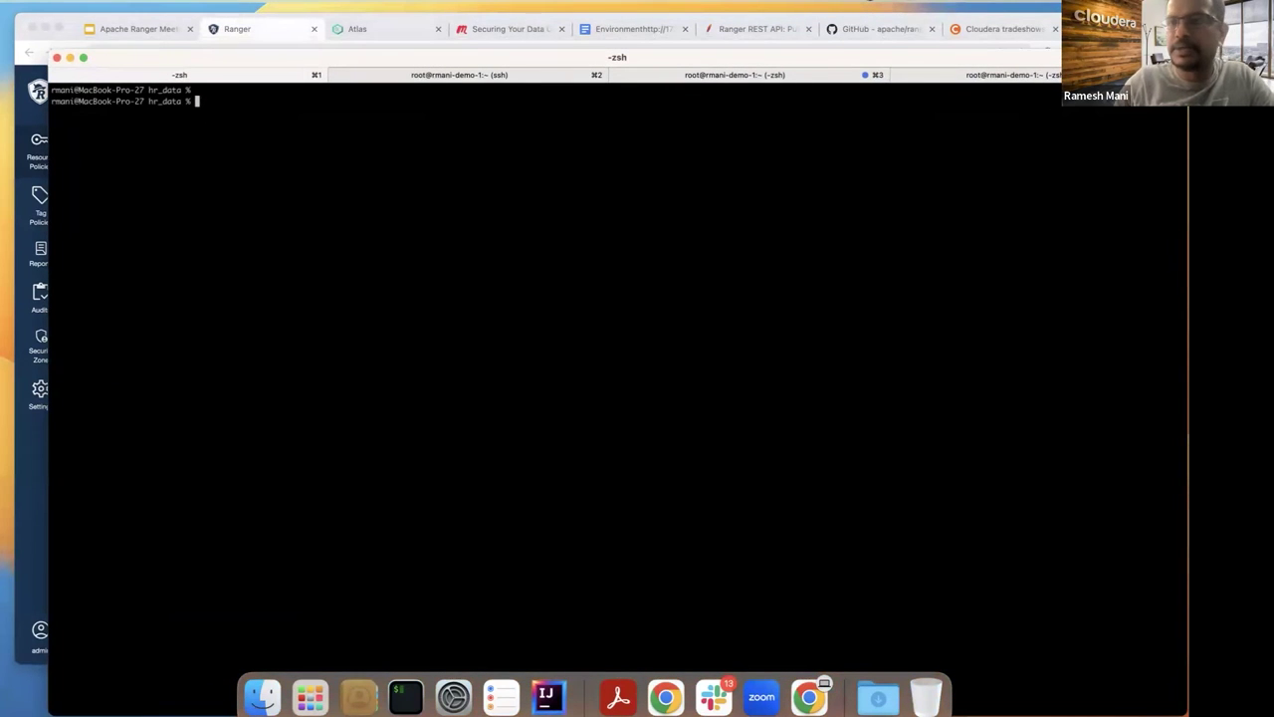
{"action": "type", "text": "pwd"}
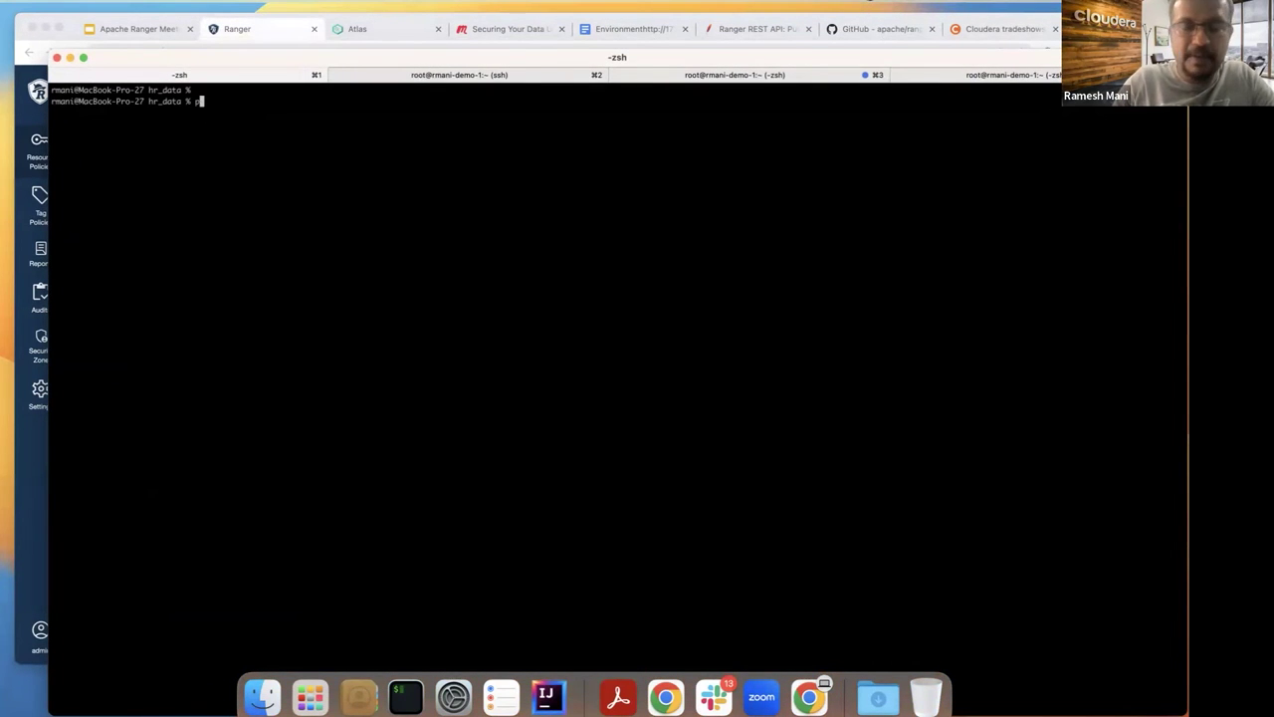
{"action": "key", "text": "Return"}
{"action": "key", "text": "BackSpace"}
{"action": "key", "text": "BackSpace"}
{"action": "type", "text": "ls -ltr"}
{"action": "key", "text": "Return"}
Step: Print the demo_details notes with cat, using the file name copied from the listing
{"action": "type", "text": "cot"}
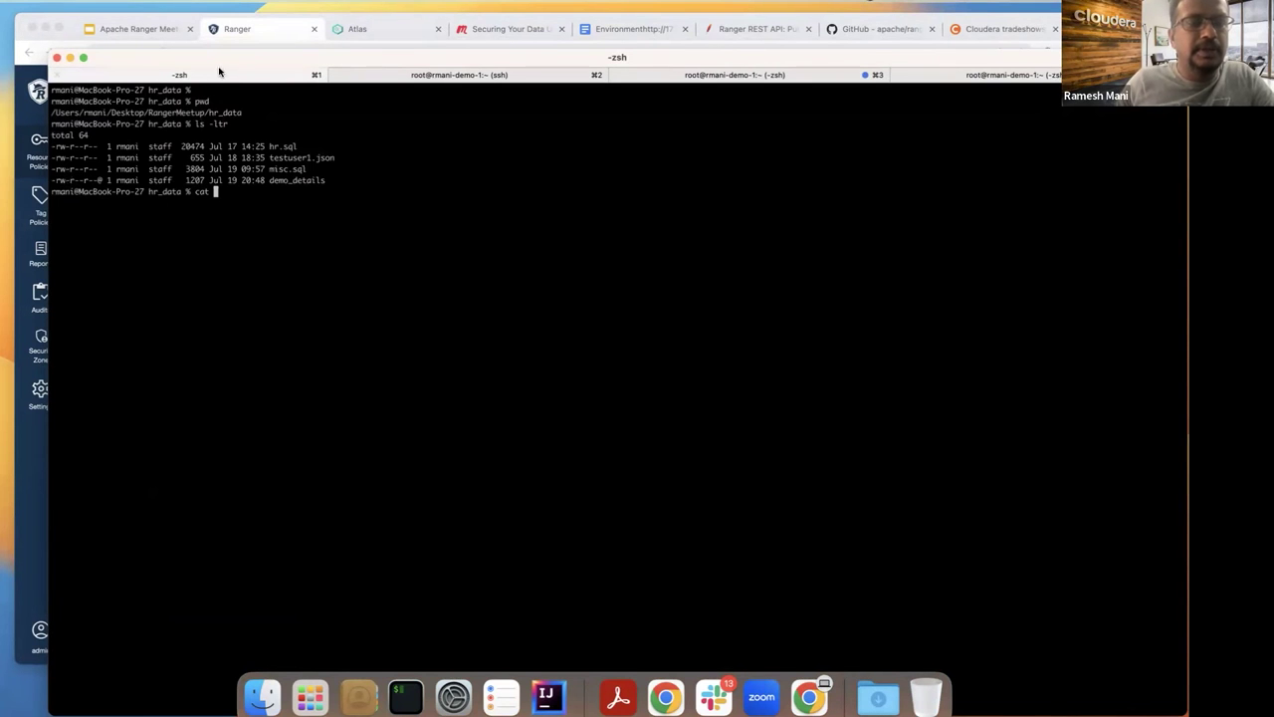
{"action": "double_click", "coordinate": [296, 180]}
{"action": "type", "text": "demo_details"}
{"action": "key", "text": "Return"}
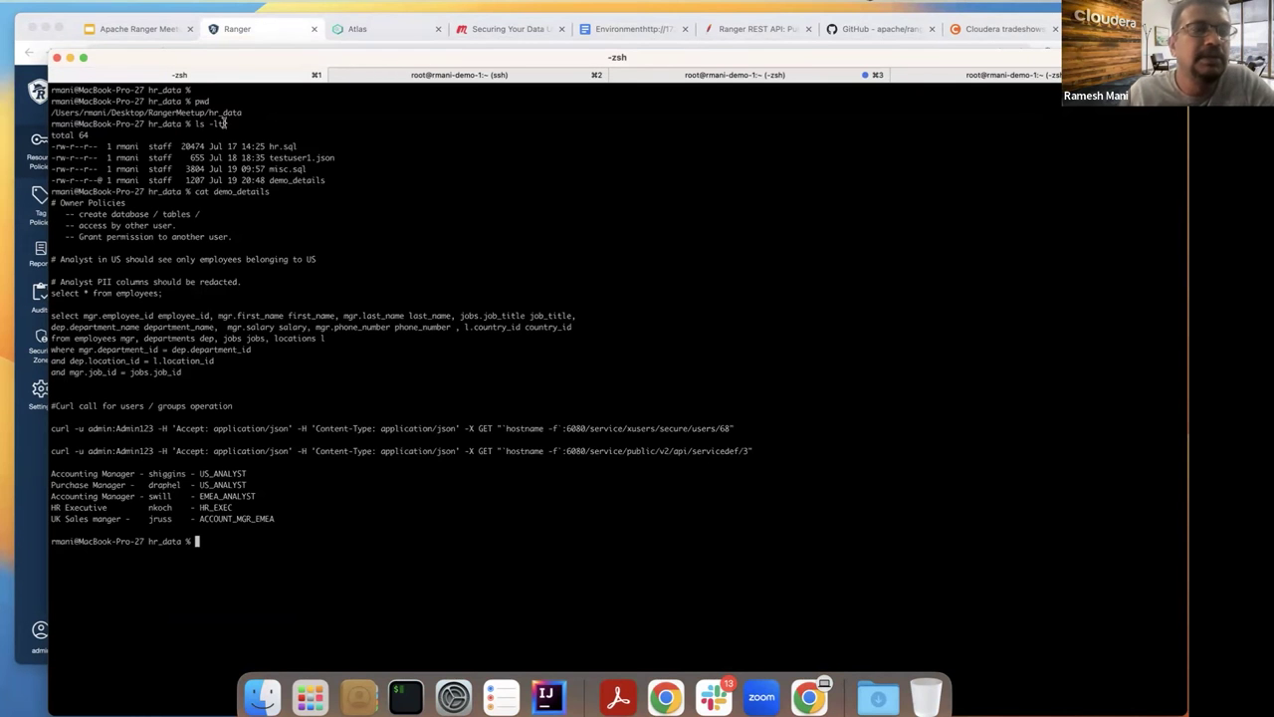
{"action": "left_click_drag", "start_coordinate": [174, 60], "coordinate": [166, 17]}
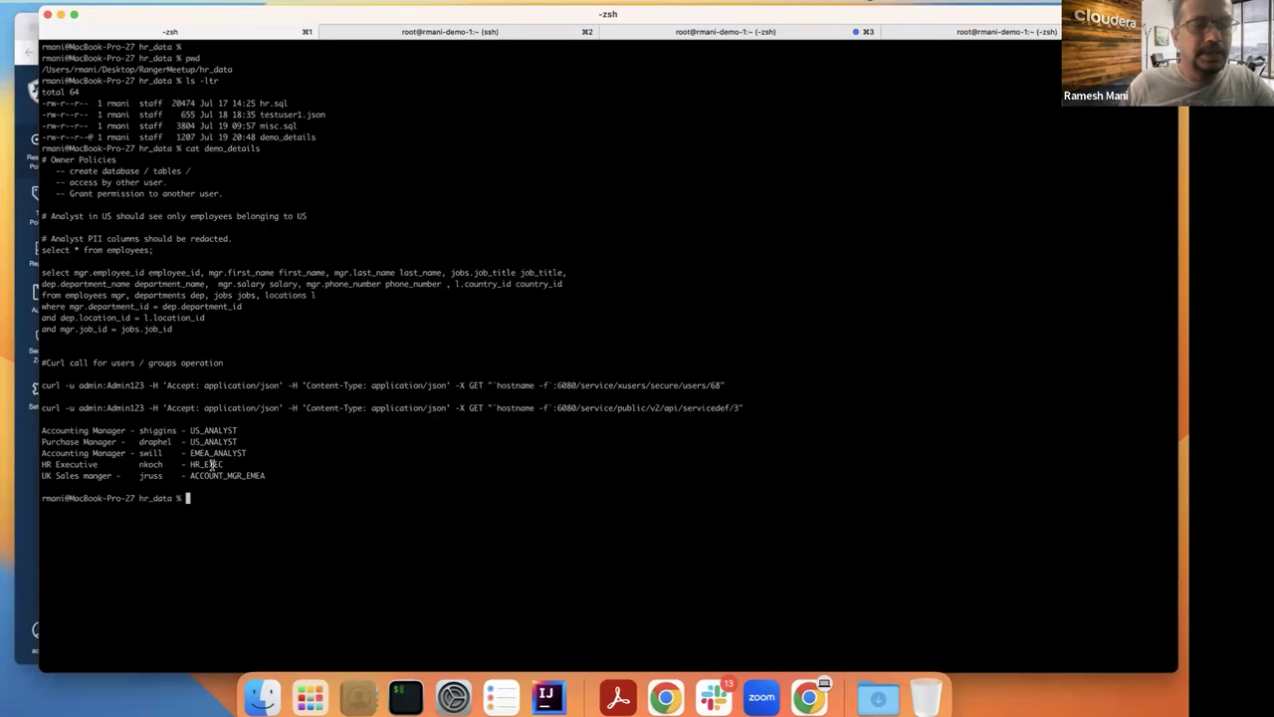
{"action": "double_click", "coordinate": [160, 430]}
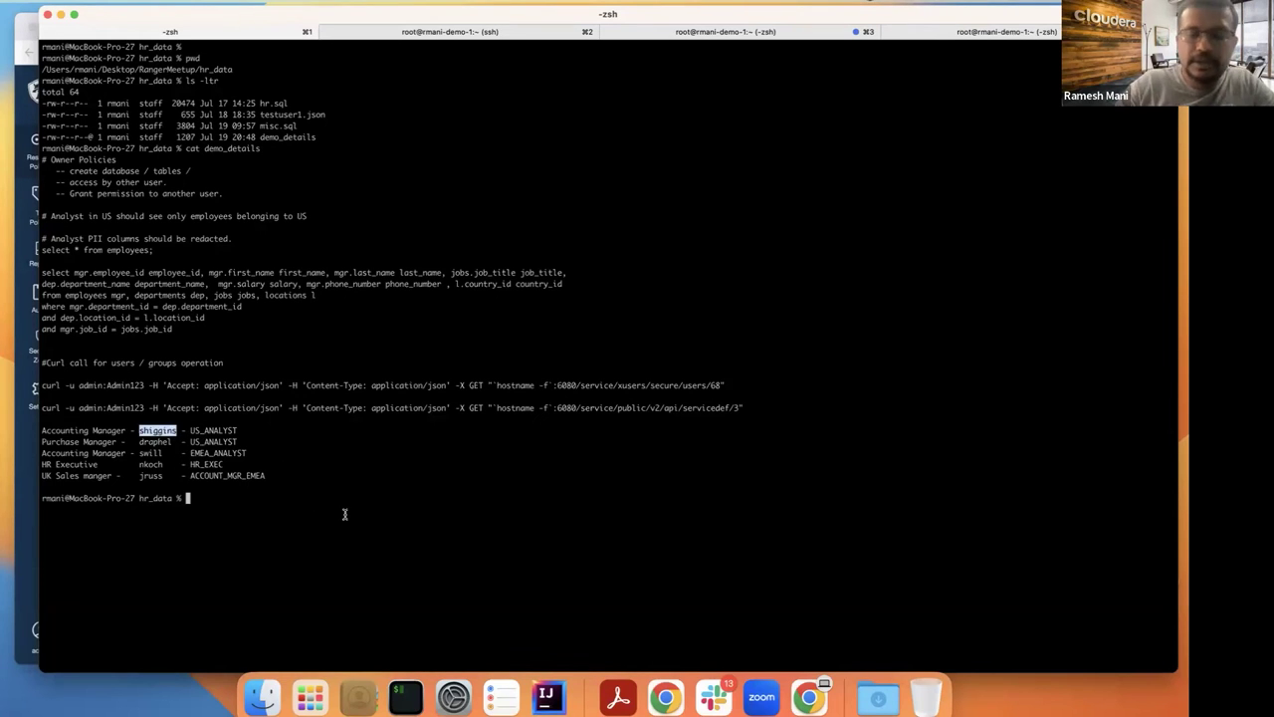
{"action": "type", "text": "sudo "}
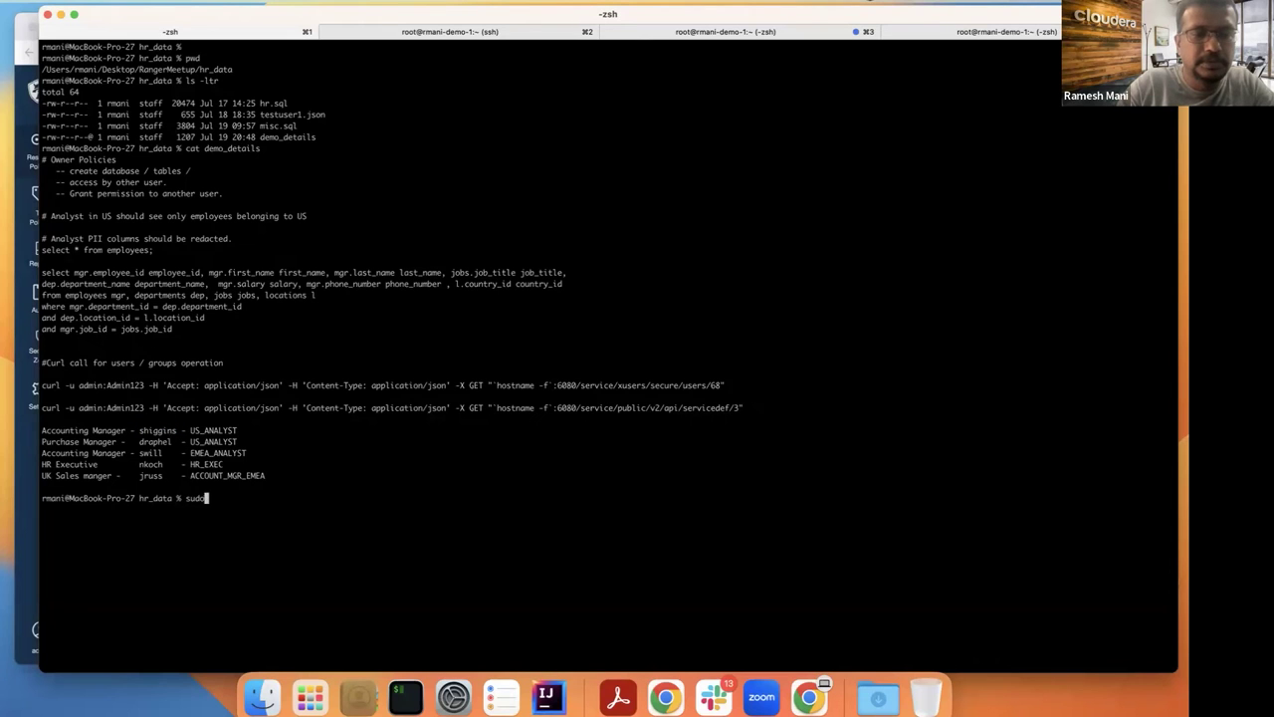
{"action": "key", "text": "Return"}
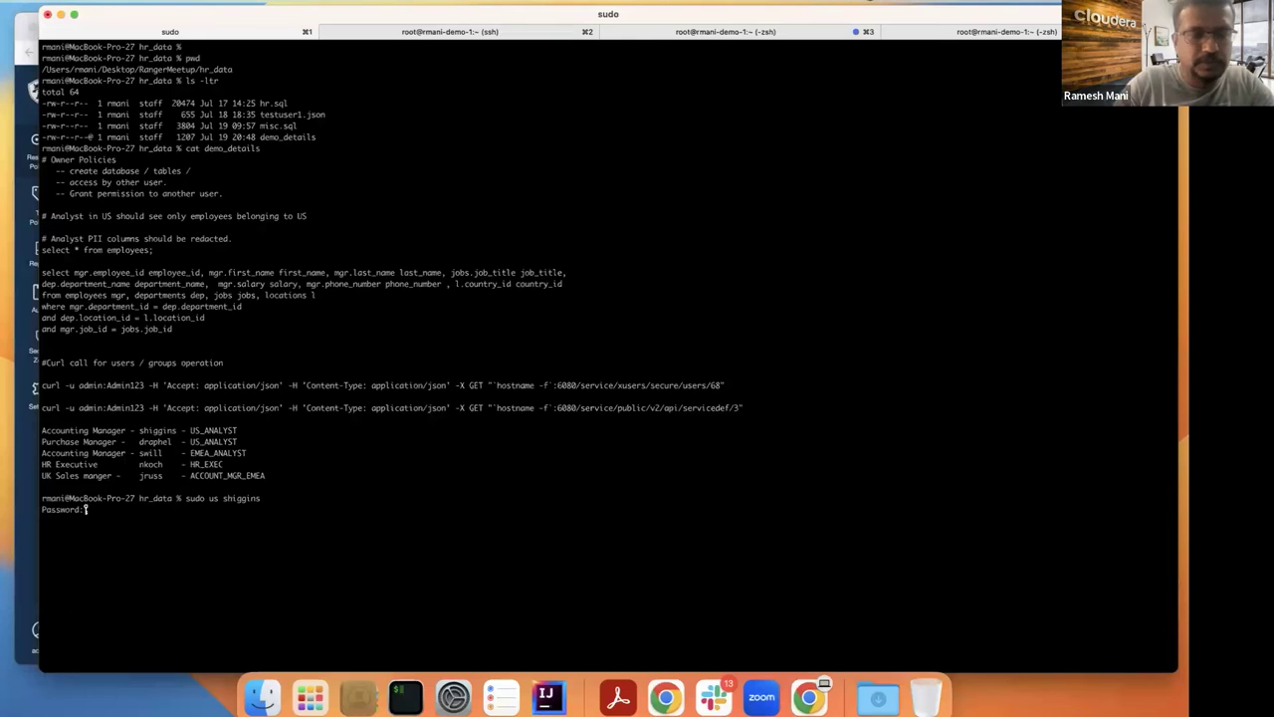
{"action": "key", "text": "ctrl+c"}
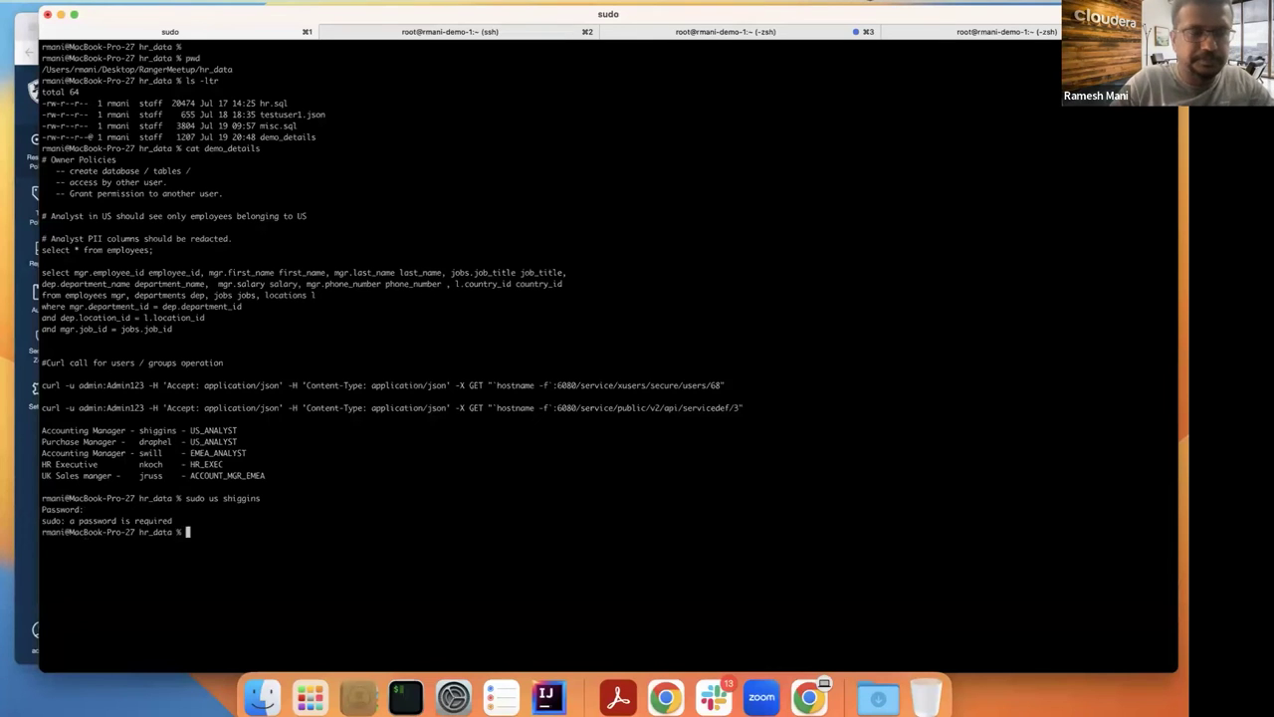
{"action": "type", "text": "sudo su "}
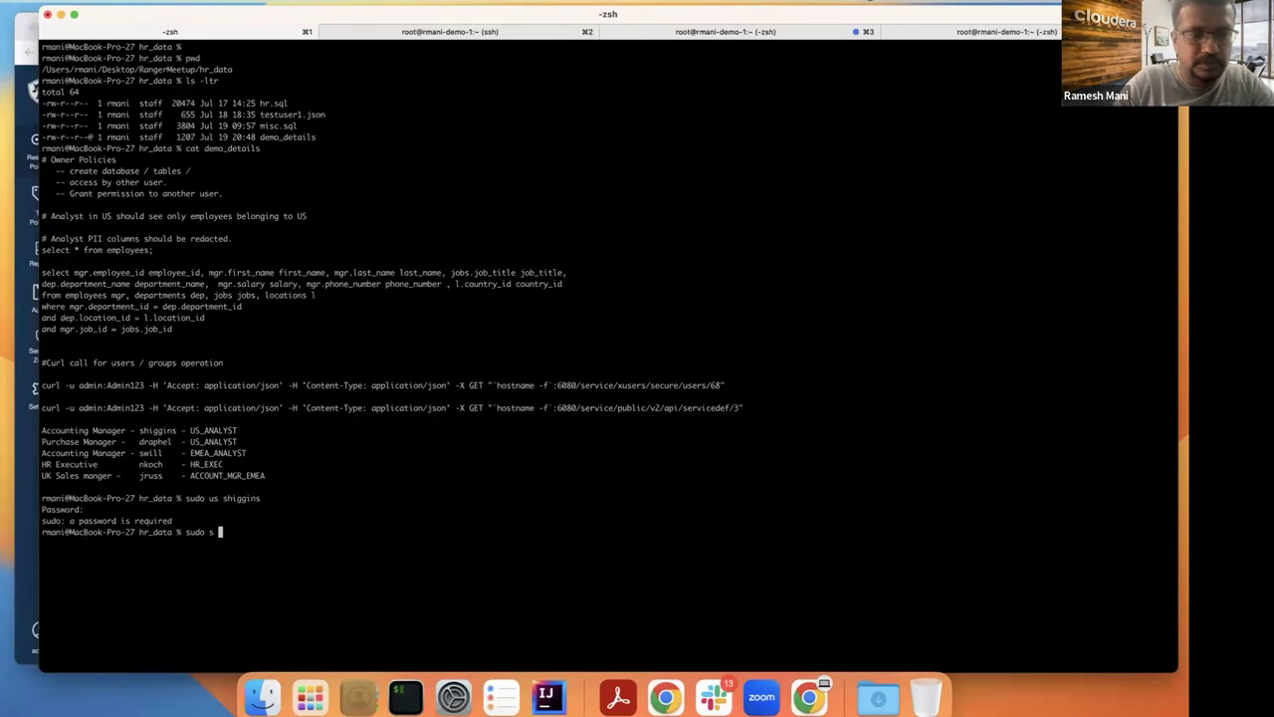
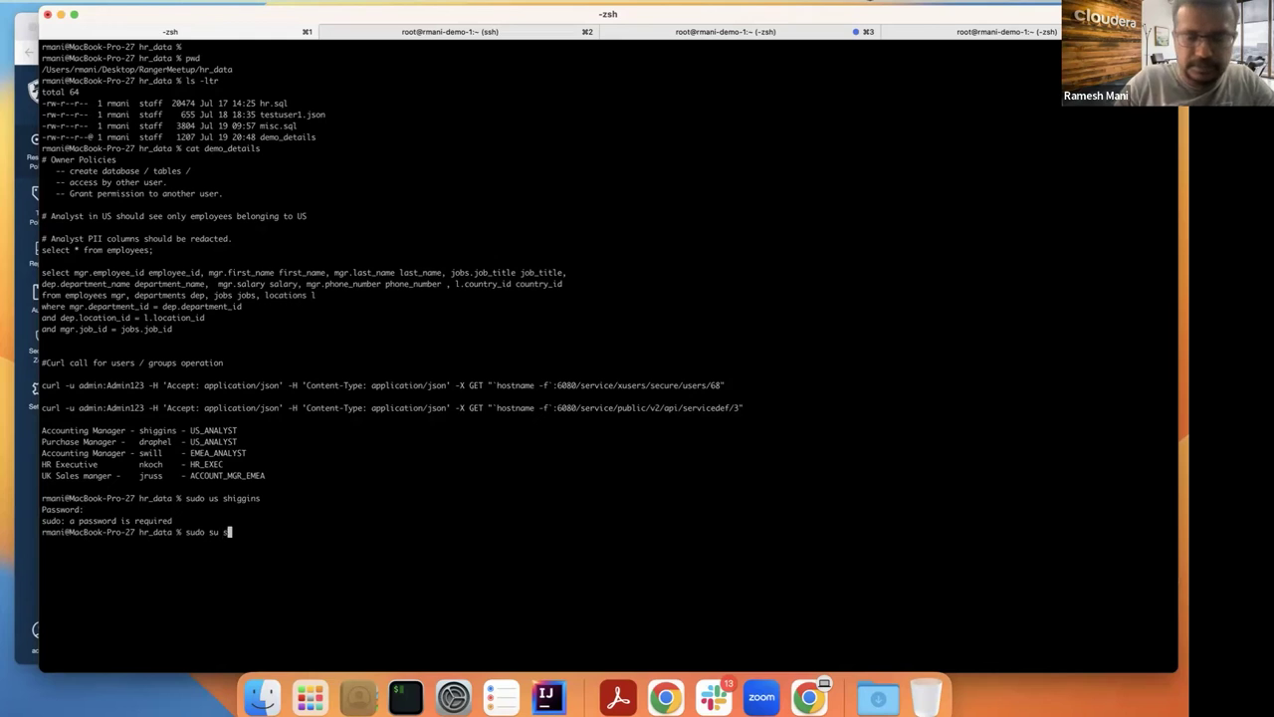
{"action": "key", "text": "Return"}
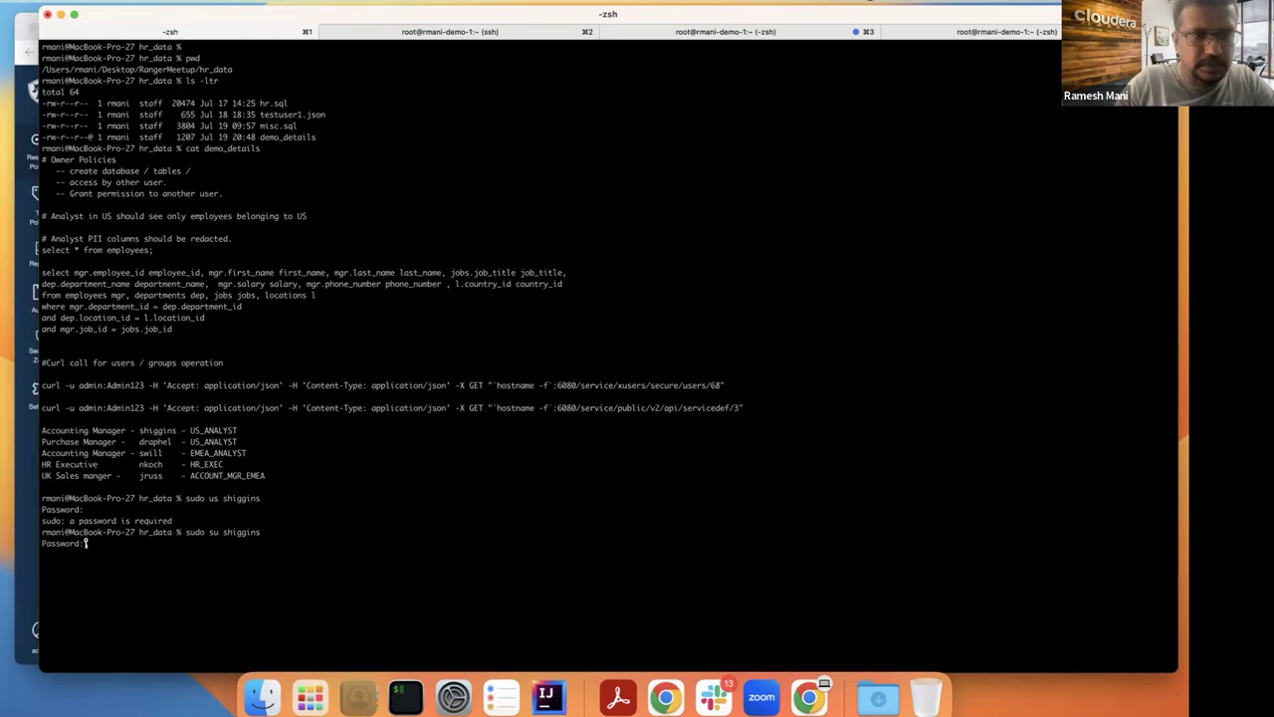
{"action": "key", "text": "Return"}
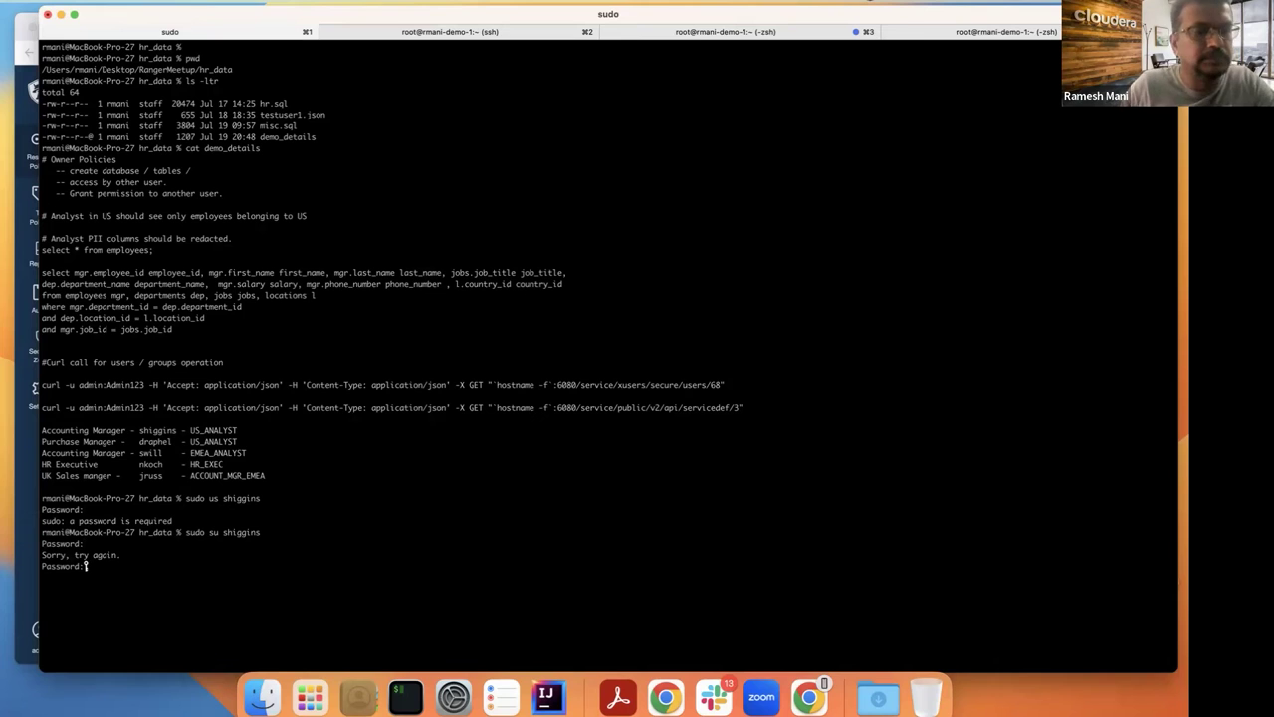
{"action": "key", "text": "ctrl+c"}
{"action": "key", "text": "Up"}
{"action": "key", "text": "Return"}
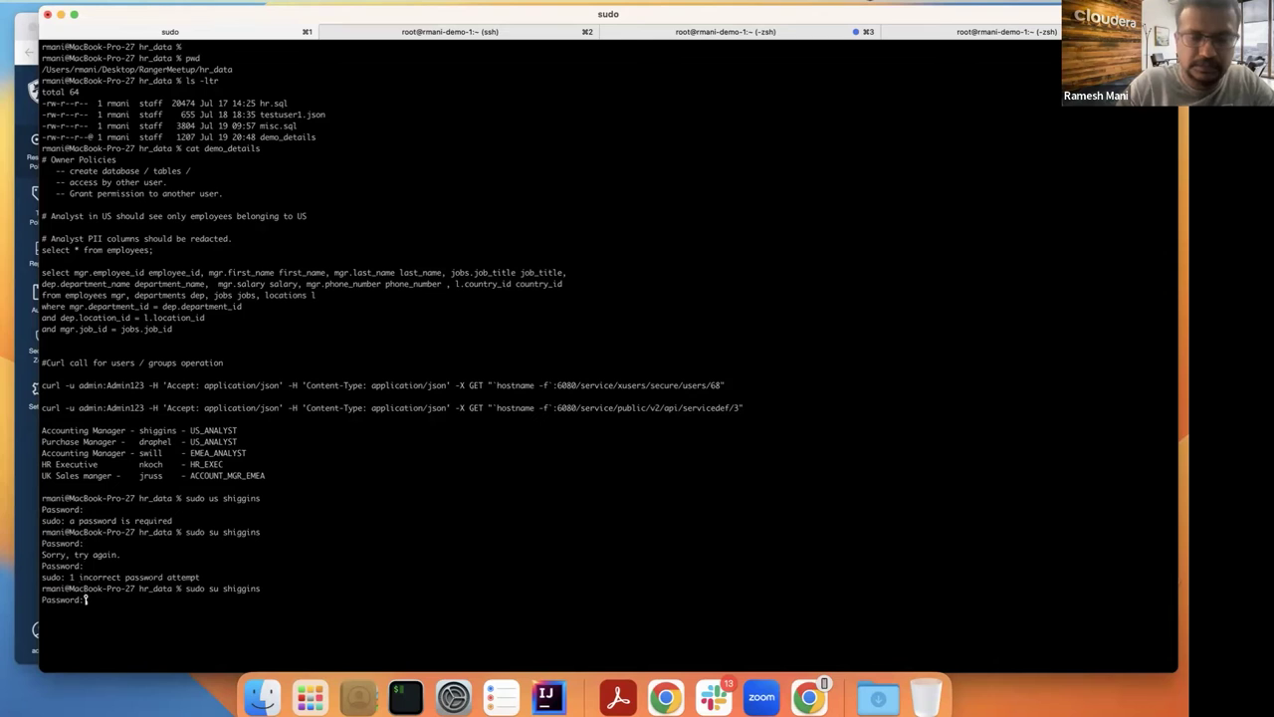
{"action": "key", "text": "Return"}
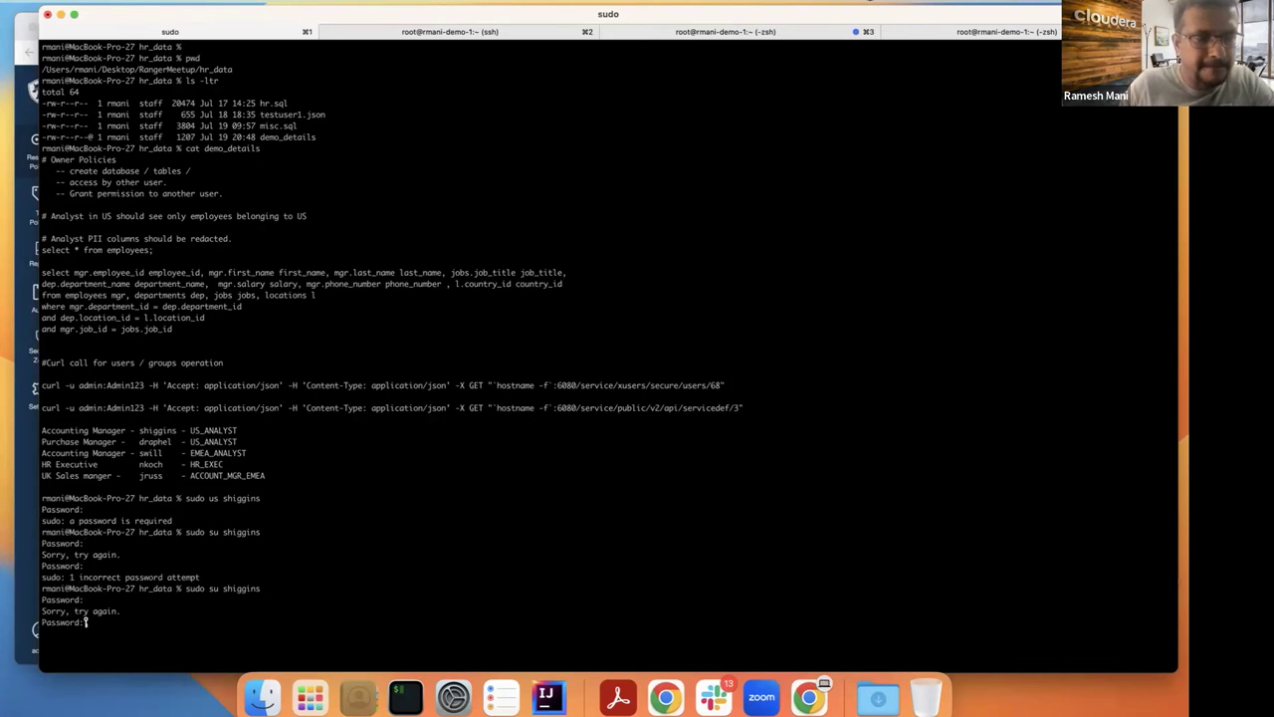
{"action": "key", "text": "Return"}
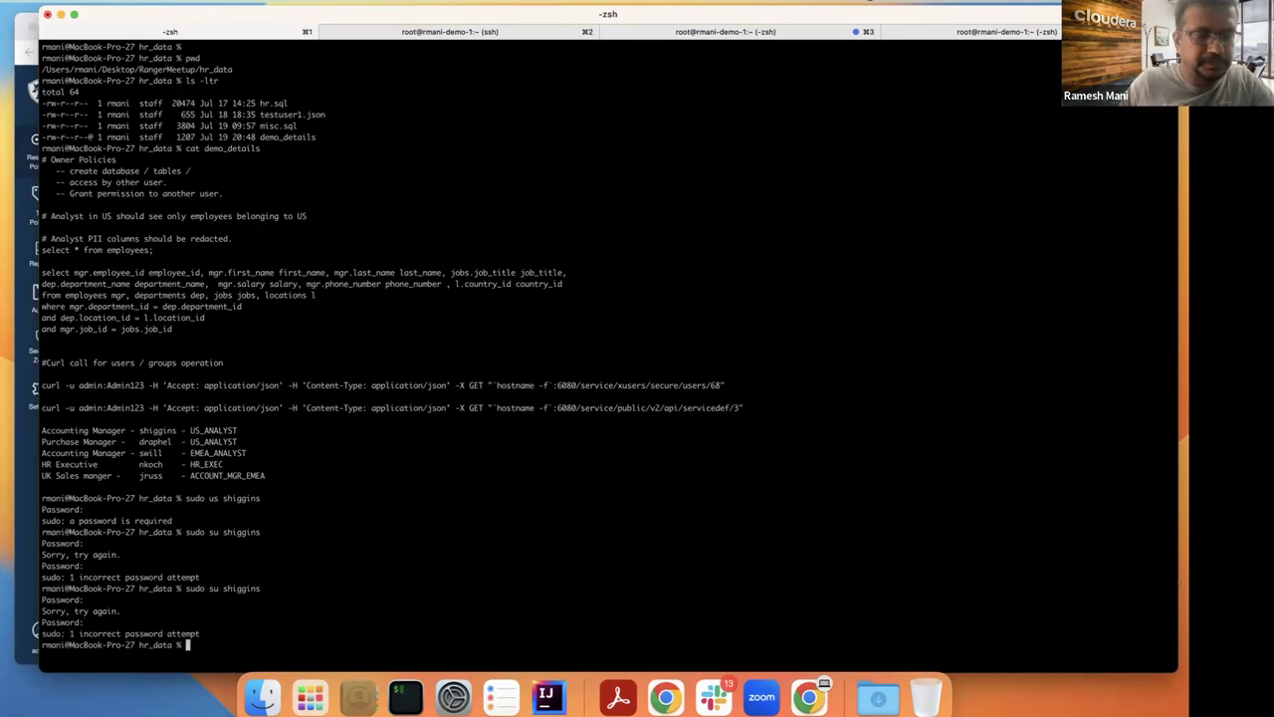
{"action": "type", "text": "su"}
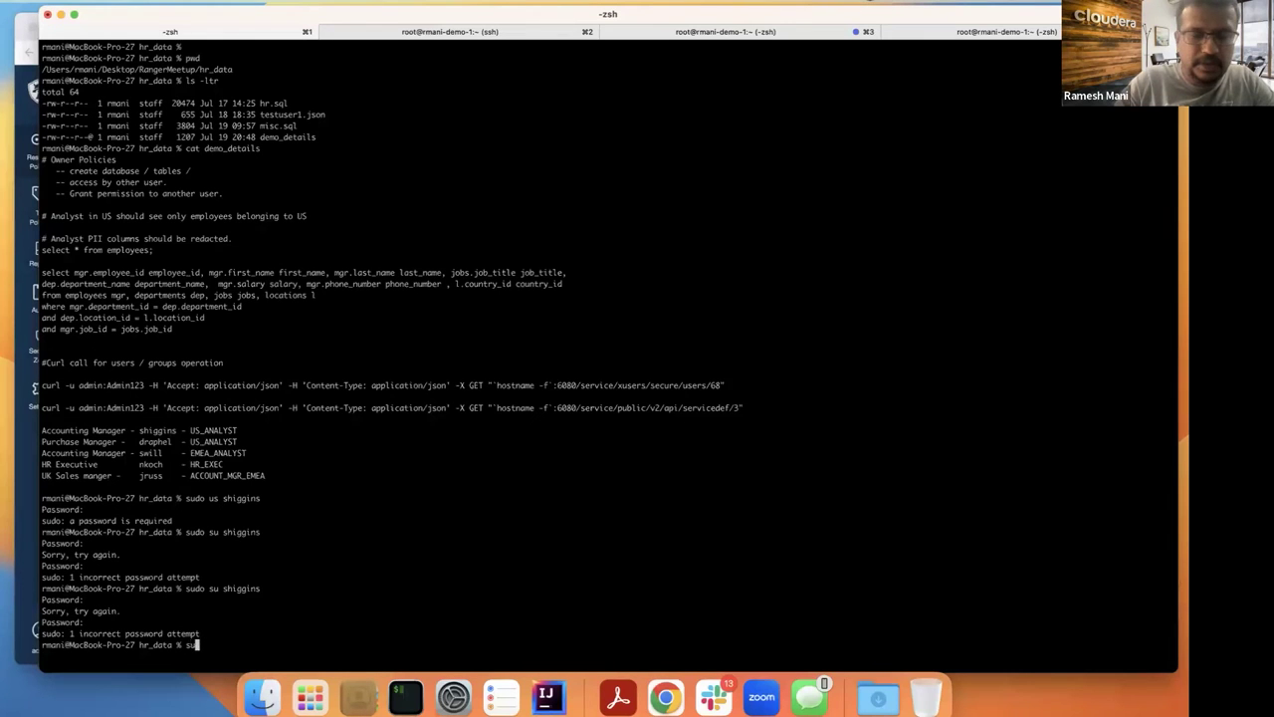
{"action": "type", "text": "do su  "}
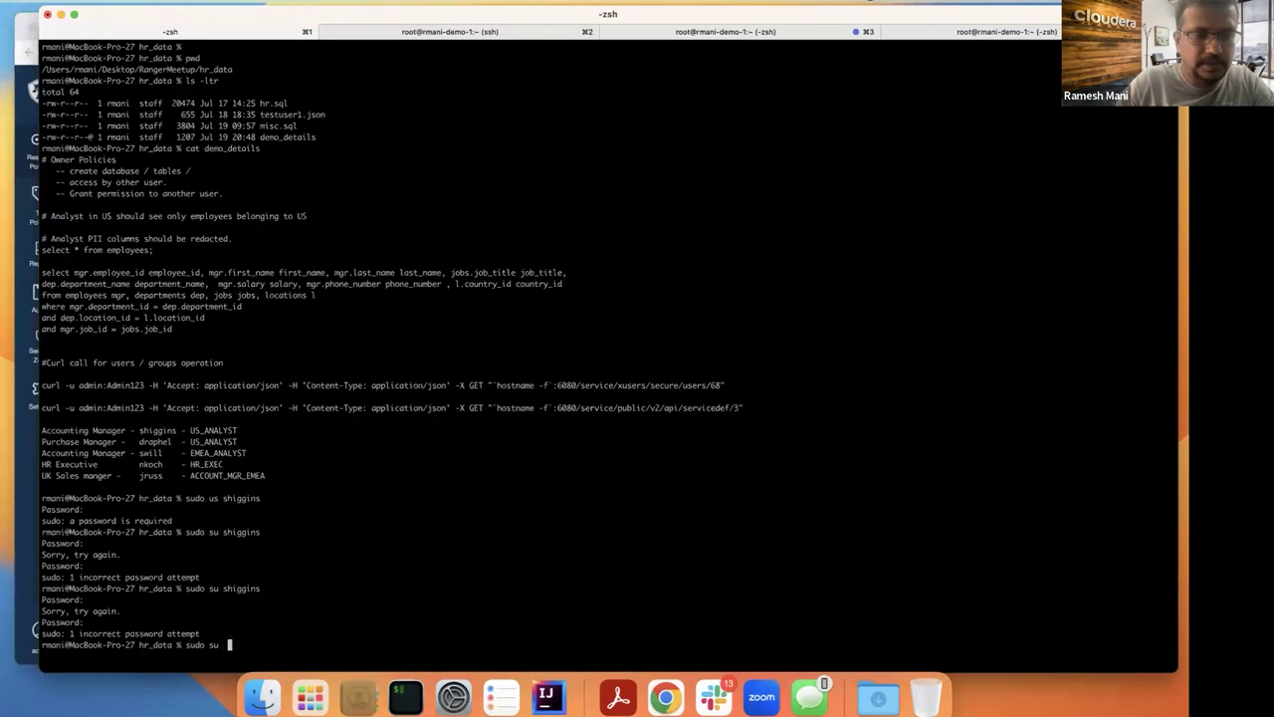
{"action": "key", "text": "Return"}
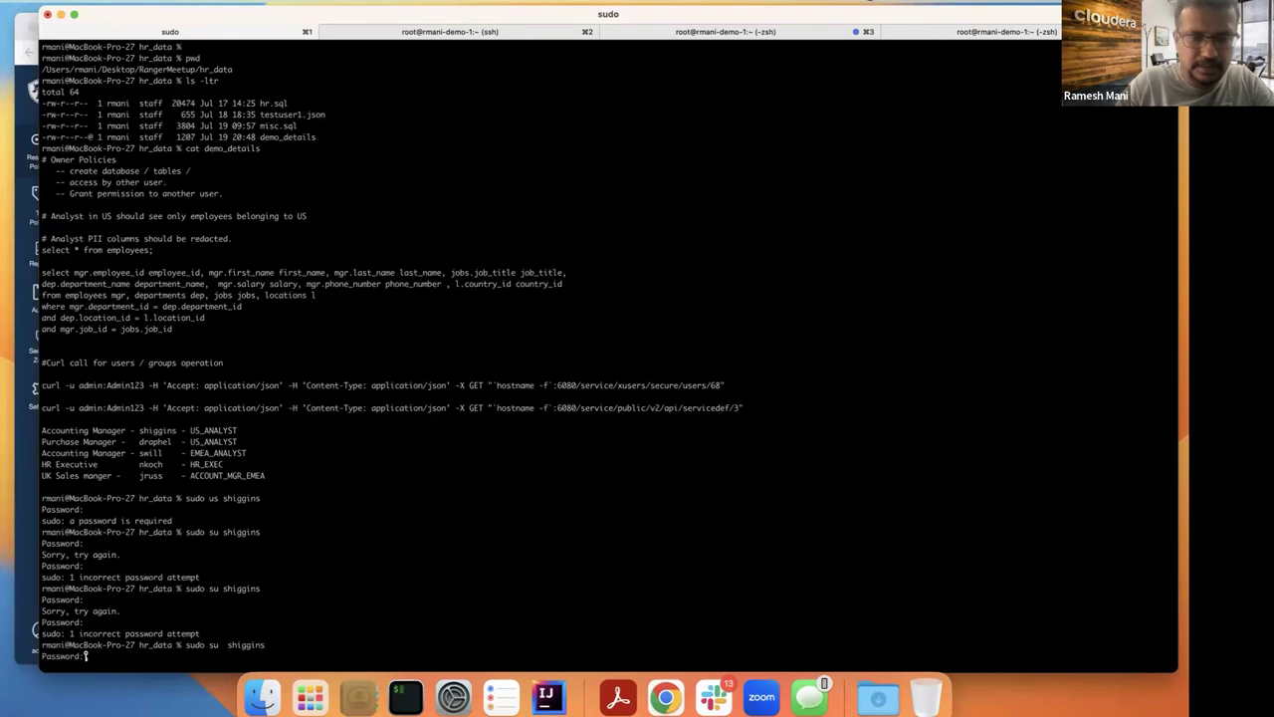
{"action": "key", "text": "Return"}
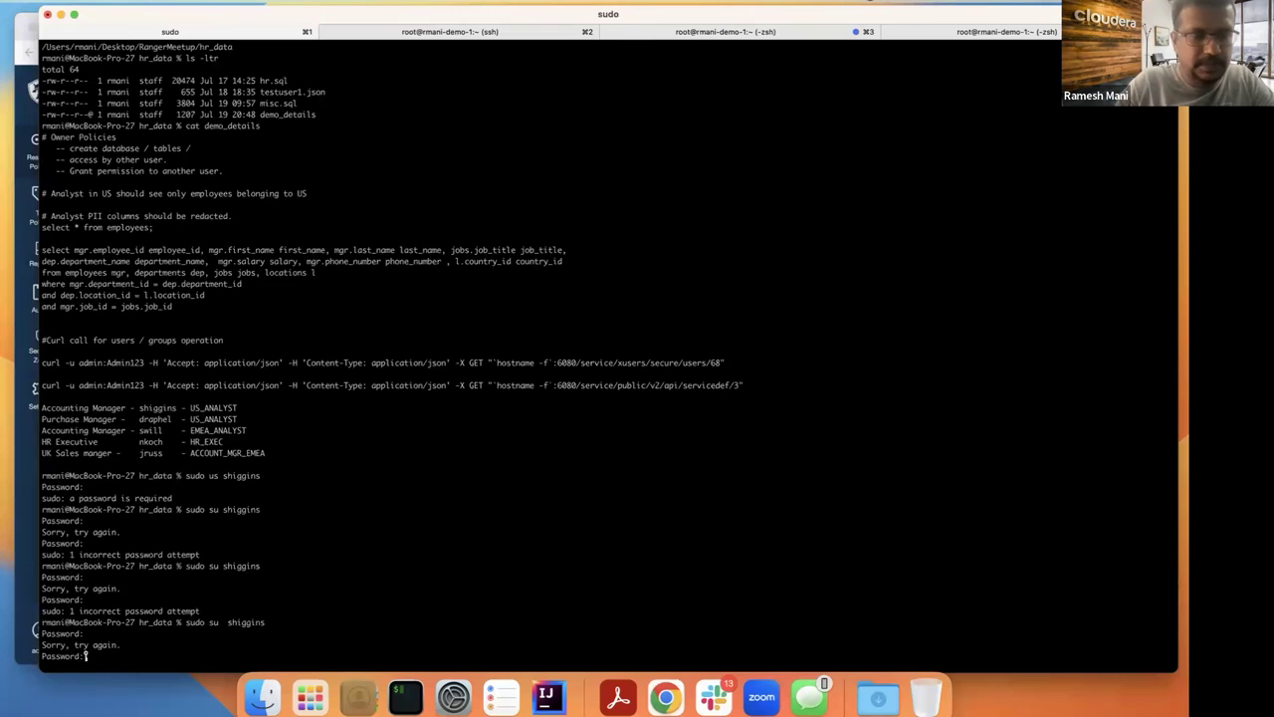
{"action": "double_click", "coordinate": [155, 419]}
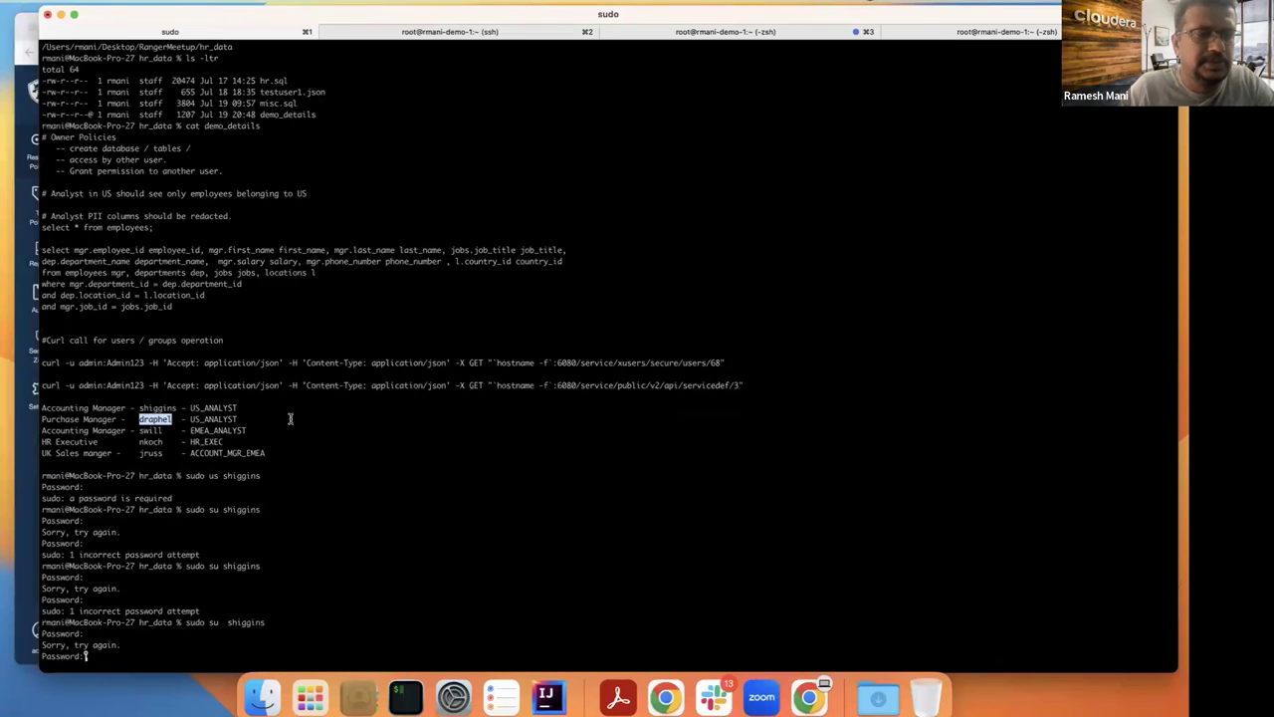
{"action": "key", "text": "Return"}
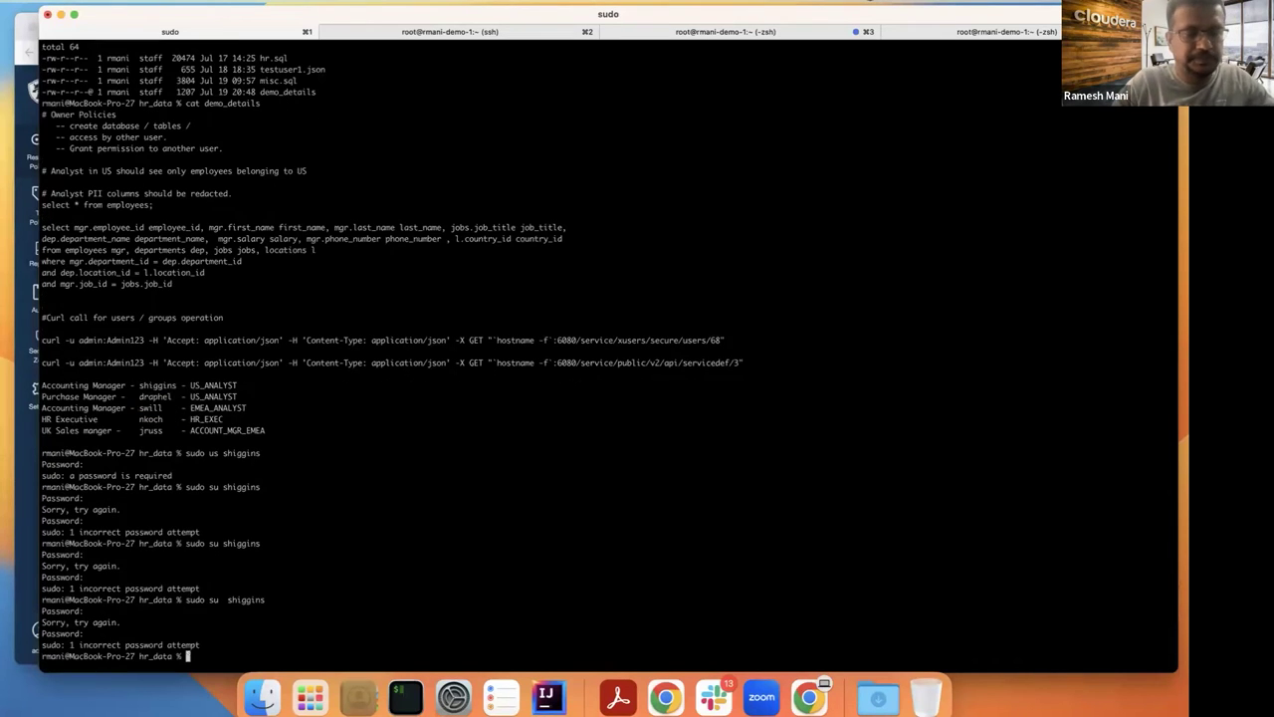
{"action": "type", "text": "su"}
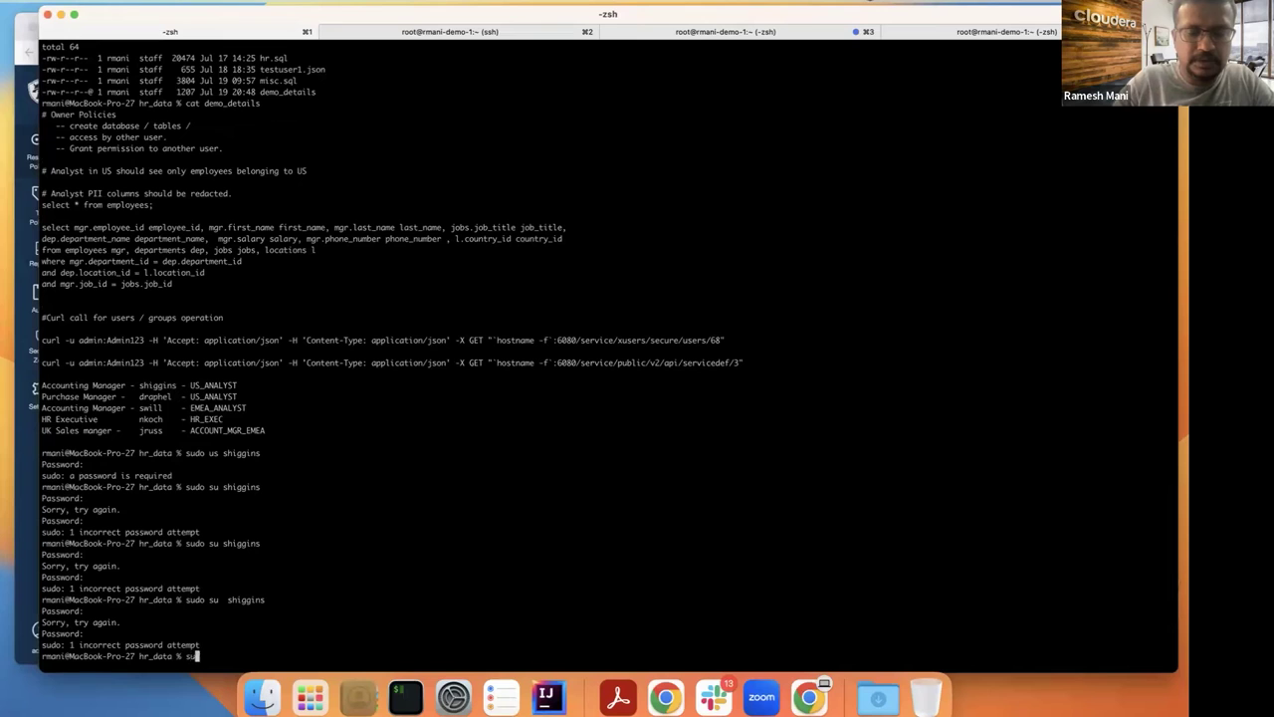
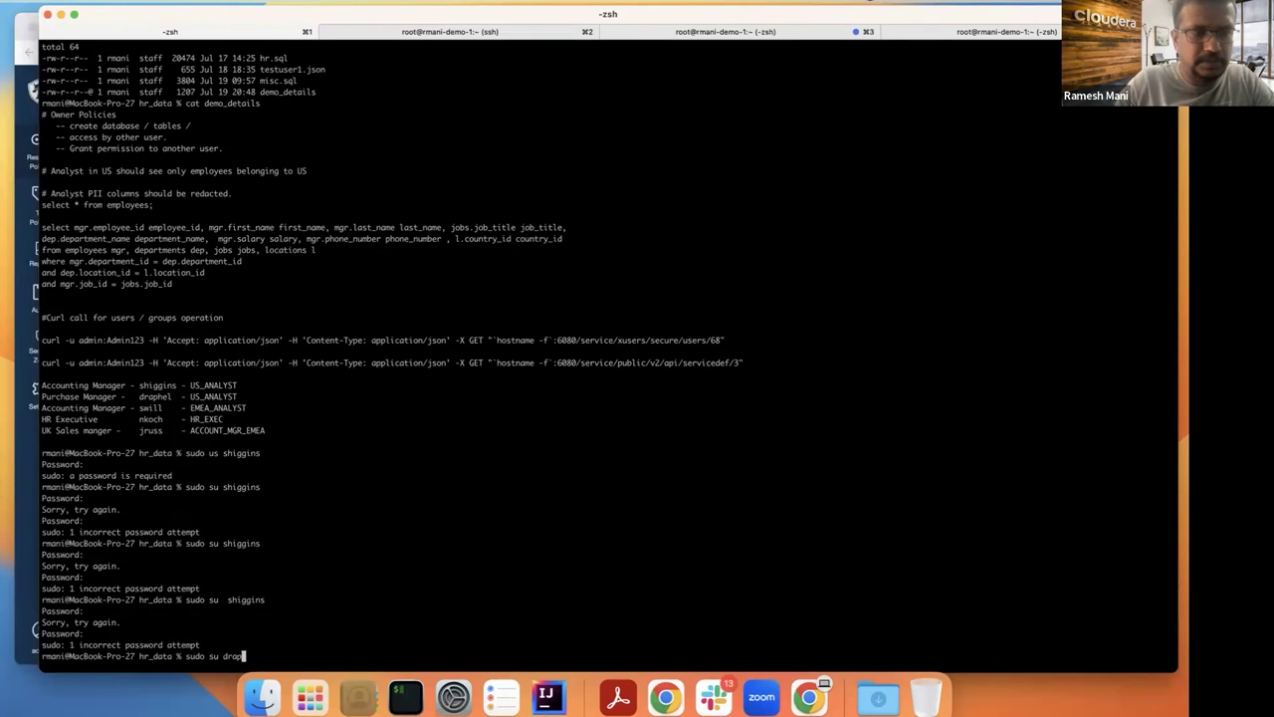
{"action": "key", "text": "Return"}
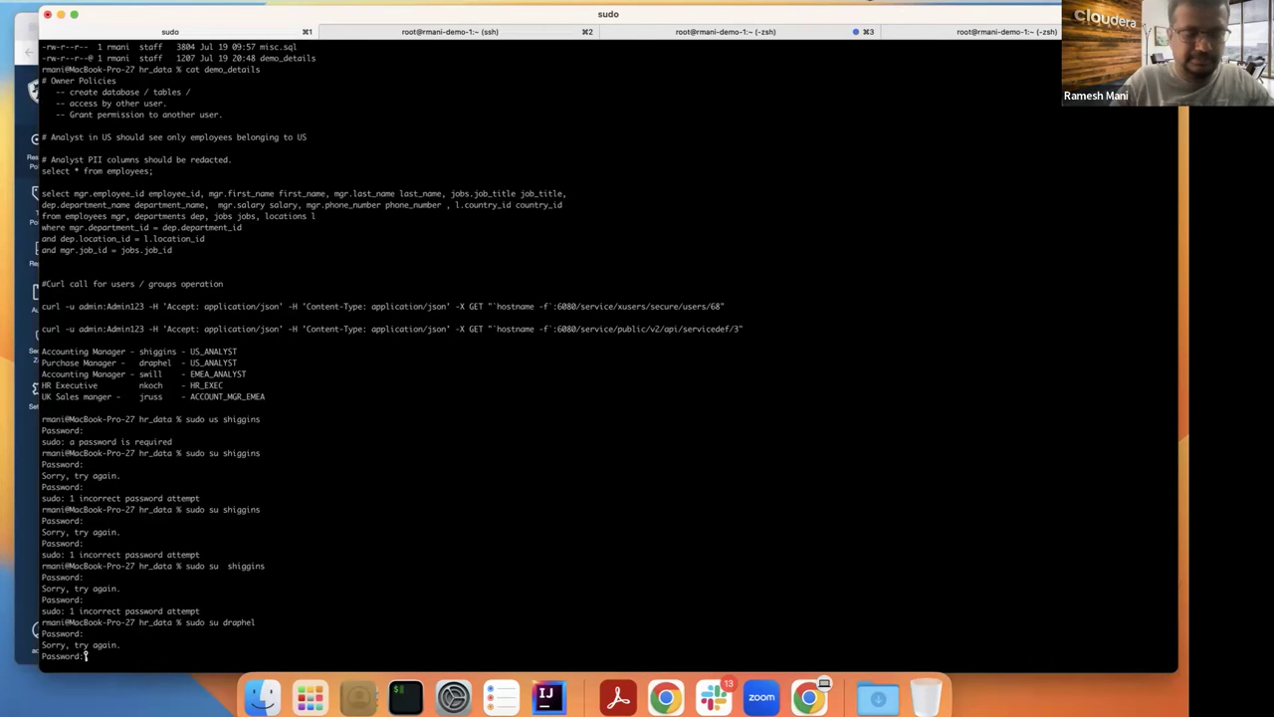
{"action": "key", "text": "Return"}
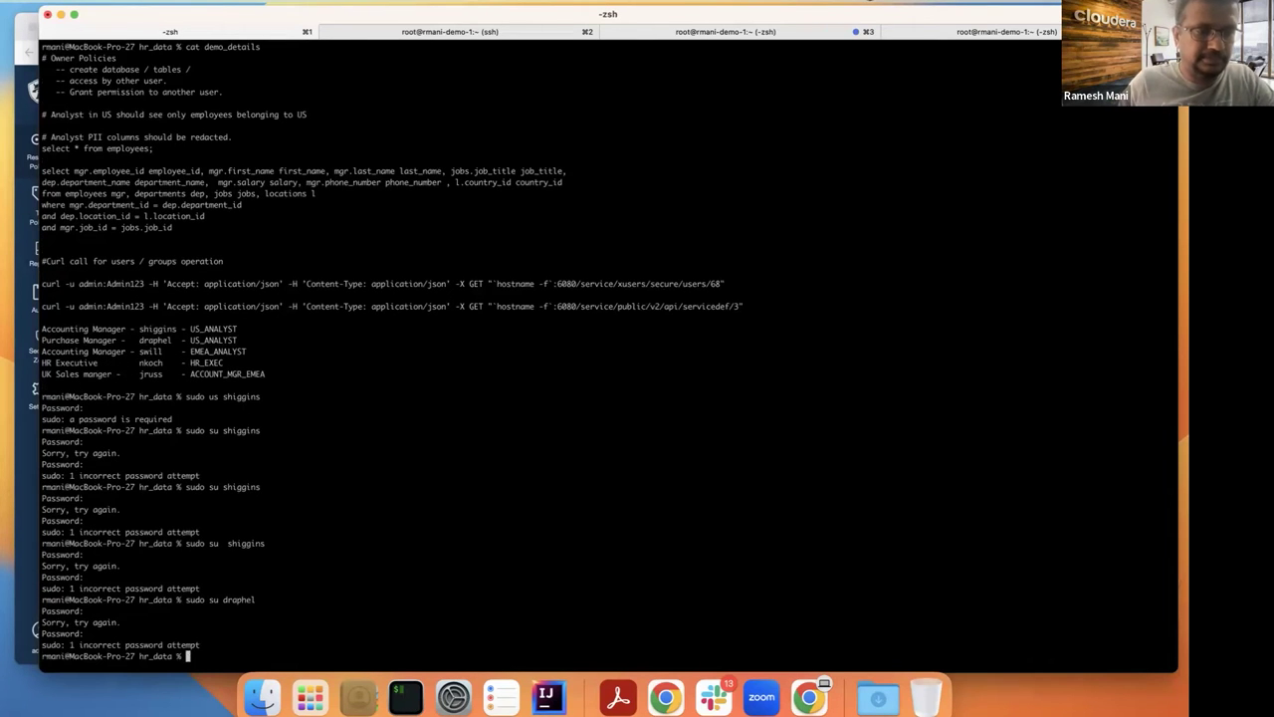
Step: Rerun the server login command in the ssh session and clear the screen
{"action": "left_click_drag", "start_coordinate": [279, 30], "coordinate": [308, 62]}
{"action": "left_click", "coordinate": [393, 88]}
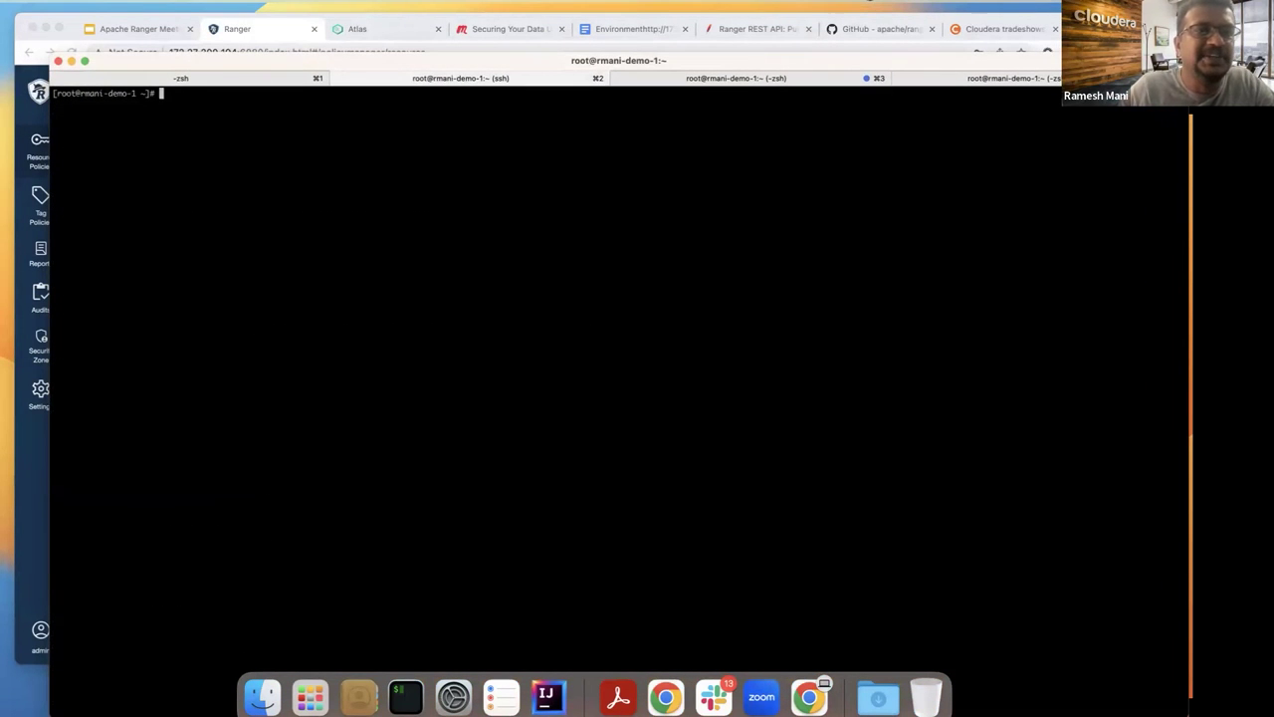
{"action": "left_click", "coordinate": [283, 82]}
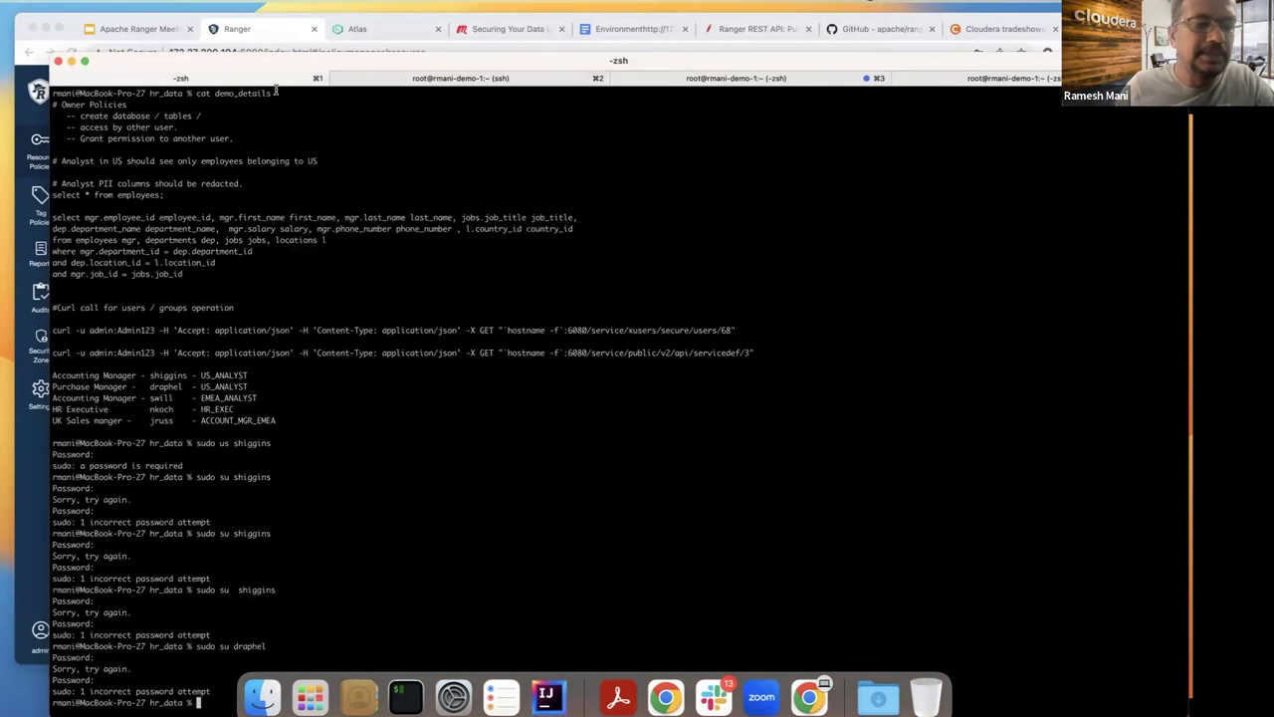
{"action": "left_click_drag", "start_coordinate": [259, 61], "coordinate": [252, 50]}
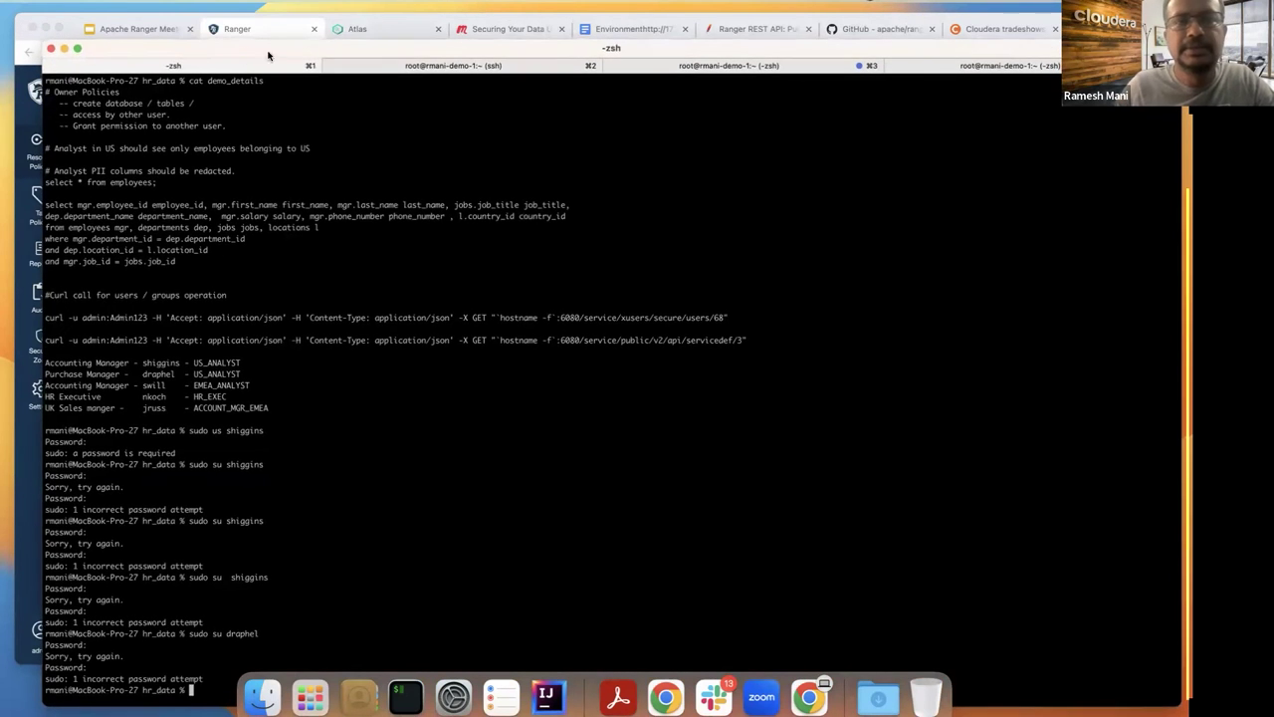
{"action": "left_click", "coordinate": [388, 66]}
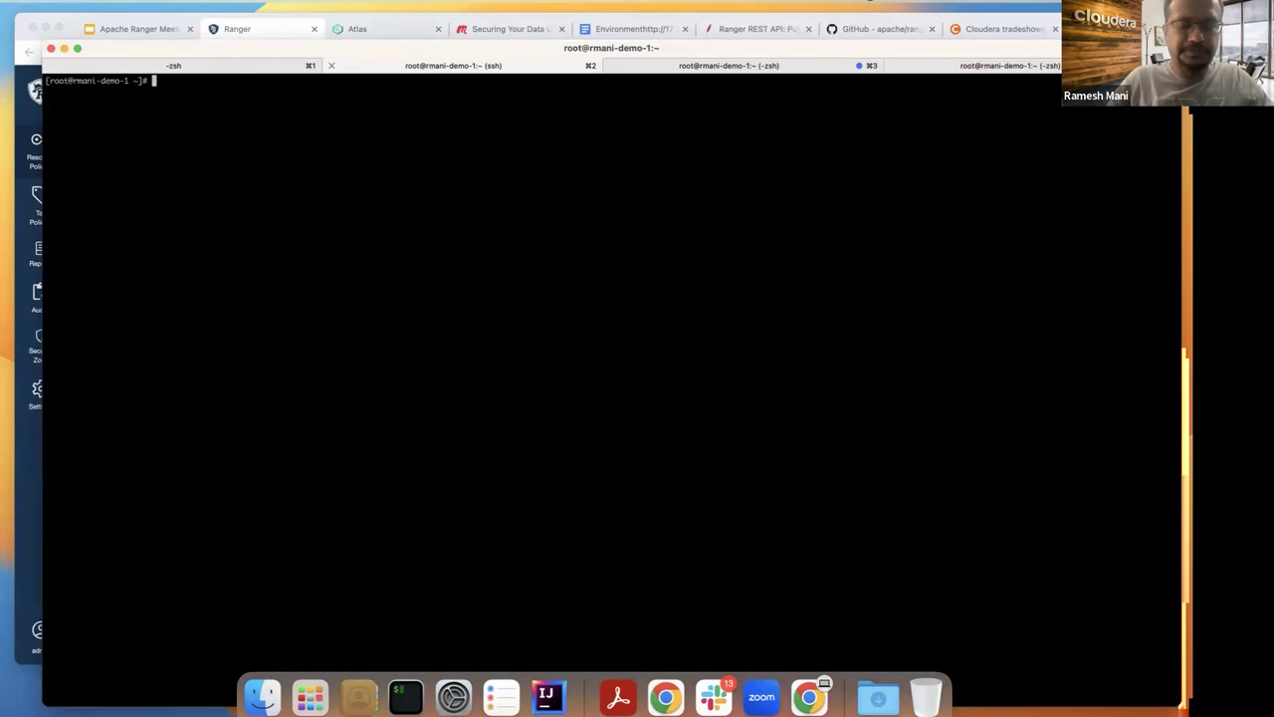
{"action": "left_click", "coordinate": [769, 66]}
{"action": "key", "text": "Up"}
{"action": "key", "text": "Return"}
{"action": "type", "text": "clear"}
{"action": "key", "text": "Return"}
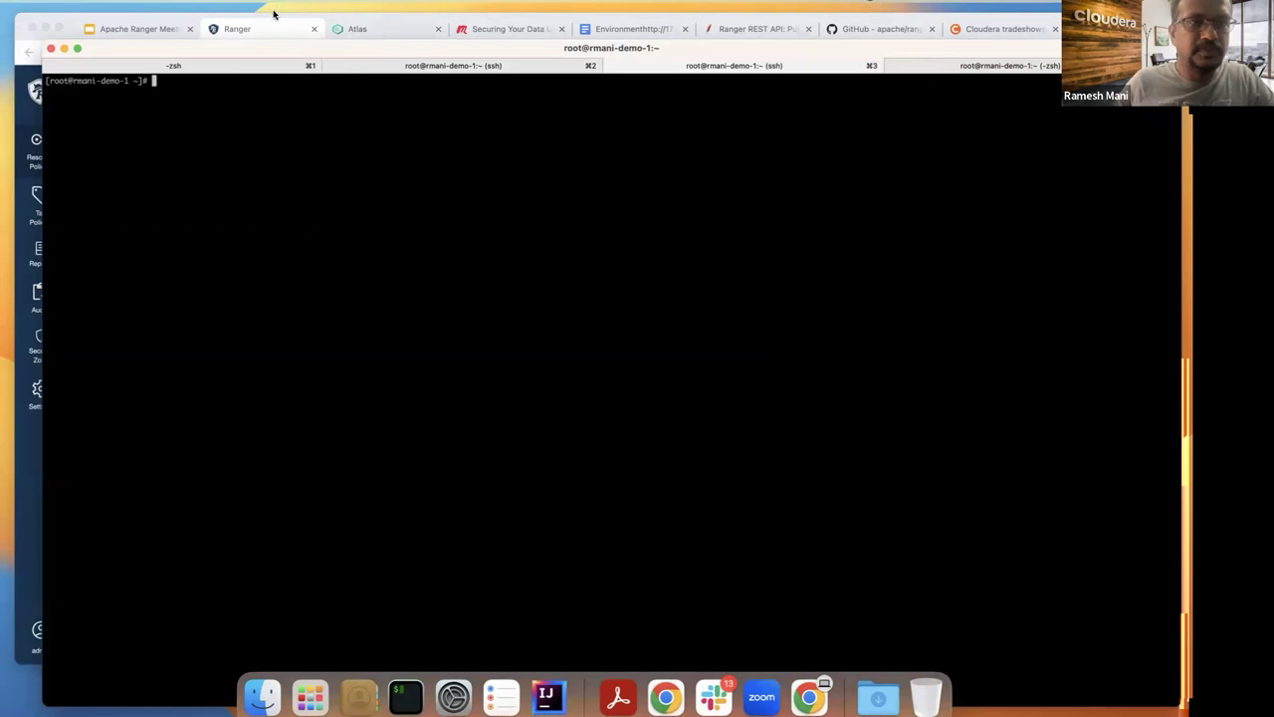
{"action": "left_click", "coordinate": [239, 68]}
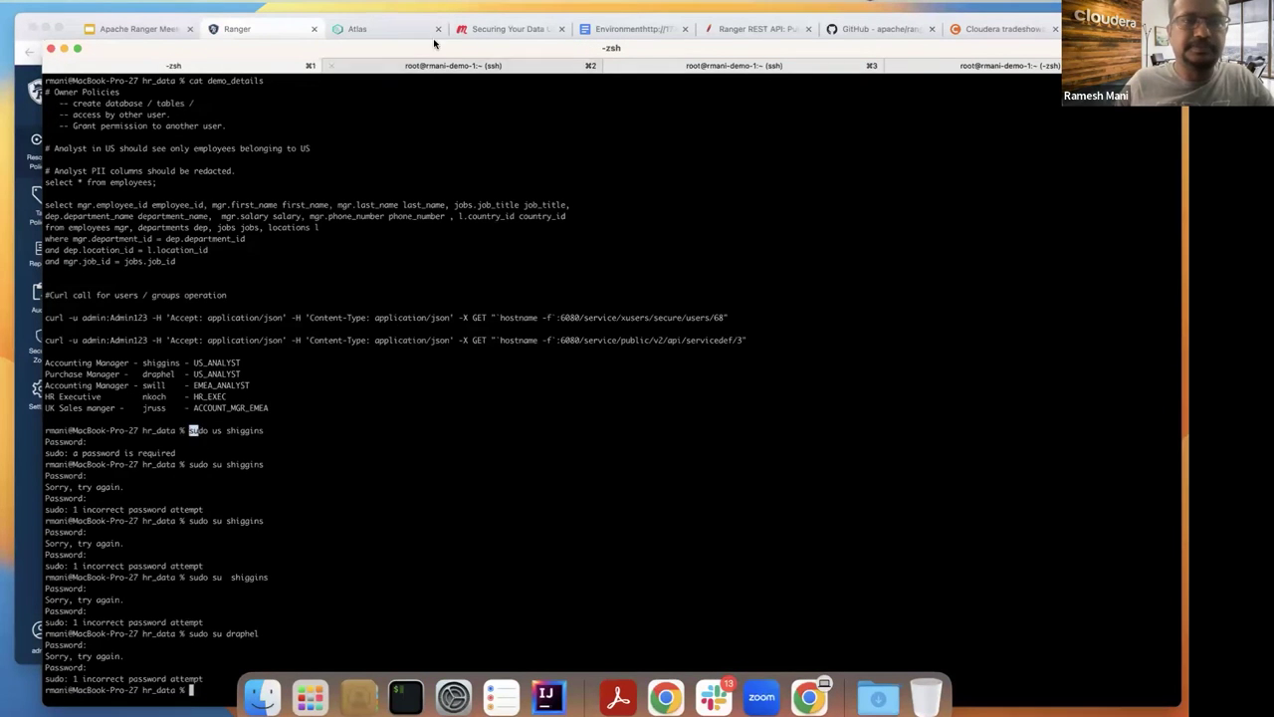
{"action": "left_click", "coordinate": [463, 65]}
{"action": "type", "text": "su"}
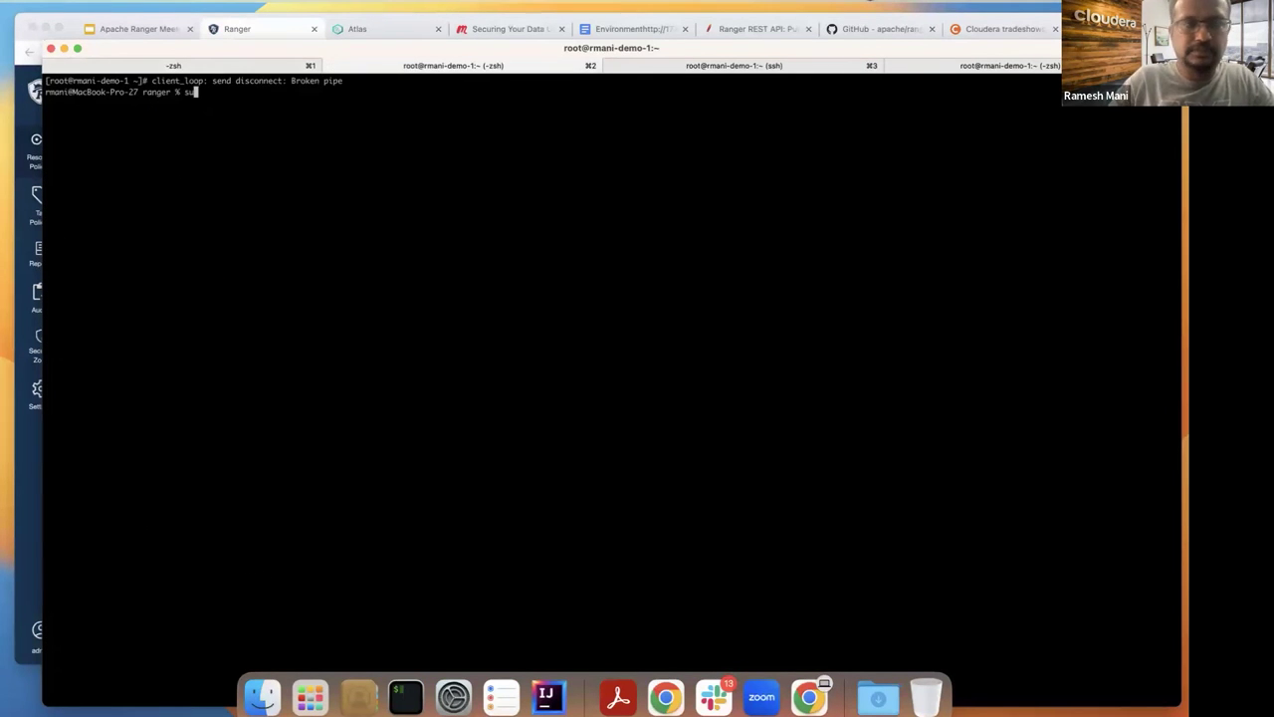
{"action": "key", "text": "BackSpace"}
{"action": "key", "text": "BackSpace"}
{"action": "left_click", "coordinate": [244, 67]}
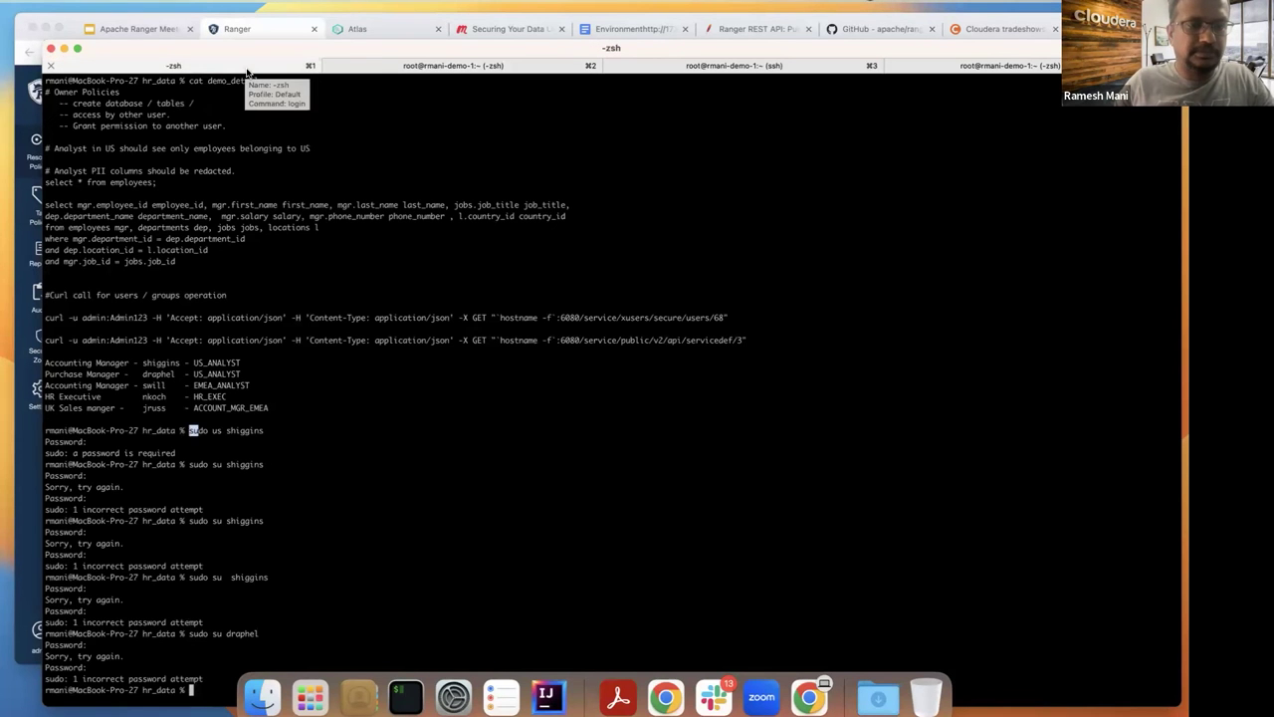
{"action": "left_click", "coordinate": [385, 66]}
{"action": "type", "text": "sudo "}
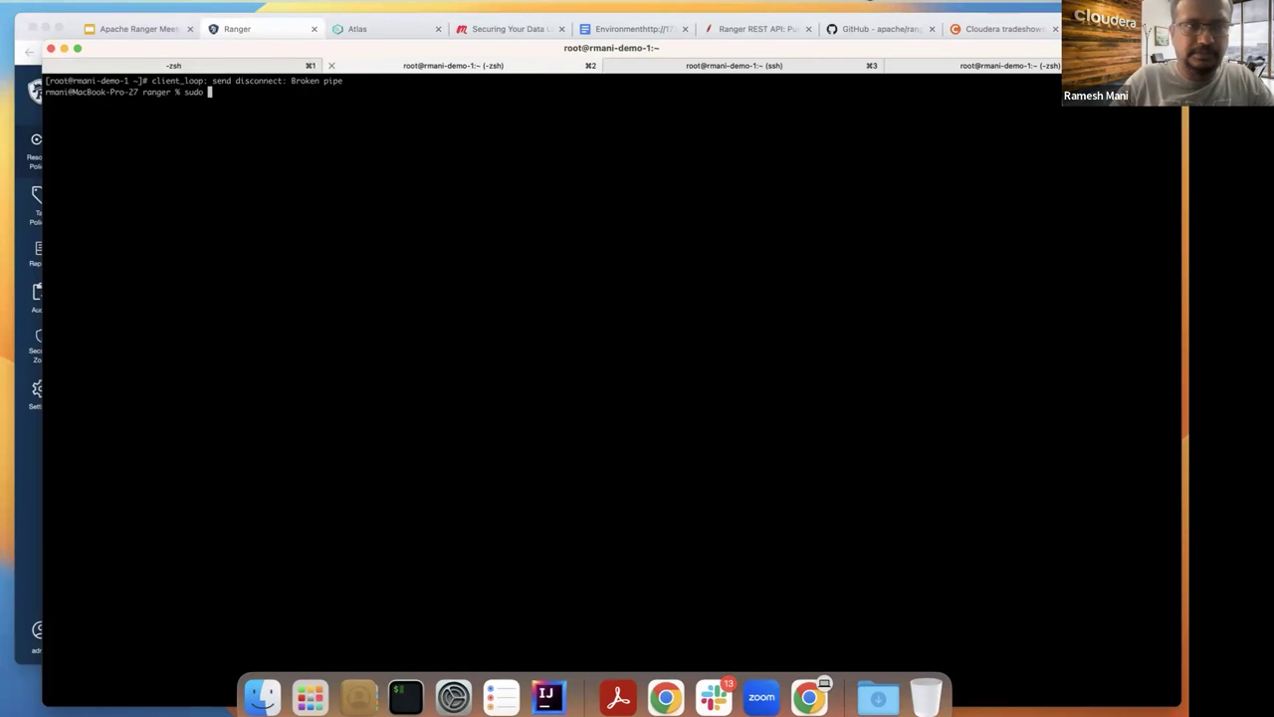
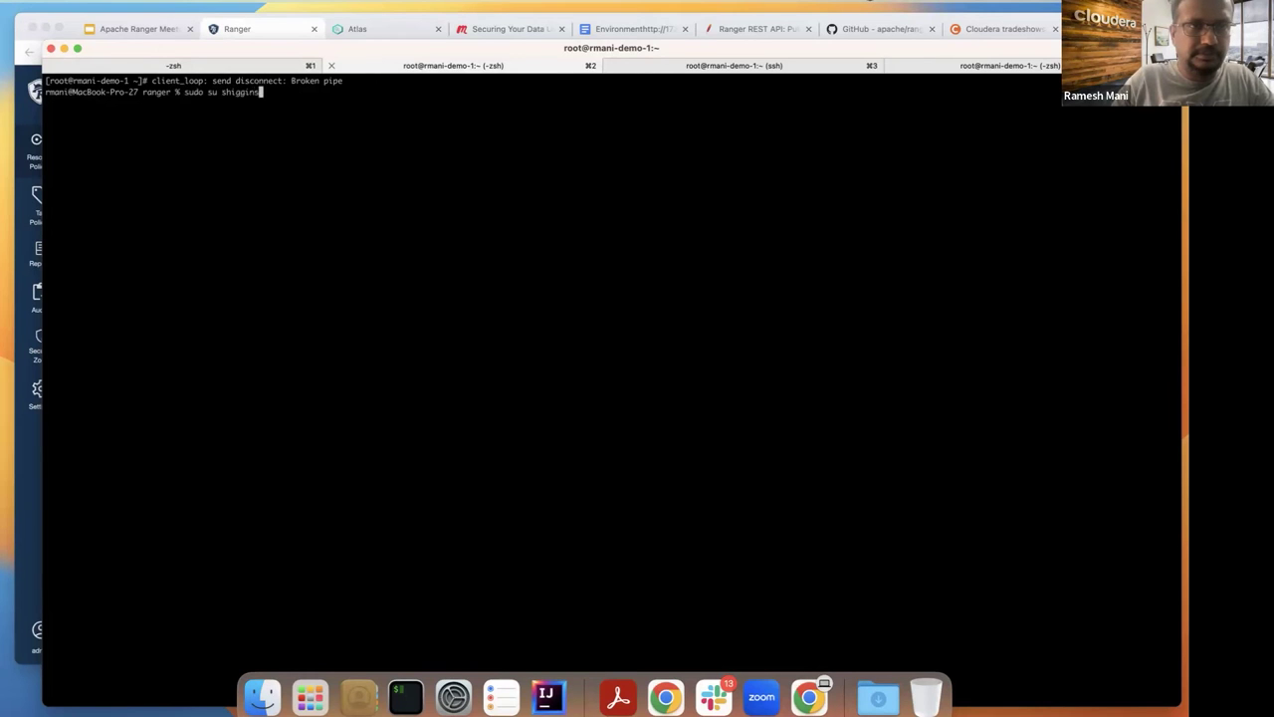
{"action": "key", "text": "Return"}
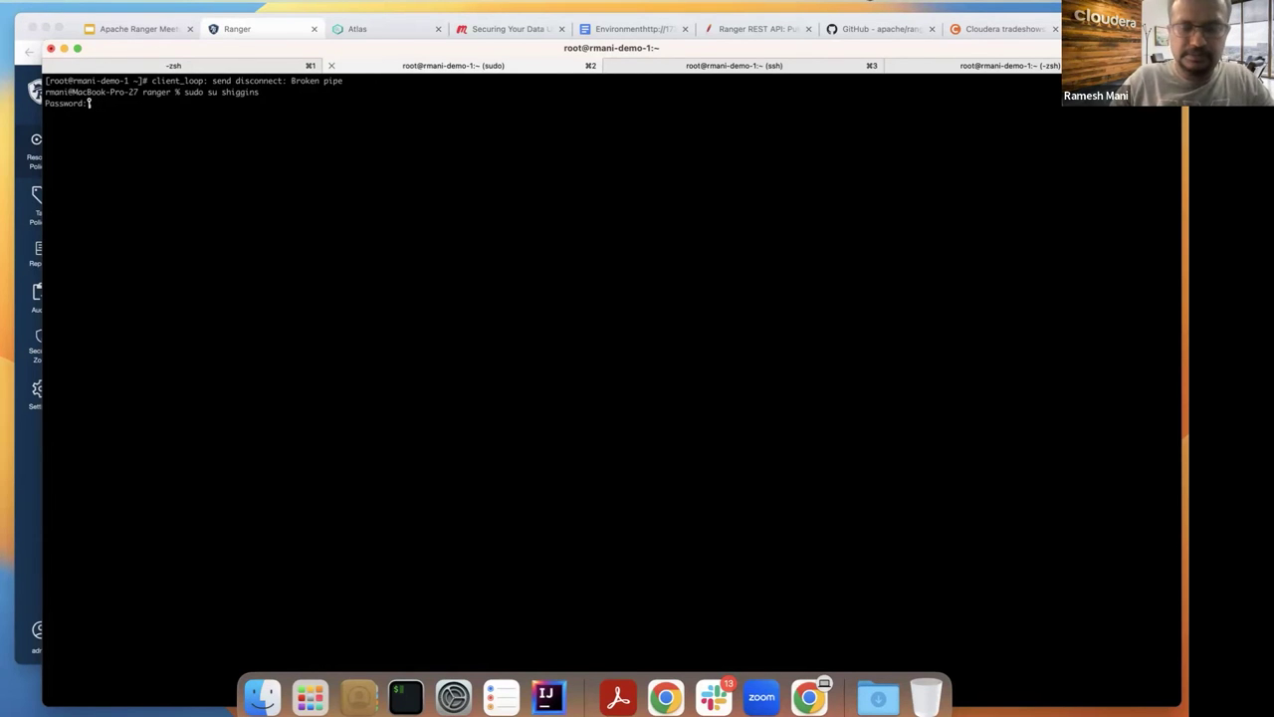
{"action": "key", "text": "Return"}
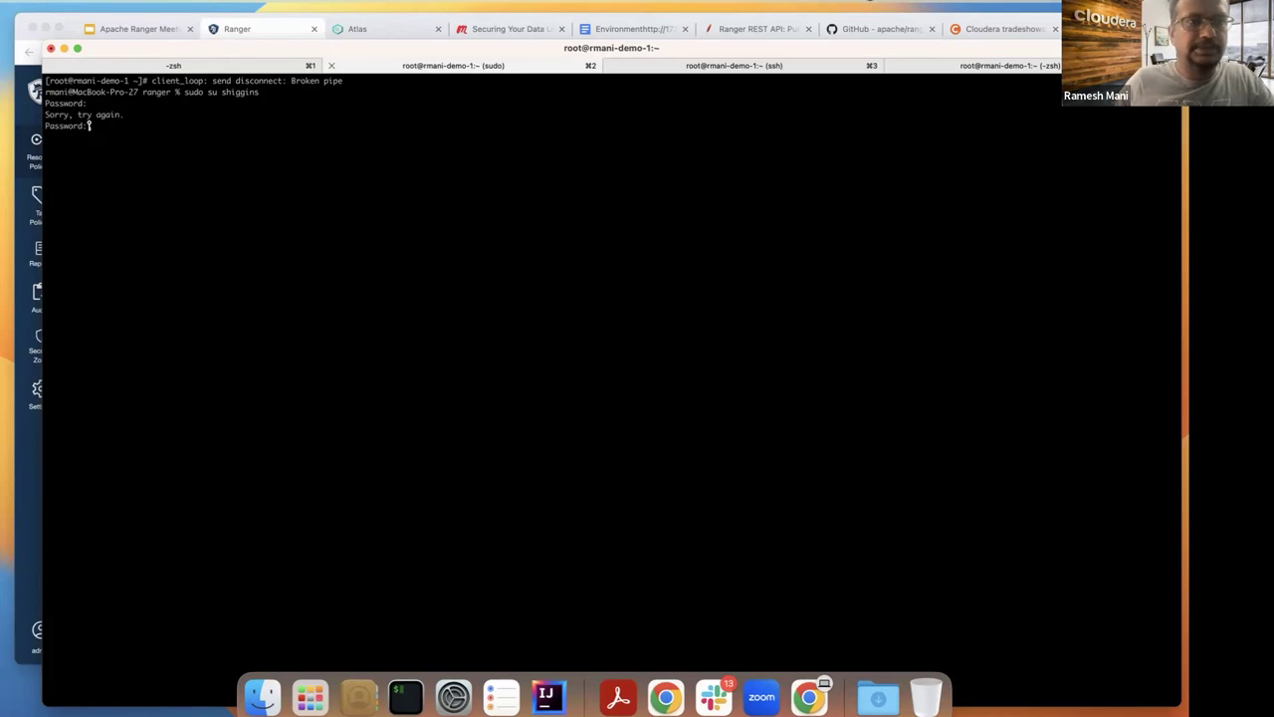
{"action": "key", "text": "ctrl+c"}
{"action": "key", "text": "Up"}
{"action": "key", "text": "Up"}
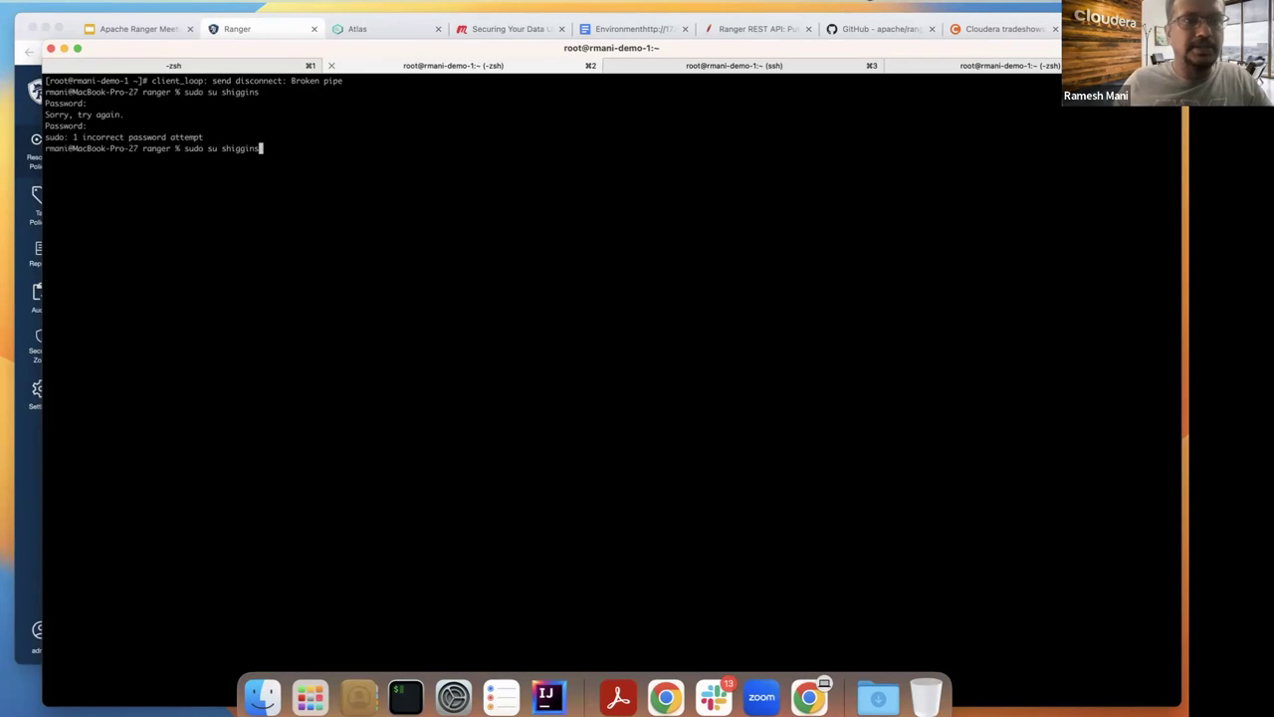
{"action": "key", "text": "Return"}
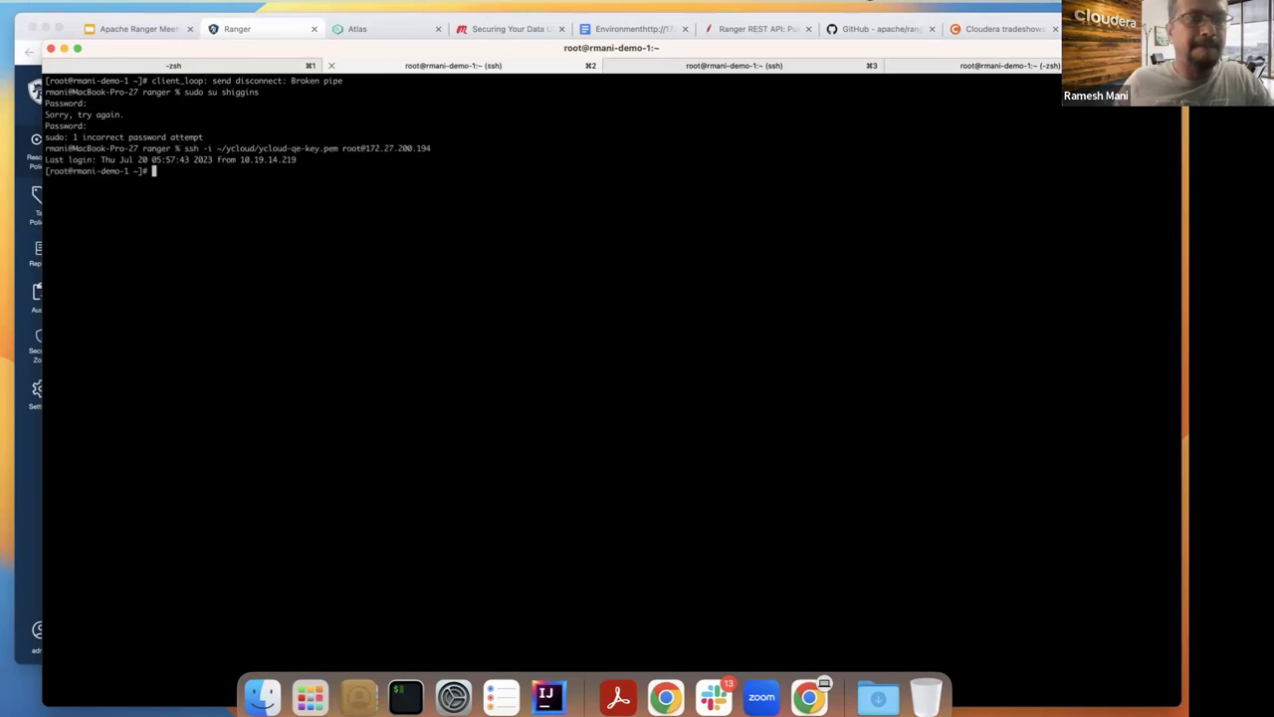
Step: Run sudo su to the US analyst user, kinit with its password, then start beeline
{"action": "type", "text": "sudo "}
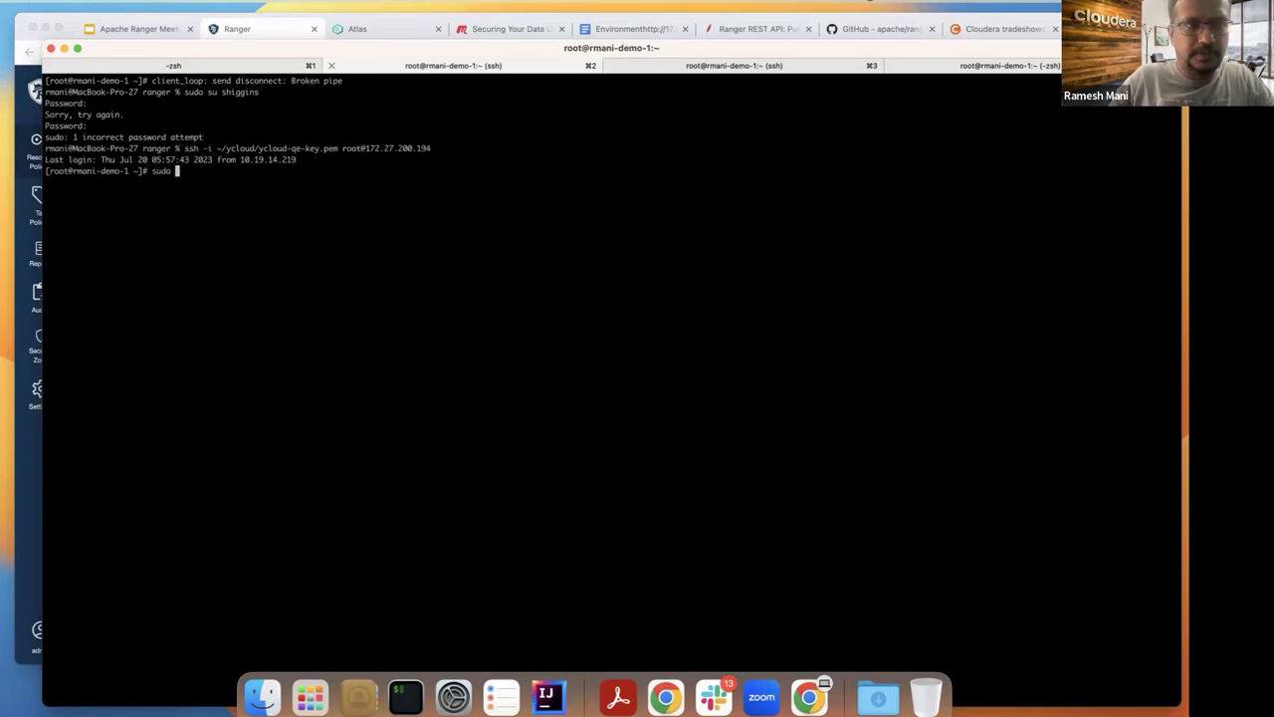
{"action": "key", "text": "Return"}
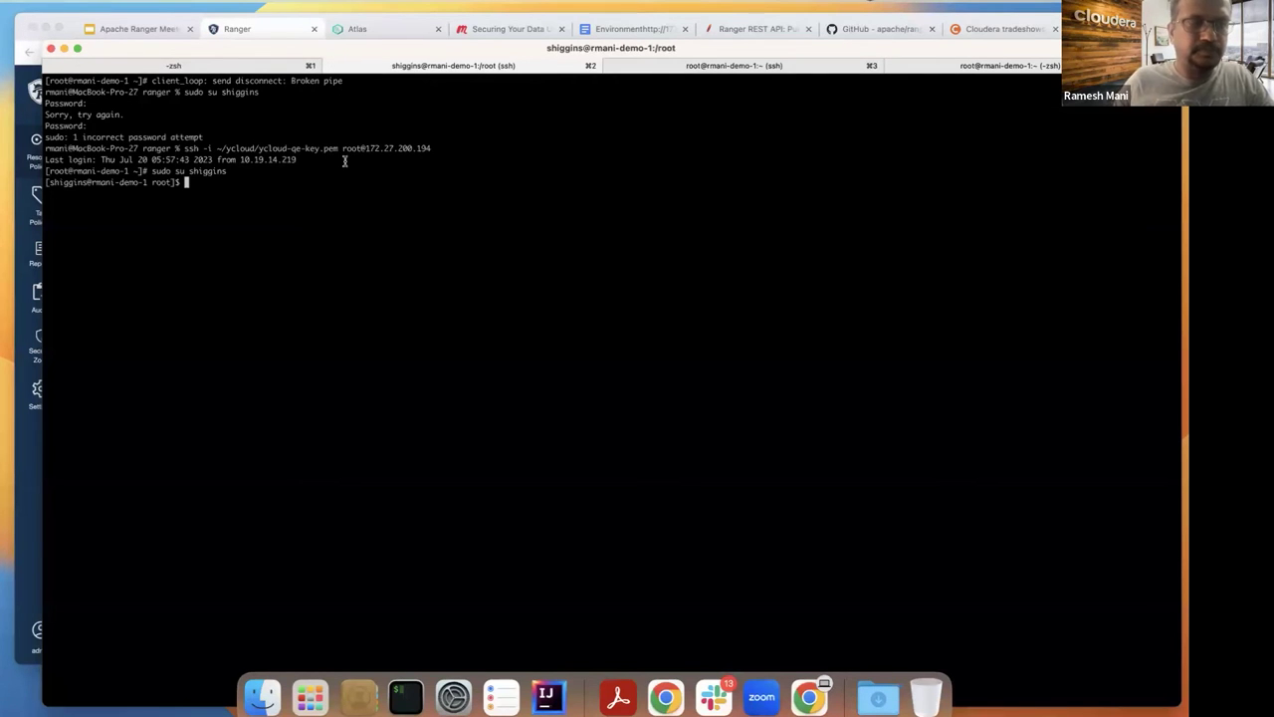
{"action": "type", "text": "kinit"}
{"action": "key", "text": "Return"}
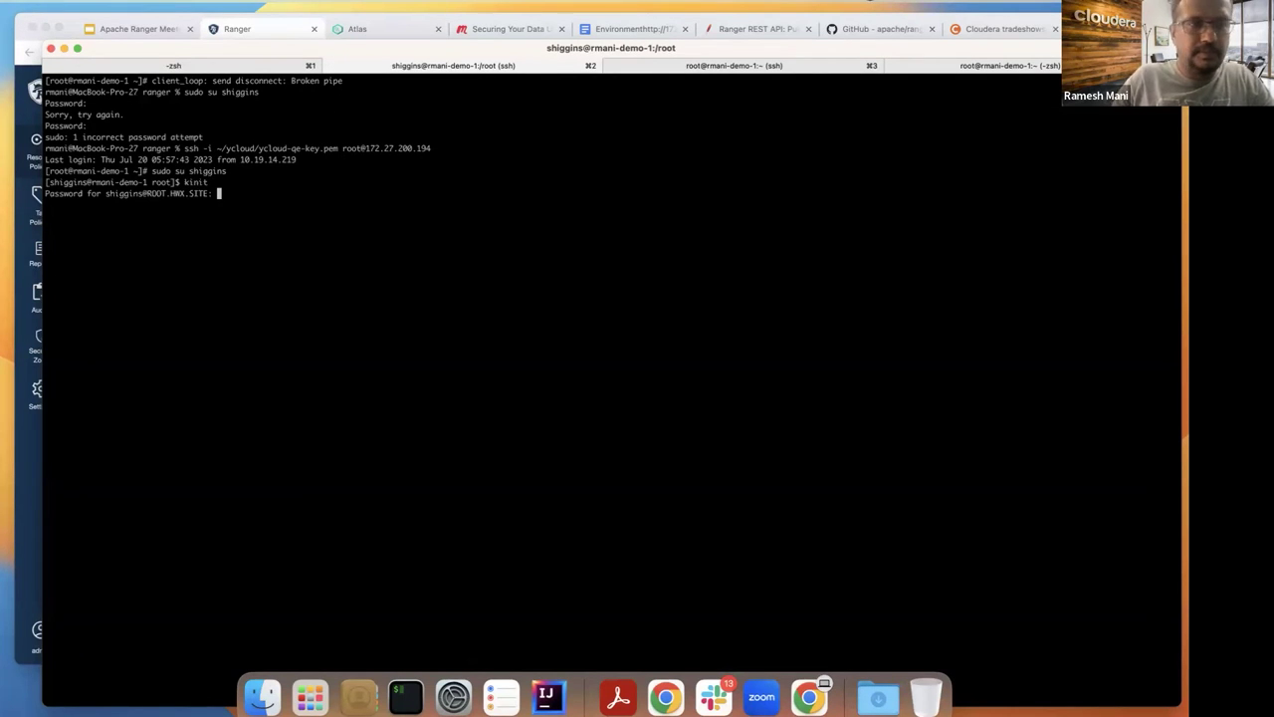
{"action": "key", "text": "Return"}
{"action": "type", "text": "beeline"}
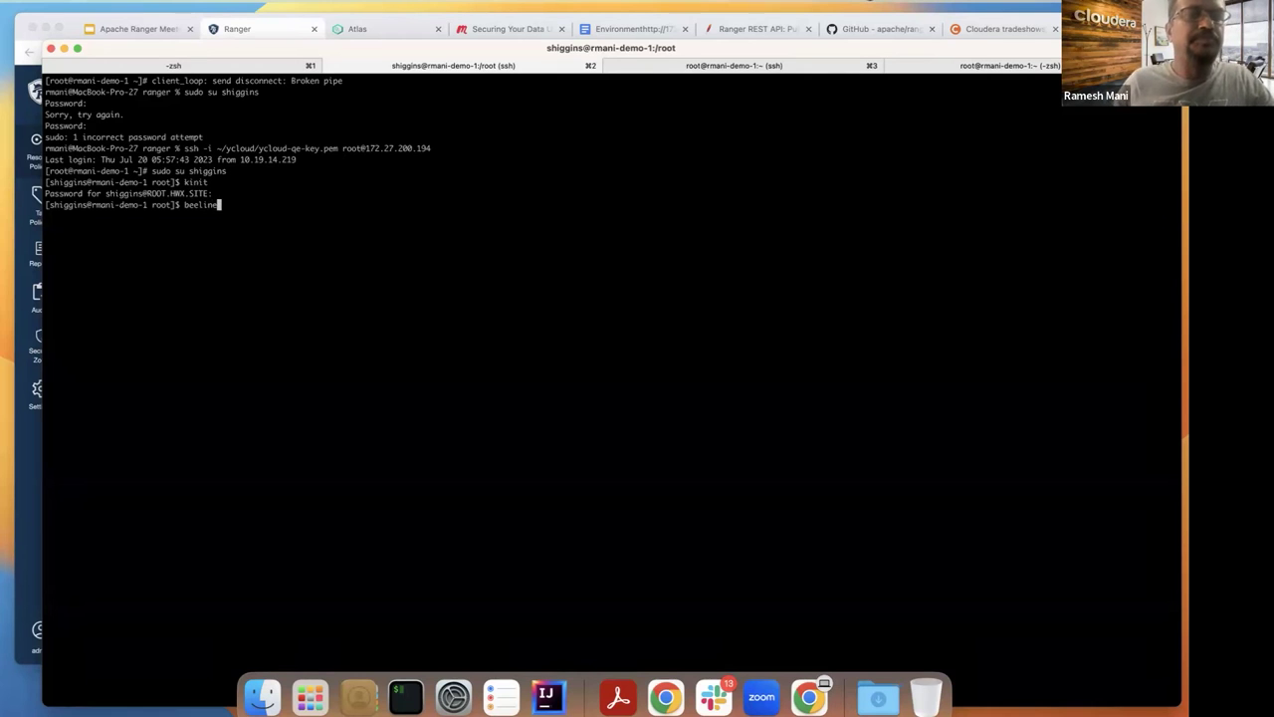
{"action": "key", "text": "Return"}
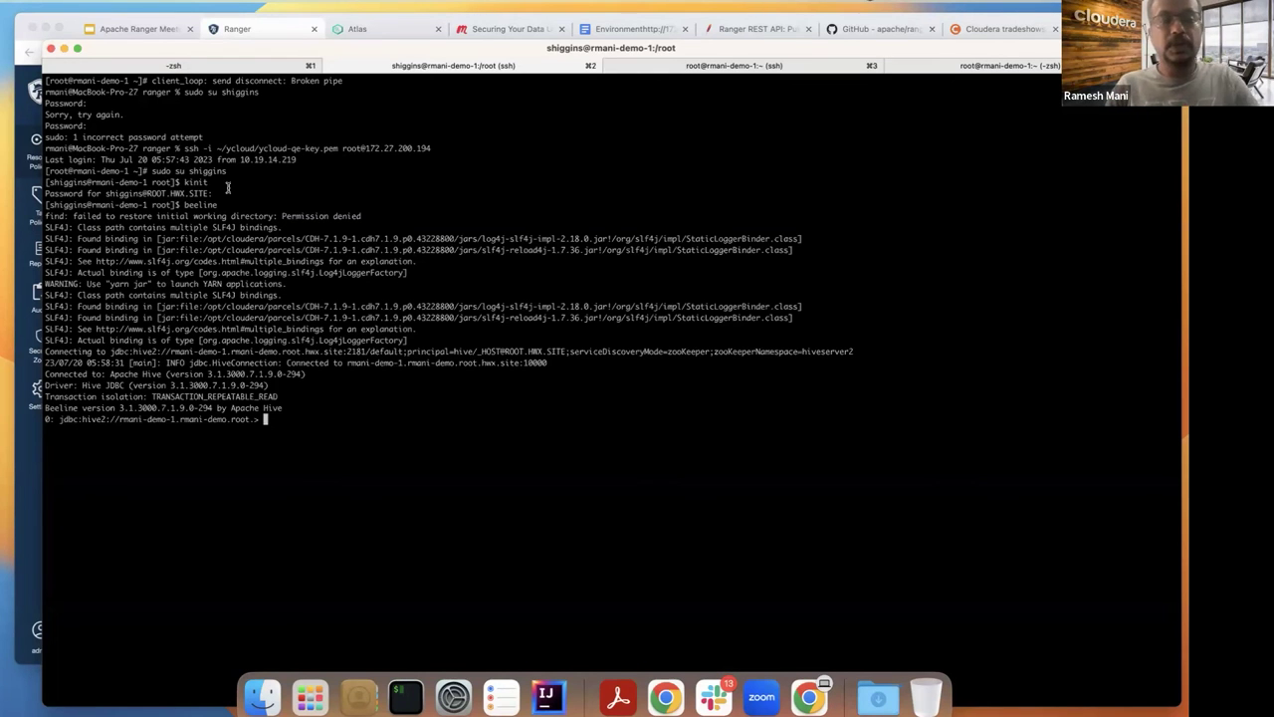
Step: Run 'use hr;' and 'show tables;' in Beeline, listing departments, employees, employees_data and jobs
{"action": "left_click_drag", "start_coordinate": [163, 45], "coordinate": [154, 29]}
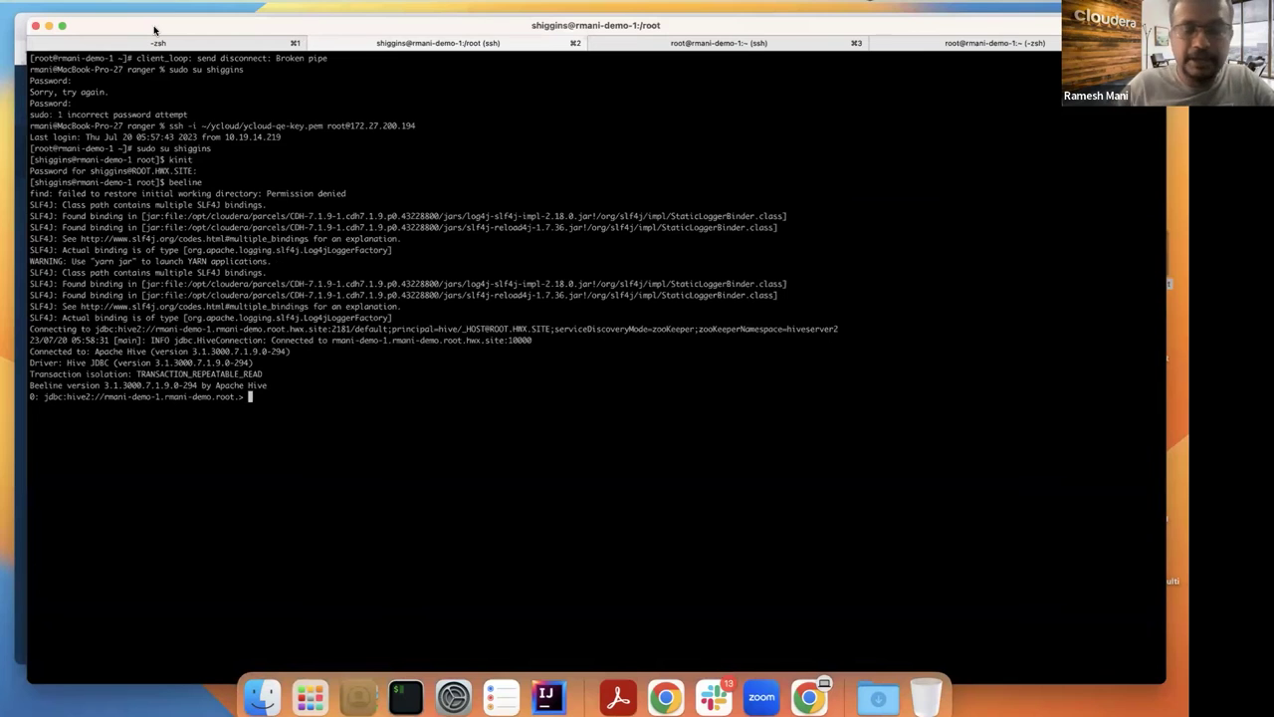
{"action": "type", "text": "use hr;"}
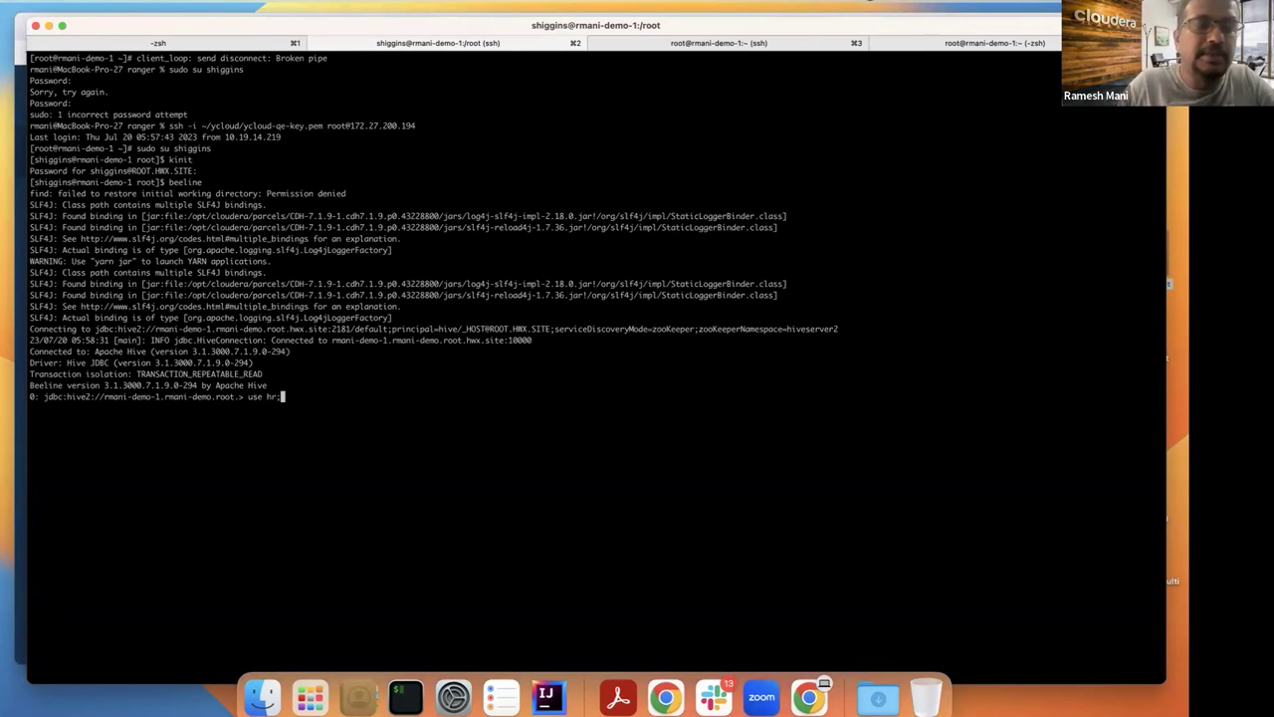
{"action": "key", "text": "Return"}
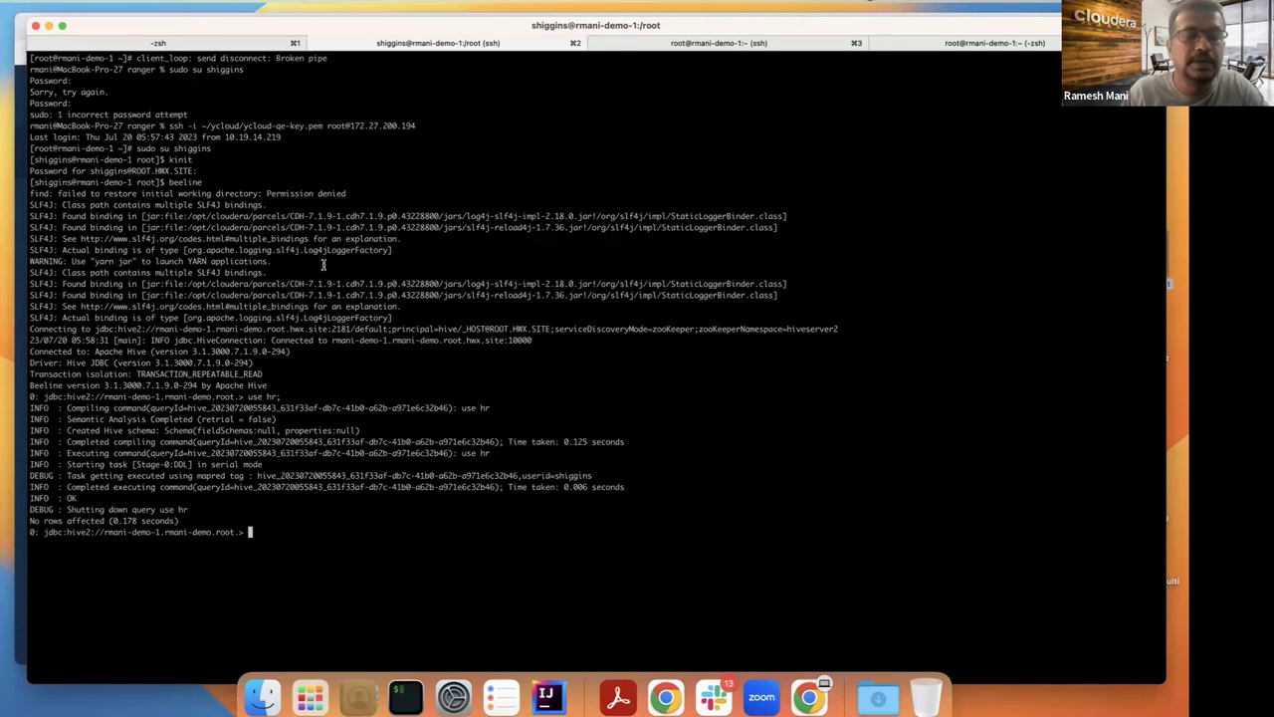
{"action": "type", "text": "show databases"}
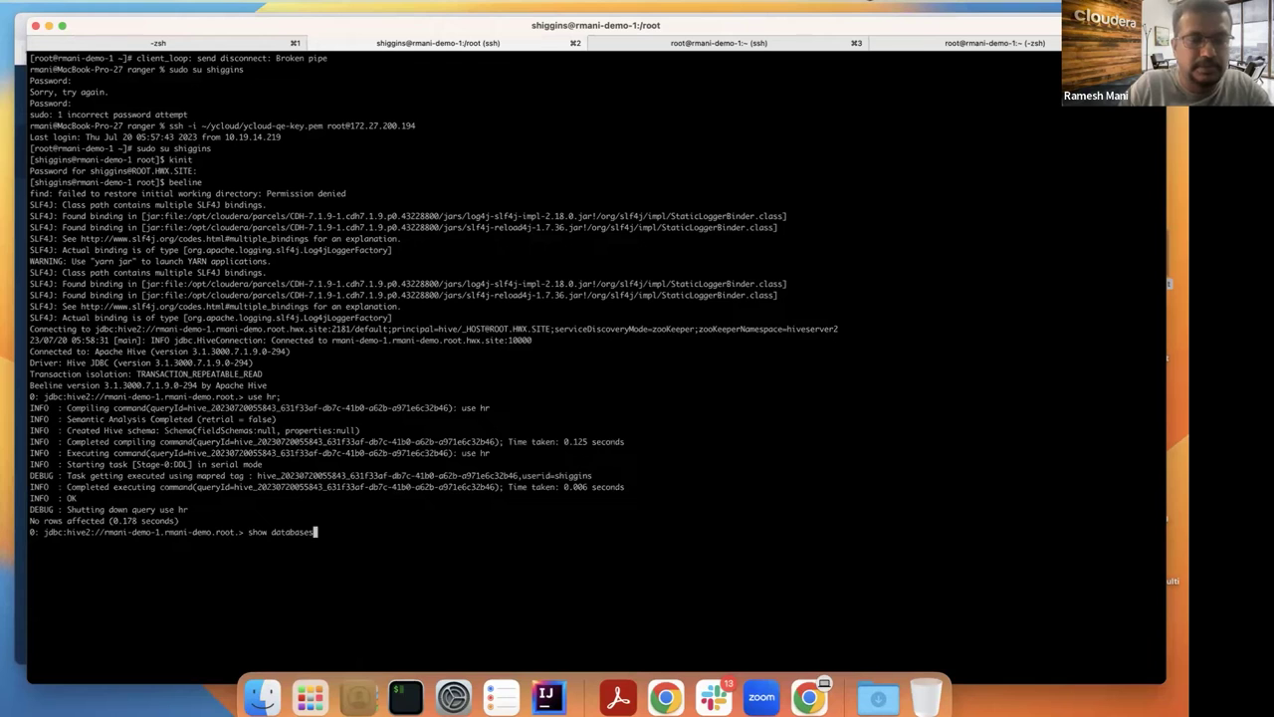
{"action": "key", "text": "BackSpace"}
{"action": "key", "text": "BackSpace"}
{"action": "key", "text": "BackSpace"}
{"action": "key", "text": "BackSpace"}
{"action": "key", "text": "BackSpace"}
{"action": "type", "text": "ta"}
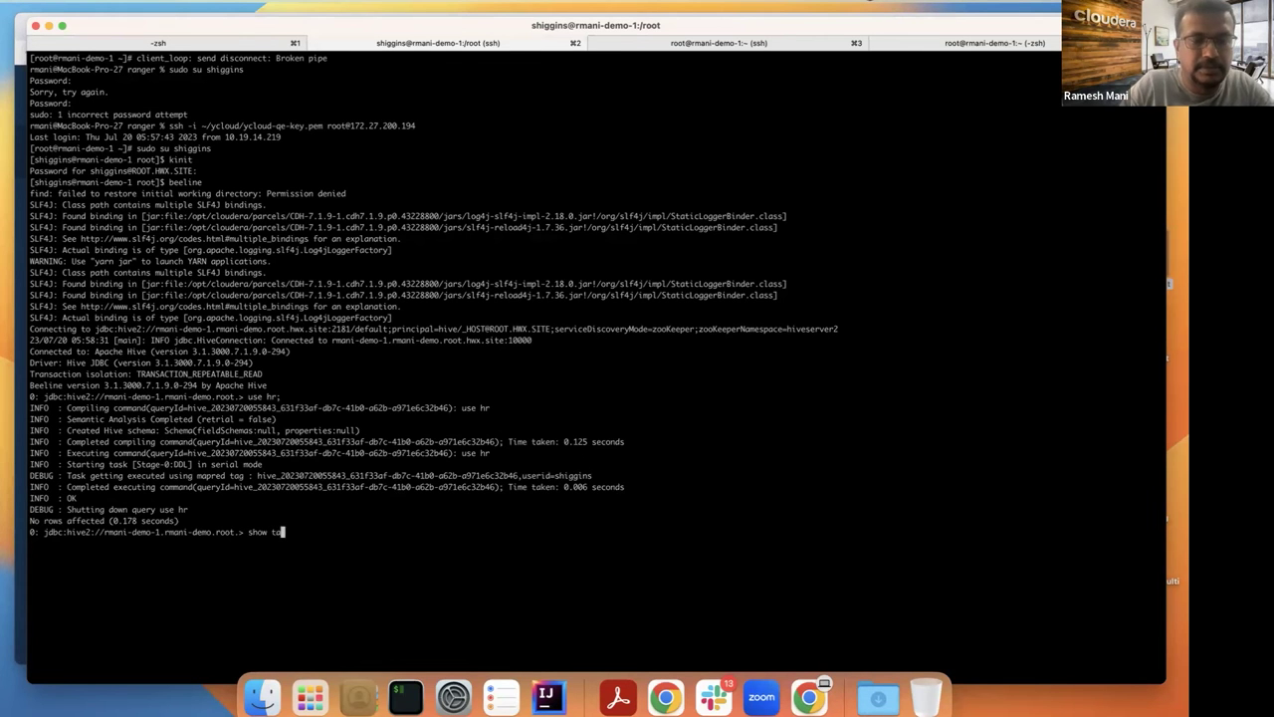
{"action": "type", "text": "bles;"}
{"action": "key", "text": "Return"}
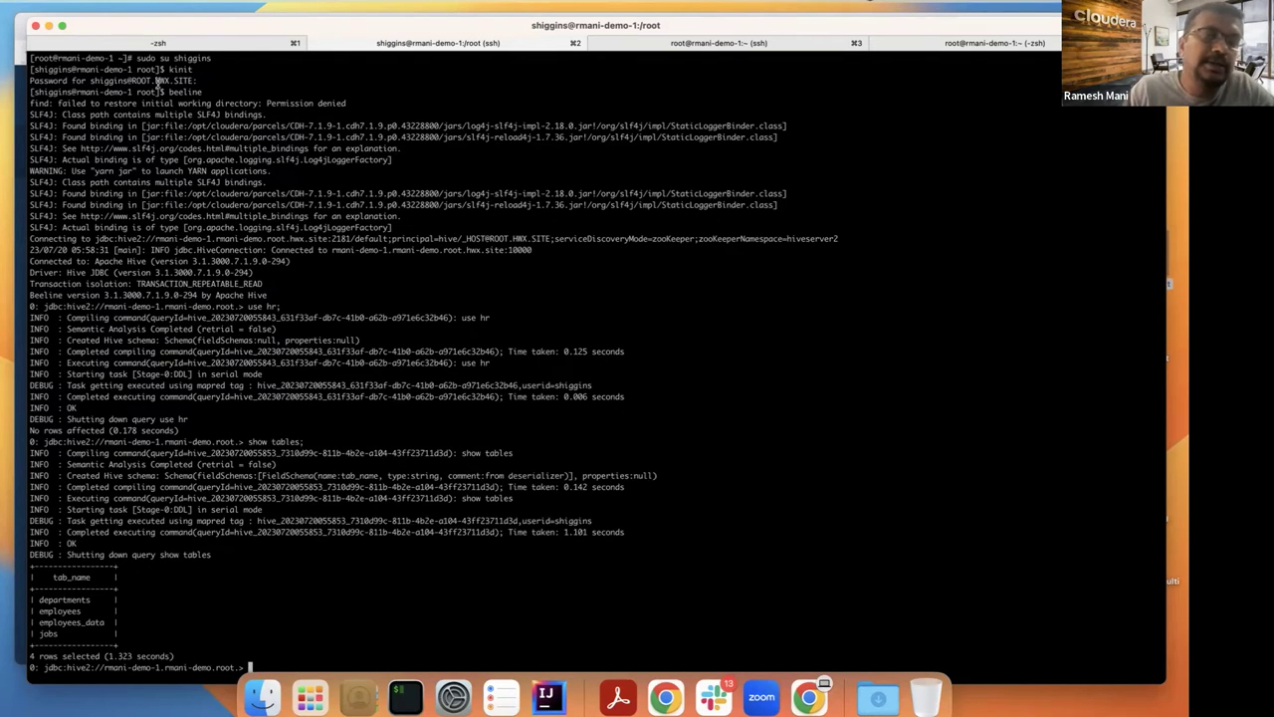
{"action": "left_click_drag", "start_coordinate": [228, 29], "coordinate": [221, 16]}
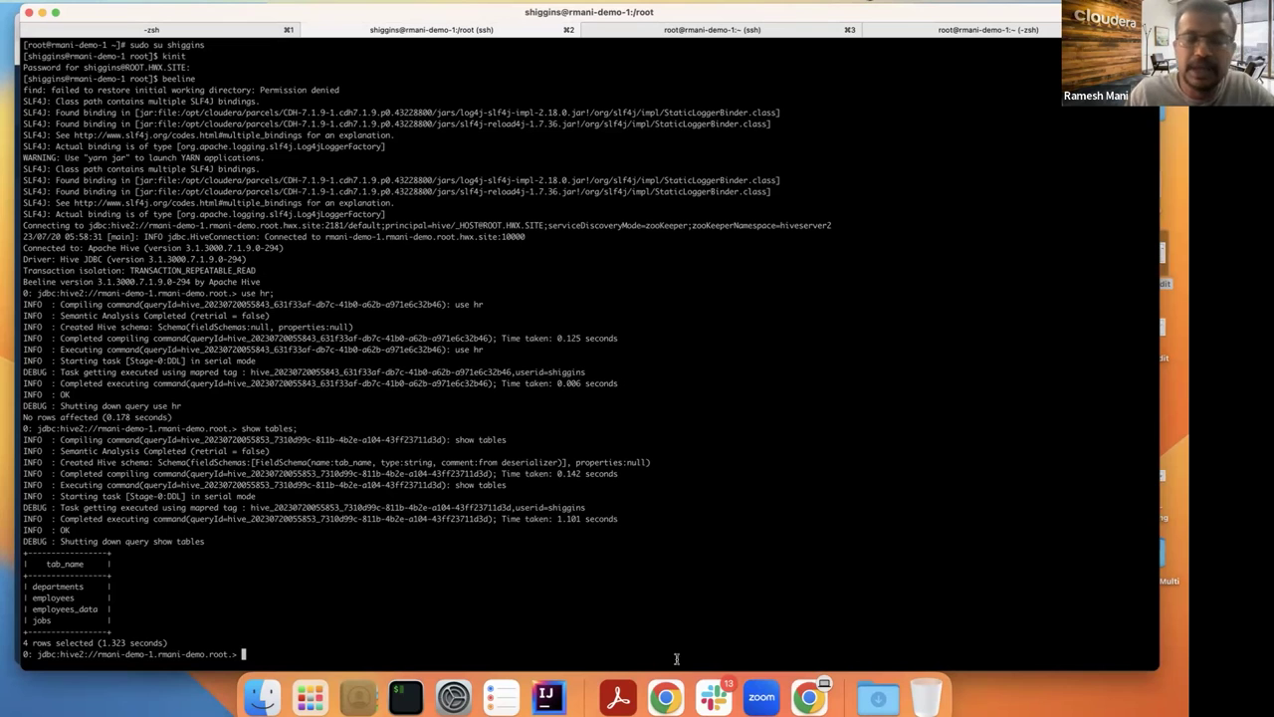
Step: Open Hadoop SQL policy 65, EMP DATA, showing hr select access for EMEA_ANALYST and US_ANALYST
{"action": "left_click", "coordinate": [662, 692]}
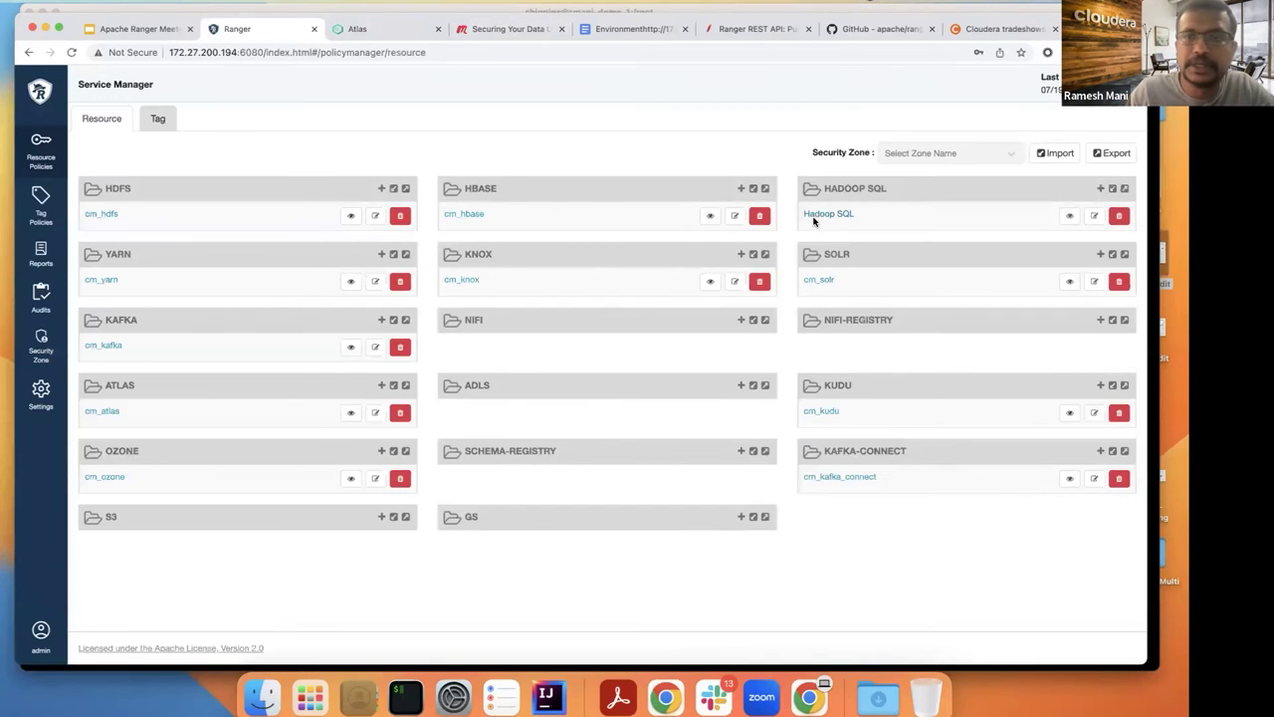
{"action": "left_click", "coordinate": [827, 214]}
{"action": "scroll", "coordinate": [543, 242], "scroll_direction": "down", "scroll_amount": 5}
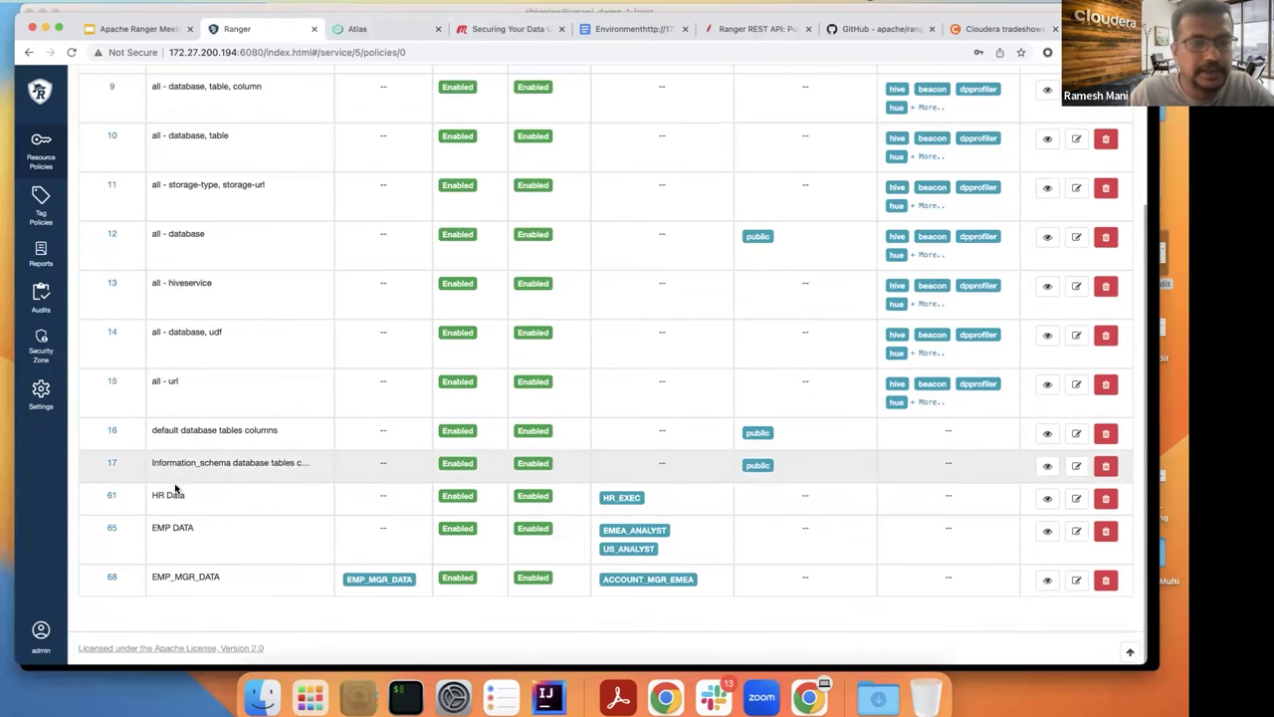
{"action": "left_click", "coordinate": [111, 531]}
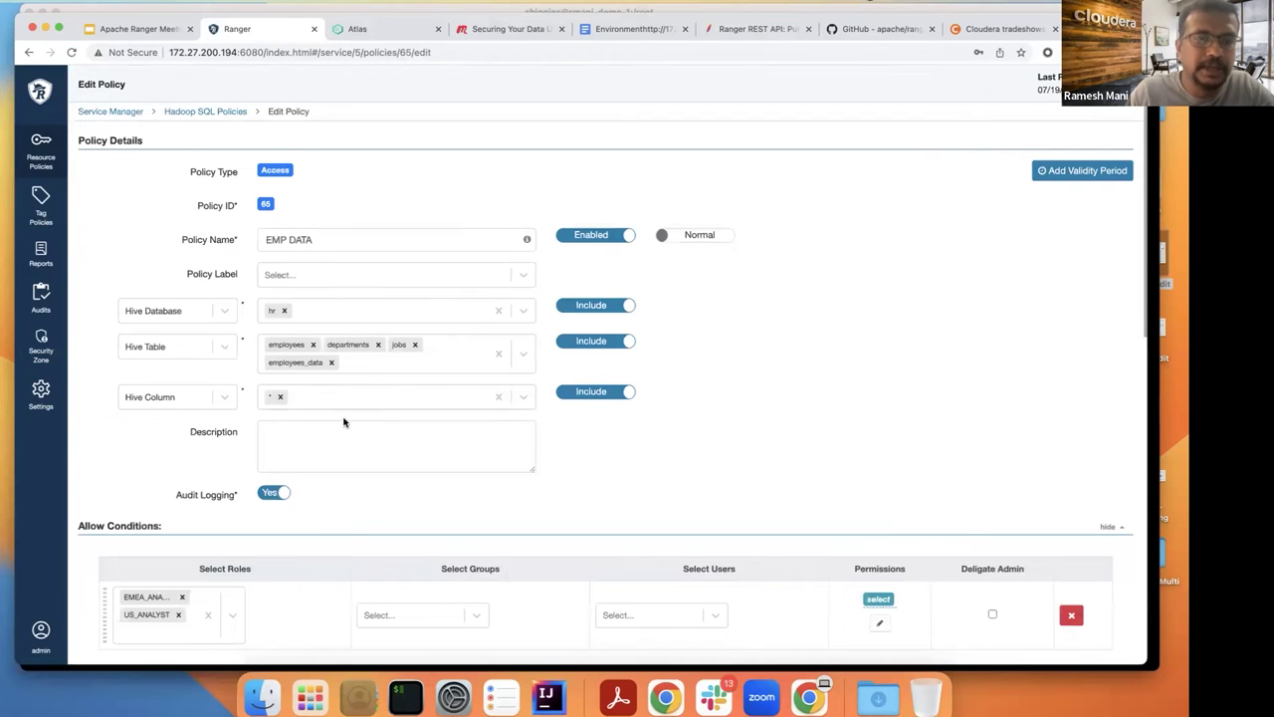
{"action": "scroll", "coordinate": [343, 422], "scroll_direction": "down", "scroll_amount": 1}
{"action": "scroll", "coordinate": [344, 422], "scroll_direction": "down", "scroll_amount": 1}
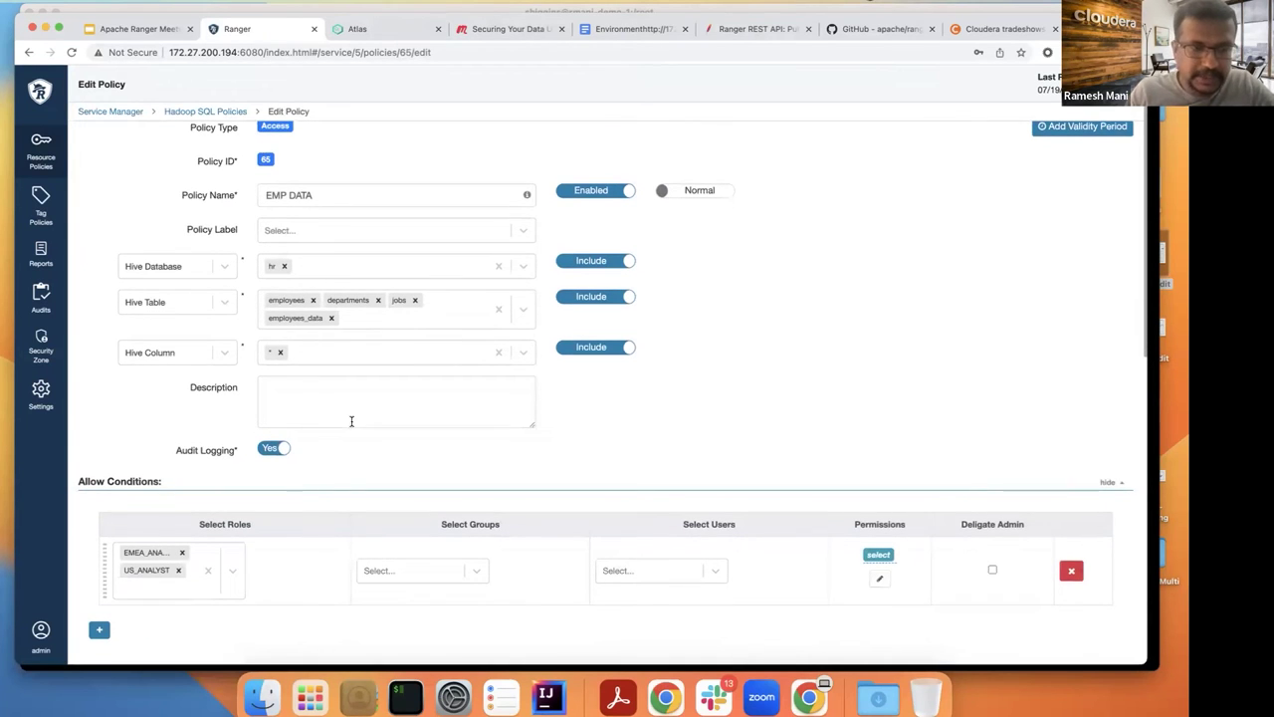
Step: Glance at the Beeline terminal, then return to the EMP DATA policy and open the user and role settings
{"action": "key", "text": "super+Tab"}
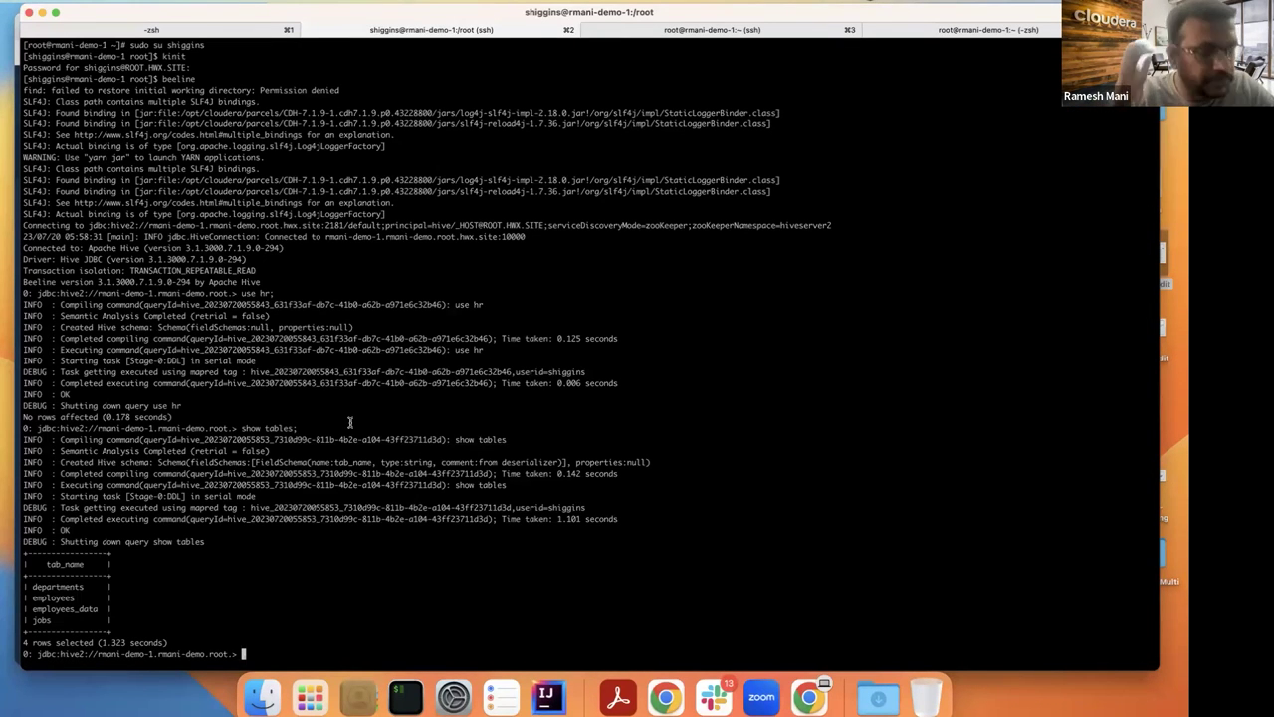
{"action": "key", "text": "super+Tab"}
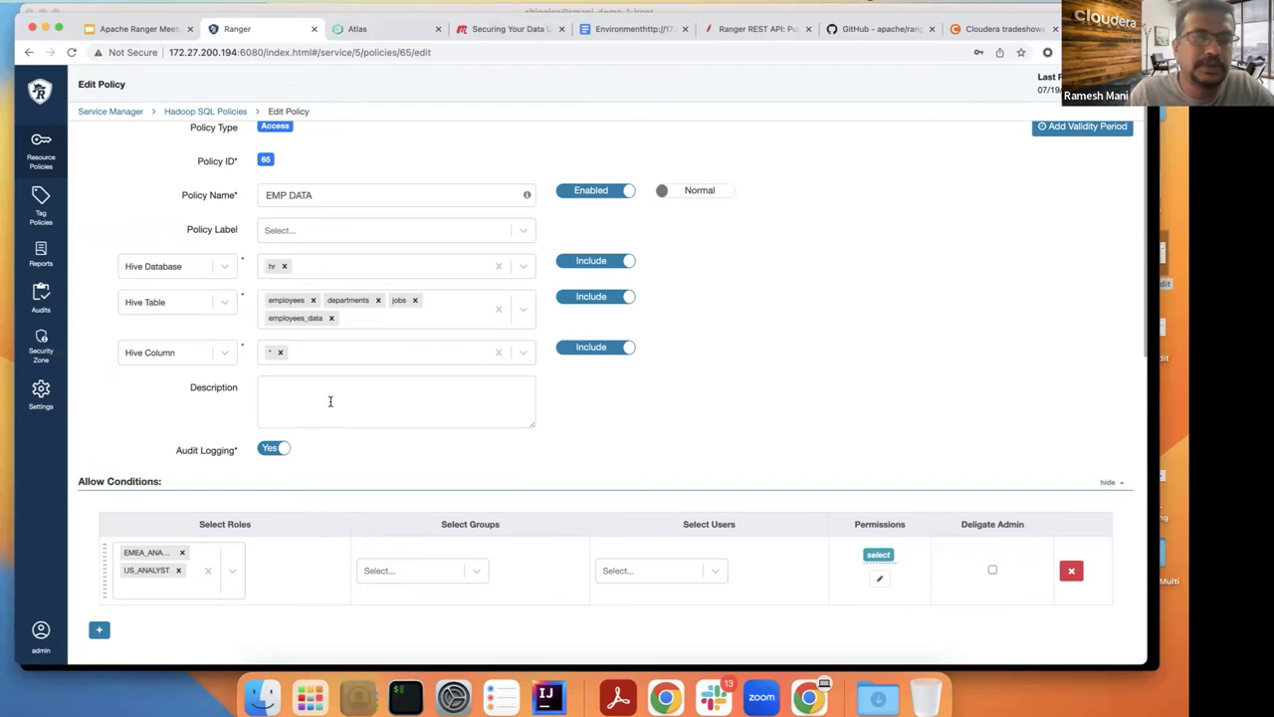
{"action": "scroll", "coordinate": [356, 310], "scroll_direction": "up", "scroll_amount": 1}
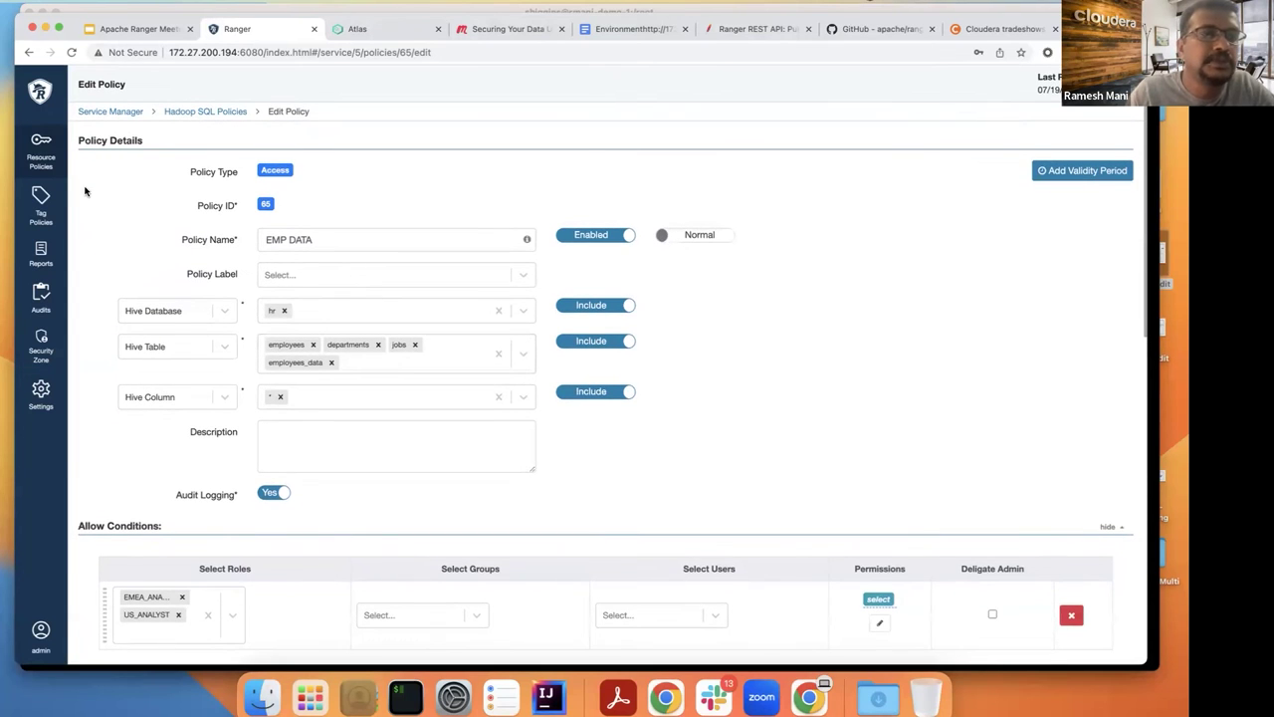
{"action": "left_click", "coordinate": [41, 396]}
Step: Check which users belong to the US_ANALYST role
{"action": "left_click", "coordinate": [97, 106]}
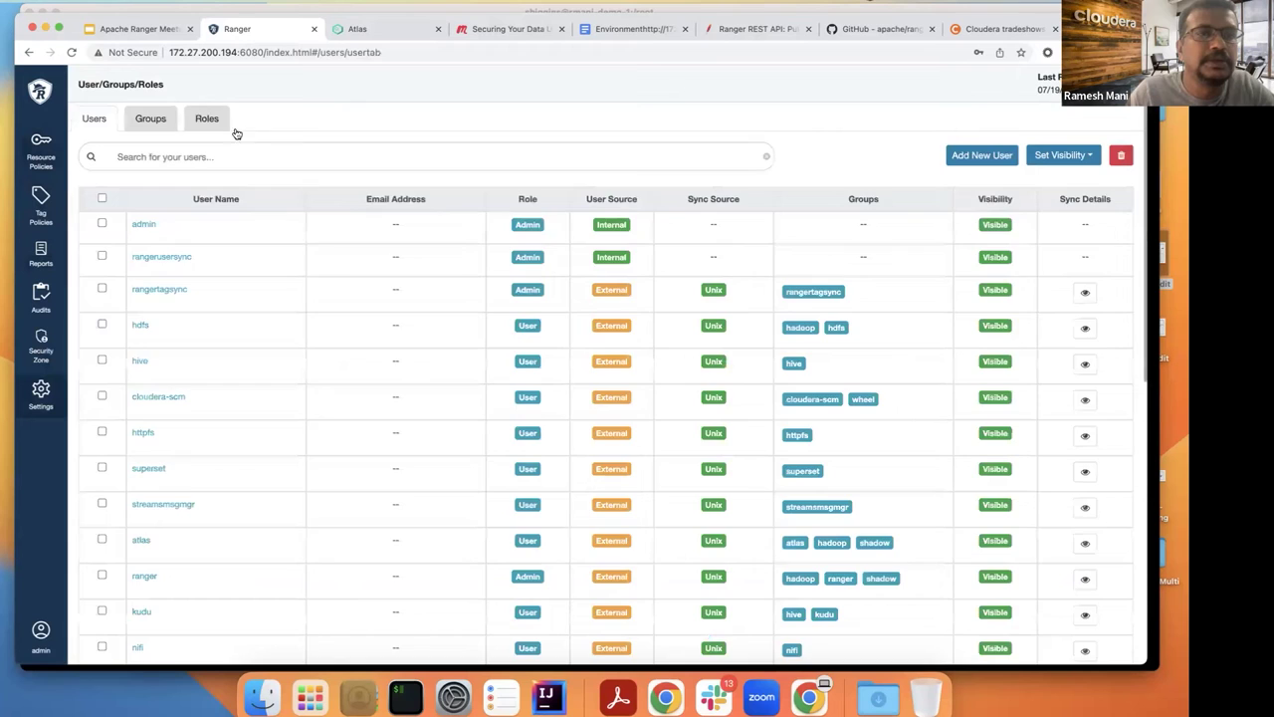
{"action": "left_click", "coordinate": [219, 126]}
{"action": "left_click", "coordinate": [162, 254]}
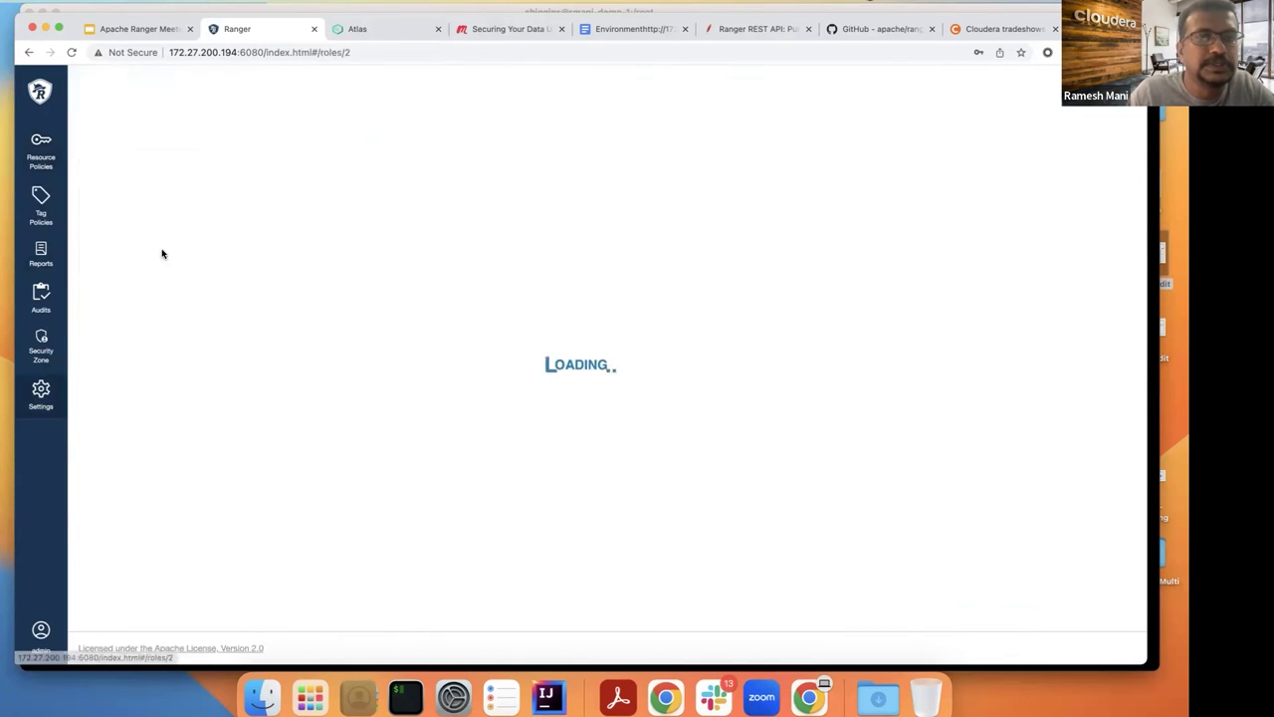
{"action": "left_click_drag", "start_coordinate": [244, 302], "coordinate": [193, 300]}
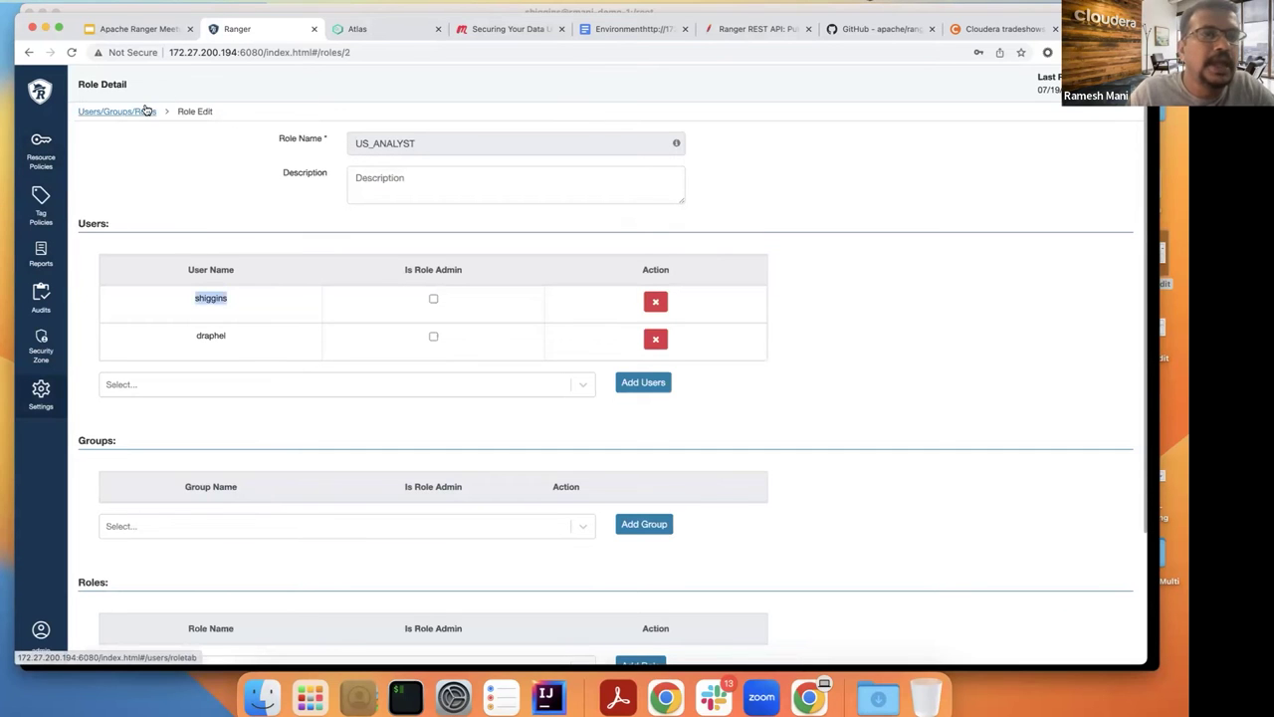
Step: Reopen the Hadoop SQL EMP DATA policy, then switch to the Beeline terminal
{"action": "left_click", "coordinate": [41, 150]}
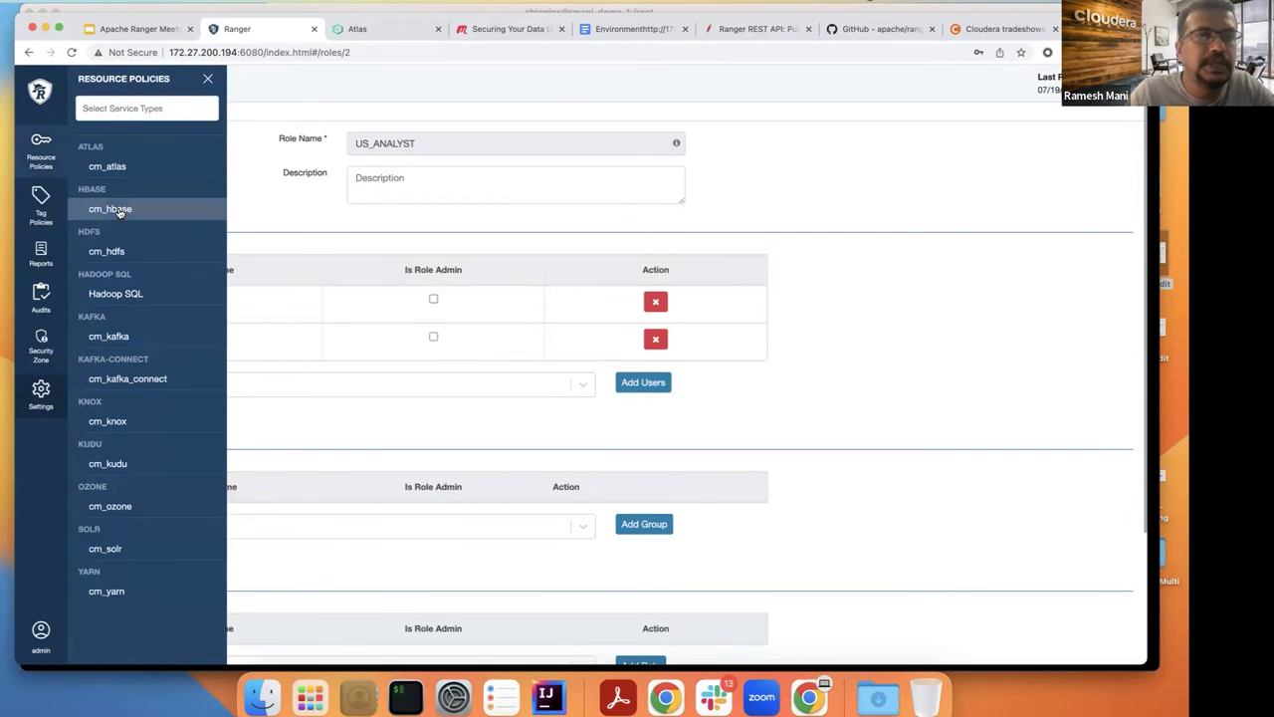
{"action": "left_click", "coordinate": [46, 105]}
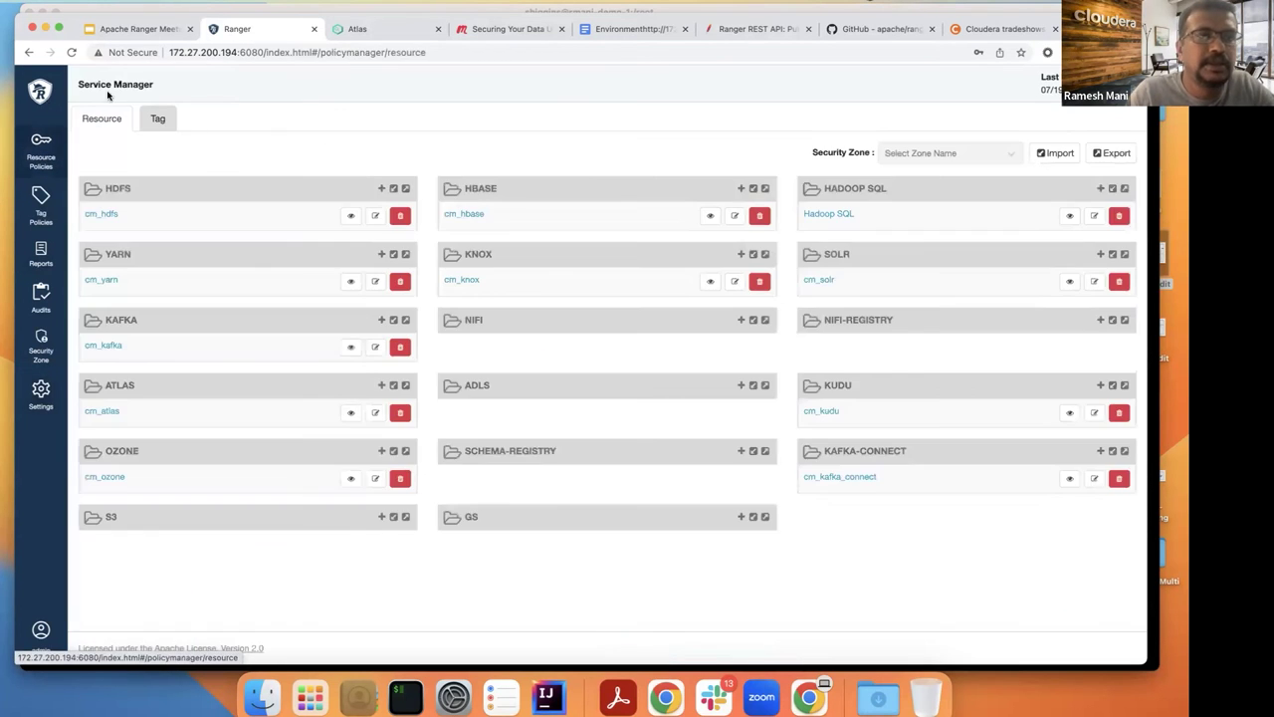
{"action": "left_click", "coordinate": [823, 212]}
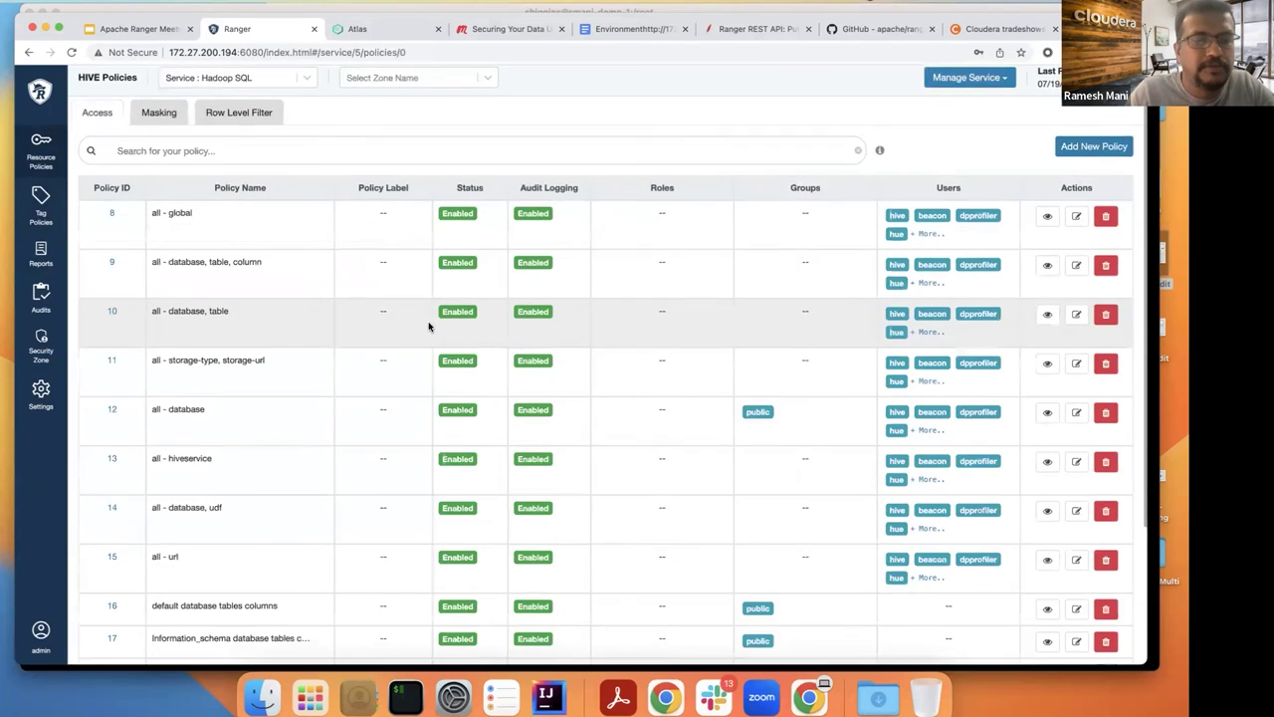
{"action": "scroll", "coordinate": [222, 472], "scroll_direction": "down", "scroll_amount": 4}
{"action": "left_click", "coordinate": [112, 527]}
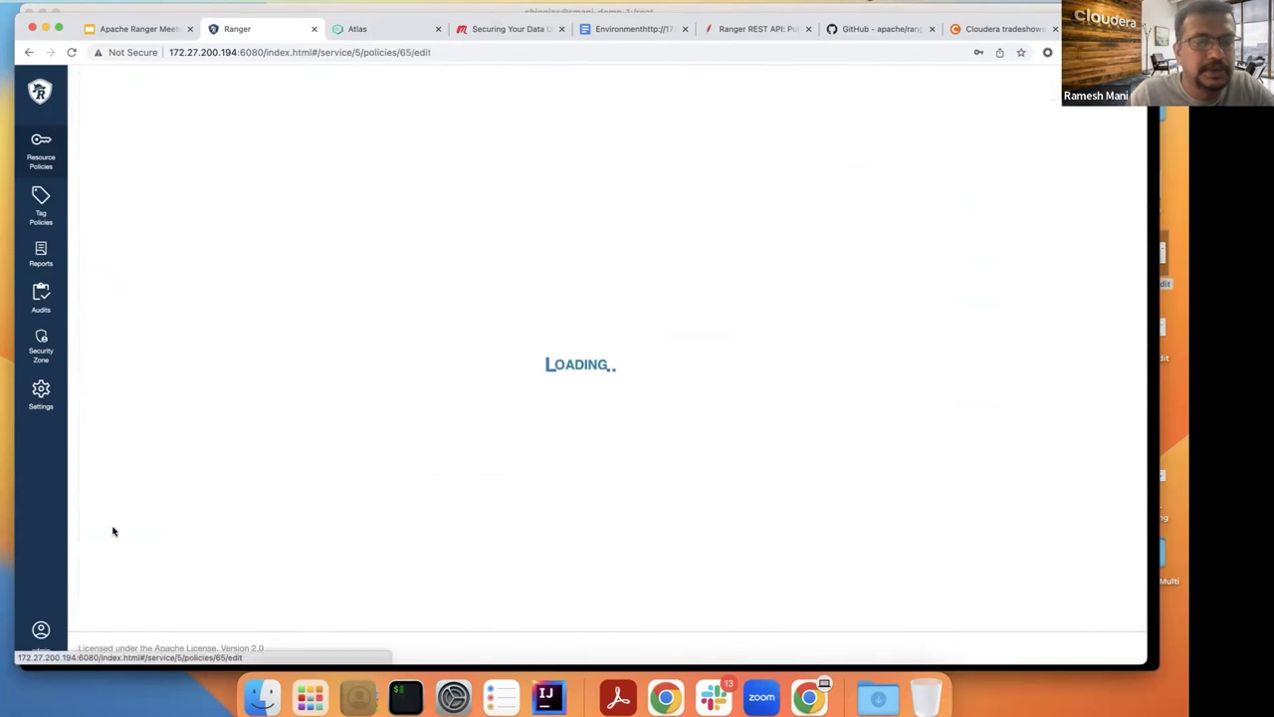
{"action": "scroll", "coordinate": [222, 449], "scroll_direction": "down", "scroll_amount": 2}
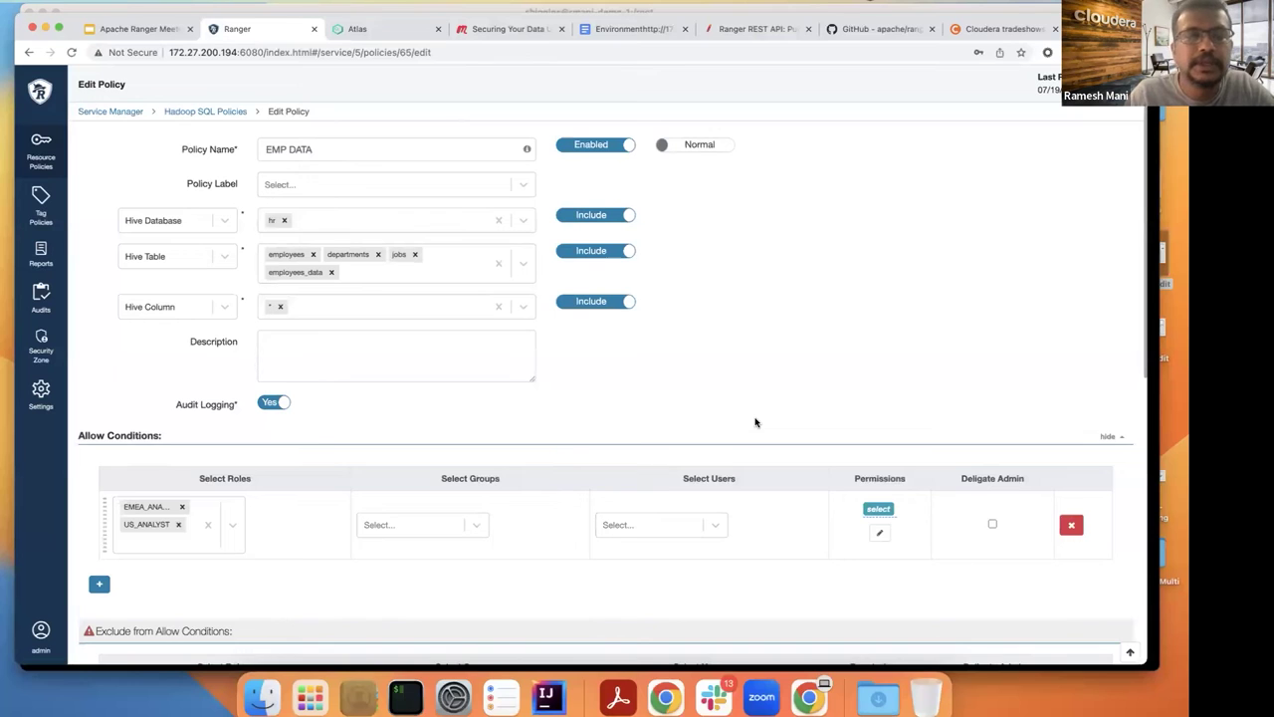
{"action": "key", "text": "super+Tab"}
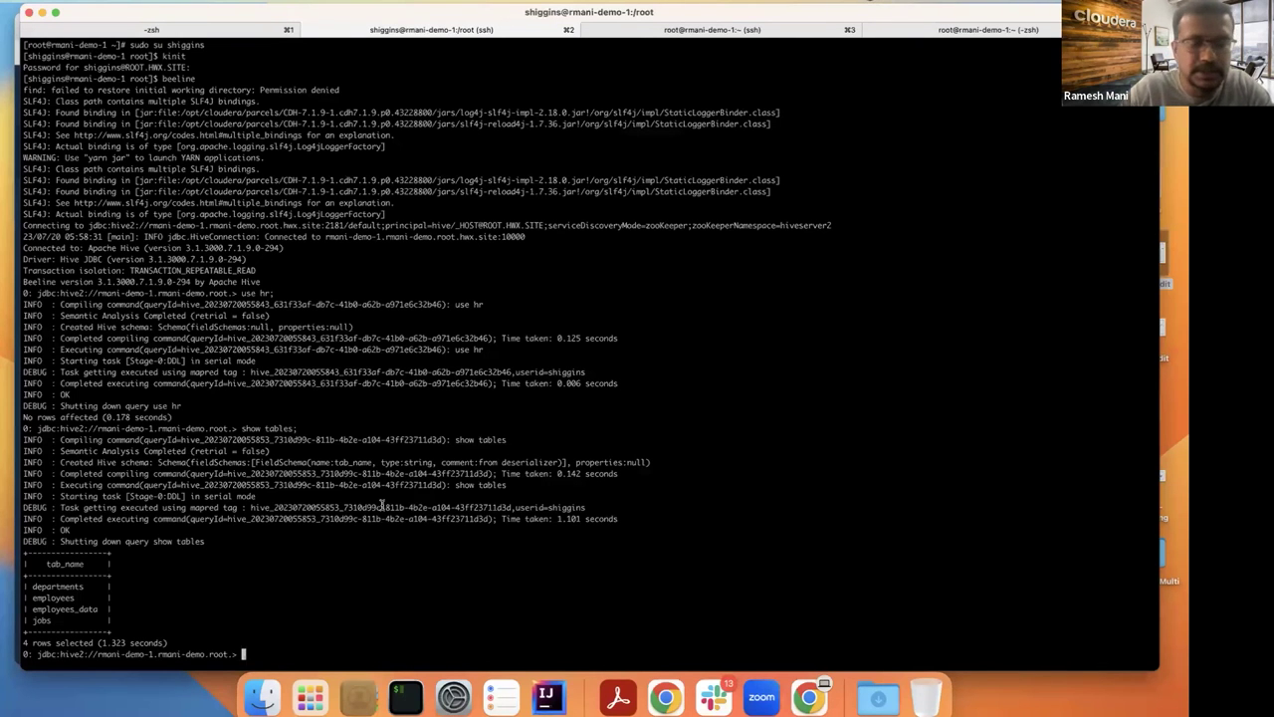
Step: Run 'select * from employees_data;' in Beeline, then return to the Ranger policy page
{"action": "double_click", "coordinate": [85, 608]}
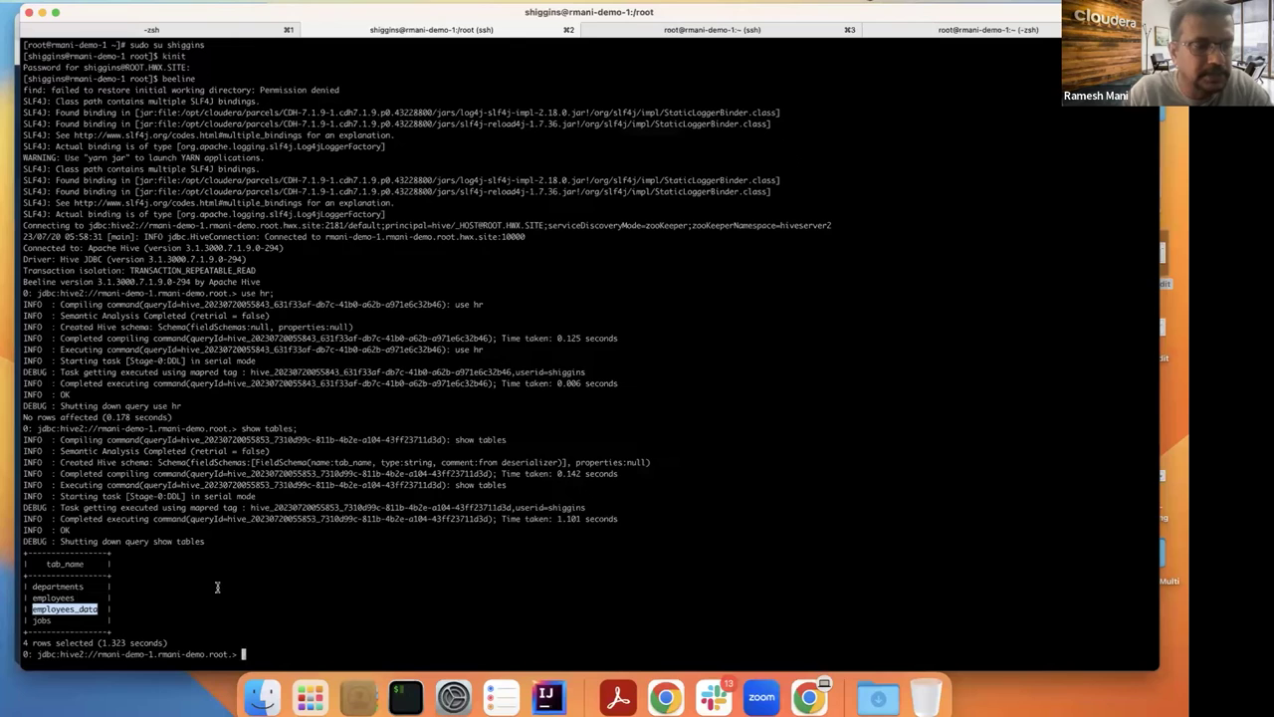
{"action": "type", "text": "select "}
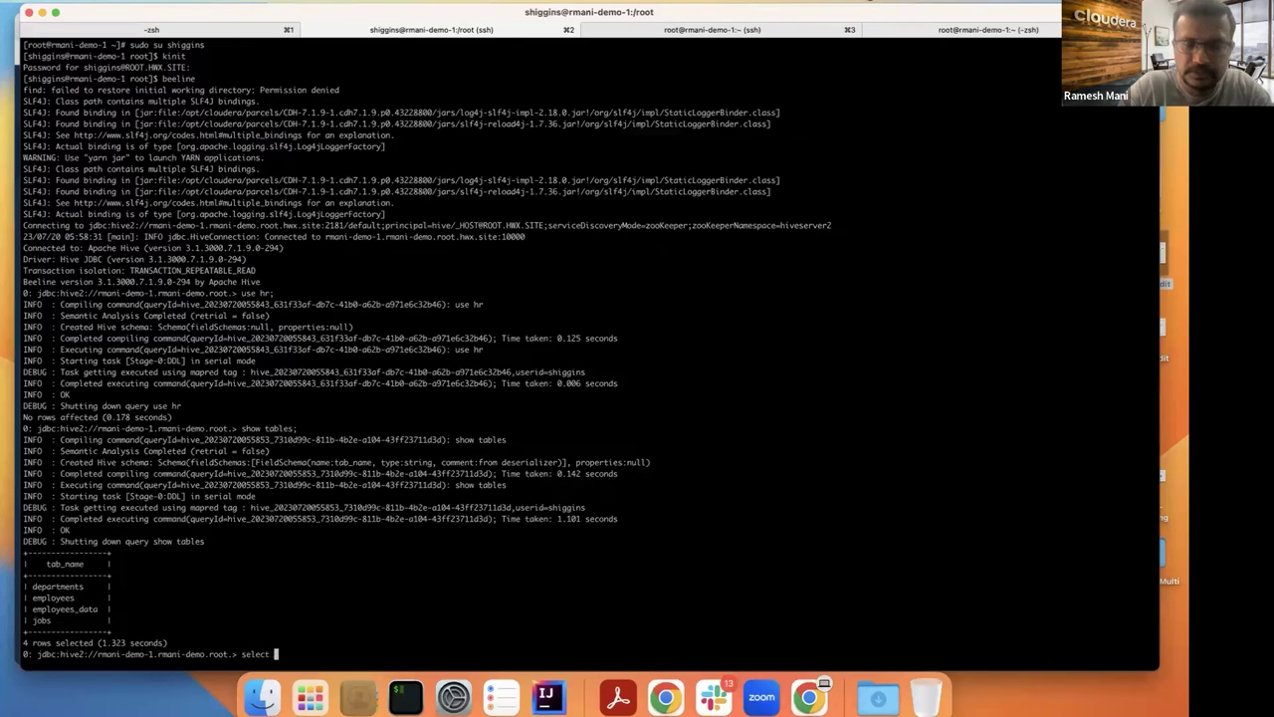
{"action": "type", "text": "* from employe"}
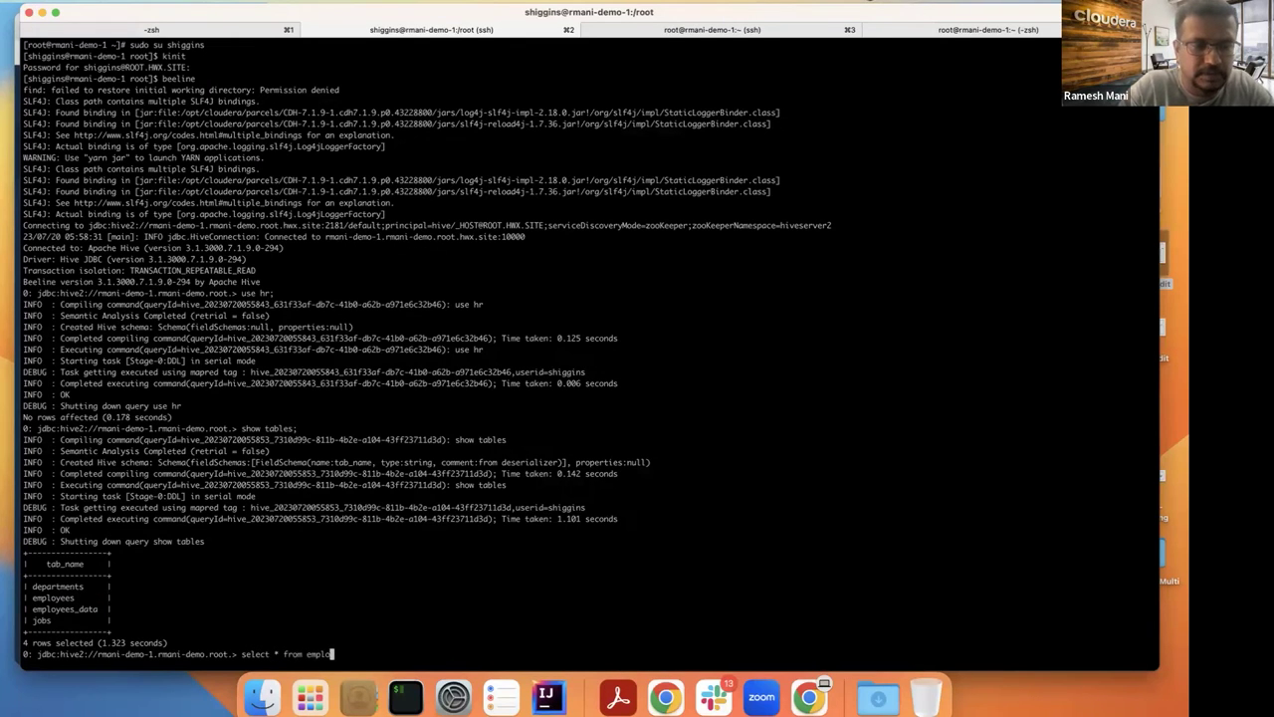
{"action": "type", "text": "es_data;"}
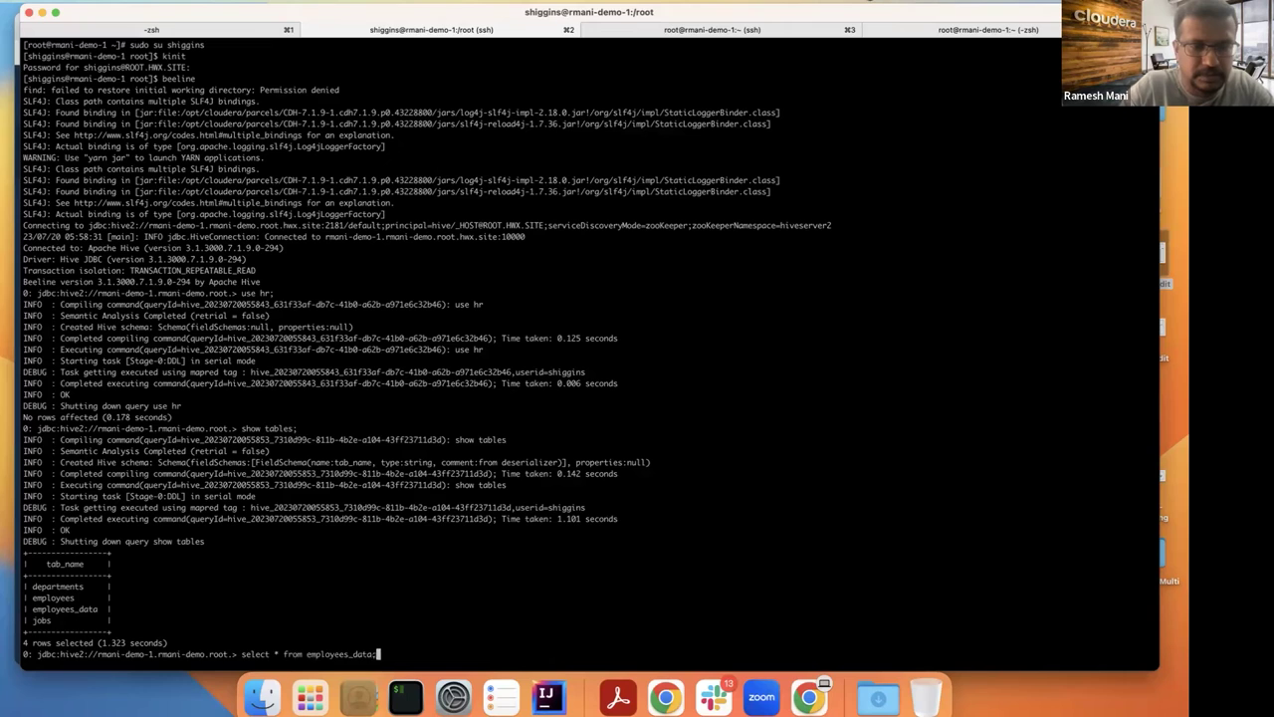
{"action": "key", "text": "Return"}
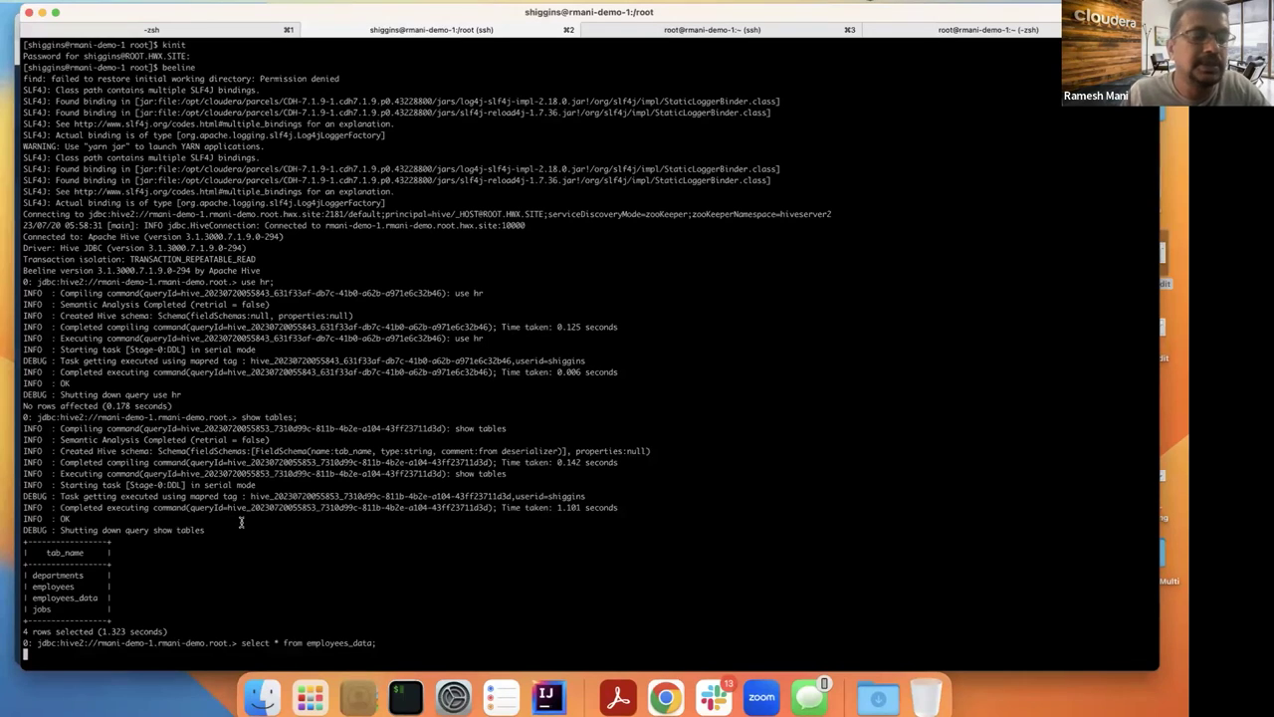
{"action": "key", "text": "super+Tab"}
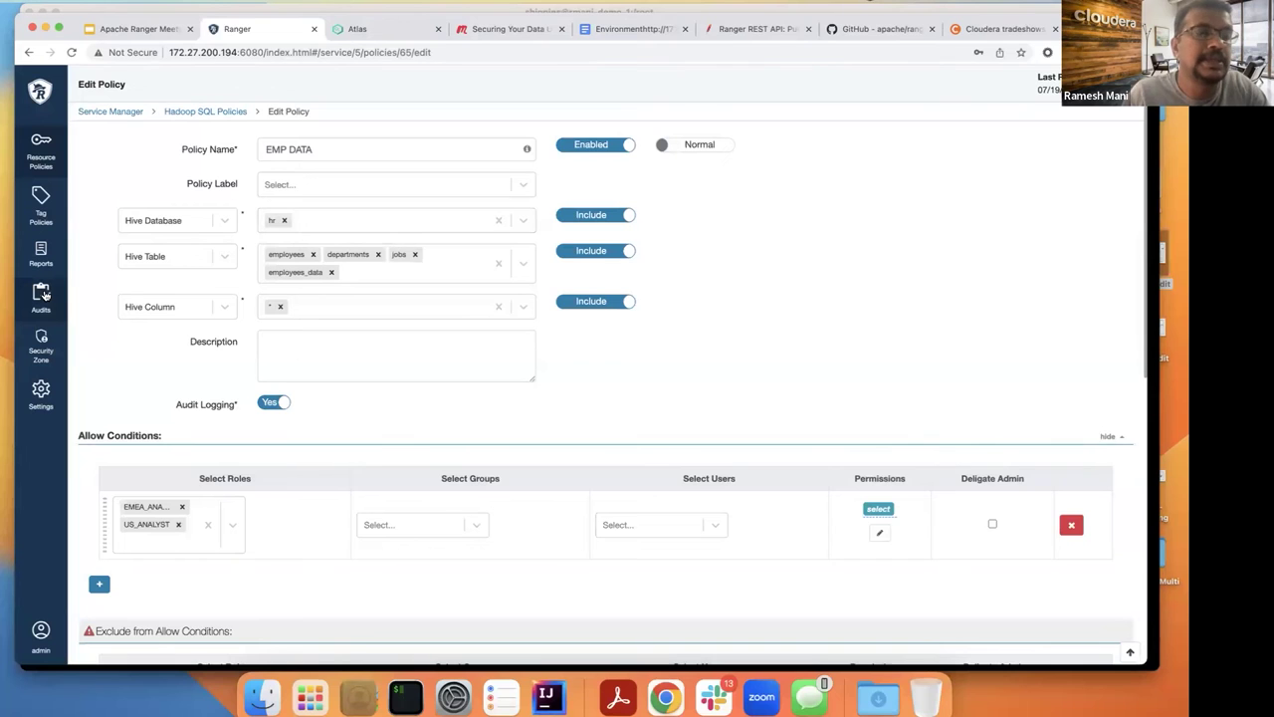
Step: Filter the Ranger access audit log by the demo Hive user's name
{"action": "mouse_move", "coordinate": [44, 295]}
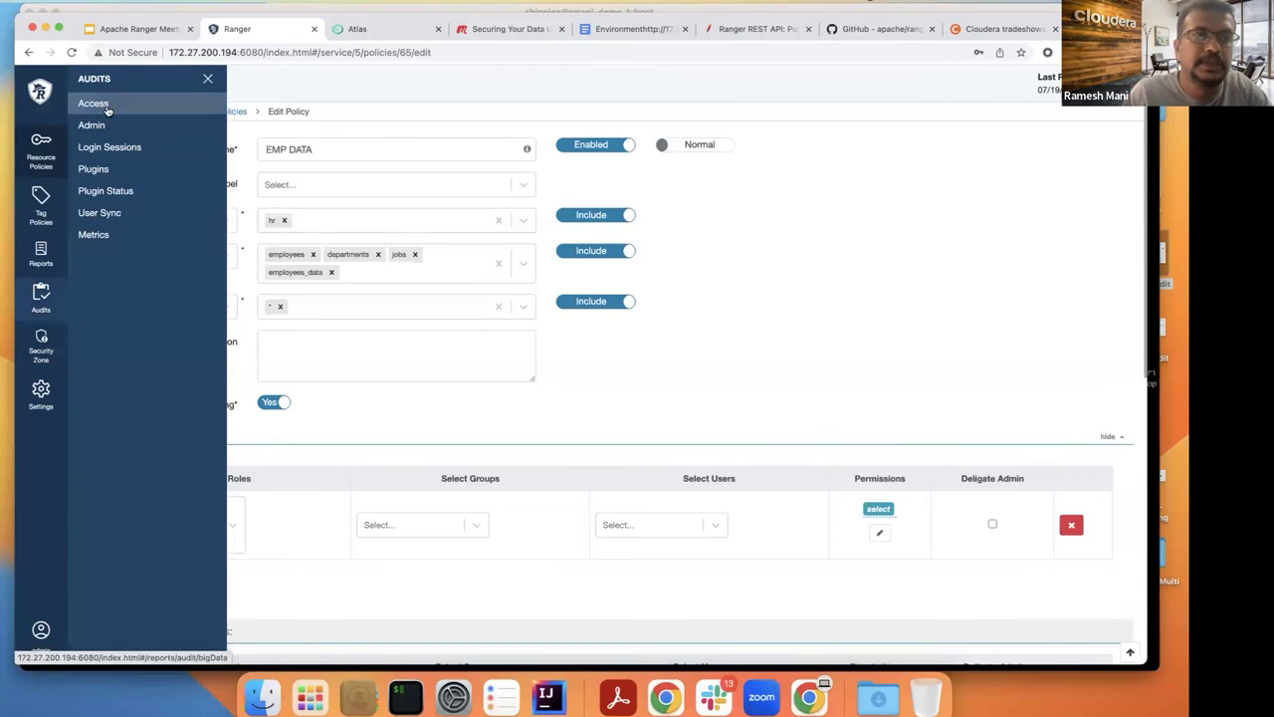
{"action": "left_click", "coordinate": [112, 109]}
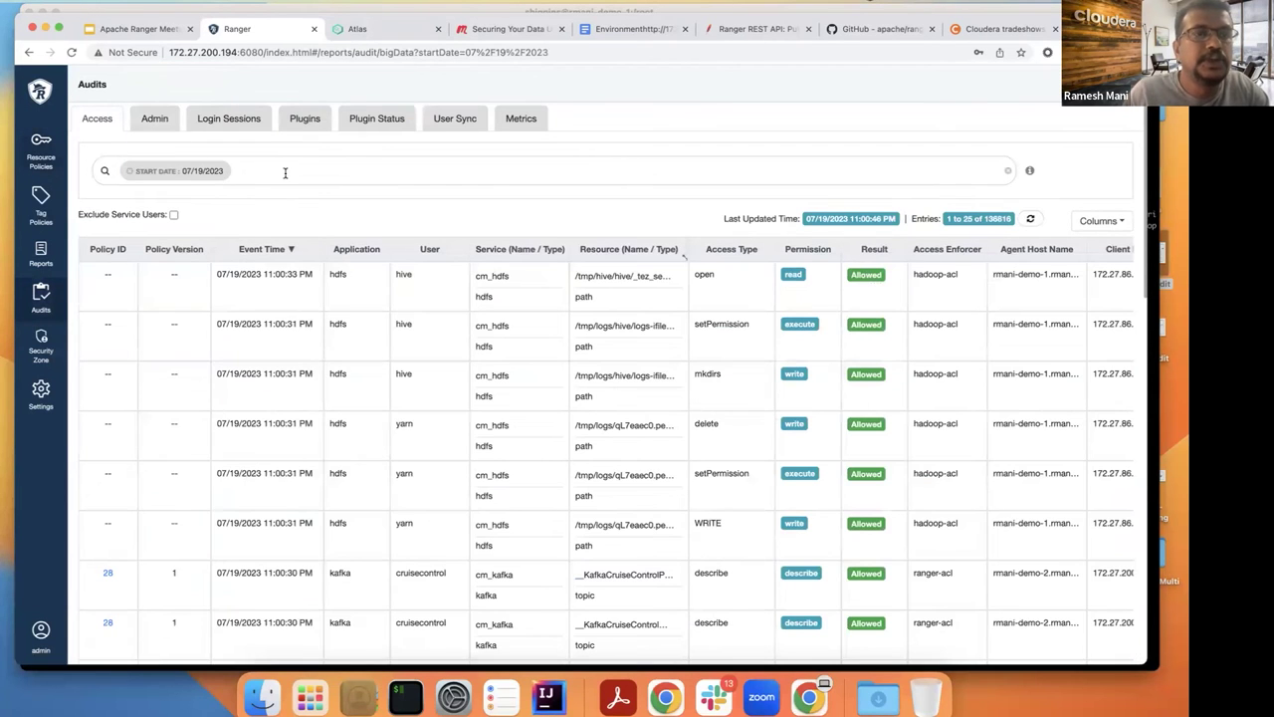
{"action": "left_click", "coordinate": [283, 173]}
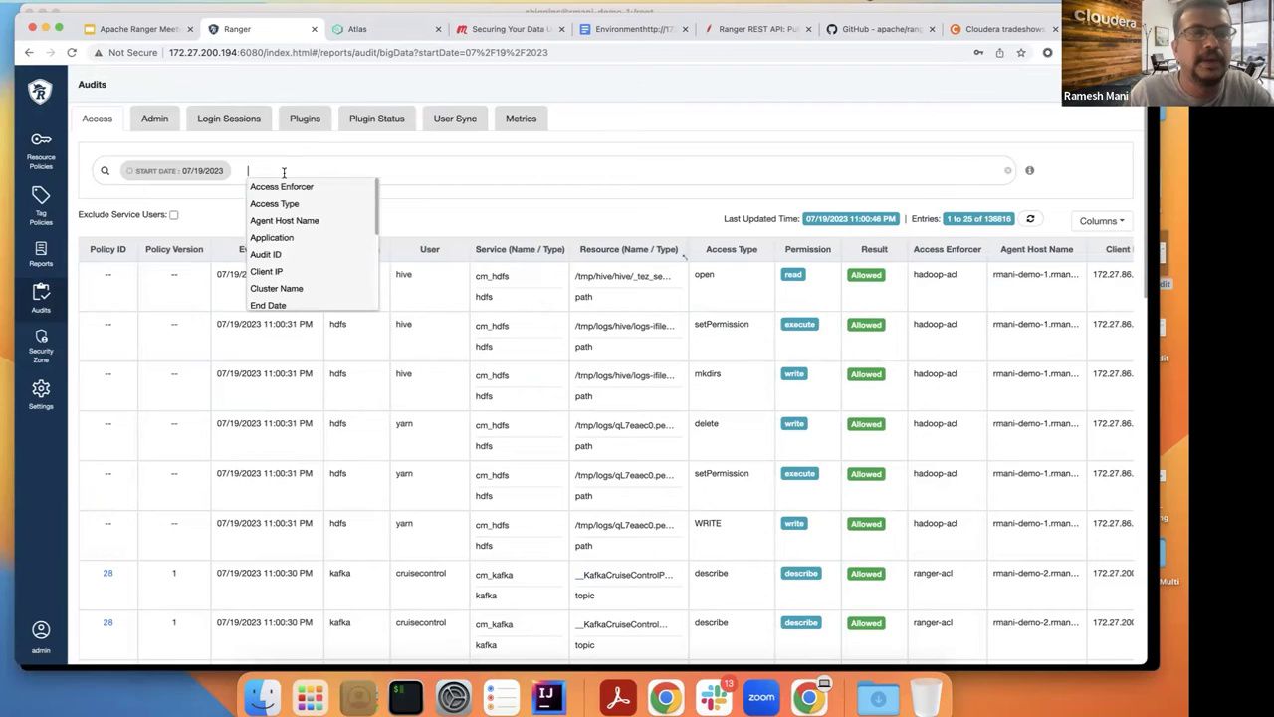
{"action": "scroll", "coordinate": [282, 244], "scroll_direction": "down", "scroll_amount": 2}
{"action": "scroll", "coordinate": [282, 267], "scroll_direction": "down", "scroll_amount": 3}
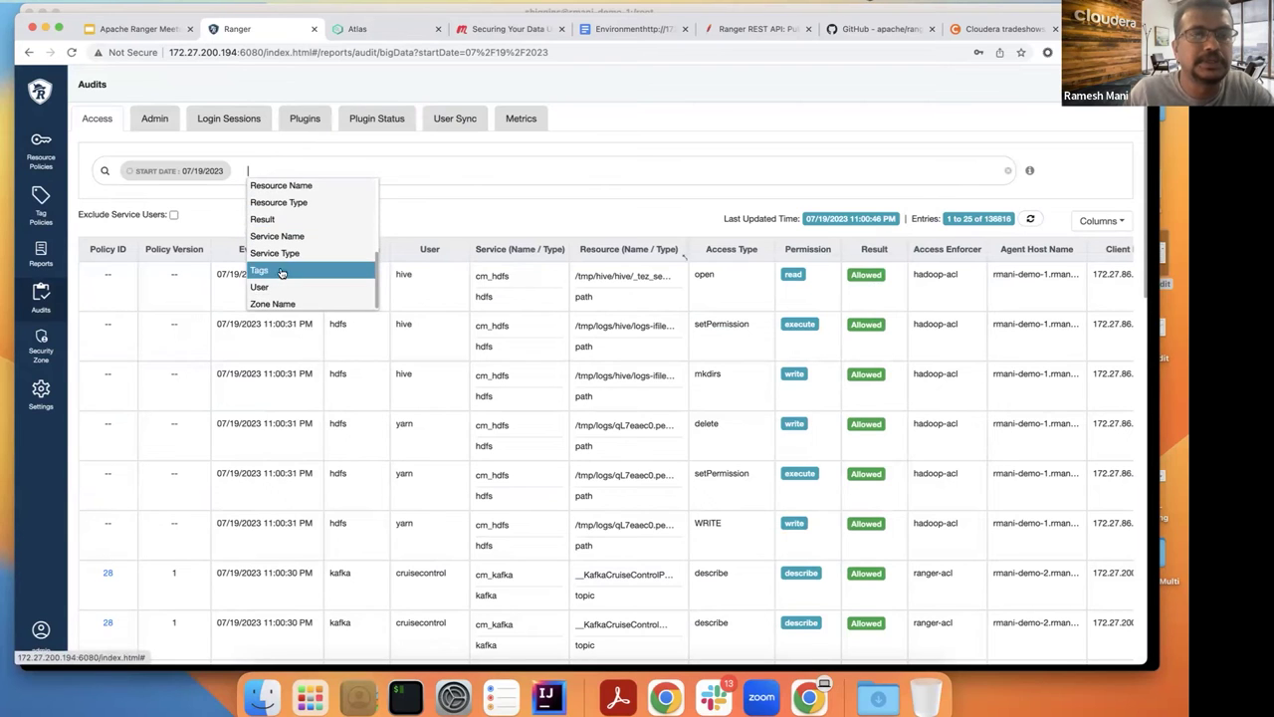
{"action": "left_click", "coordinate": [276, 286]}
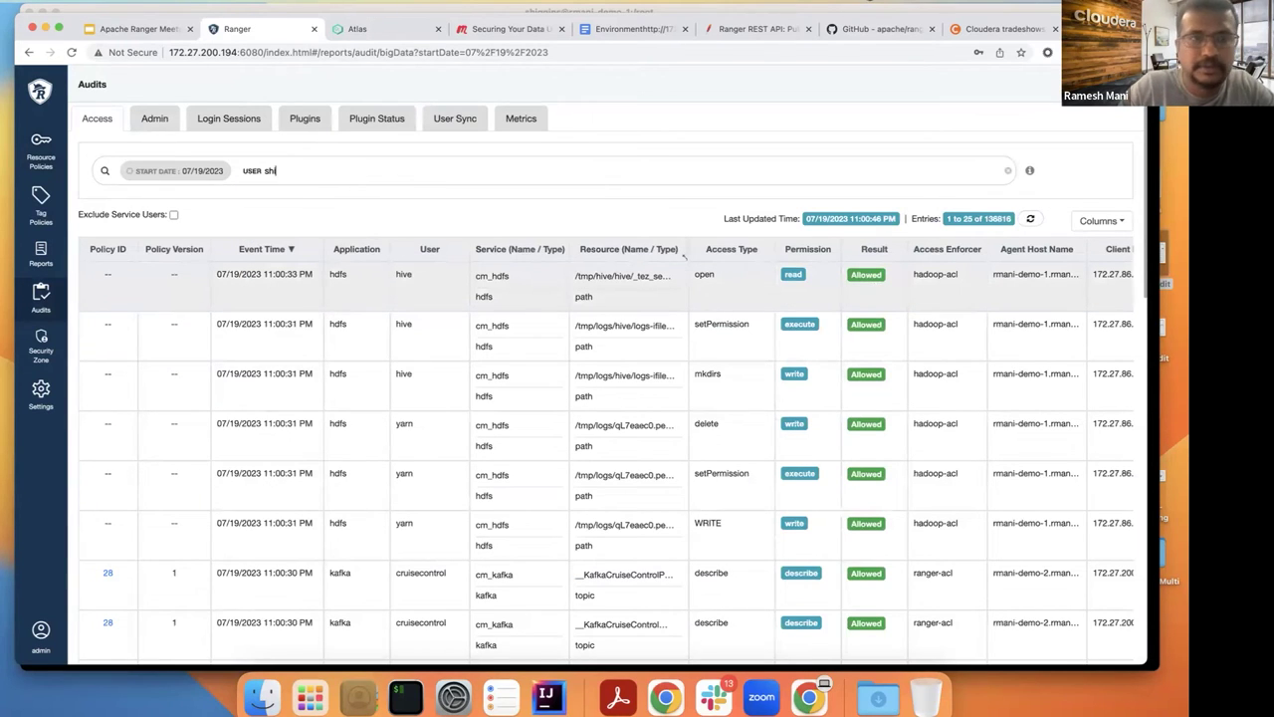
{"action": "key", "text": "Return"}
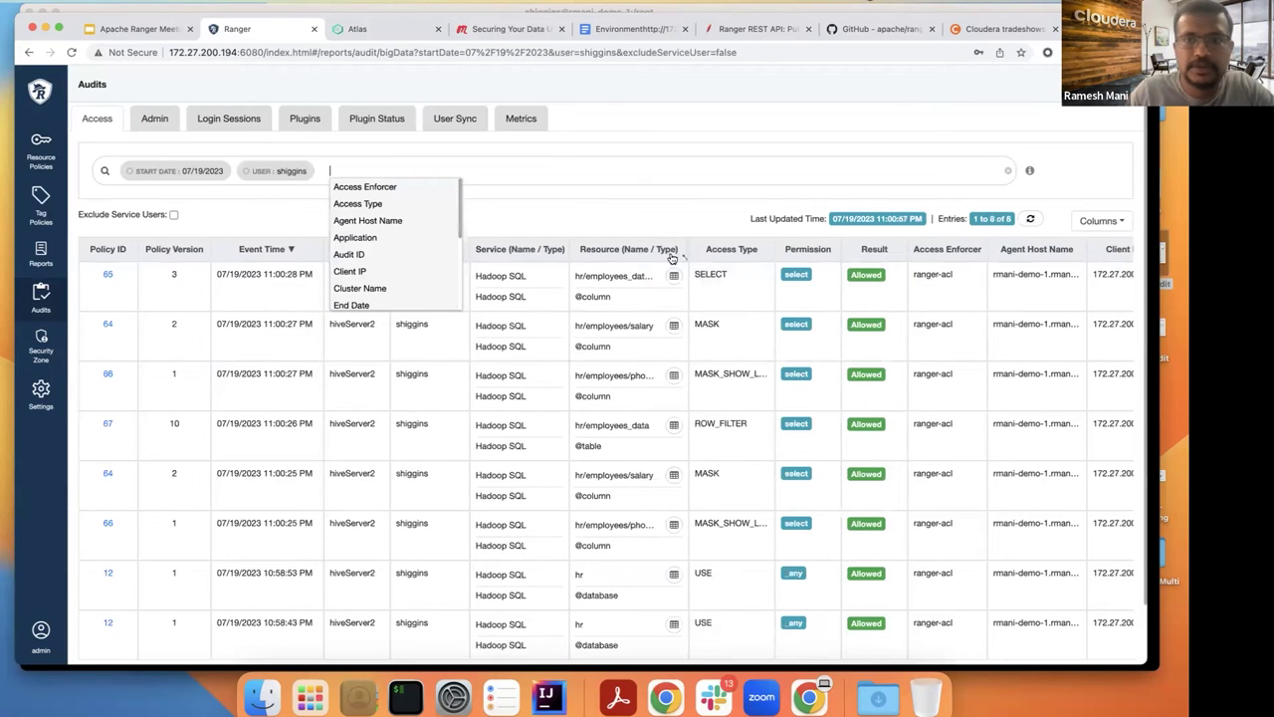
{"action": "left_click", "coordinate": [652, 209]}
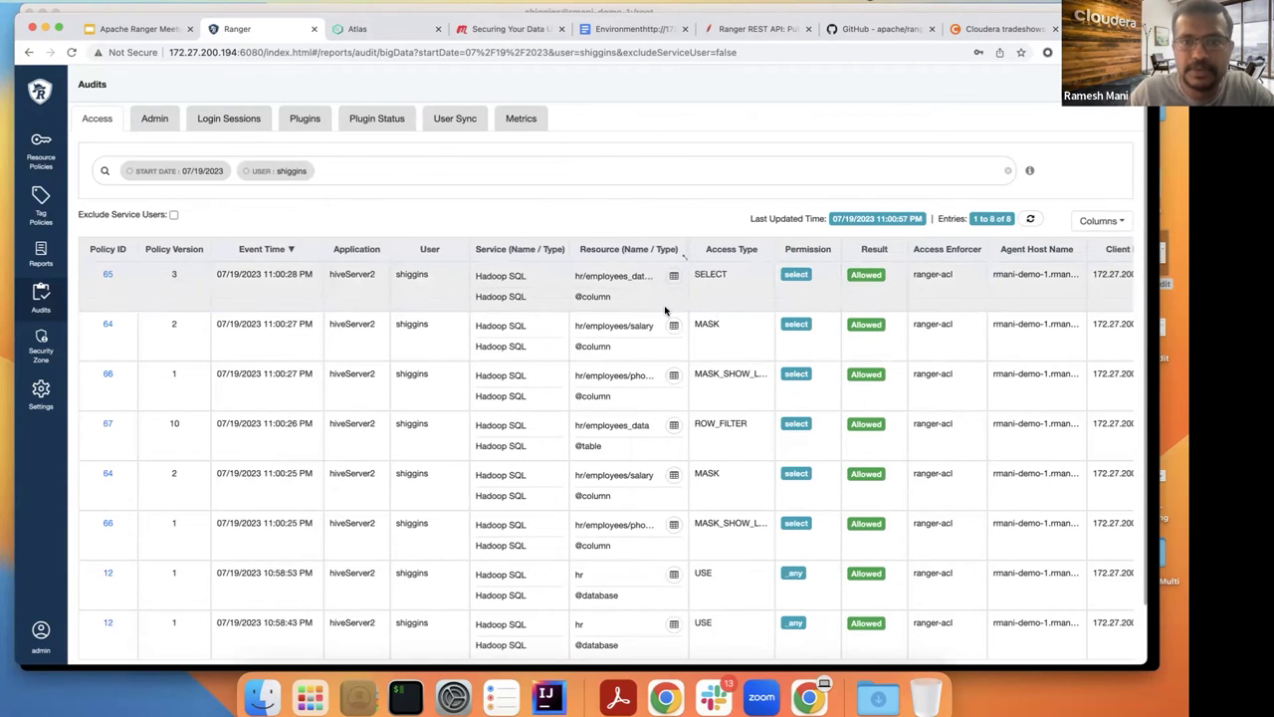
Step: Inspect the audit entries' Hive queries and details, including policy 65's select * from employees_data
{"action": "scroll", "coordinate": [696, 451], "scroll_direction": "down", "scroll_amount": 2}
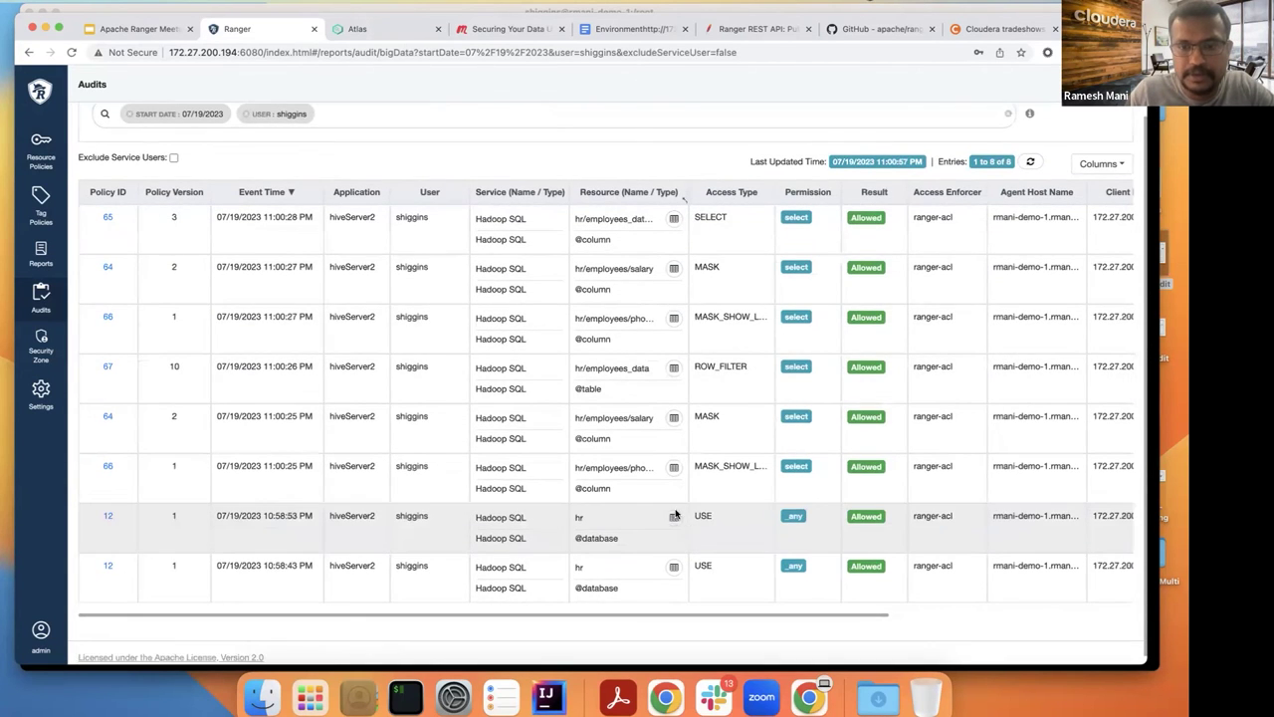
{"action": "left_click", "coordinate": [675, 517]}
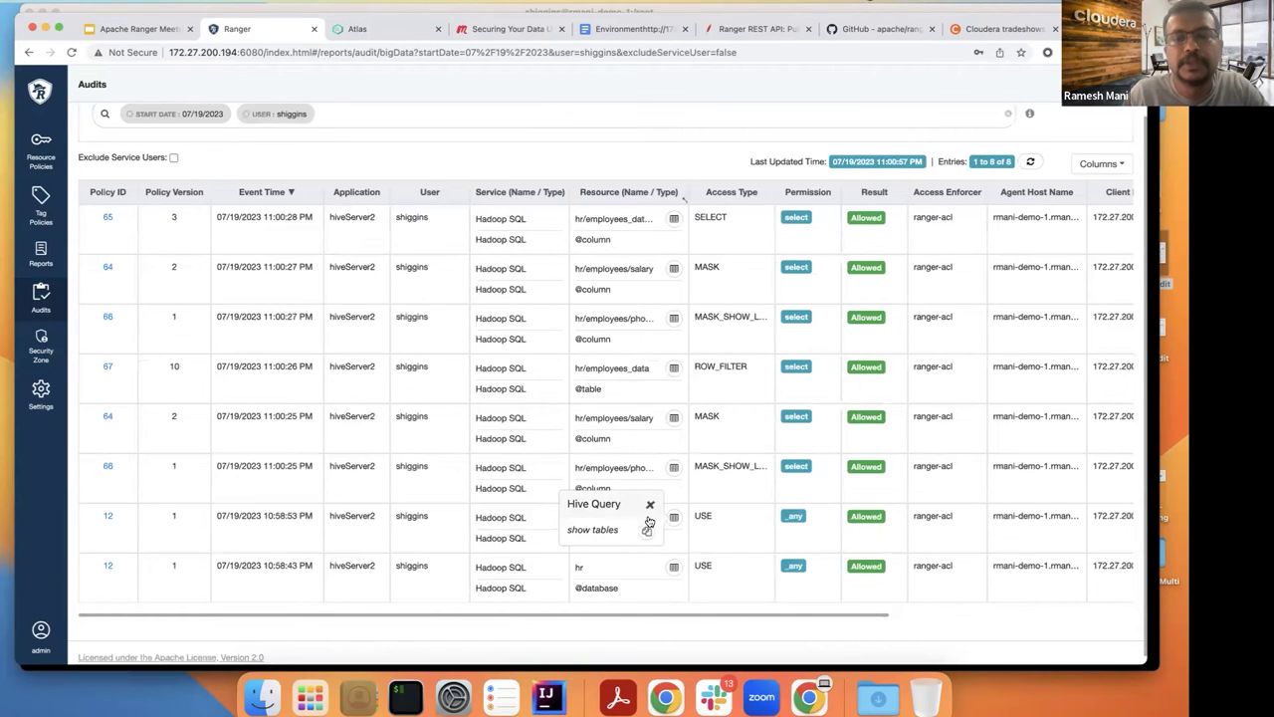
{"action": "left_click", "coordinate": [728, 495]}
{"action": "left_click", "coordinate": [830, 106]}
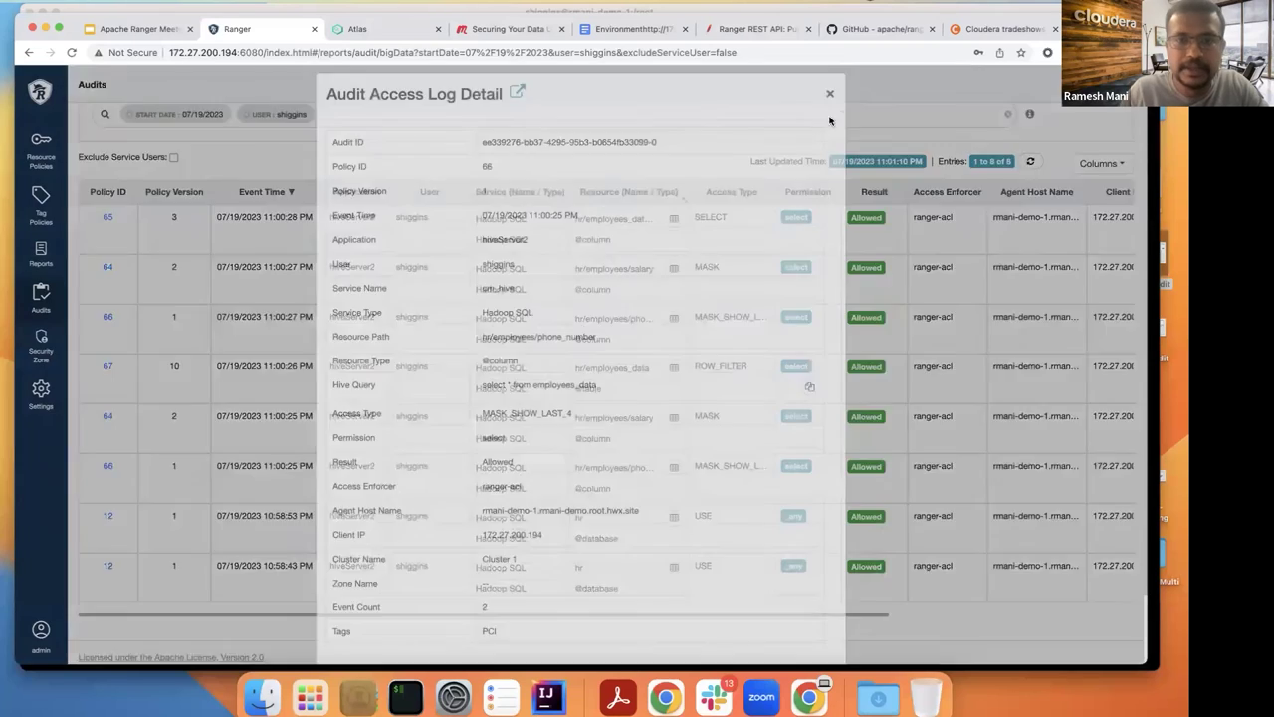
{"action": "left_click", "coordinate": [405, 697]}
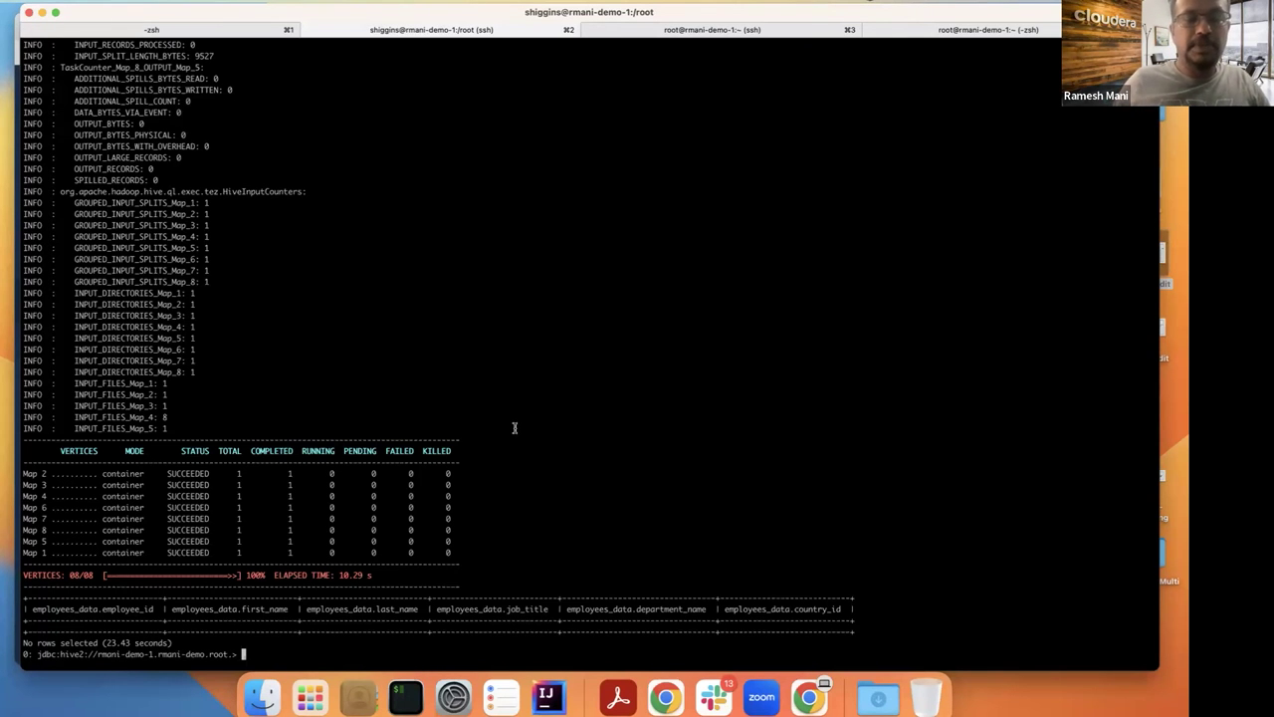
{"action": "scroll", "coordinate": [515, 428], "scroll_direction": "up", "scroll_amount": 15}
{"action": "scroll", "coordinate": [515, 428], "scroll_direction": "down", "scroll_amount": 15}
{"action": "key", "text": "super+Tab"}
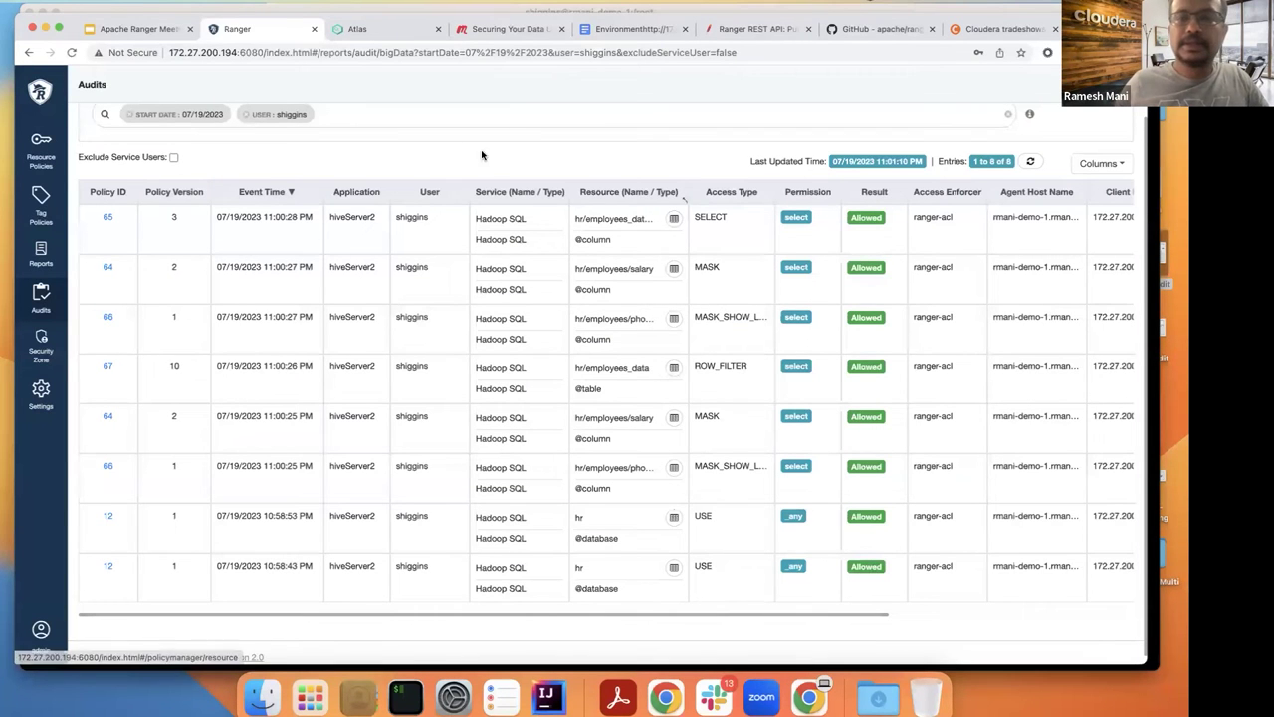
{"action": "left_click", "coordinate": [674, 220]}
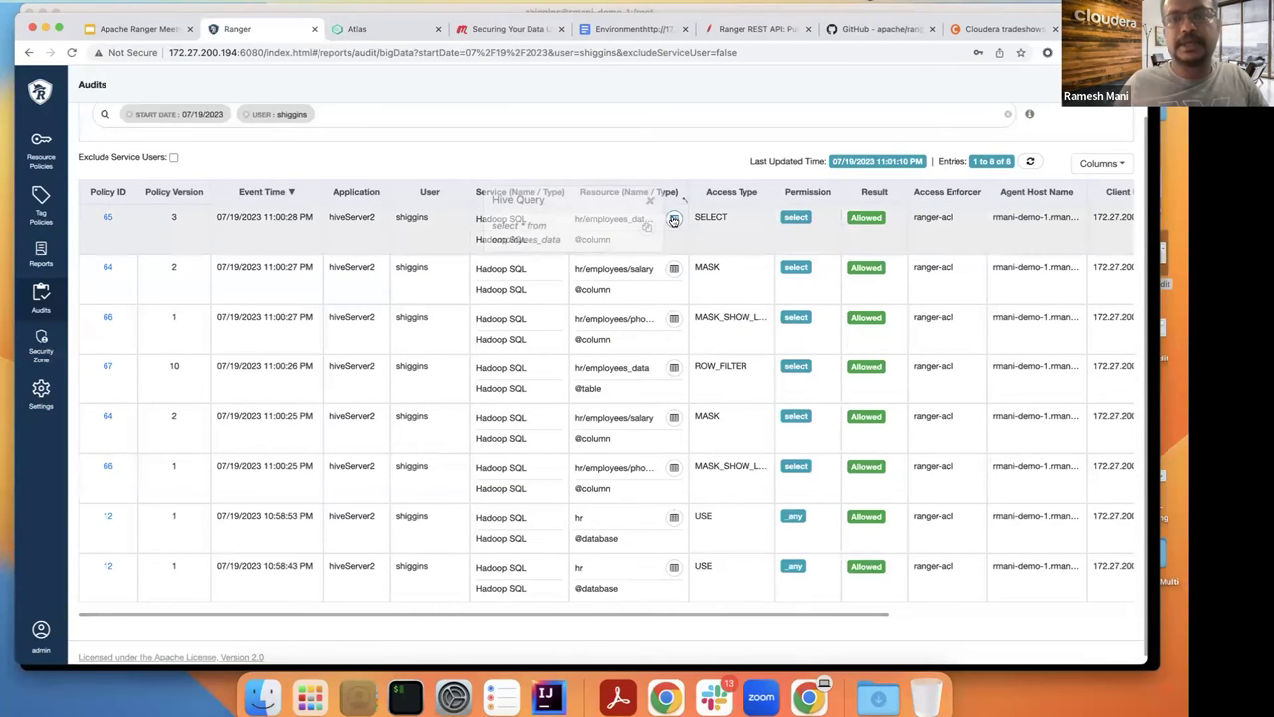
{"action": "left_click", "coordinate": [702, 164]}
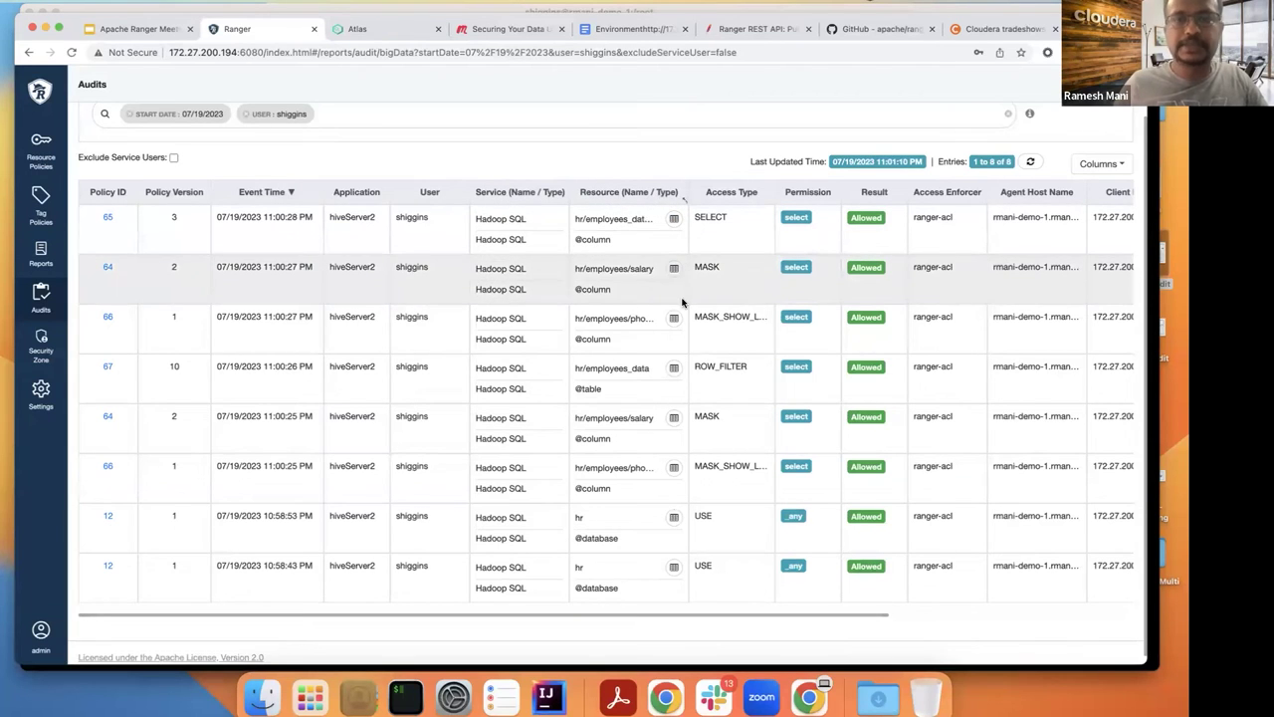
Step: Run 'select * from employees;' in Beeline
{"action": "key", "text": "super+Tab"}
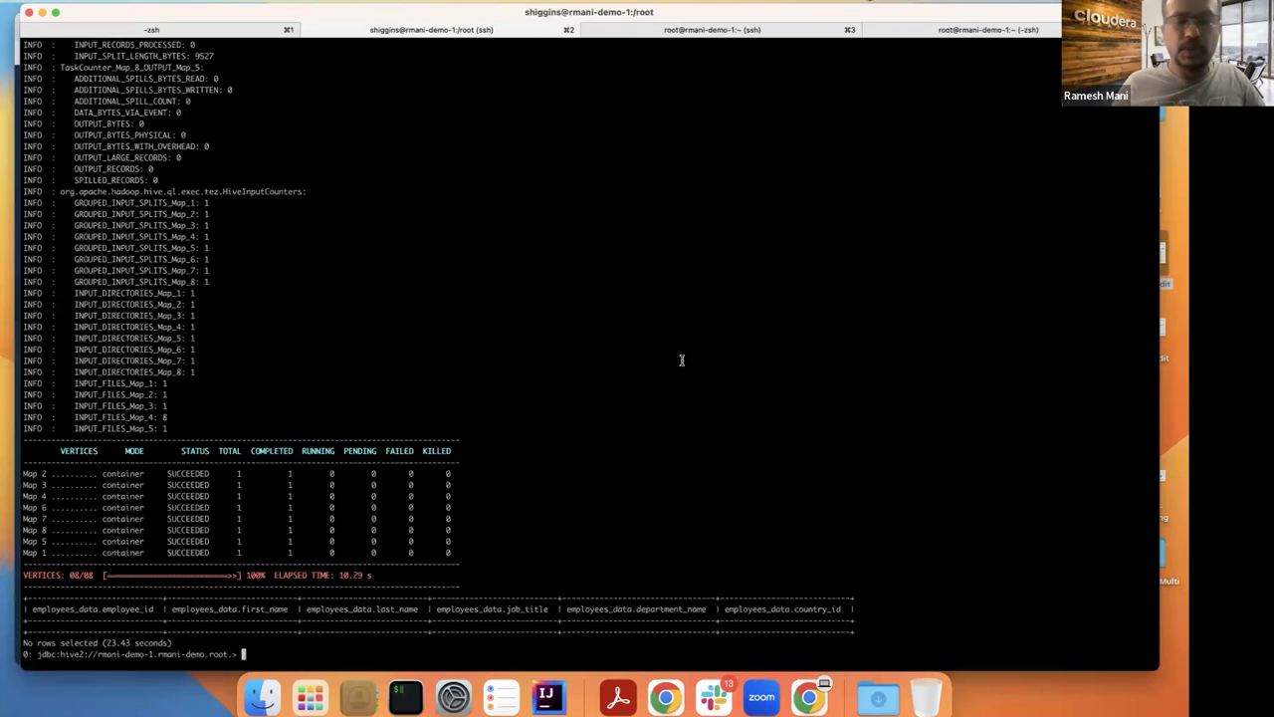
{"action": "type", "text": "sel"}
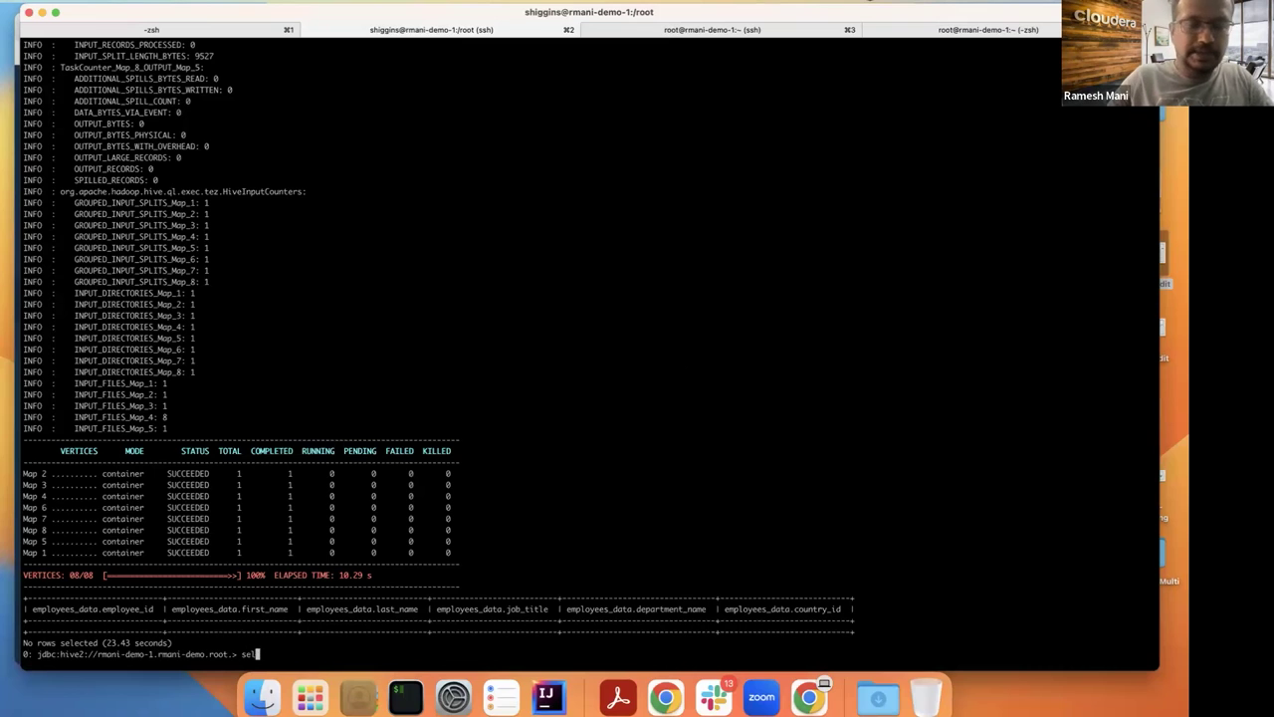
{"action": "type", "text": "ect * from employe"}
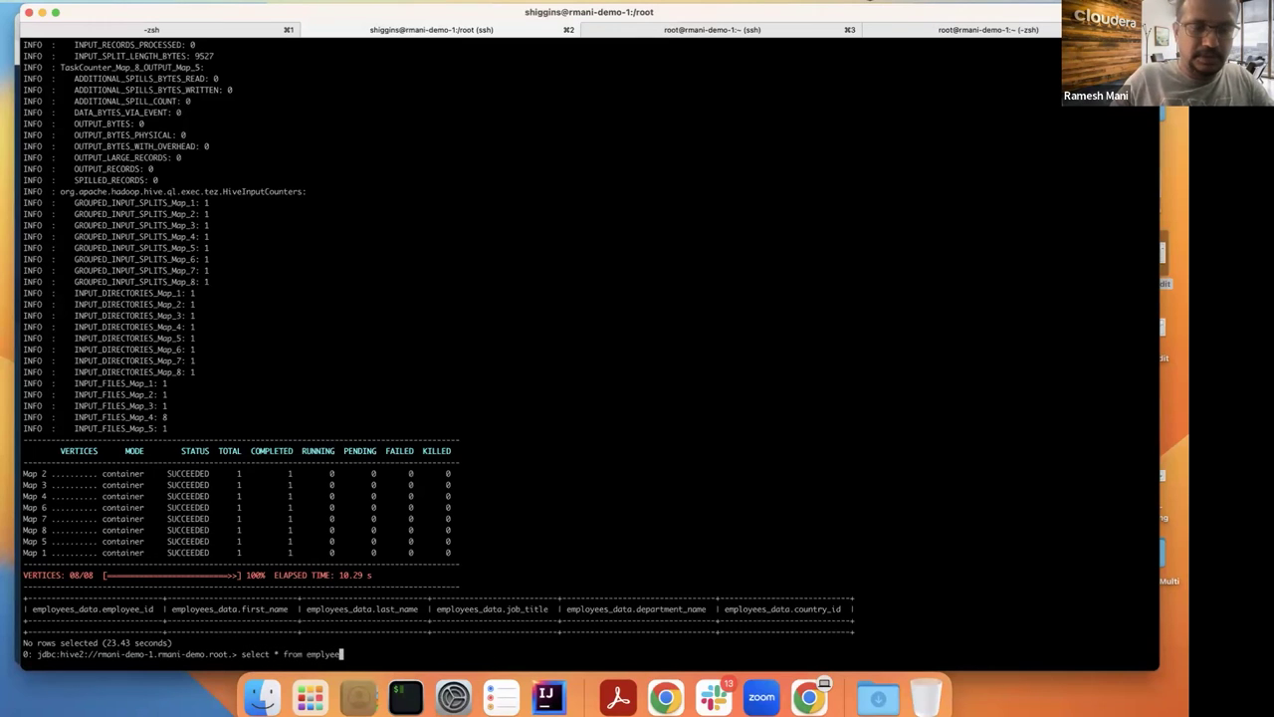
{"action": "type", "text": "es"}
{"action": "key", "text": "BackSpace"}
{"action": "key", "text": "BackSpace"}
{"action": "key", "text": "BackSpace"}
{"action": "type", "text": "ees;"}
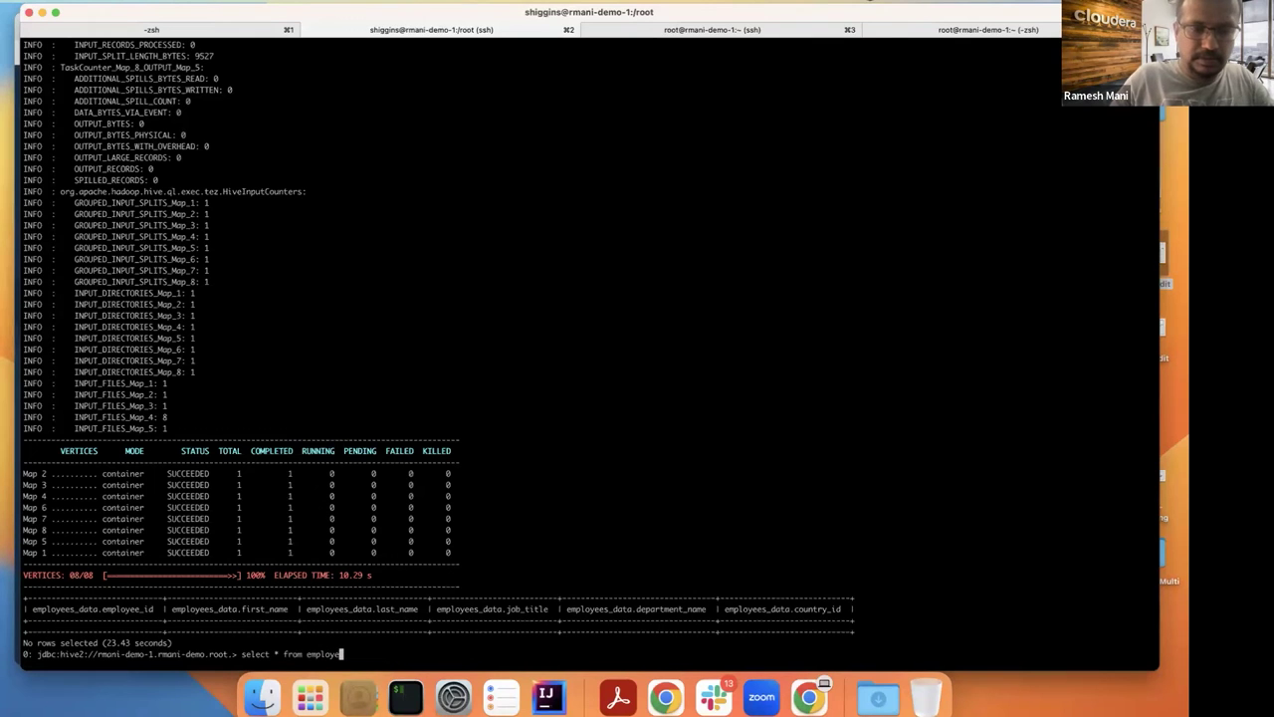
{"action": "key", "text": "Return"}
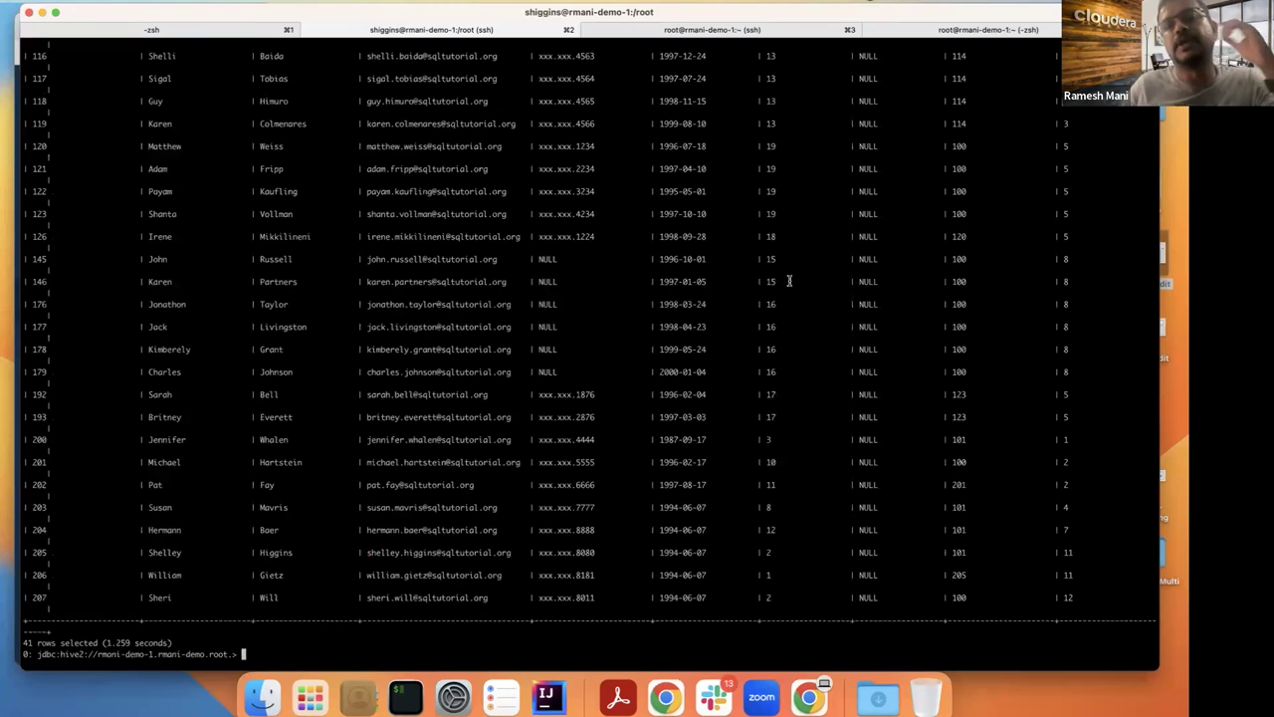
Step: Review the 41 result rows, noting row 100's masked phone, then return to the Ranger audit log
{"action": "scroll", "coordinate": [790, 281], "scroll_direction": "up", "scroll_amount": 15}
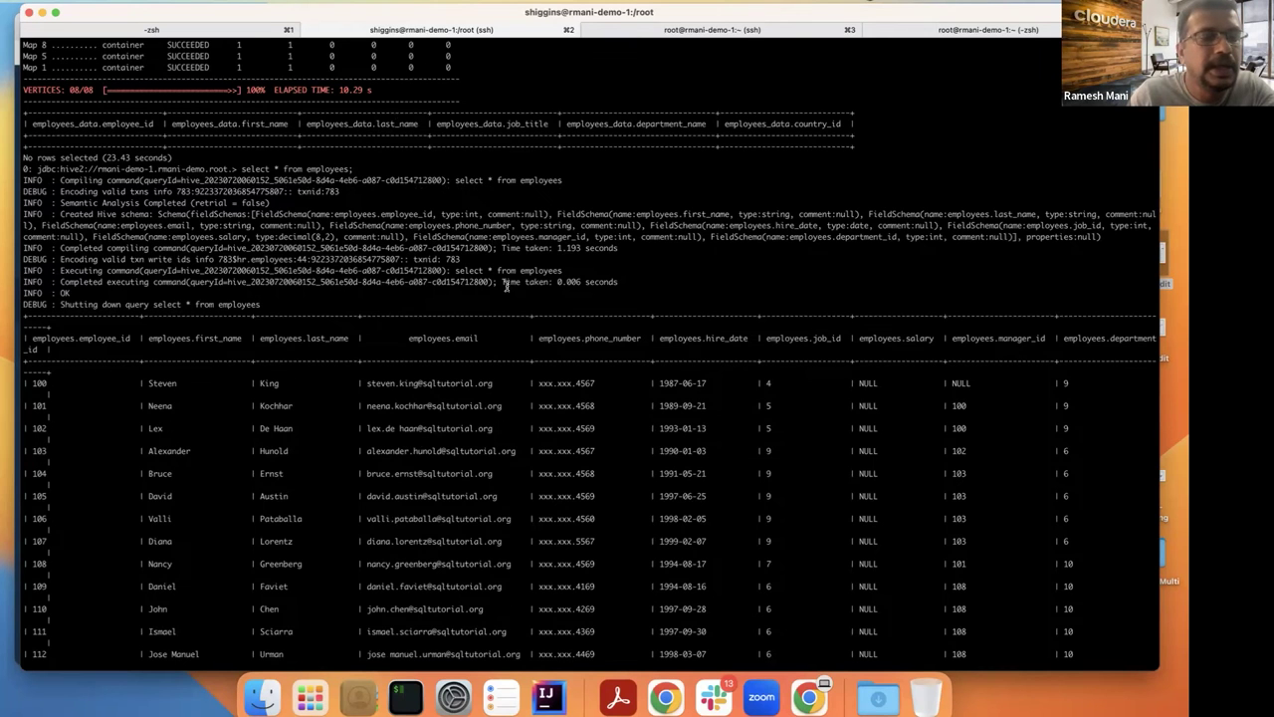
{"action": "scroll", "coordinate": [505, 286], "scroll_direction": "down", "scroll_amount": 5}
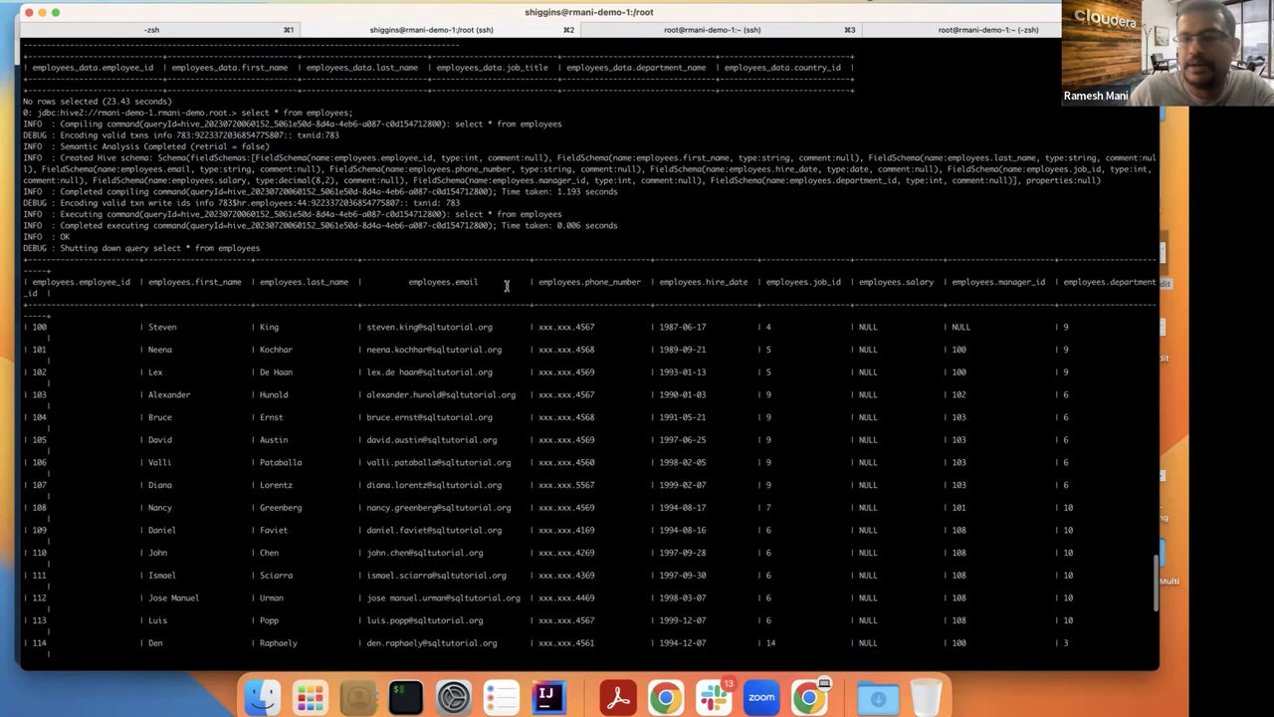
{"action": "scroll", "coordinate": [506, 286], "scroll_direction": "down", "scroll_amount": 10}
{"action": "scroll", "coordinate": [506, 286], "scroll_direction": "up", "scroll_amount": 10}
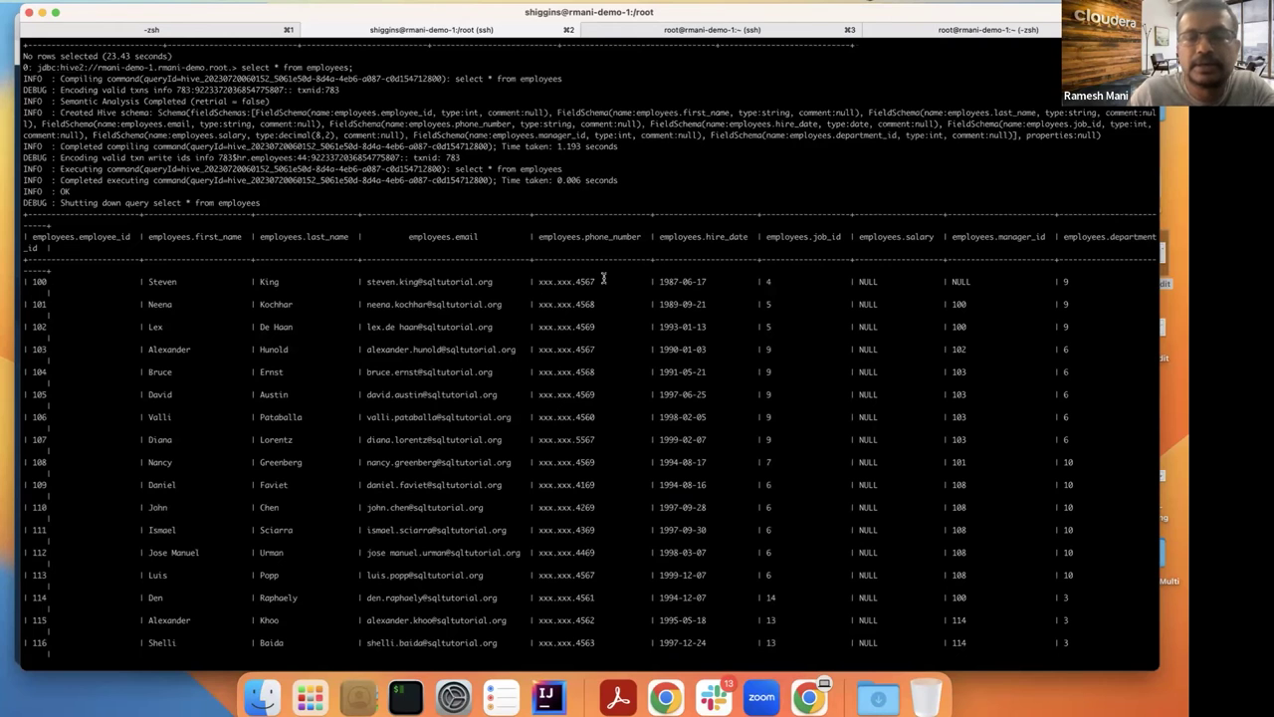
{"action": "left_click_drag", "start_coordinate": [598, 281], "coordinate": [535, 283]}
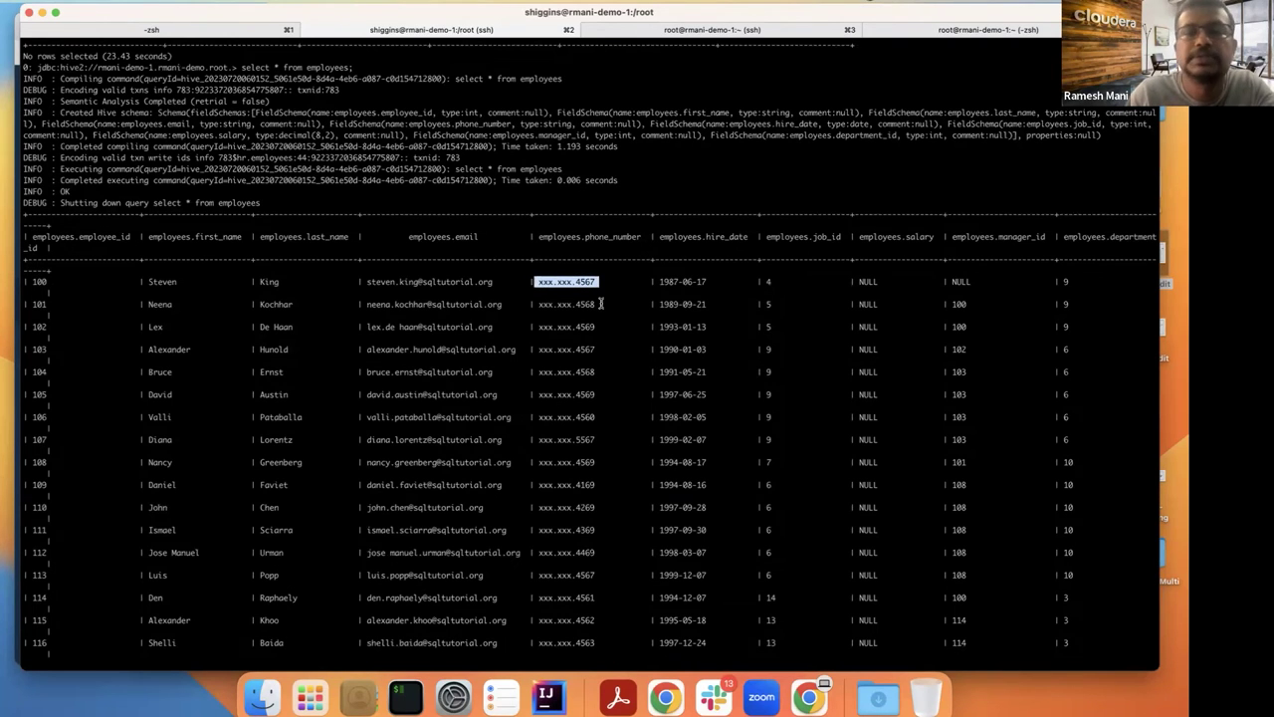
{"action": "scroll", "coordinate": [607, 282], "scroll_direction": "up", "scroll_amount": 1}
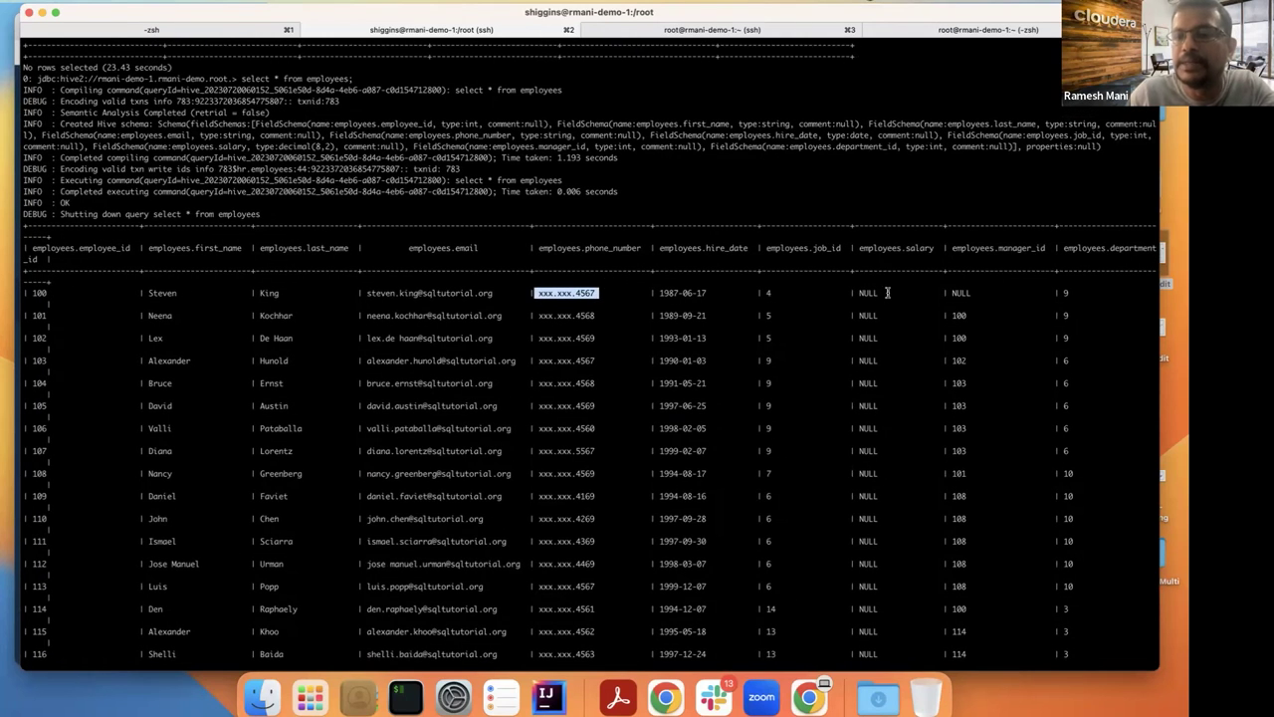
{"action": "scroll", "coordinate": [889, 292], "scroll_direction": "down", "scroll_amount": 2}
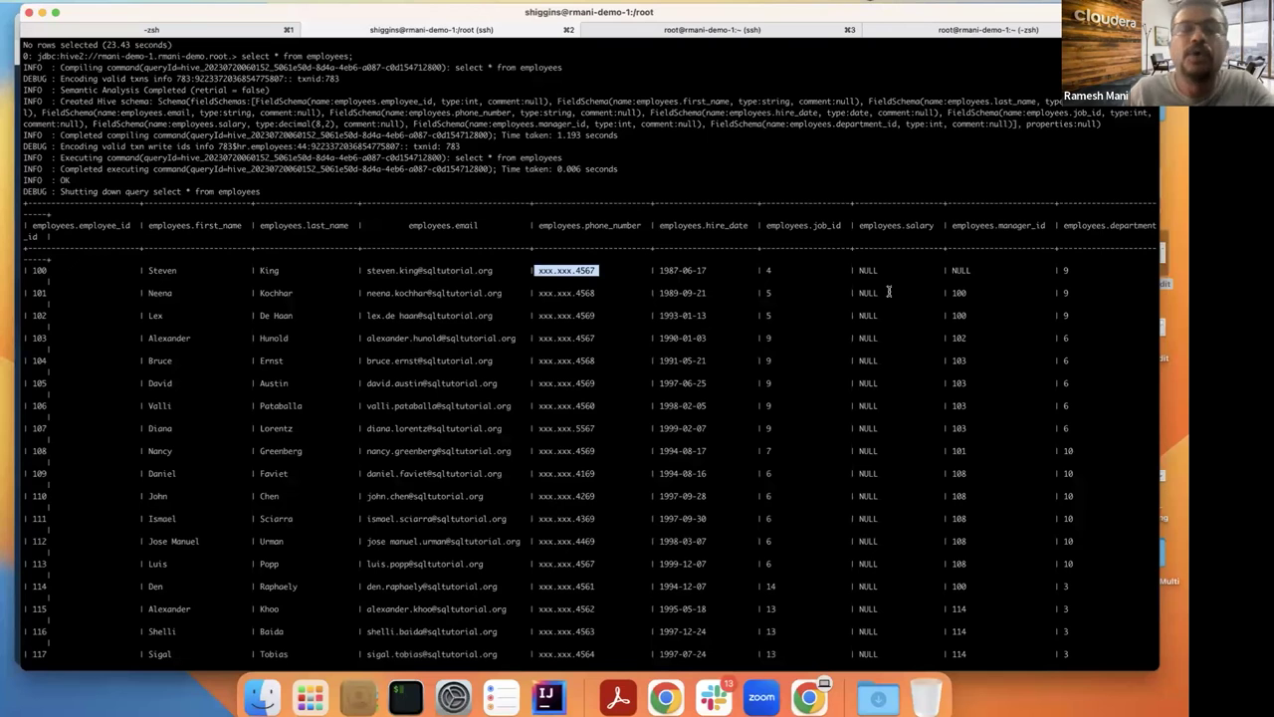
{"action": "scroll", "coordinate": [889, 291], "scroll_direction": "down", "scroll_amount": 15}
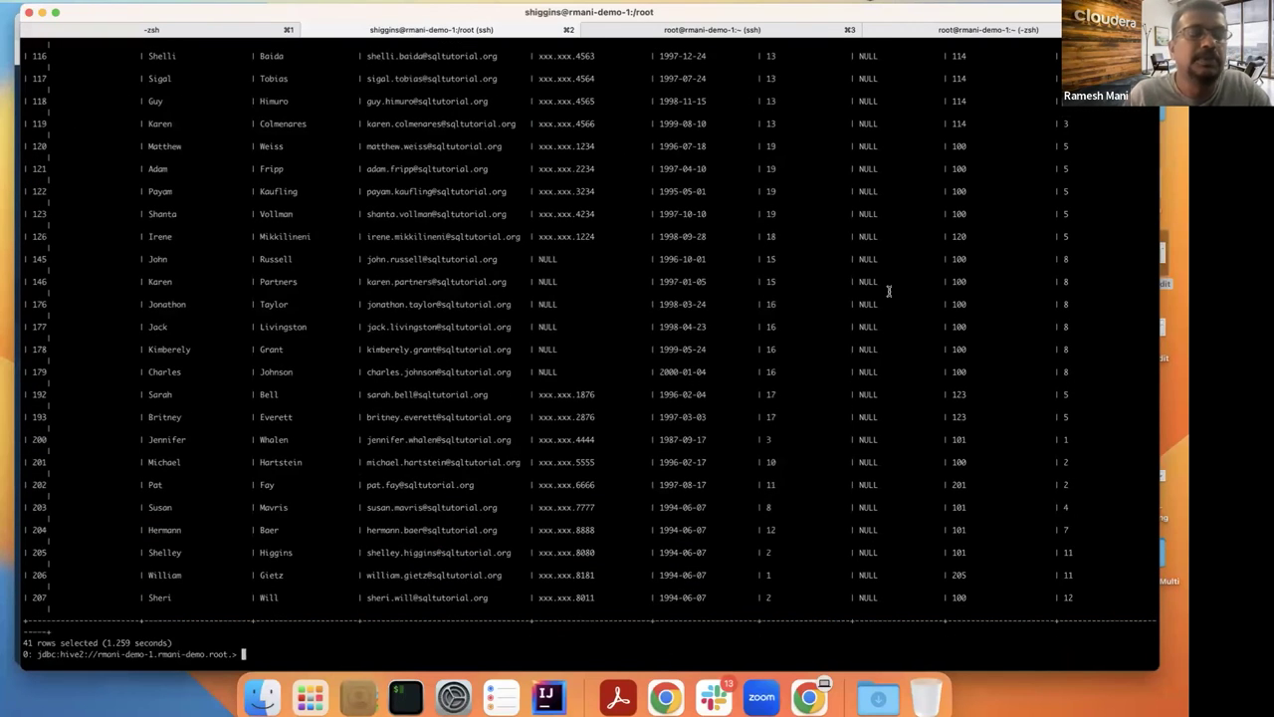
{"action": "key", "text": "super+Tab"}
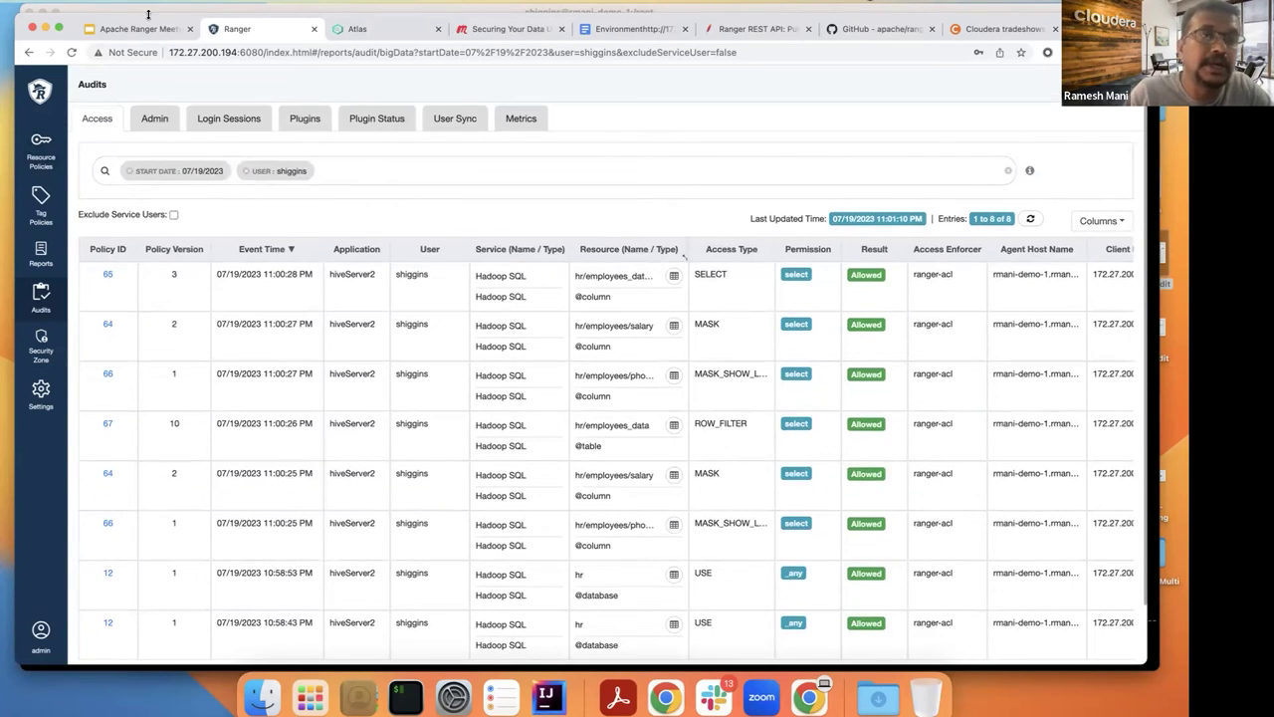
Step: In Apache Atlas, browse the entities tagged PII, PCI and PII_SAL, then return to Ranger
{"action": "left_click_drag", "start_coordinate": [144, 18], "coordinate": [118, 42]}
{"action": "left_click", "coordinate": [376, 54]}
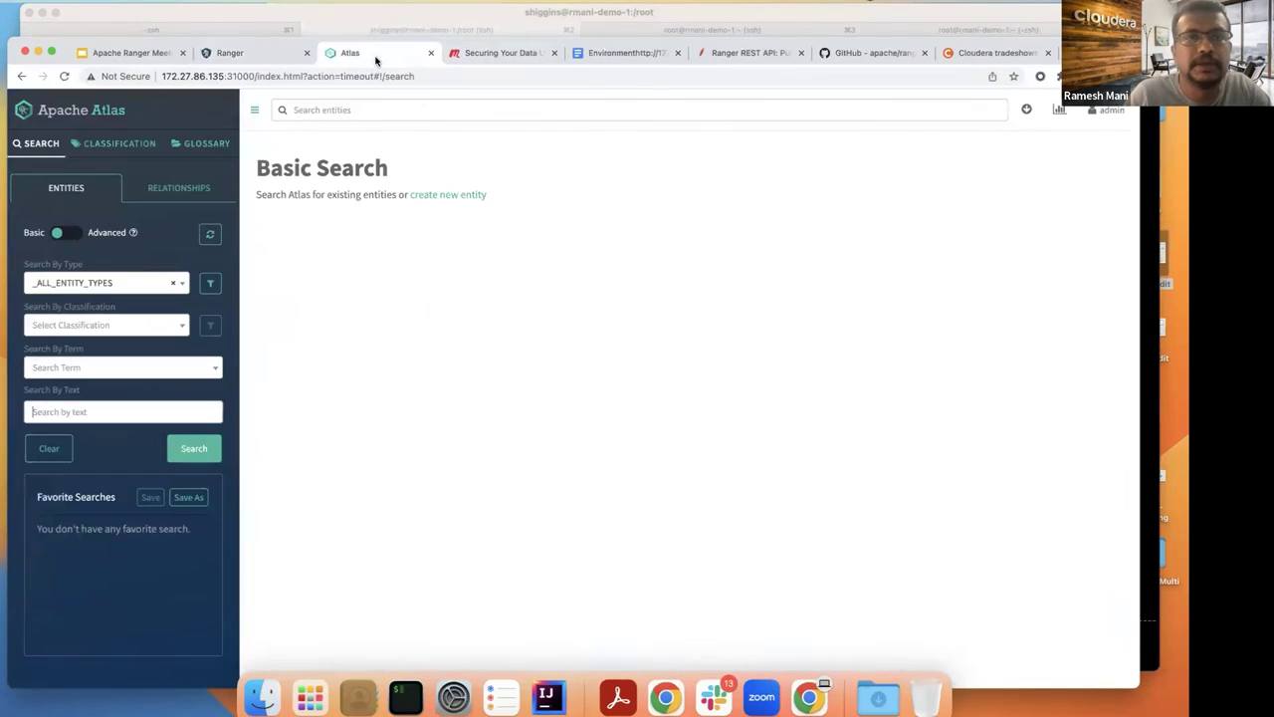
{"action": "left_click", "coordinate": [113, 144]}
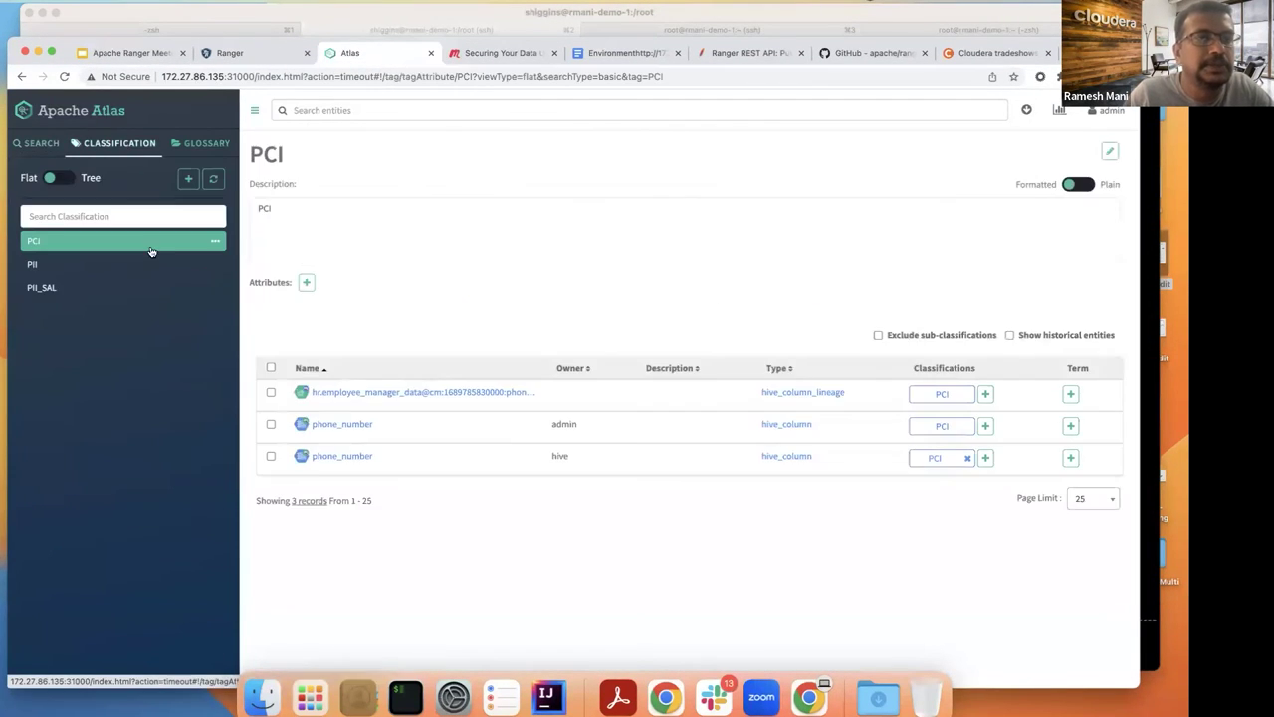
{"action": "left_click", "coordinate": [59, 267]}
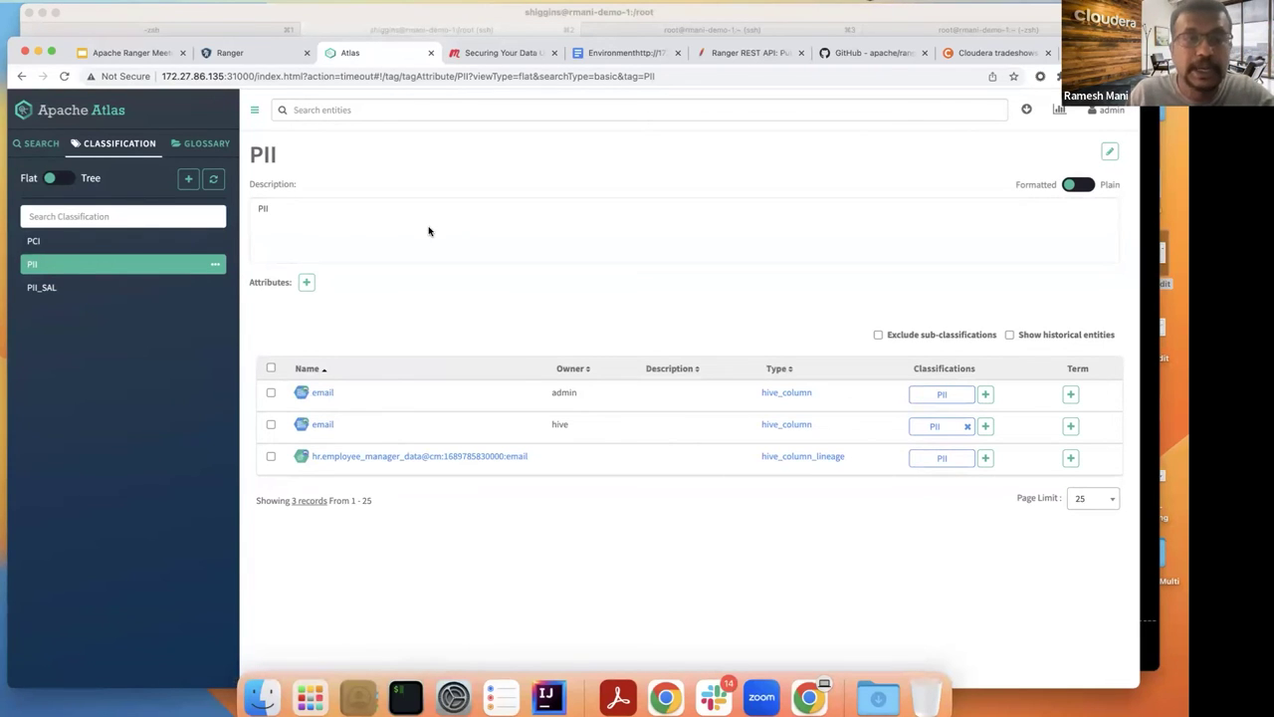
{"action": "left_click", "coordinate": [84, 242]}
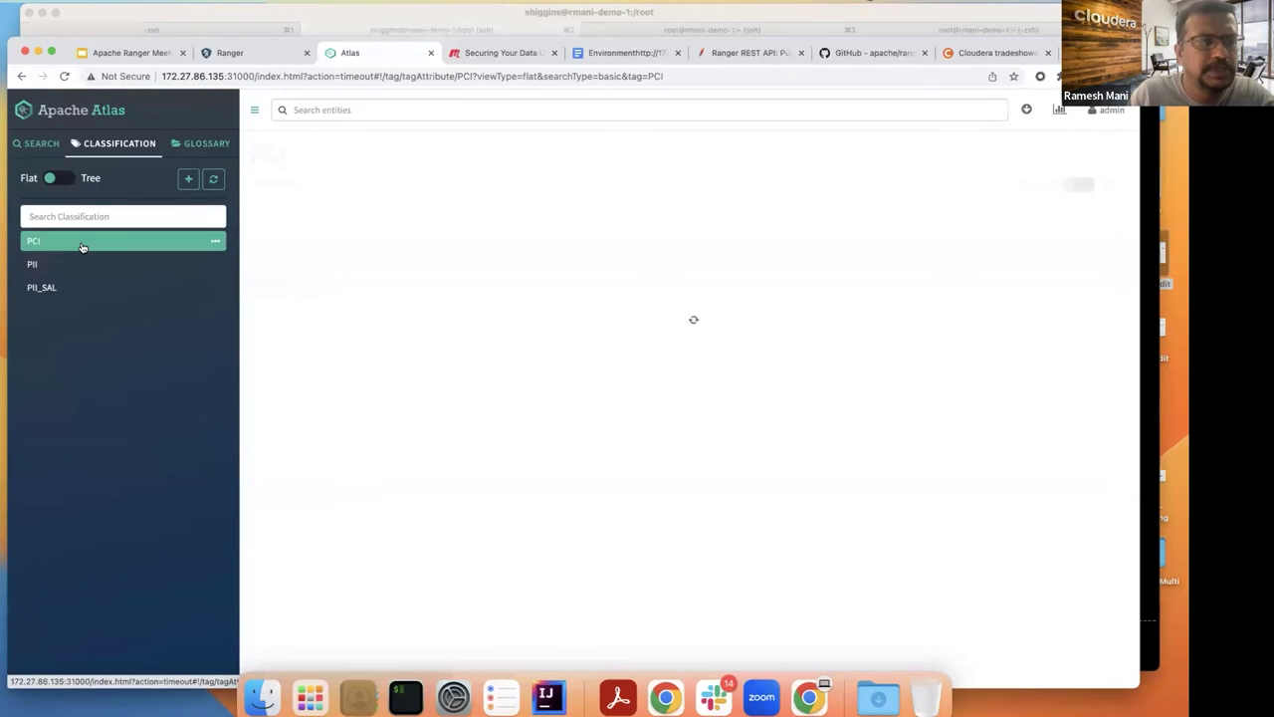
{"action": "left_click", "coordinate": [71, 288]}
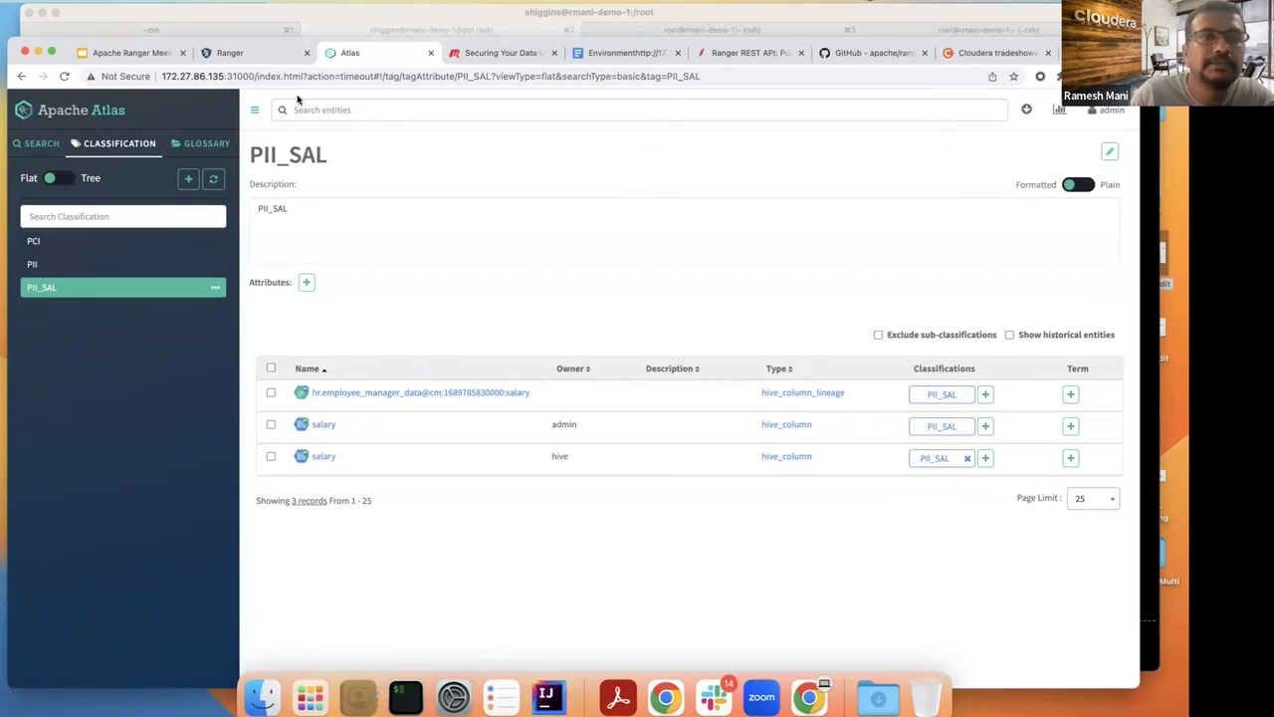
{"action": "left_click", "coordinate": [247, 54]}
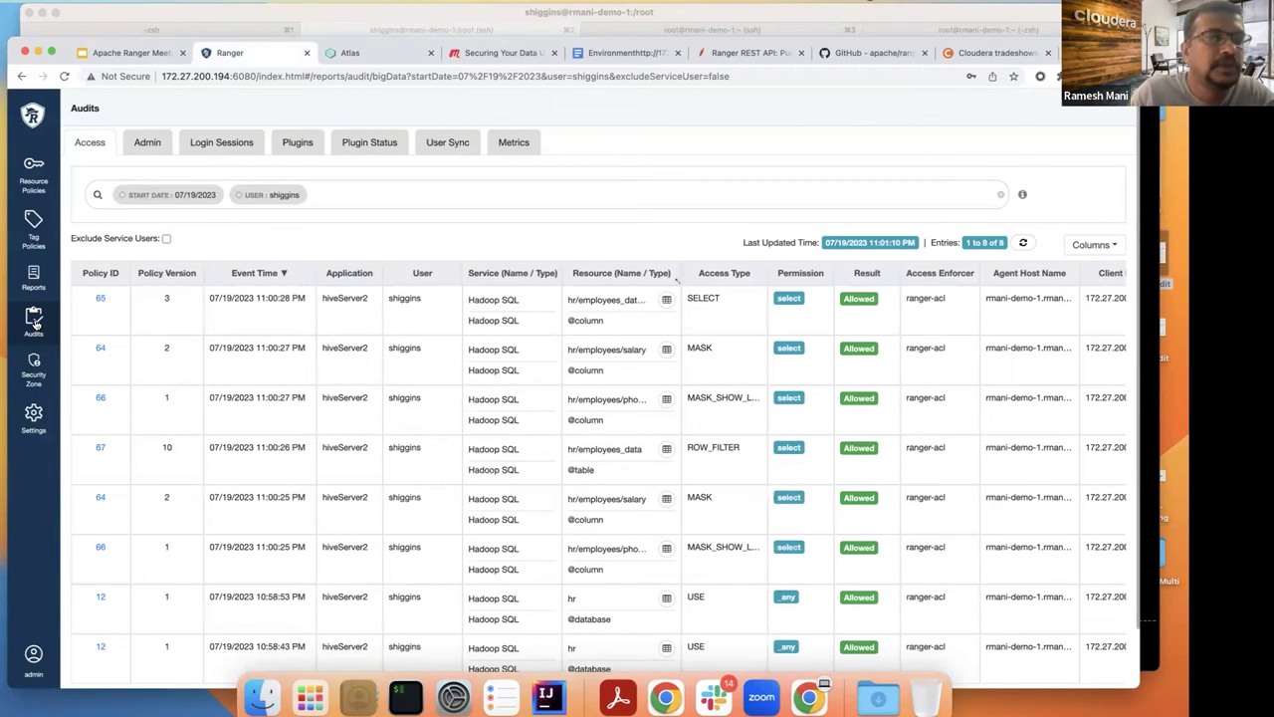
Step: Open the cm_tag PII_SAL Redact masking policy and compare it with the Beeline results
{"action": "left_click", "coordinate": [33, 172]}
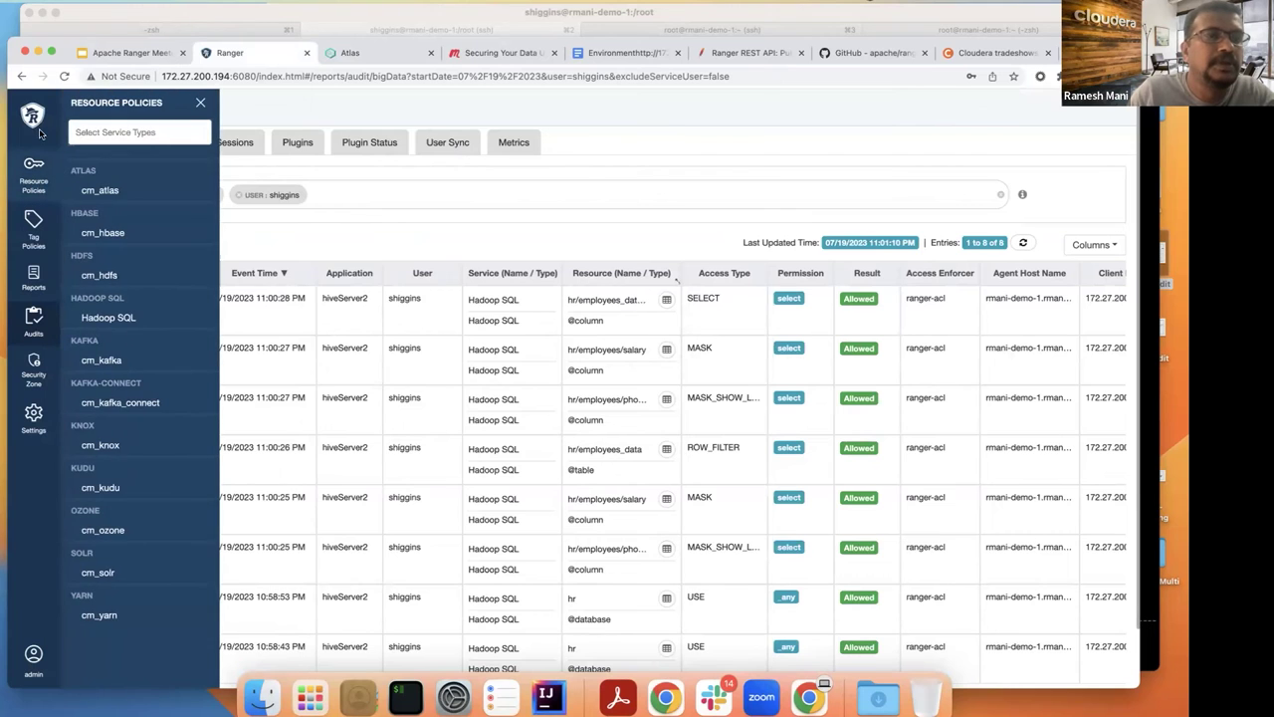
{"action": "left_click", "coordinate": [36, 122]}
{"action": "left_click", "coordinate": [150, 144]}
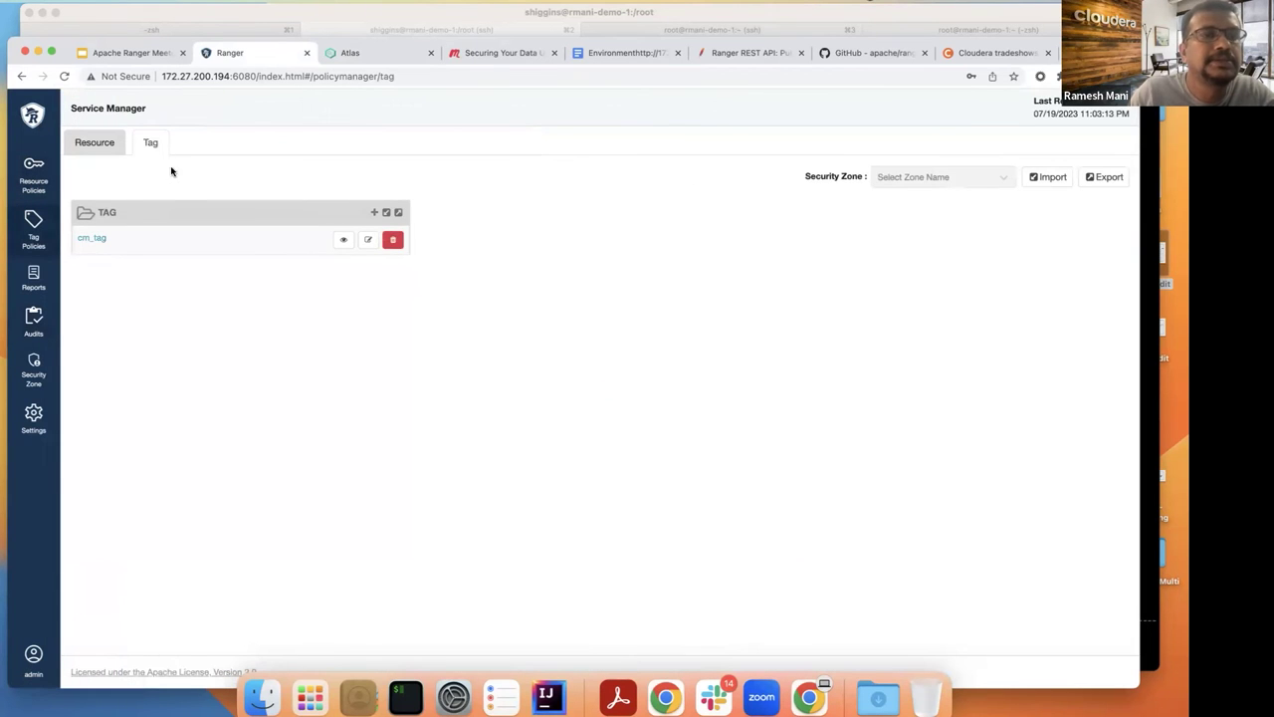
{"action": "left_click", "coordinate": [96, 239]}
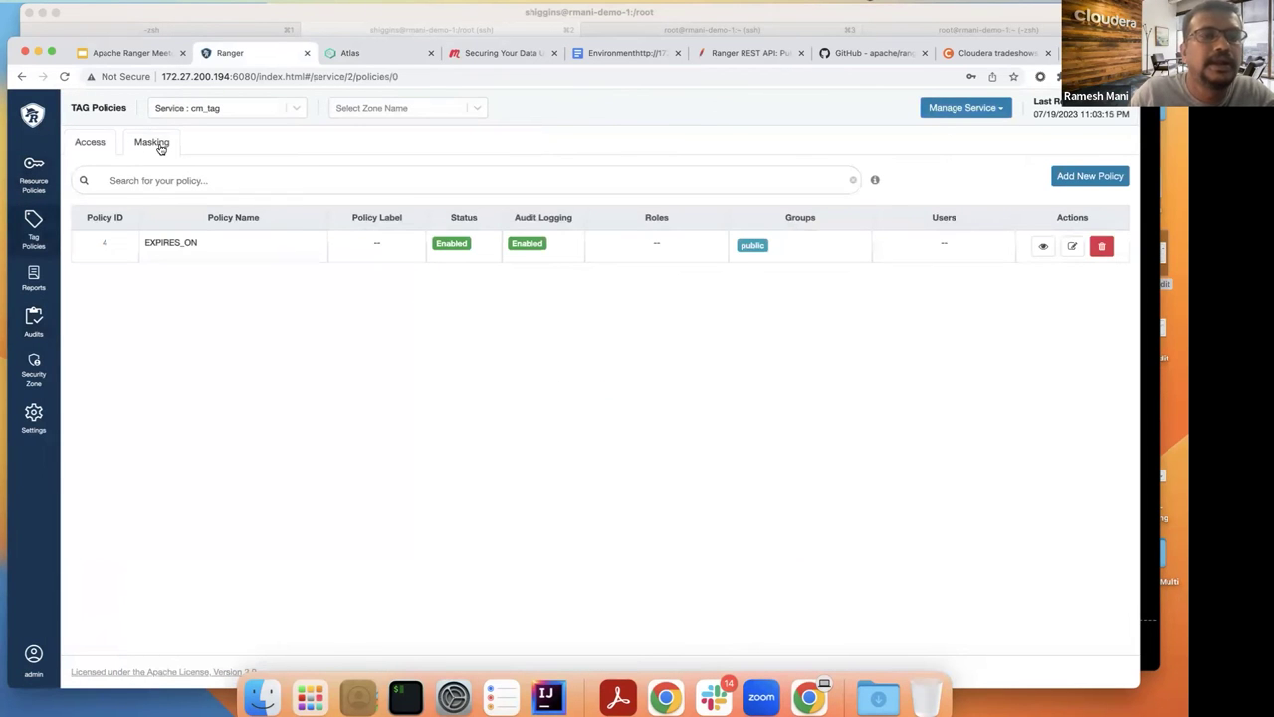
{"action": "left_click", "coordinate": [160, 147]}
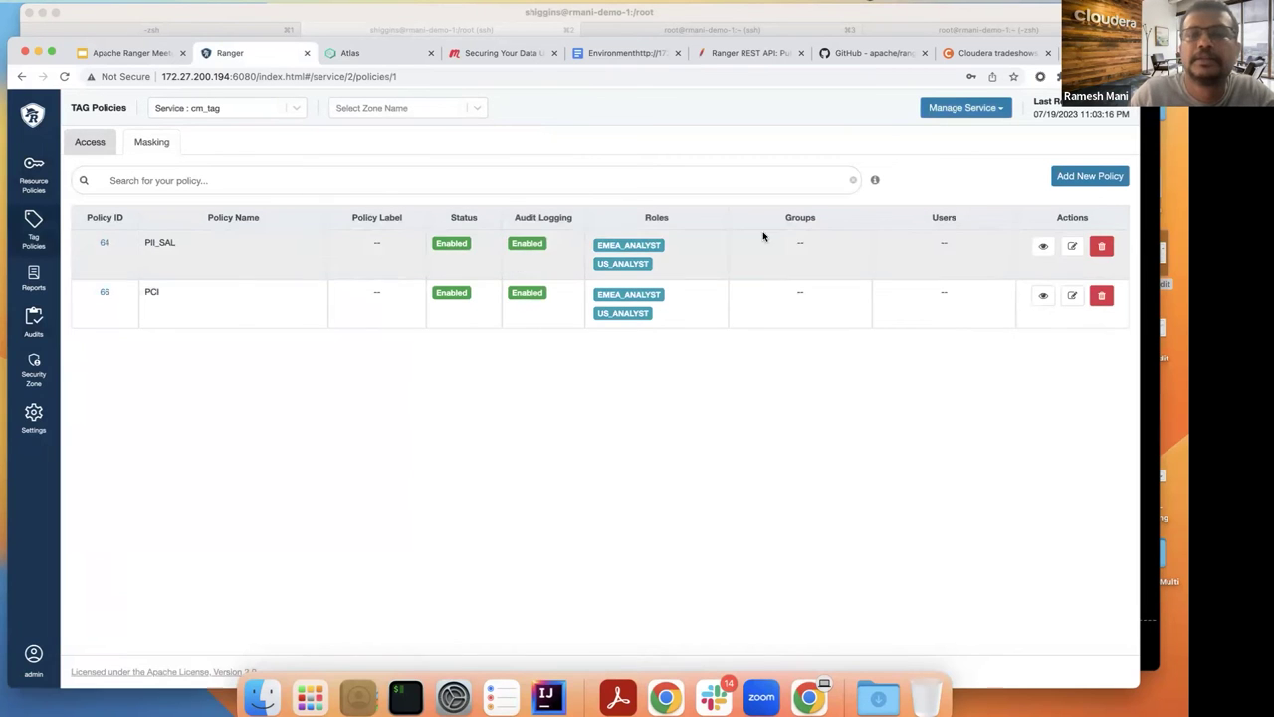
{"action": "left_click", "coordinate": [1073, 246]}
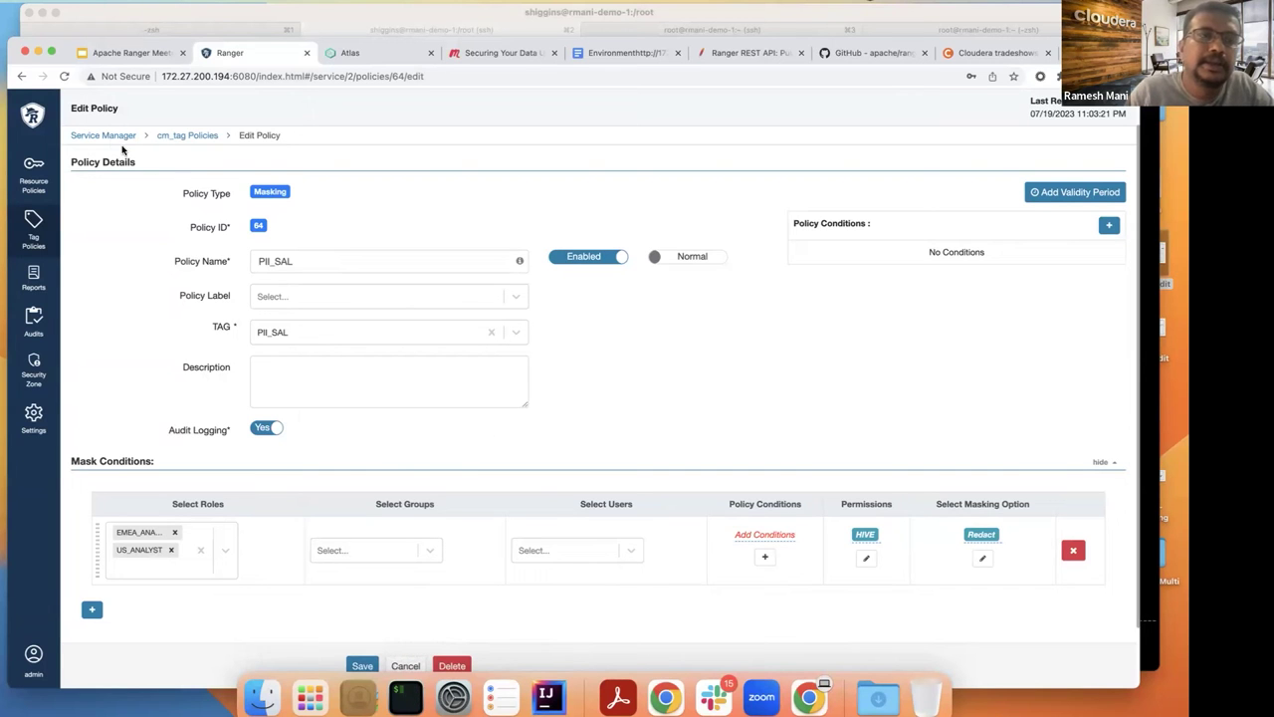
{"action": "key", "text": "super+Tab"}
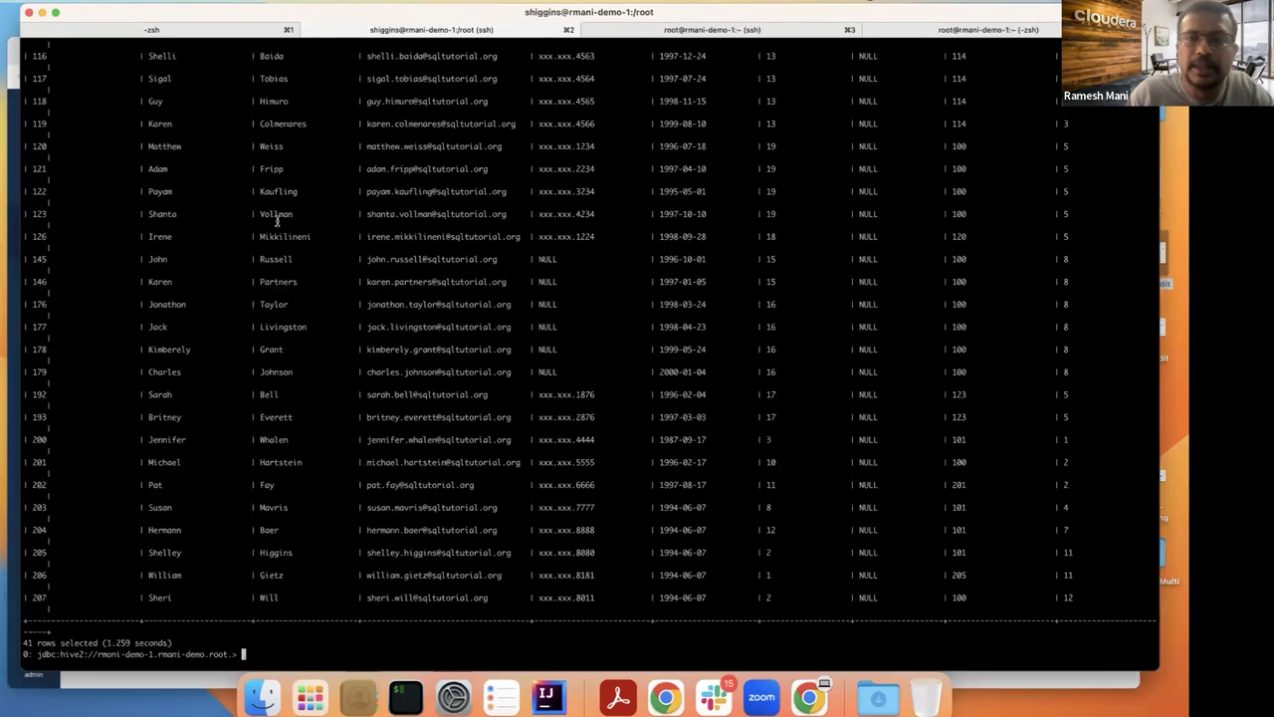
{"action": "key", "text": "super+Tab"}
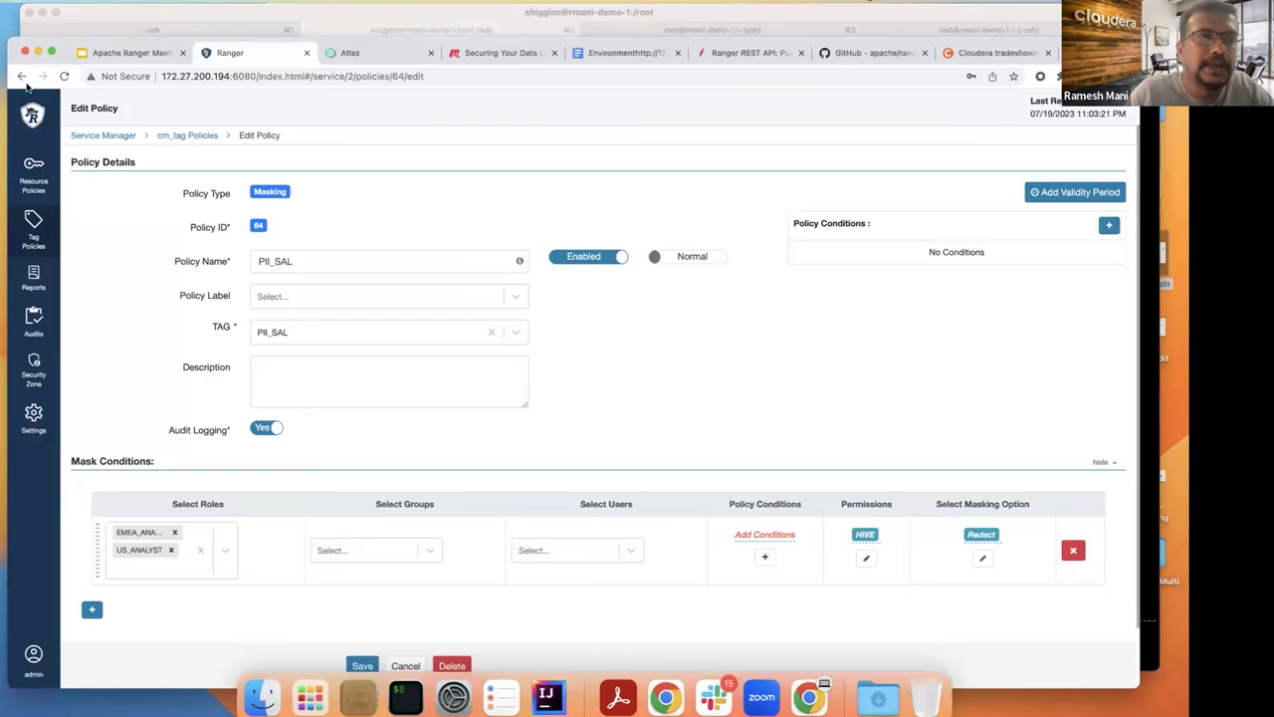
Step: Inspect the cm_tag PCI partial-mask policy showing the last 4 characters, then bring up Beeline
{"action": "left_click", "coordinate": [26, 84]}
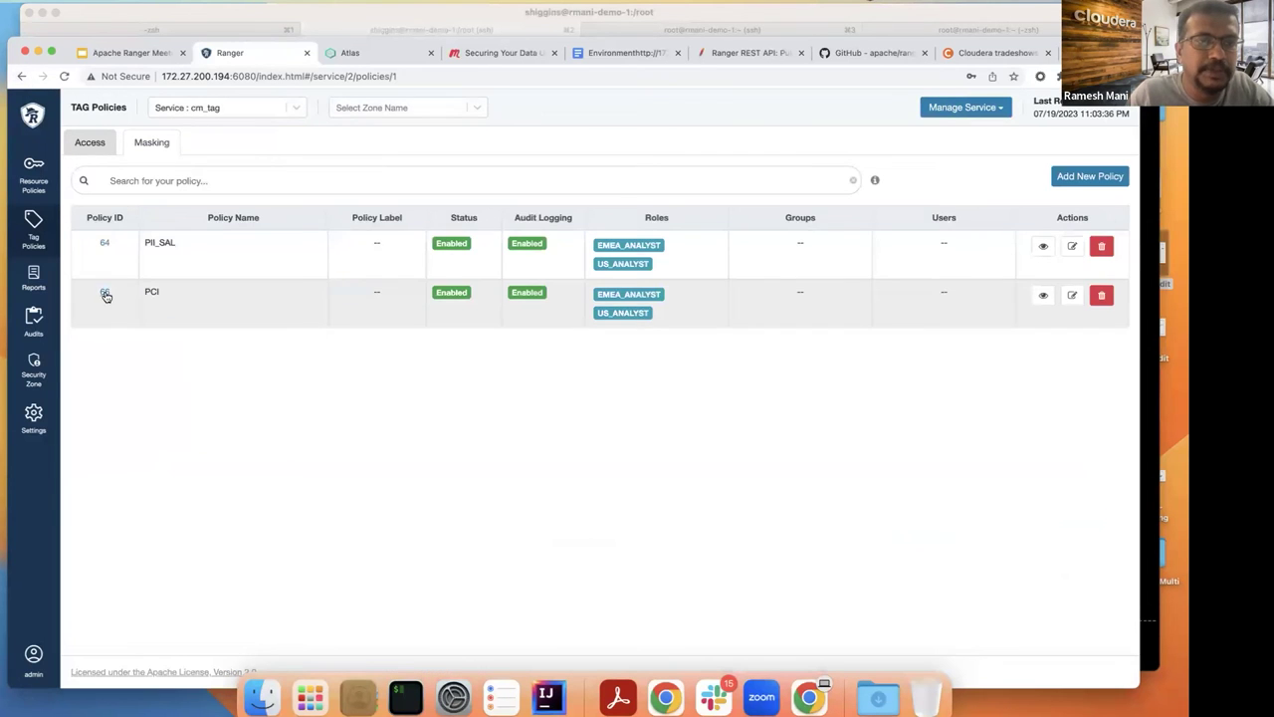
{"action": "left_click", "coordinate": [106, 295]}
{"action": "scroll", "coordinate": [462, 390], "scroll_direction": "down", "scroll_amount": 2}
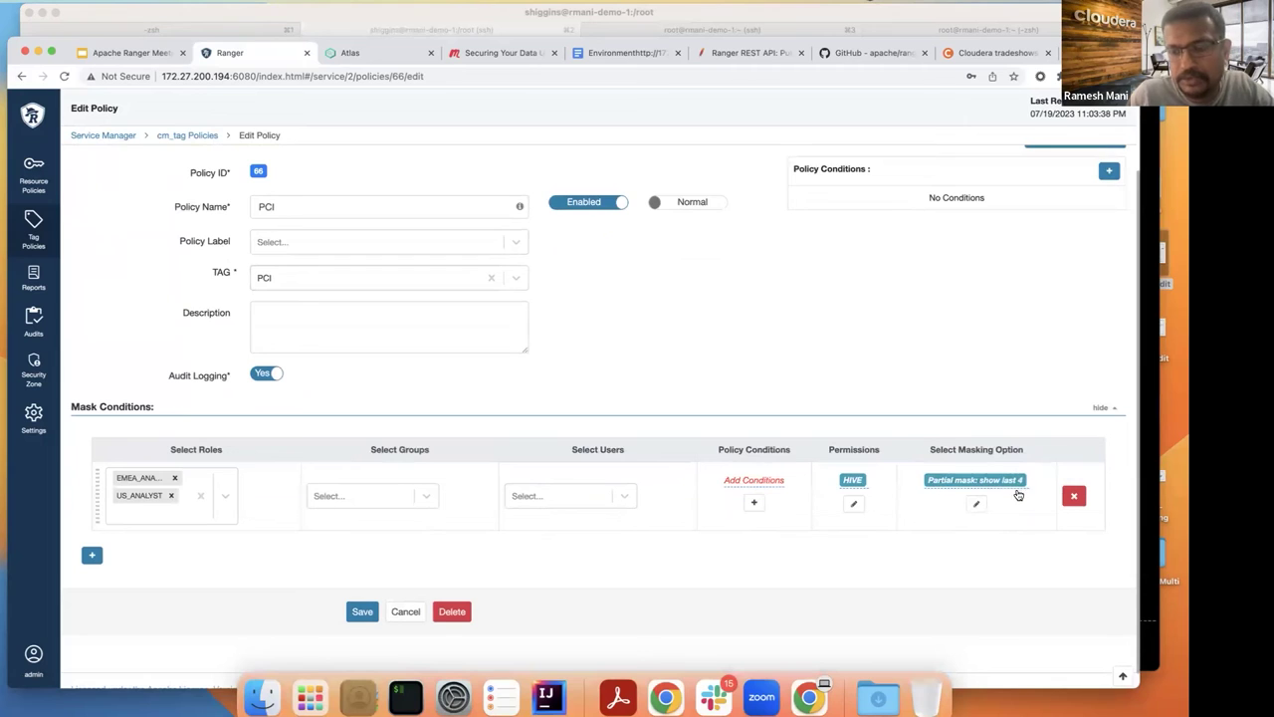
{"action": "left_click", "coordinate": [407, 697]}
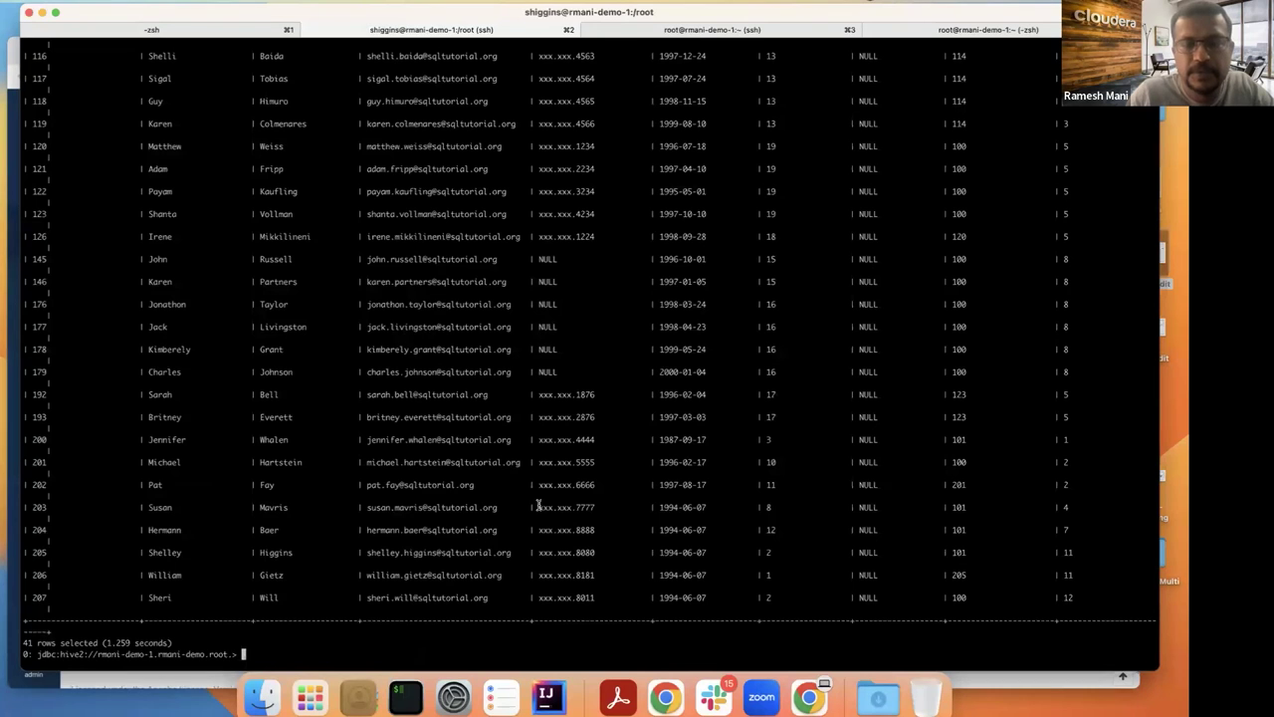
Step: Scroll through the Beeline output and select the employees_data.job_title column header
{"action": "scroll", "coordinate": [538, 506], "scroll_direction": "up", "scroll_amount": 15}
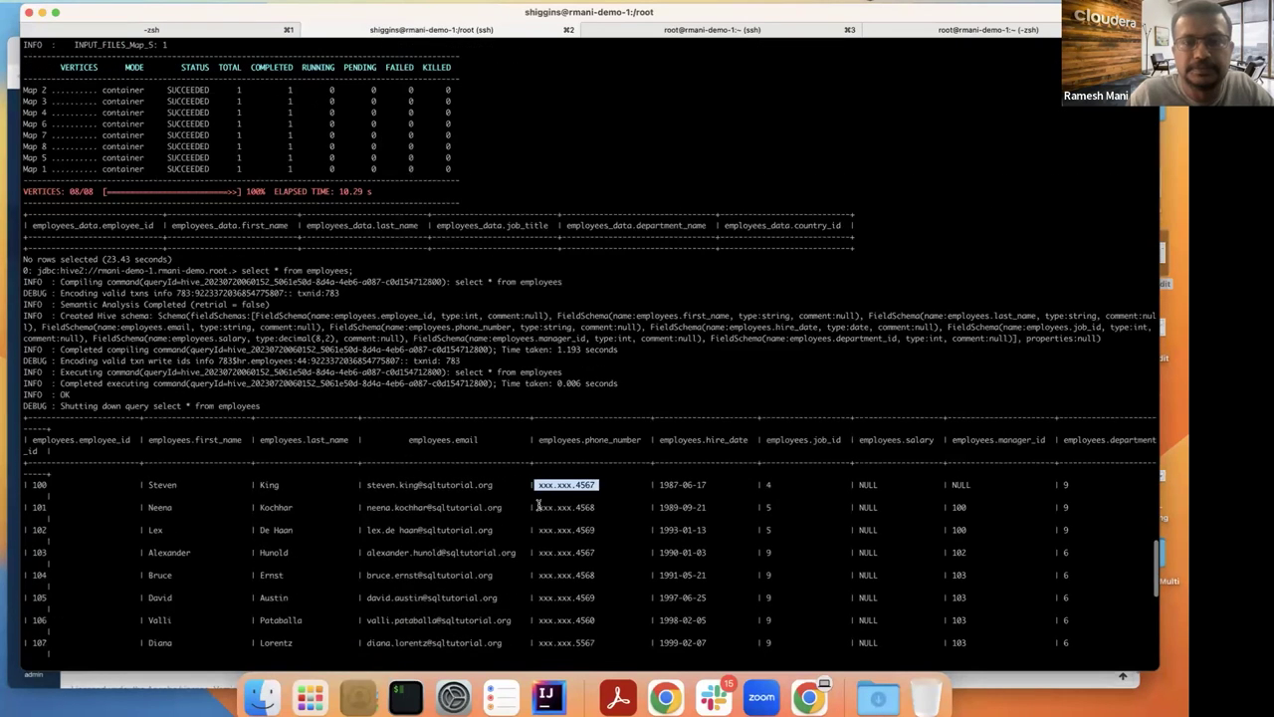
{"action": "scroll", "coordinate": [538, 505], "scroll_direction": "down", "scroll_amount": 1}
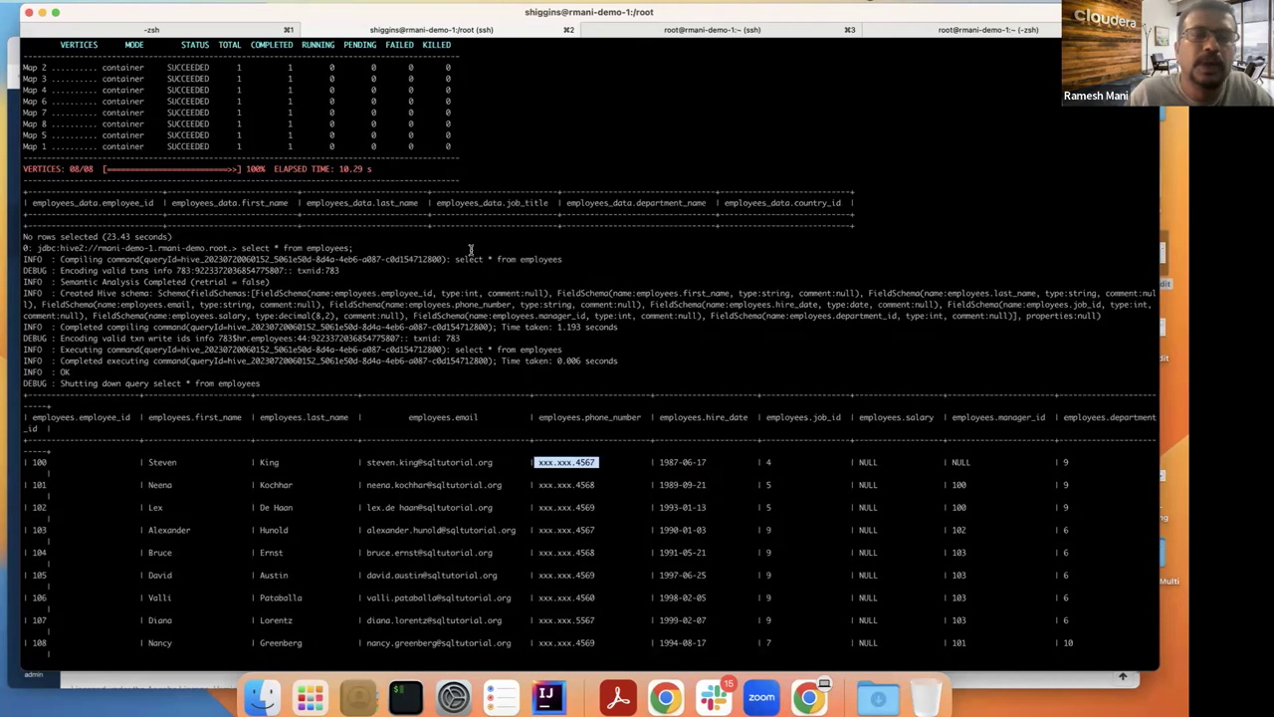
{"action": "scroll", "coordinate": [449, 227], "scroll_direction": "up", "scroll_amount": 10}
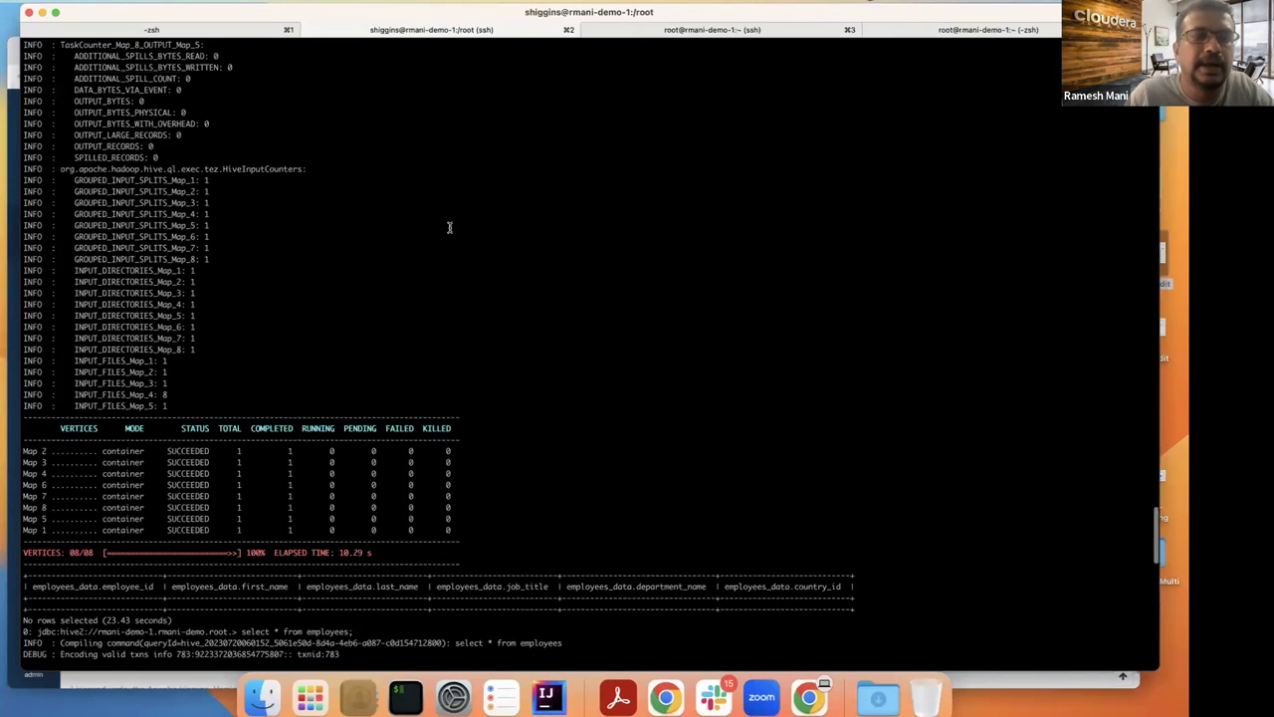
{"action": "double_click", "coordinate": [476, 587]}
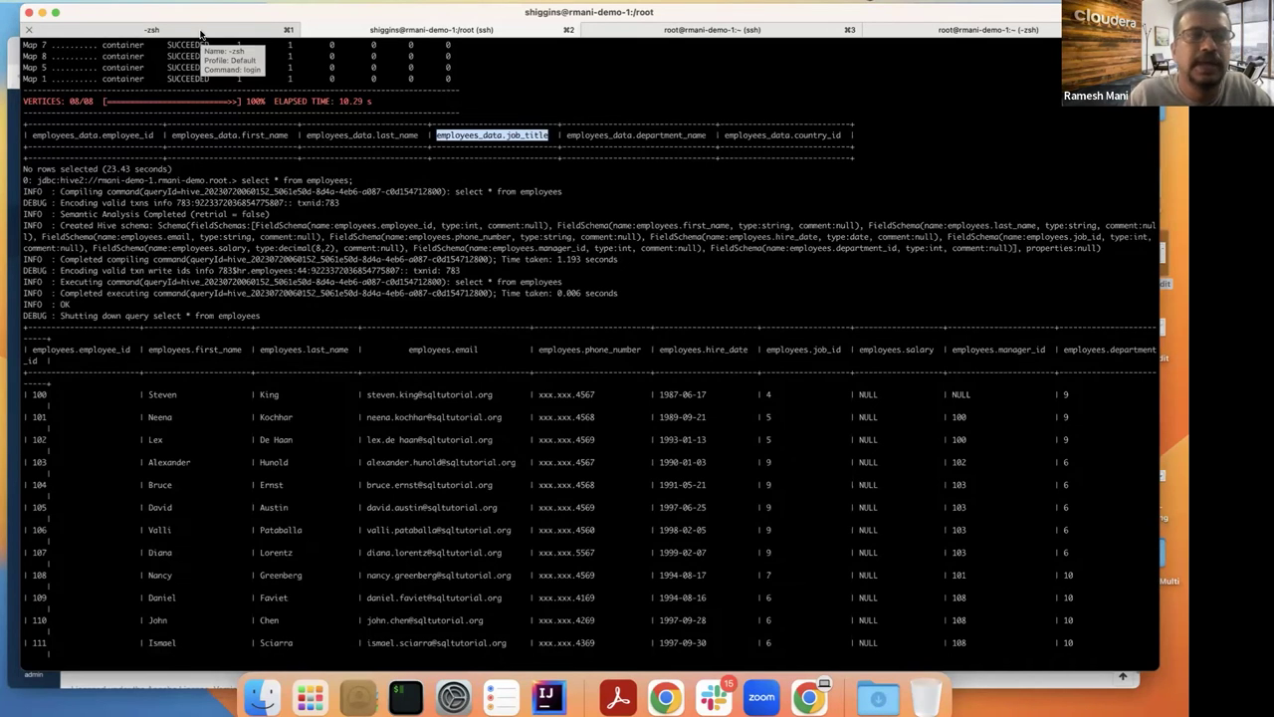
Step: Check the demo notes, then run 'show tables;' in the demo user's Hive session
{"action": "left_click", "coordinate": [200, 34]}
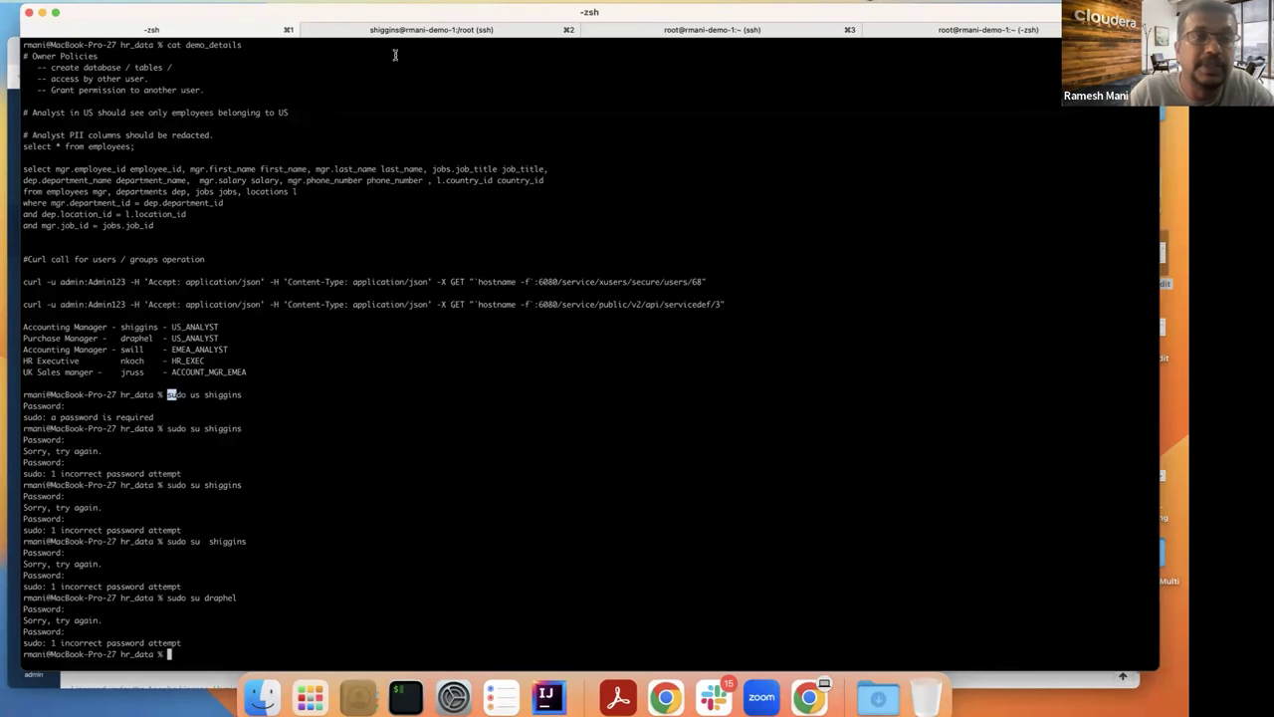
{"action": "mouse_move", "coordinate": [308, 11]}
{"action": "left_mouse_down"}
{"action": "mouse_move", "coordinate": [288, 36]}
{"action": "mouse_move", "coordinate": [289, 11]}
{"action": "left_mouse_up"}
{"action": "key", "text": "super+2"}
{"action": "scroll", "coordinate": [256, 182], "scroll_direction": "down", "scroll_amount": 15}
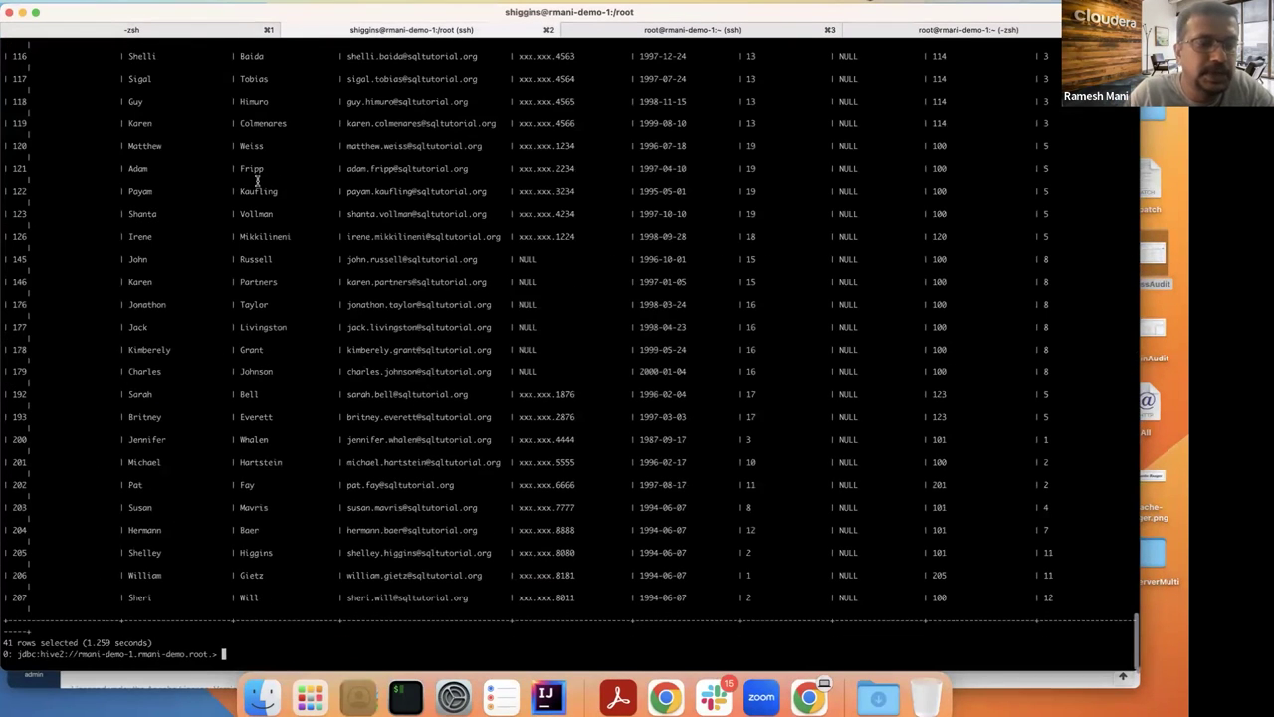
{"action": "type", "text": "show tables;"}
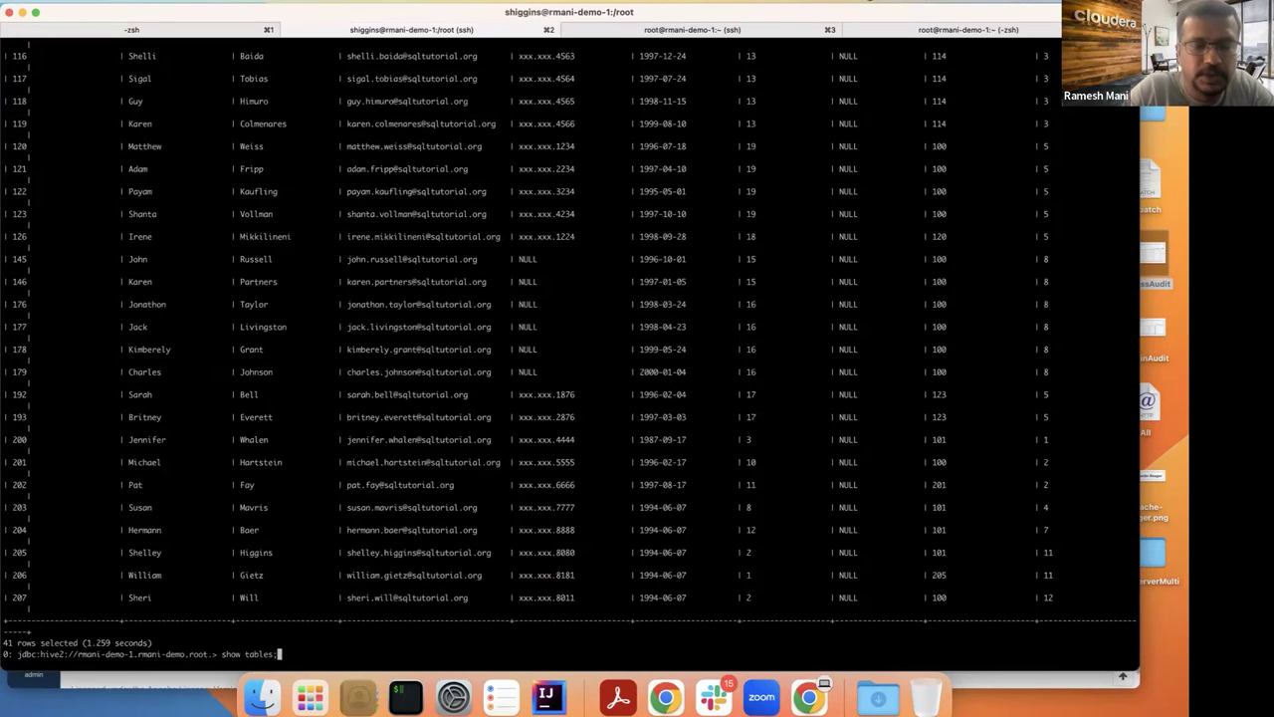
{"action": "key", "text": "Return"}
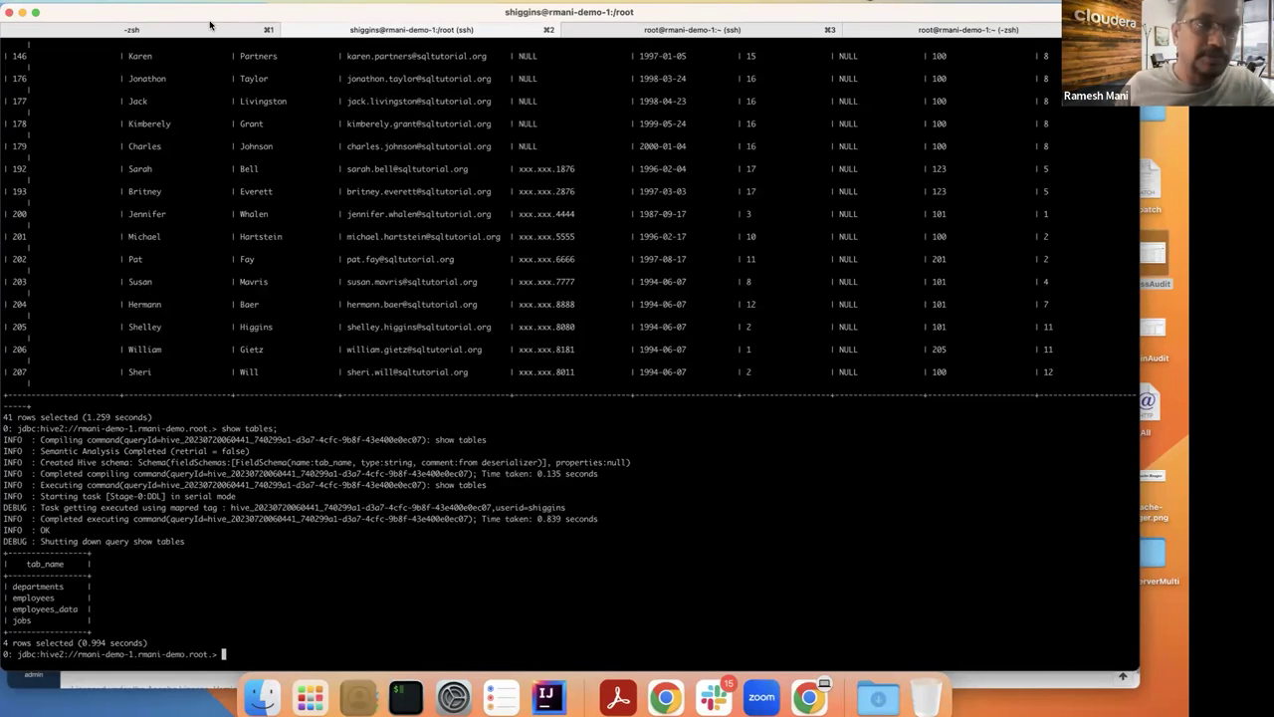
Step: Open Hadoop SQL policy 68, EMP_MGR_DATA, granting ACCOUNT_MGR_EMEA select on hr.employee_manager_data
{"action": "key", "text": "super+Tab"}
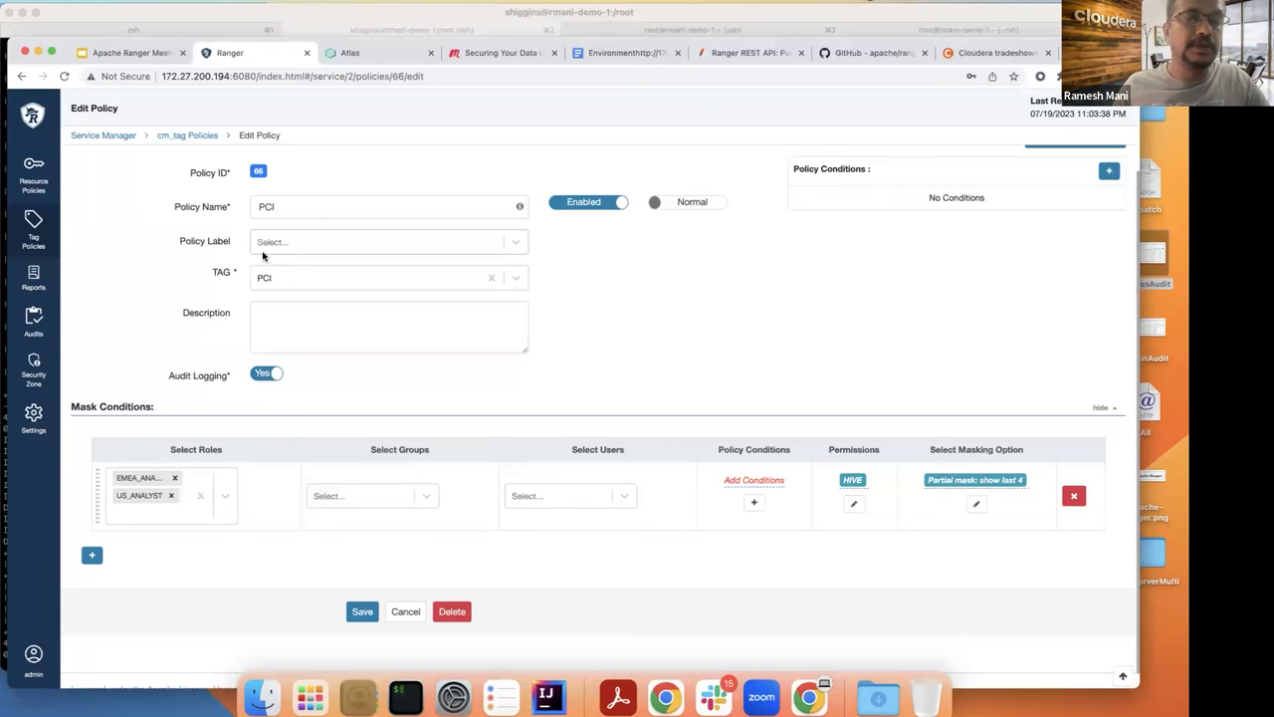
{"action": "key", "text": "super+Tab"}
{"action": "key", "text": "super+Tab"}
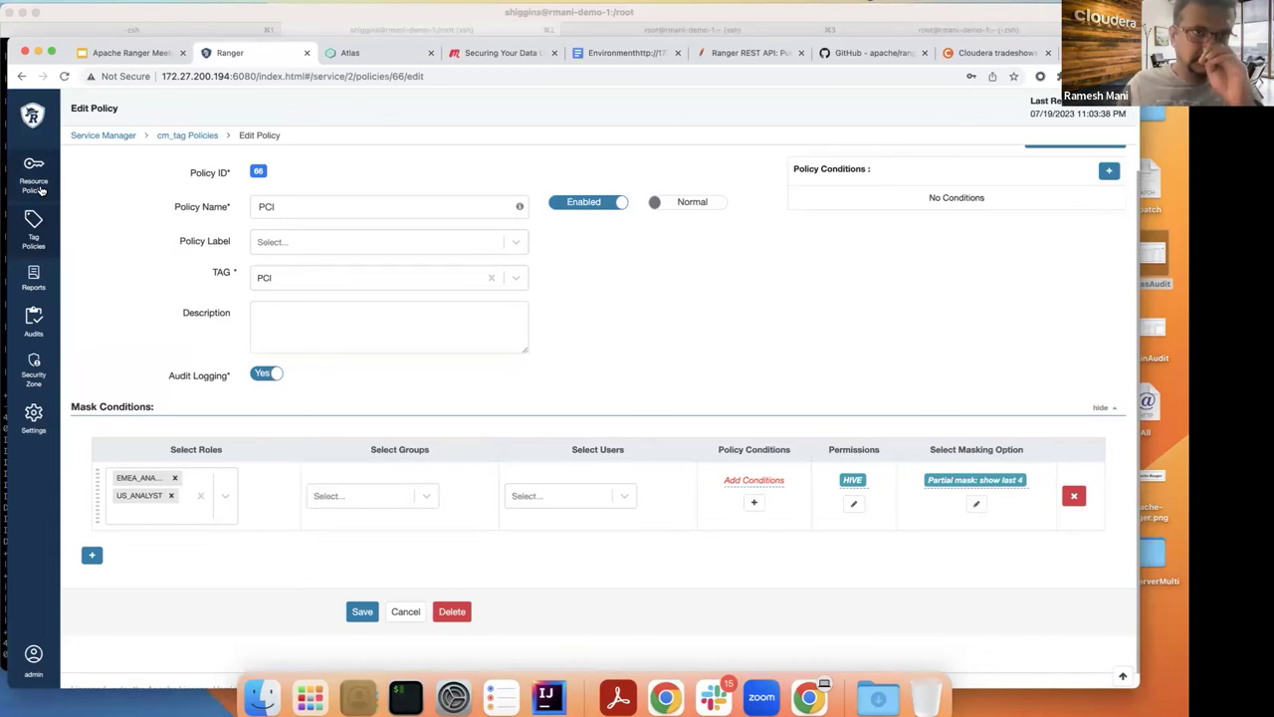
{"action": "left_click", "coordinate": [40, 188]}
{"action": "left_click", "coordinate": [32, 122]}
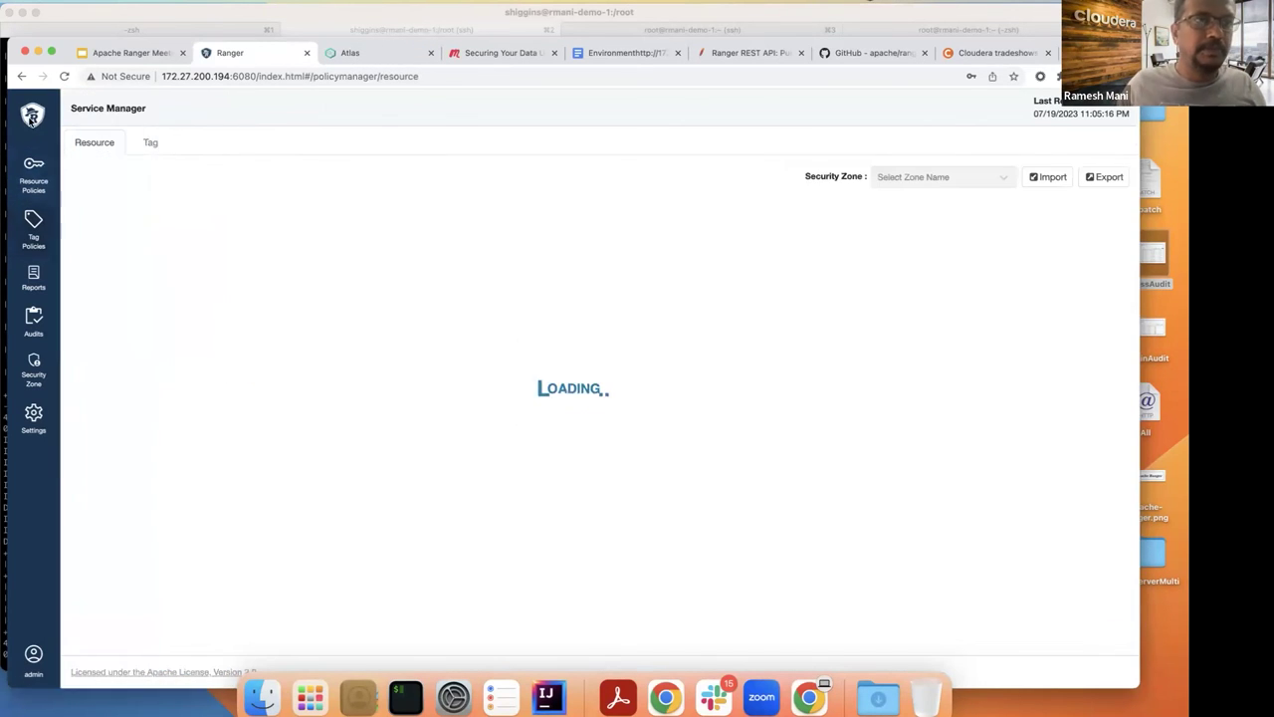
{"action": "left_click", "coordinate": [824, 238]}
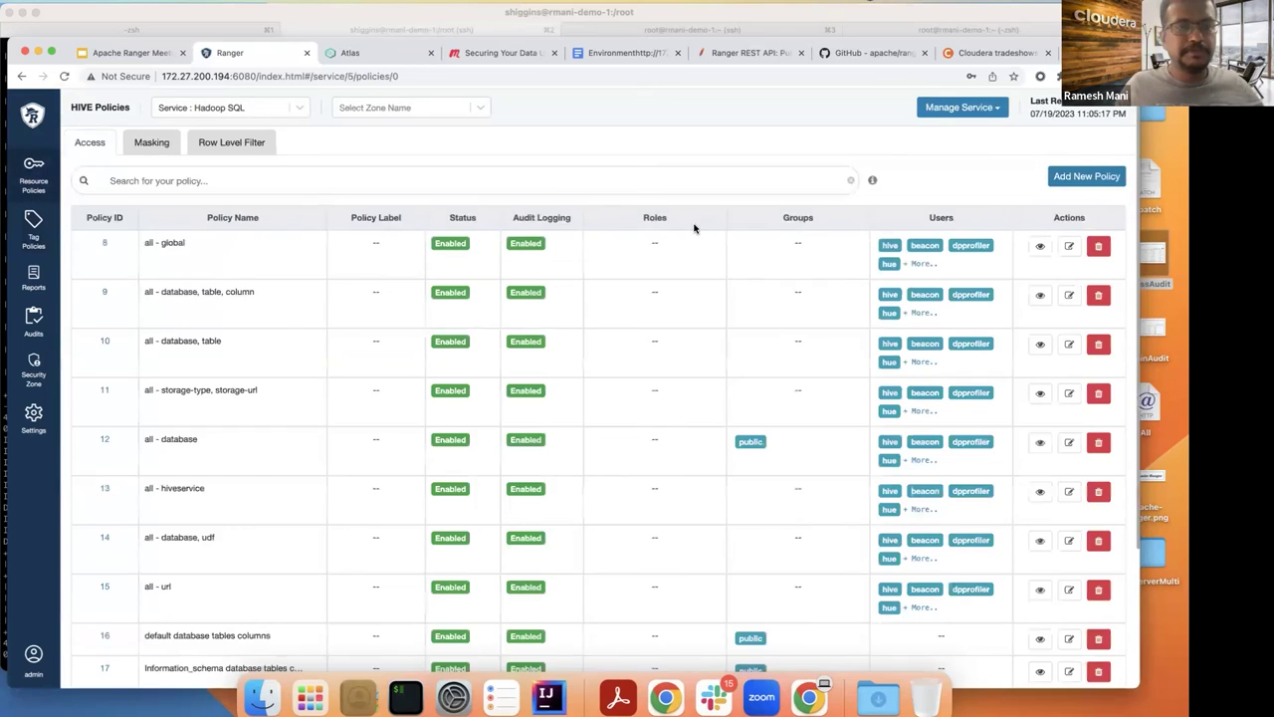
{"action": "scroll", "coordinate": [694, 229], "scroll_direction": "down", "scroll_amount": 10}
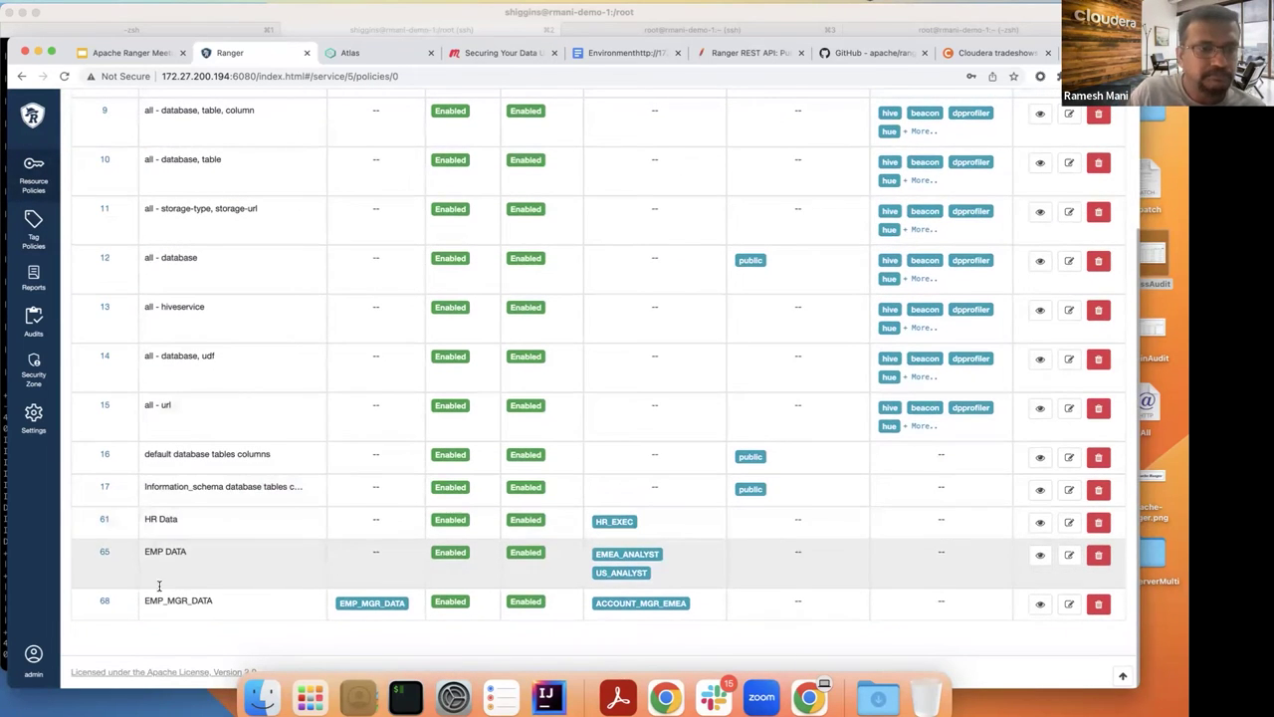
{"action": "left_click", "coordinate": [104, 604]}
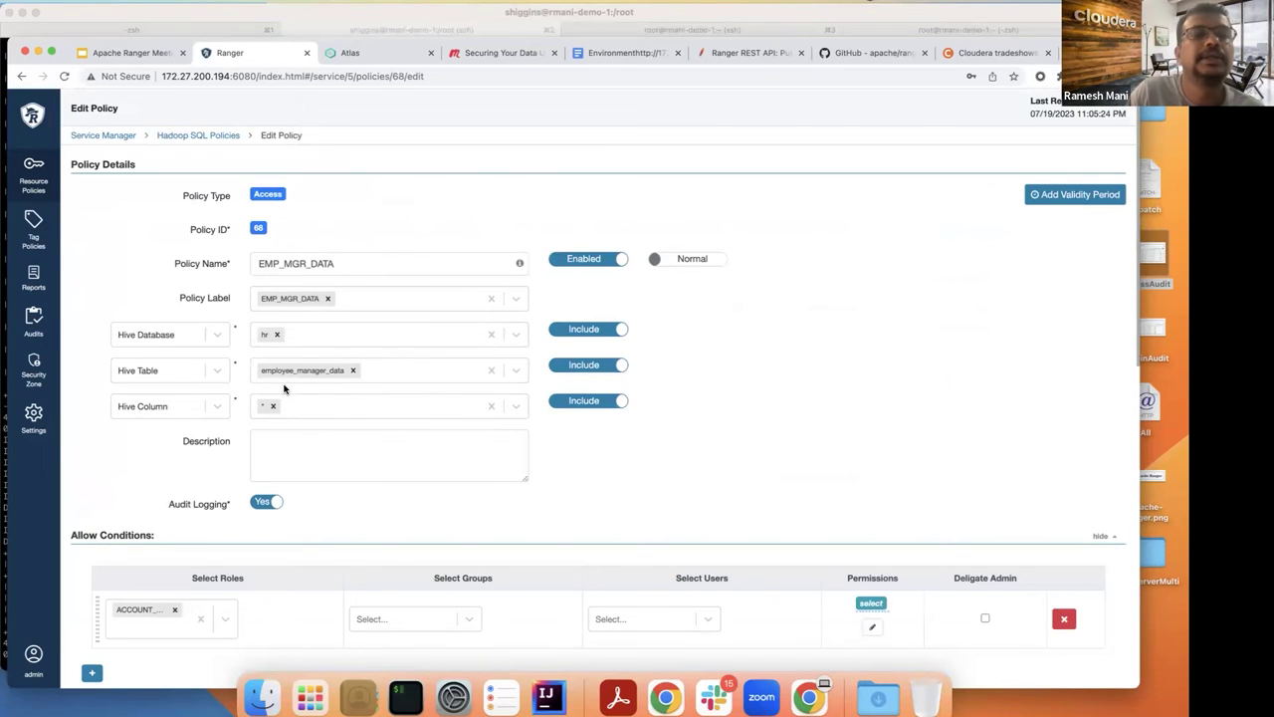
Step: Review EMP_MGR_DATA's role list without changes, then go back to the Hadoop SQL policy list
{"action": "scroll", "coordinate": [329, 385], "scroll_direction": "down", "scroll_amount": 2}
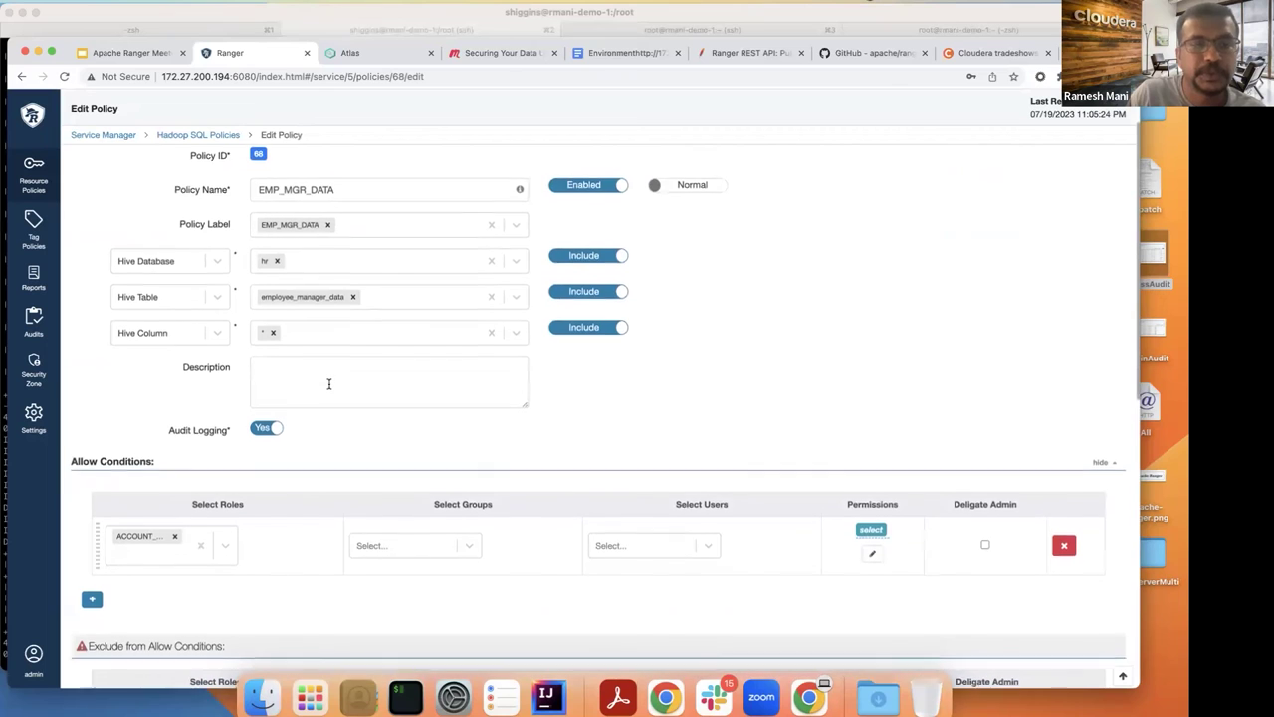
{"action": "scroll", "coordinate": [330, 387], "scroll_direction": "down", "scroll_amount": 1}
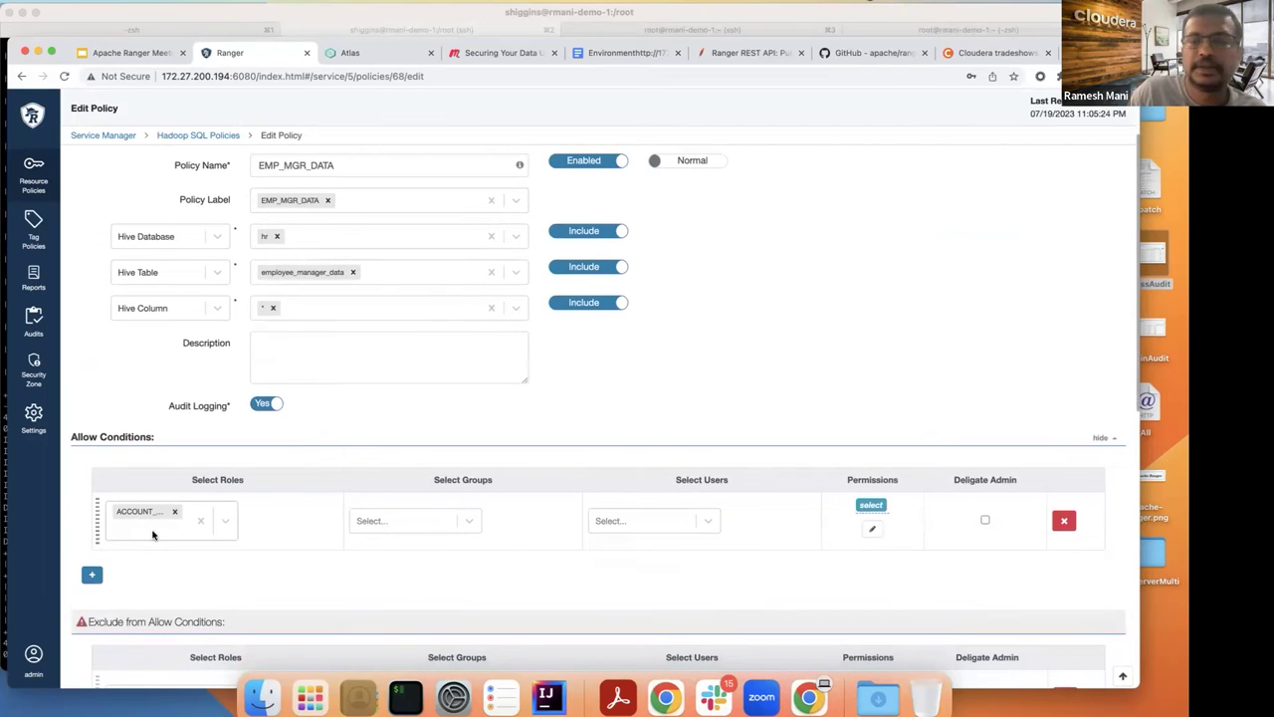
{"action": "scroll", "coordinate": [152, 536], "scroll_direction": "up", "scroll_amount": 1}
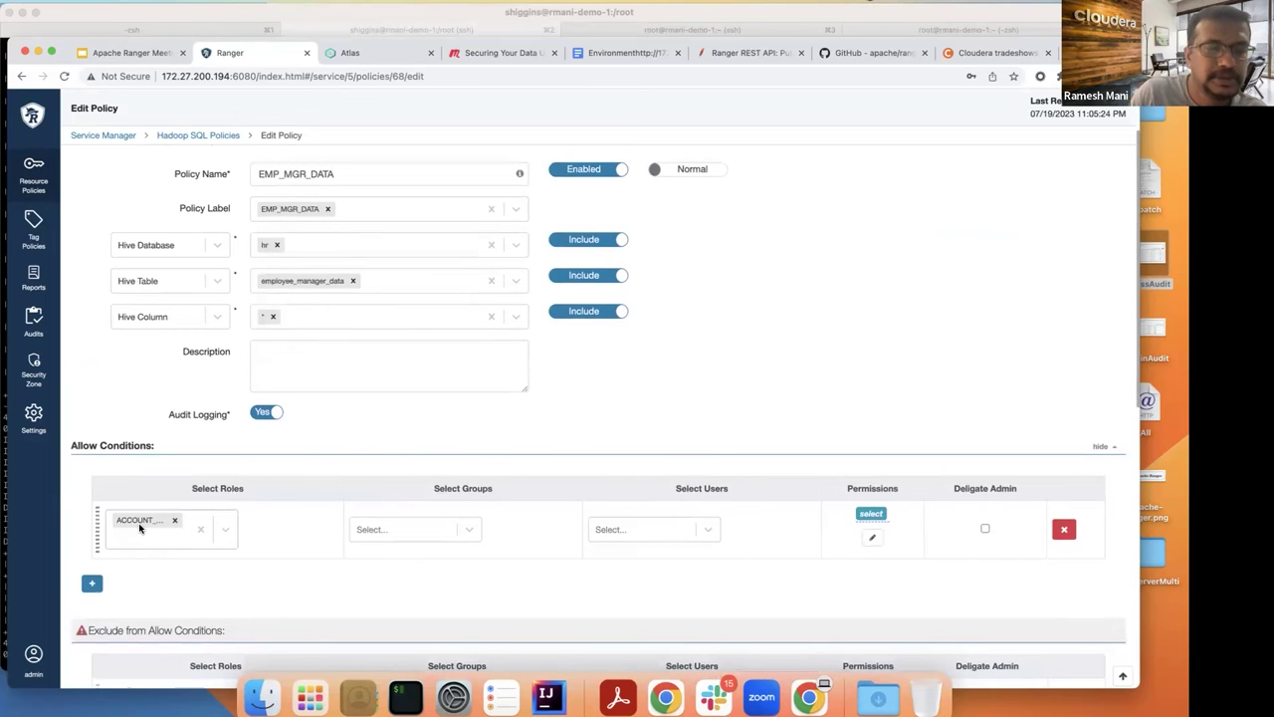
{"action": "left_click", "coordinate": [149, 537]}
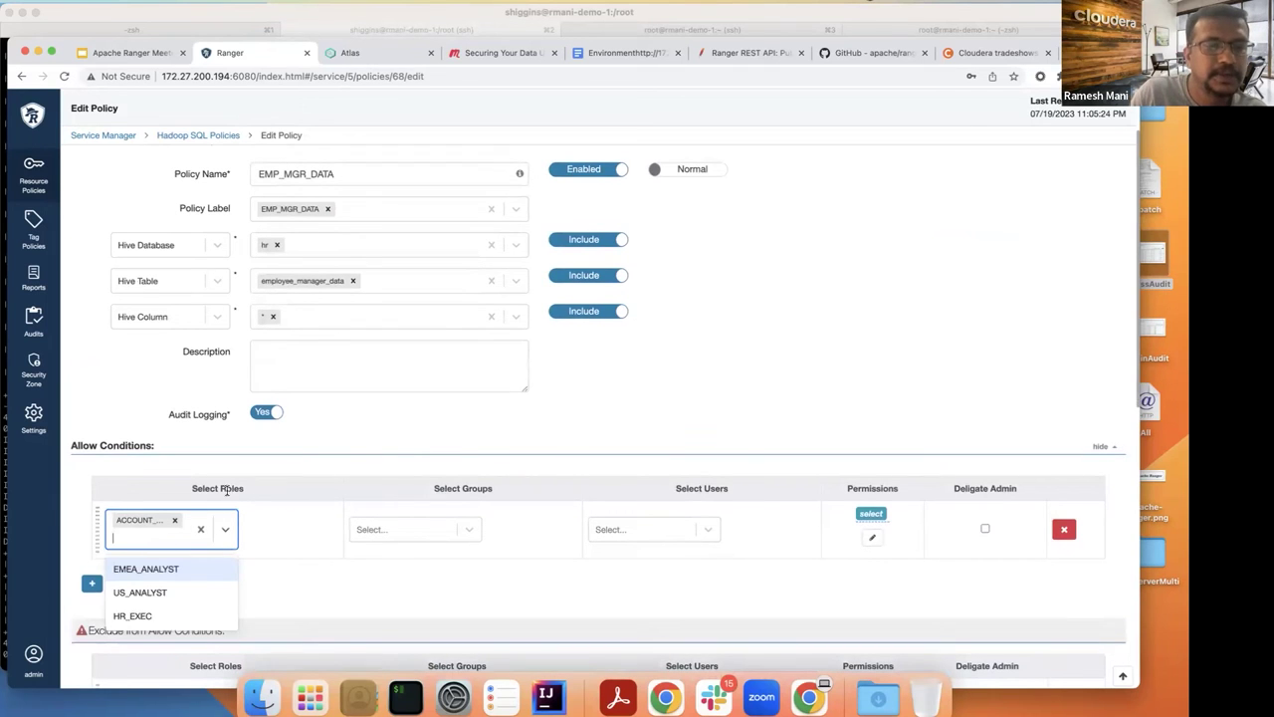
{"action": "left_click", "coordinate": [366, 410]}
{"action": "scroll", "coordinate": [365, 406], "scroll_direction": "up", "scroll_amount": 2}
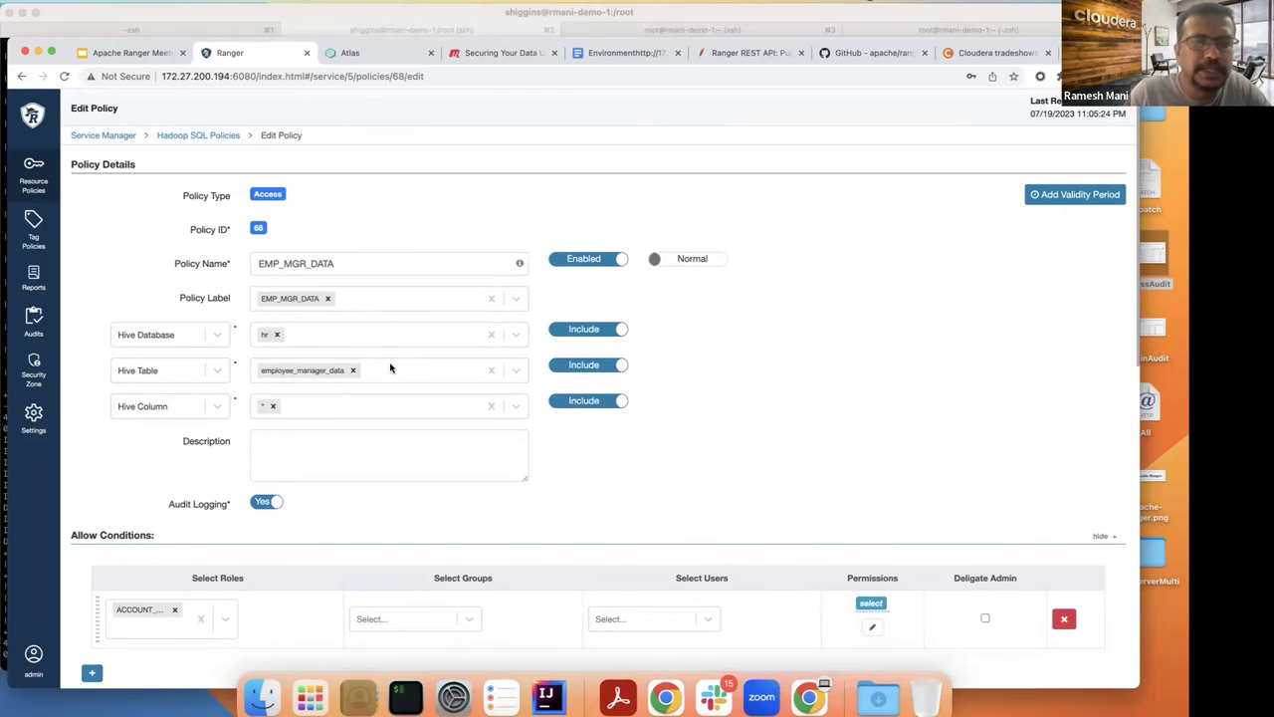
{"action": "scroll", "coordinate": [489, 384], "scroll_direction": "down", "scroll_amount": 1}
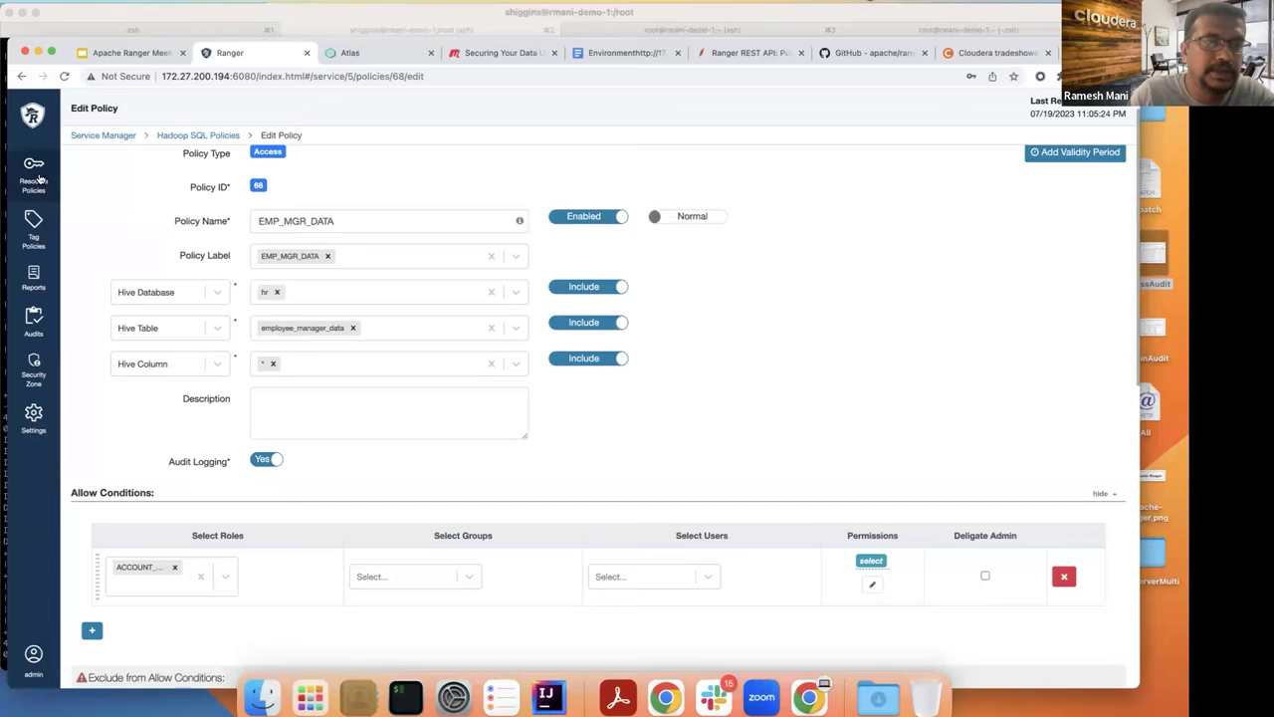
{"action": "left_click", "coordinate": [200, 137]}
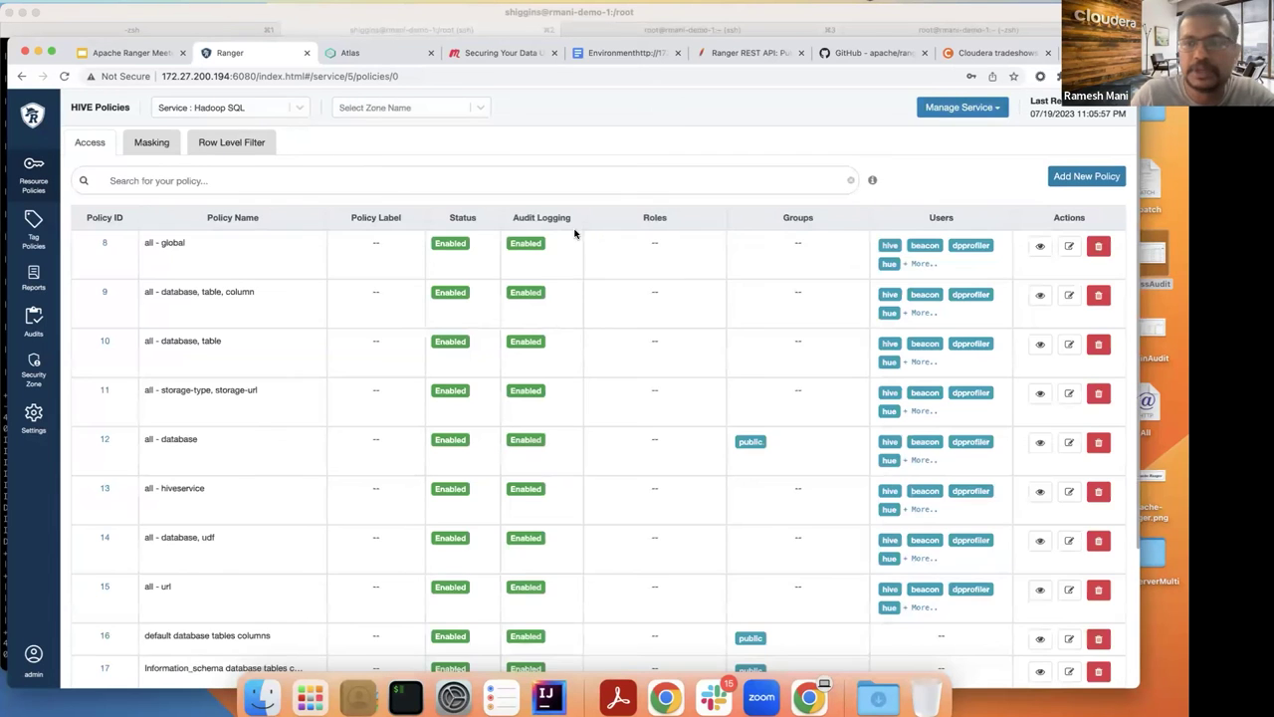
Step: Open row-level filter policy 69, EMP_MGR_DATA_FILTER, and read its hr.employee_manager_data settings
{"action": "scroll", "coordinate": [575, 233], "scroll_direction": "down", "scroll_amount": 3}
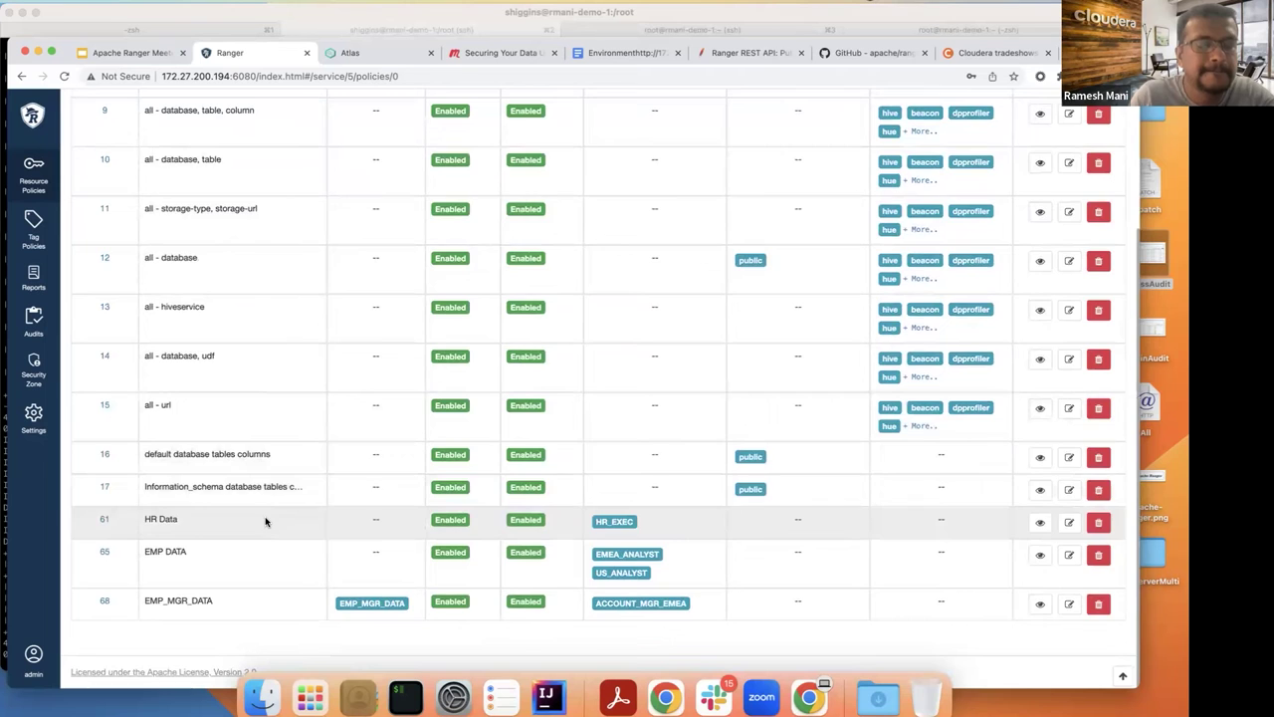
{"action": "scroll", "coordinate": [285, 453], "scroll_direction": "up", "scroll_amount": 3}
{"action": "scroll", "coordinate": [285, 450], "scroll_direction": "up", "scroll_amount": 1}
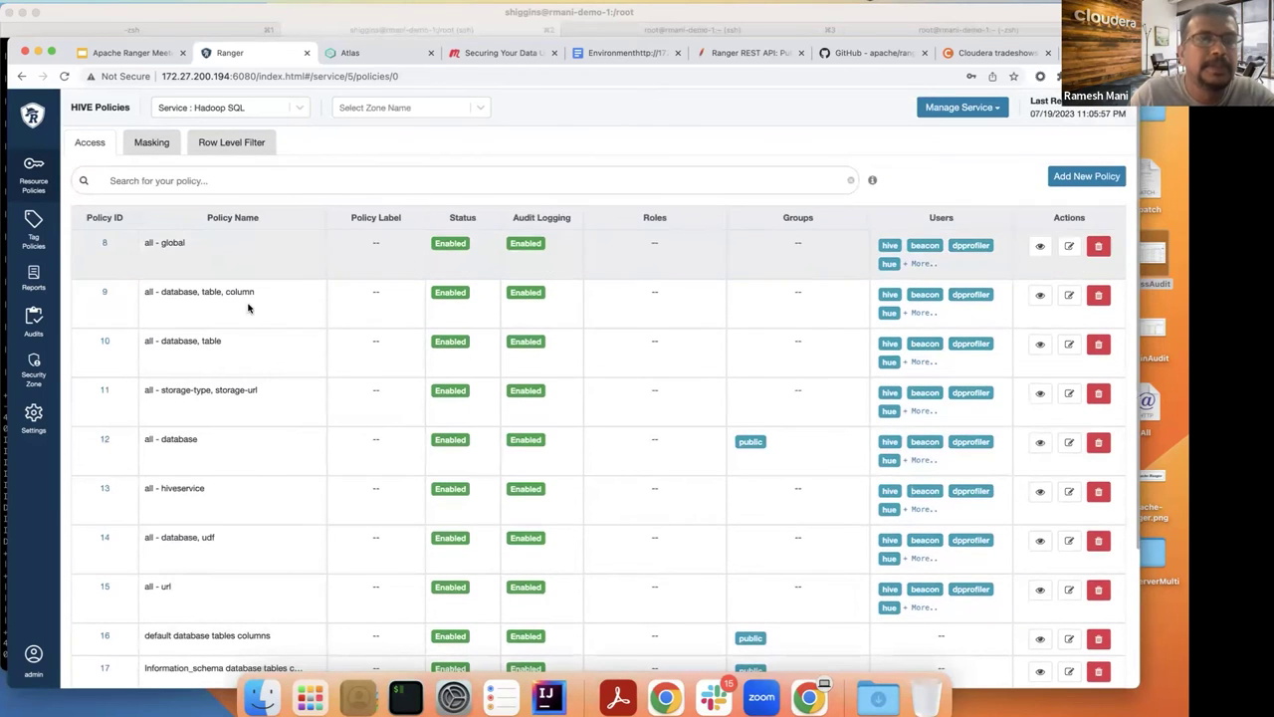
{"action": "left_click", "coordinate": [224, 146]}
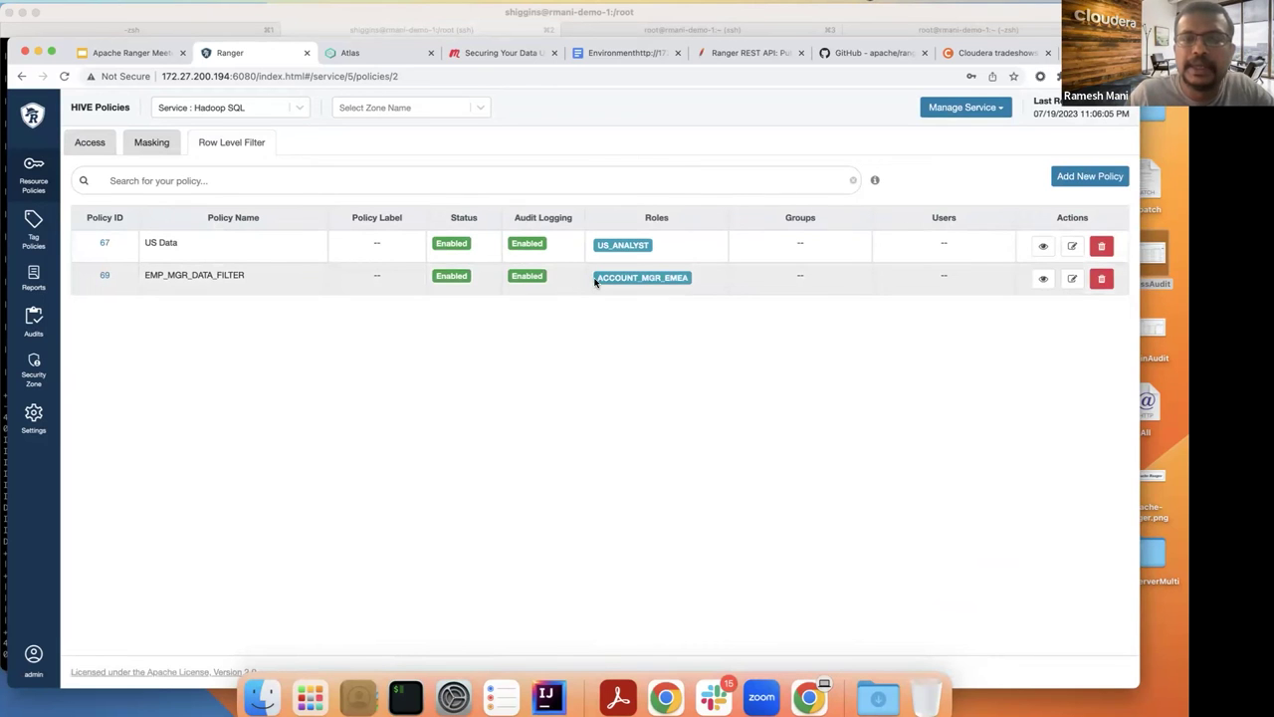
{"action": "left_click", "coordinate": [106, 276]}
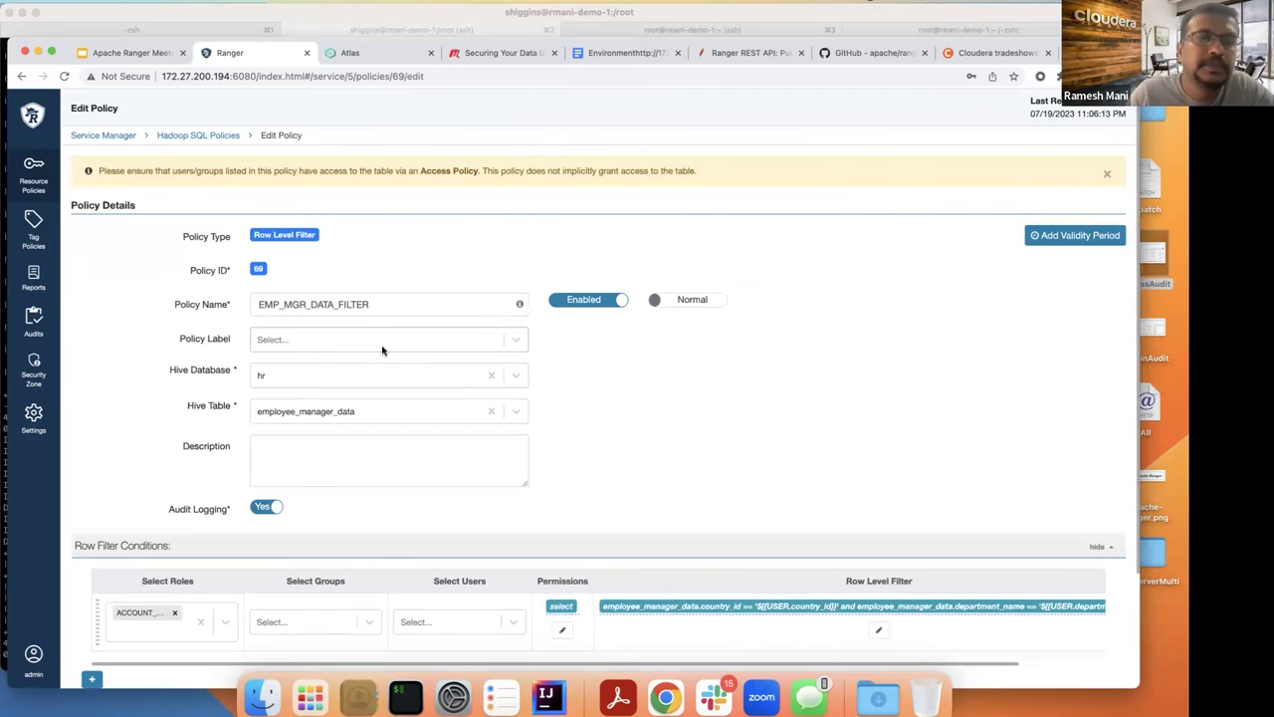
{"action": "scroll", "coordinate": [383, 350], "scroll_direction": "down", "scroll_amount": 2}
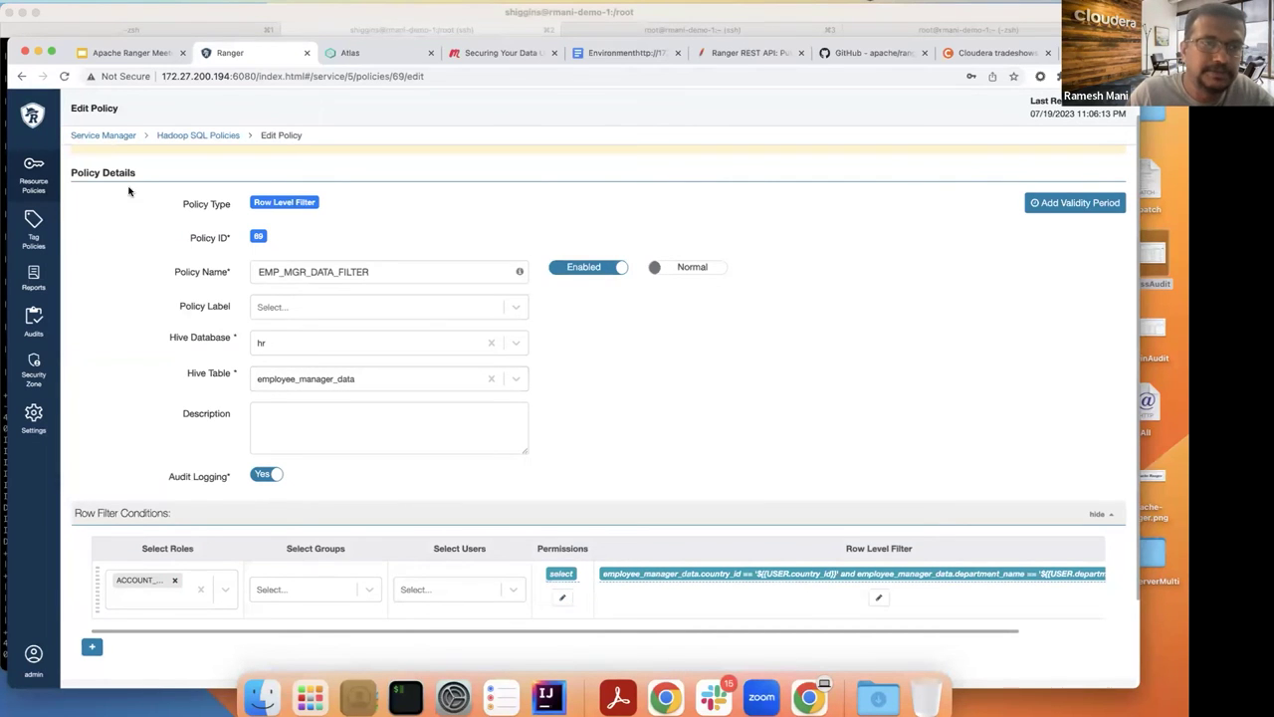
Step: Return to the Hadoop SQL access policy list via Access Manager's Resource Policies
{"action": "left_click", "coordinate": [214, 134]}
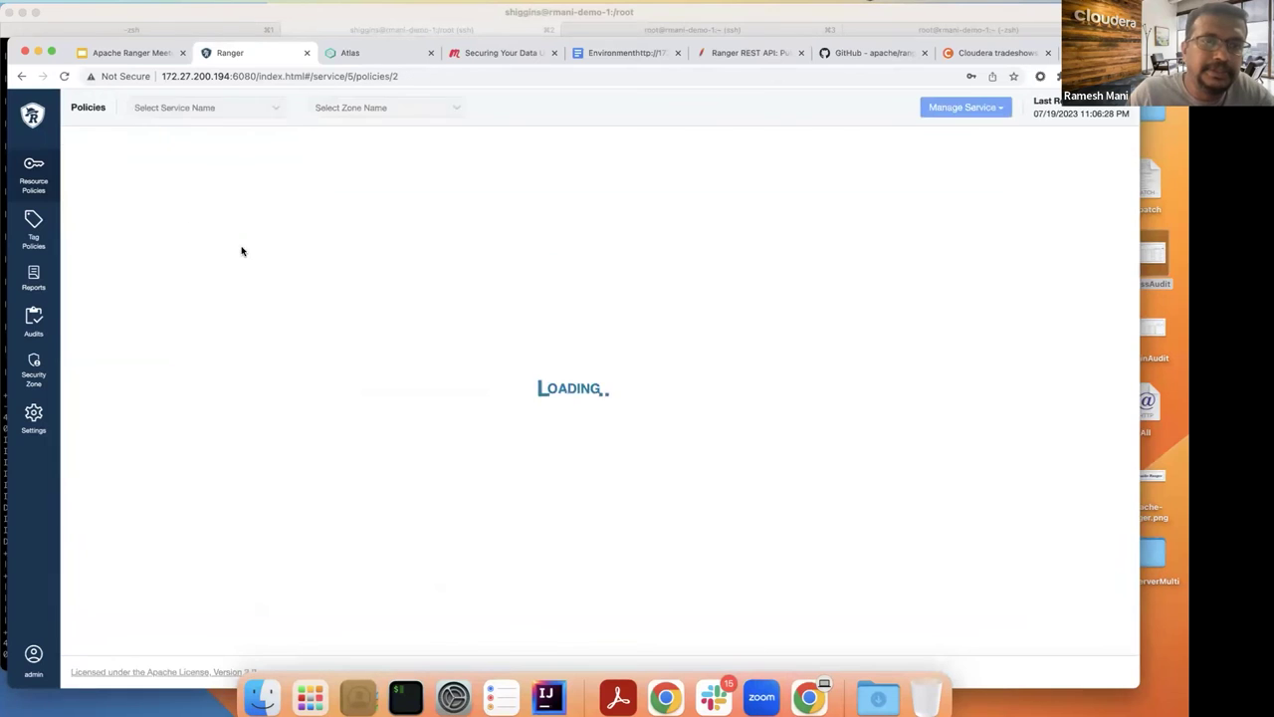
{"action": "left_click", "coordinate": [107, 150]}
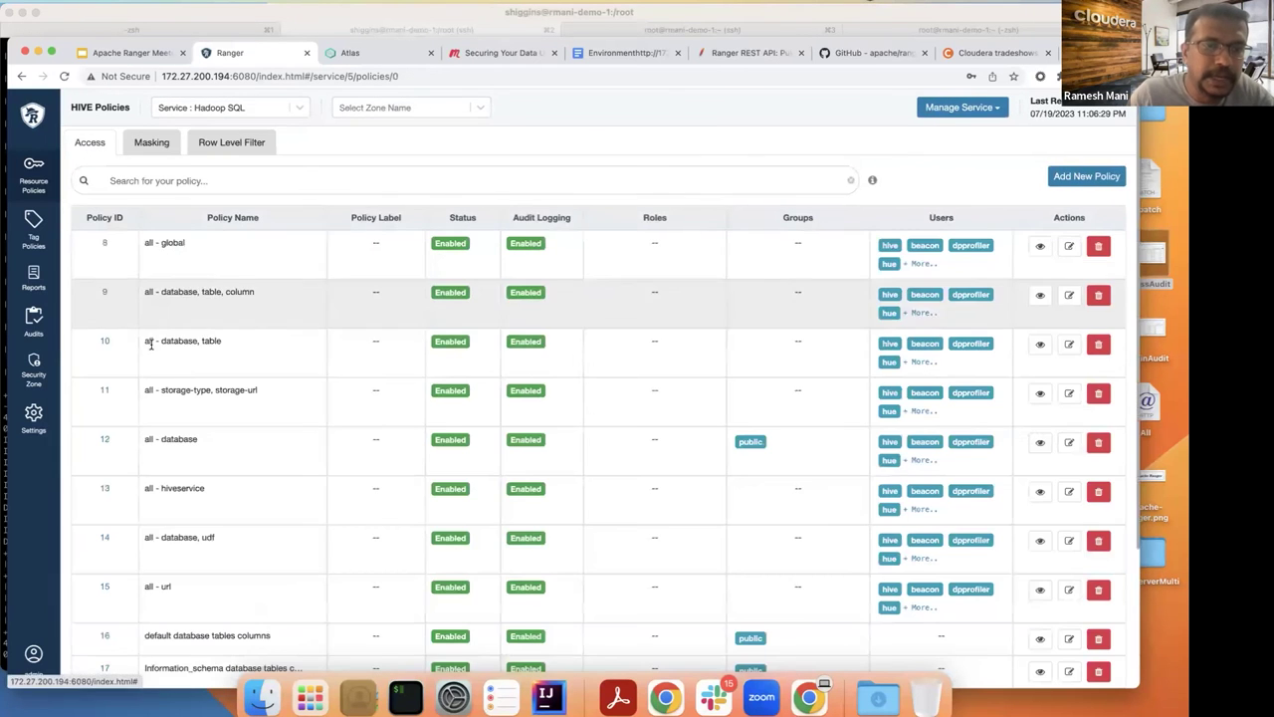
{"action": "left_click", "coordinate": [36, 177]}
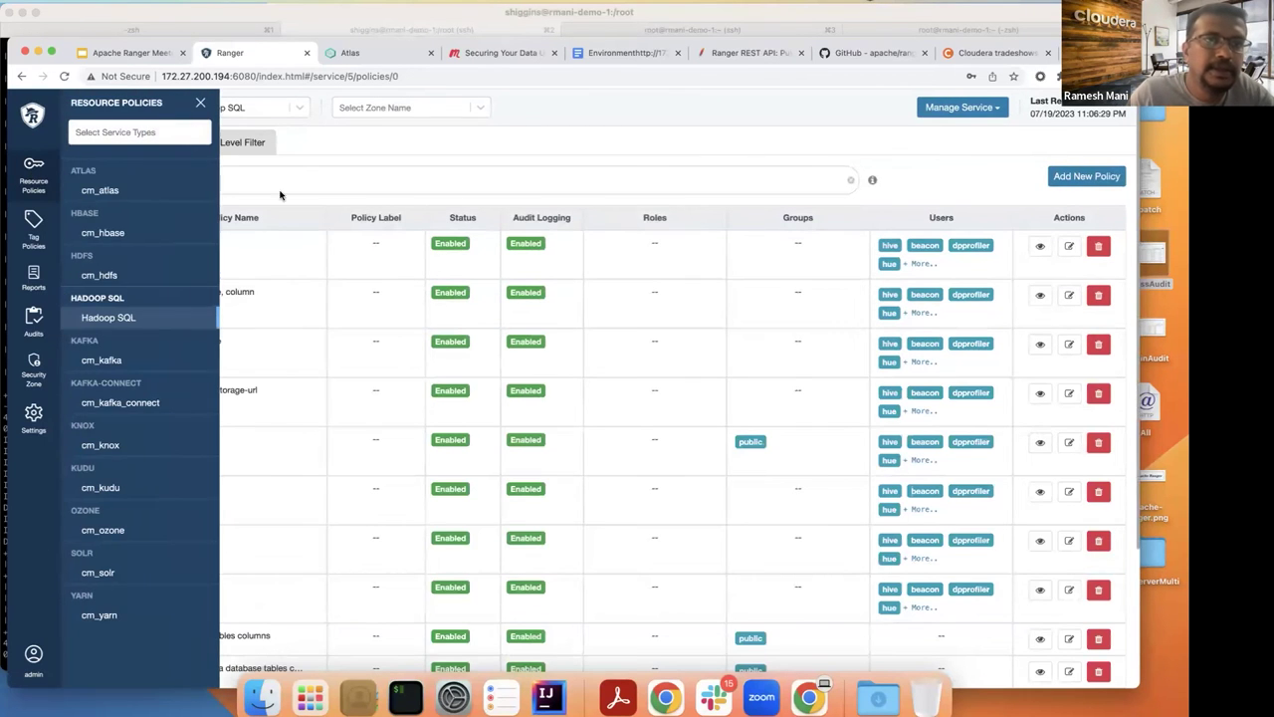
{"action": "left_click", "coordinate": [110, 318]}
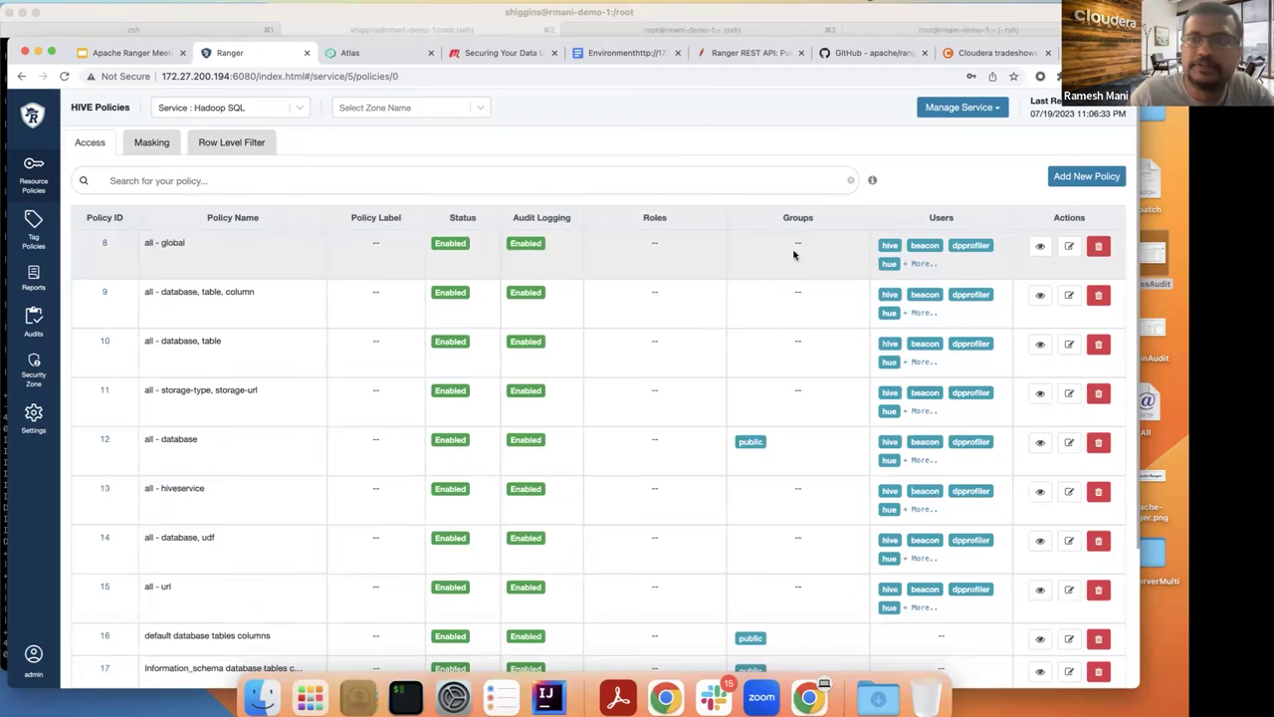
{"action": "scroll", "coordinate": [973, 202], "scroll_direction": "down", "scroll_amount": 5}
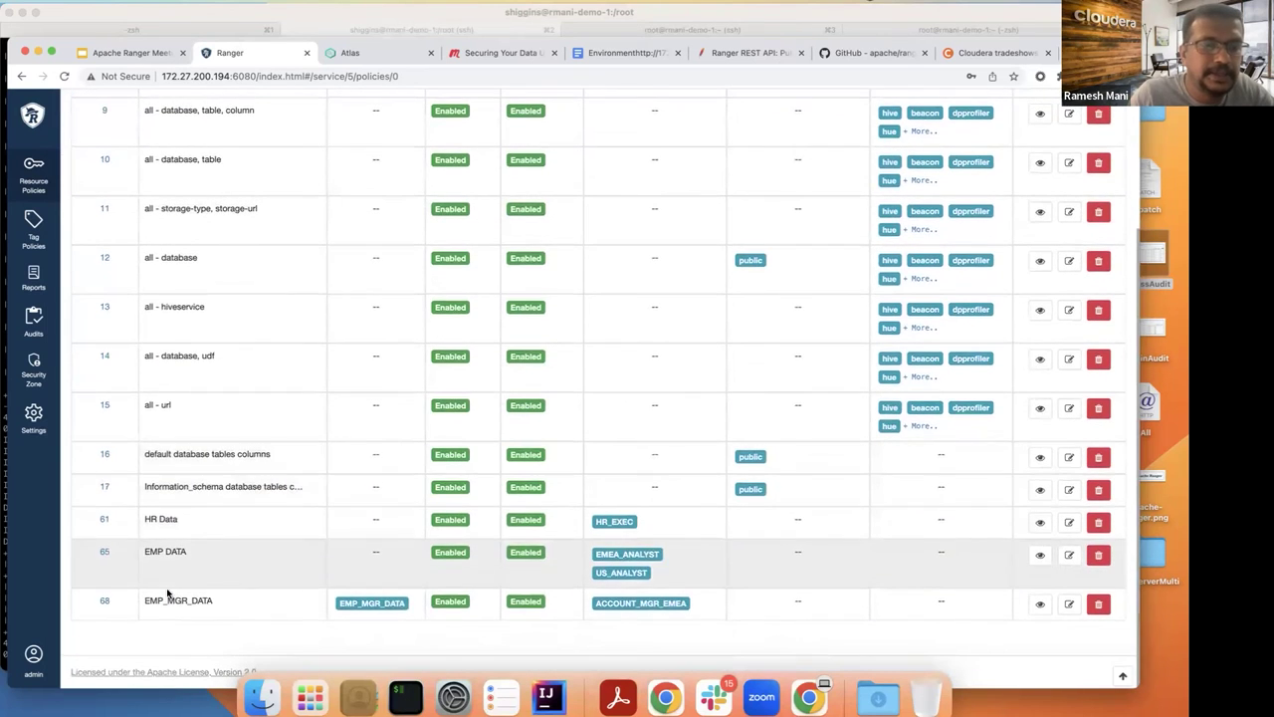
Step: Review access policy 68, EMP_MGR_DATA, and go back to the Hadoop SQL policy list
{"action": "left_click", "coordinate": [103, 604]}
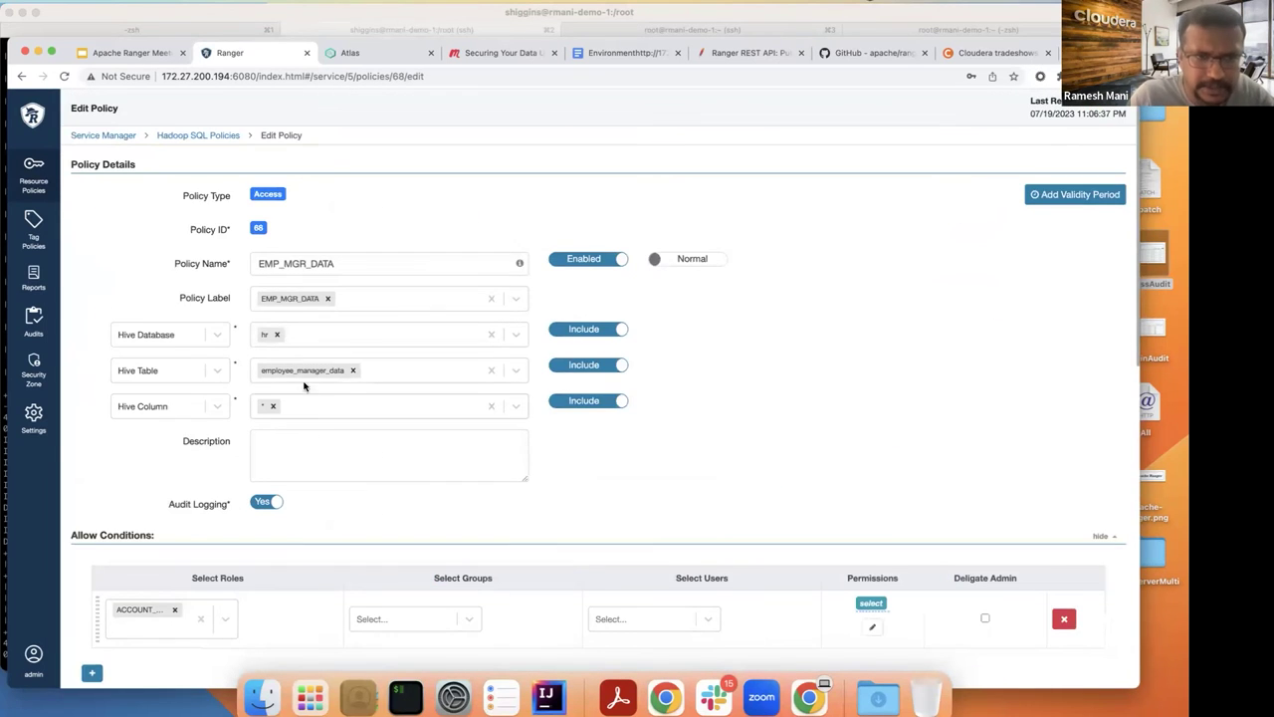
{"action": "scroll", "coordinate": [332, 449], "scroll_direction": "down", "scroll_amount": 2}
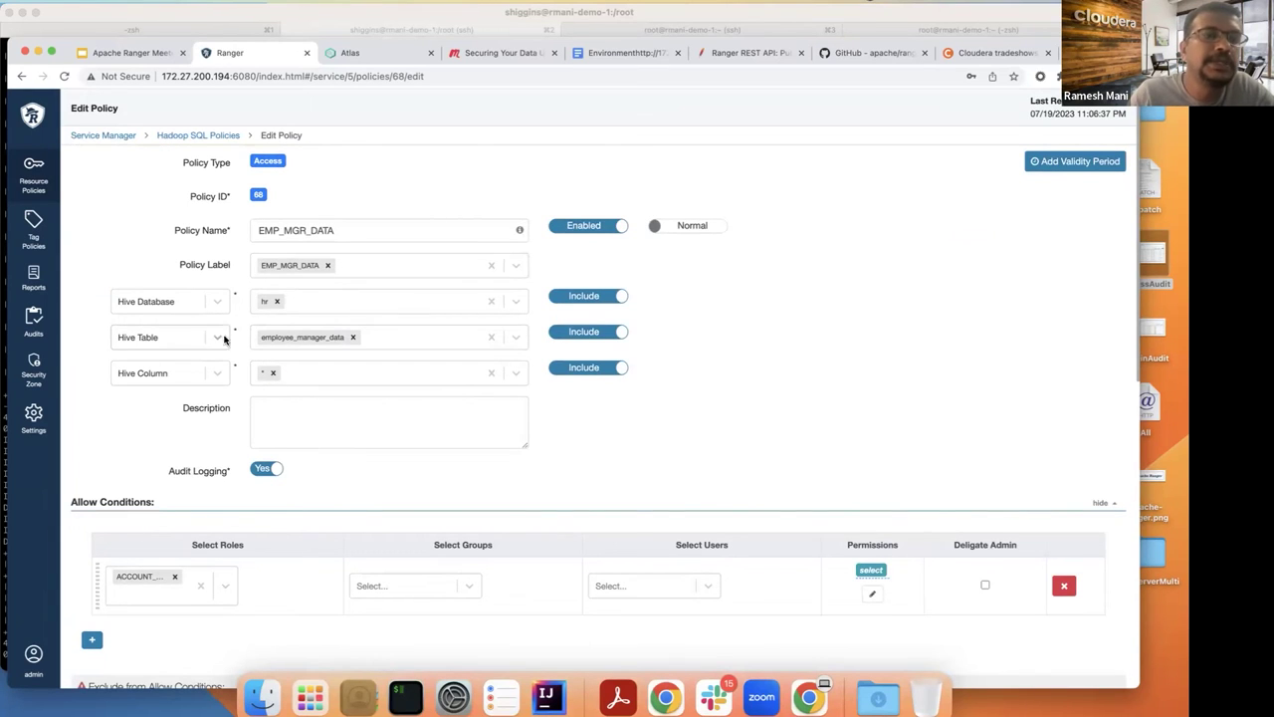
{"action": "left_click", "coordinate": [200, 137]}
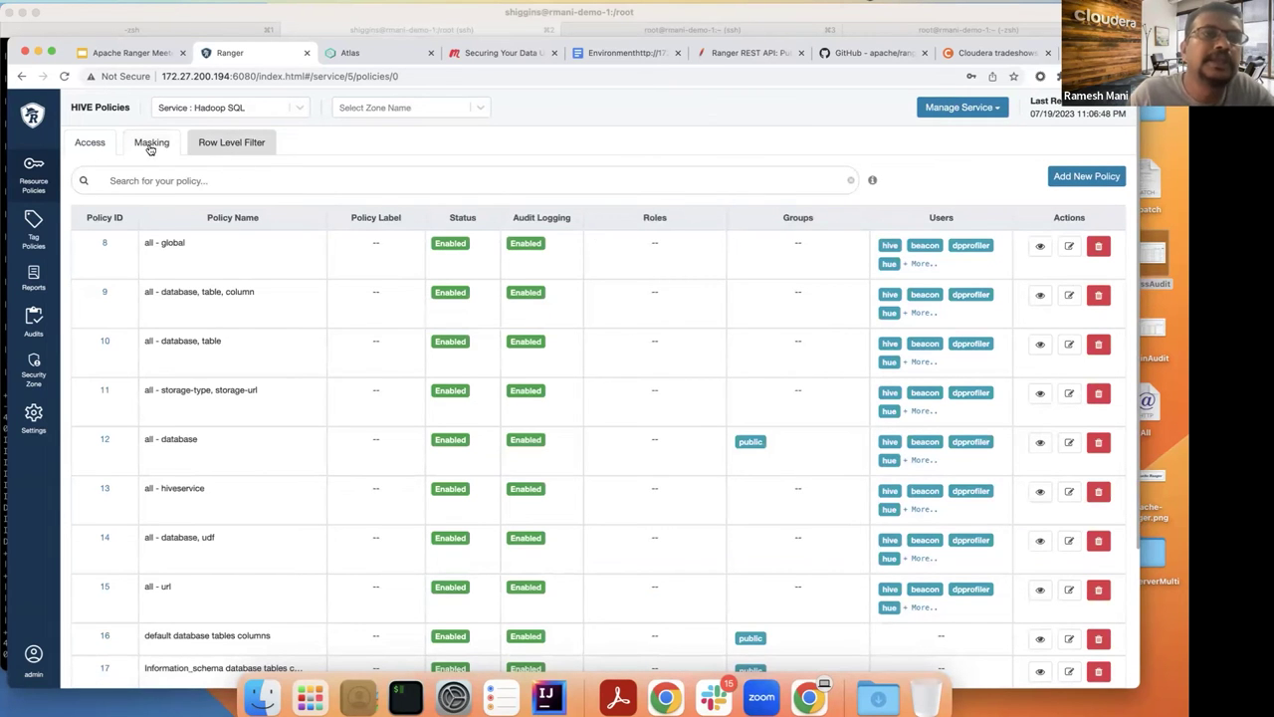
Step: Check the empty Masking list, then open EMP_MGR_DATA_FILTER from the Row Level Filter list
{"action": "left_click", "coordinate": [152, 148]}
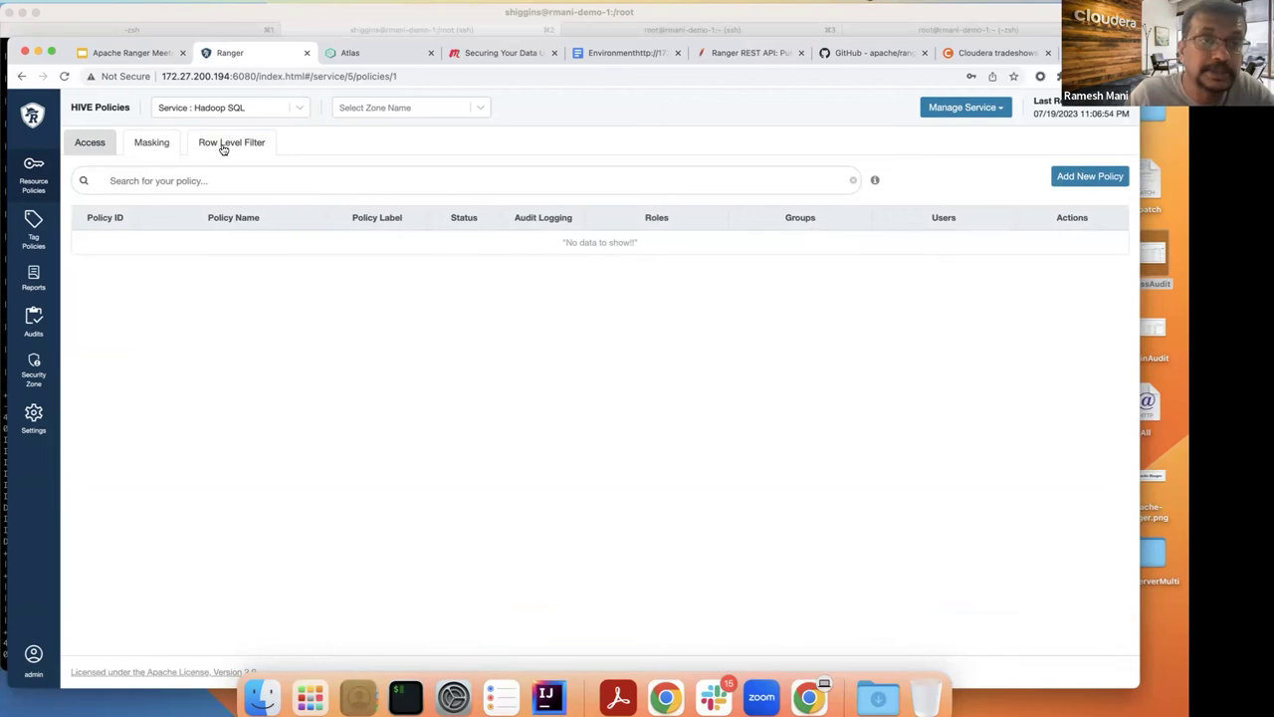
{"action": "left_click", "coordinate": [222, 146]}
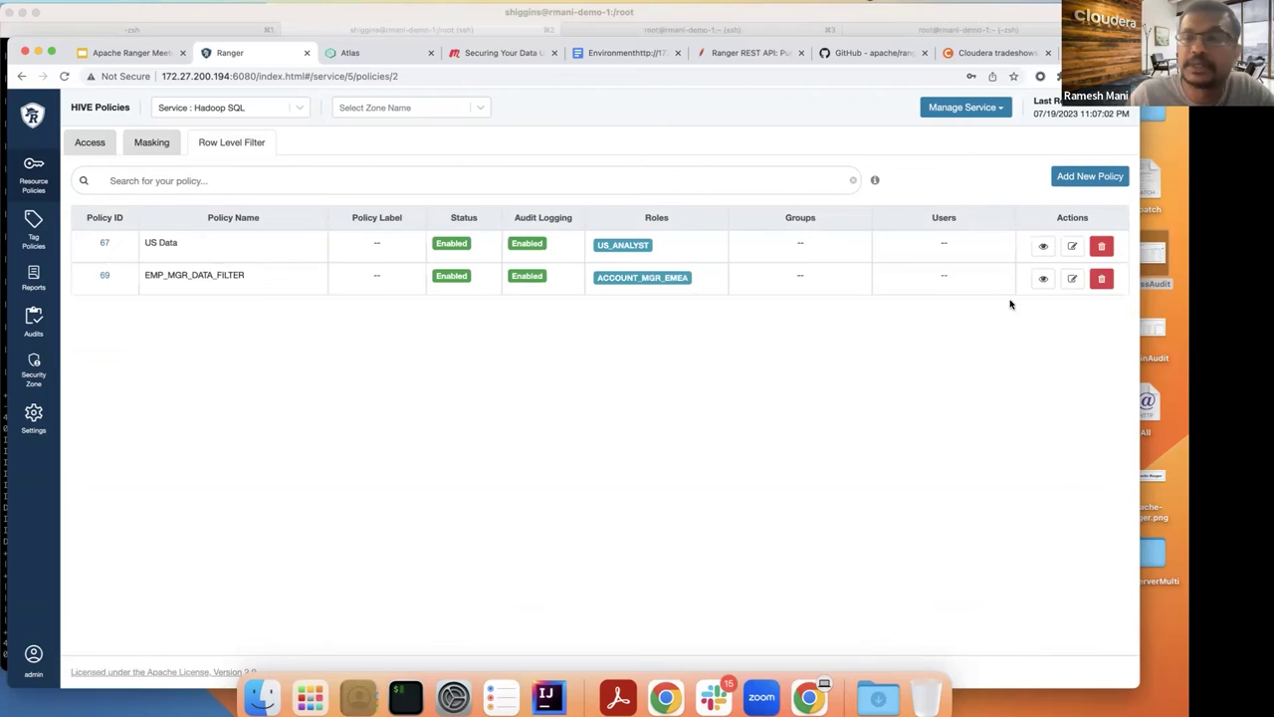
{"action": "left_click", "coordinate": [1073, 278]}
{"action": "scroll", "coordinate": [835, 388], "scroll_direction": "down", "scroll_amount": 3}
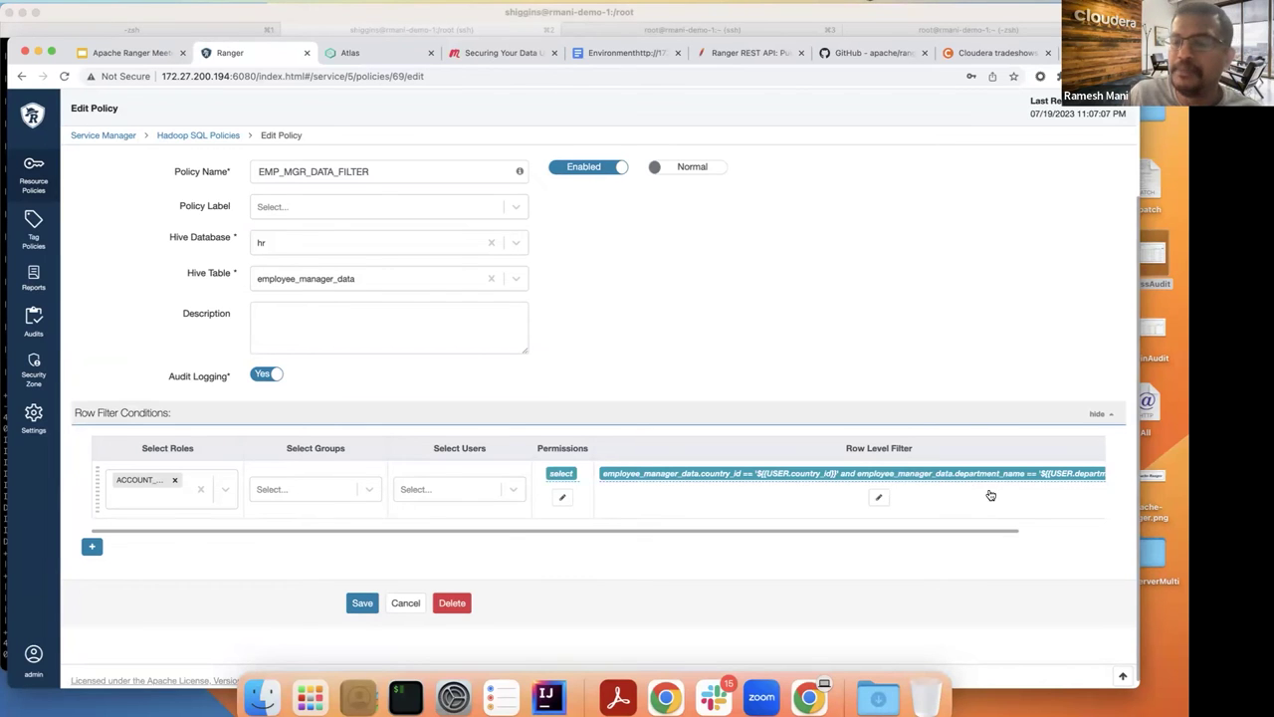
Step: Scroll the Row Filter Conditions table right to read the full country_id and department_name expression
{"action": "left_click_drag", "start_coordinate": [969, 535], "coordinate": [1058, 520]}
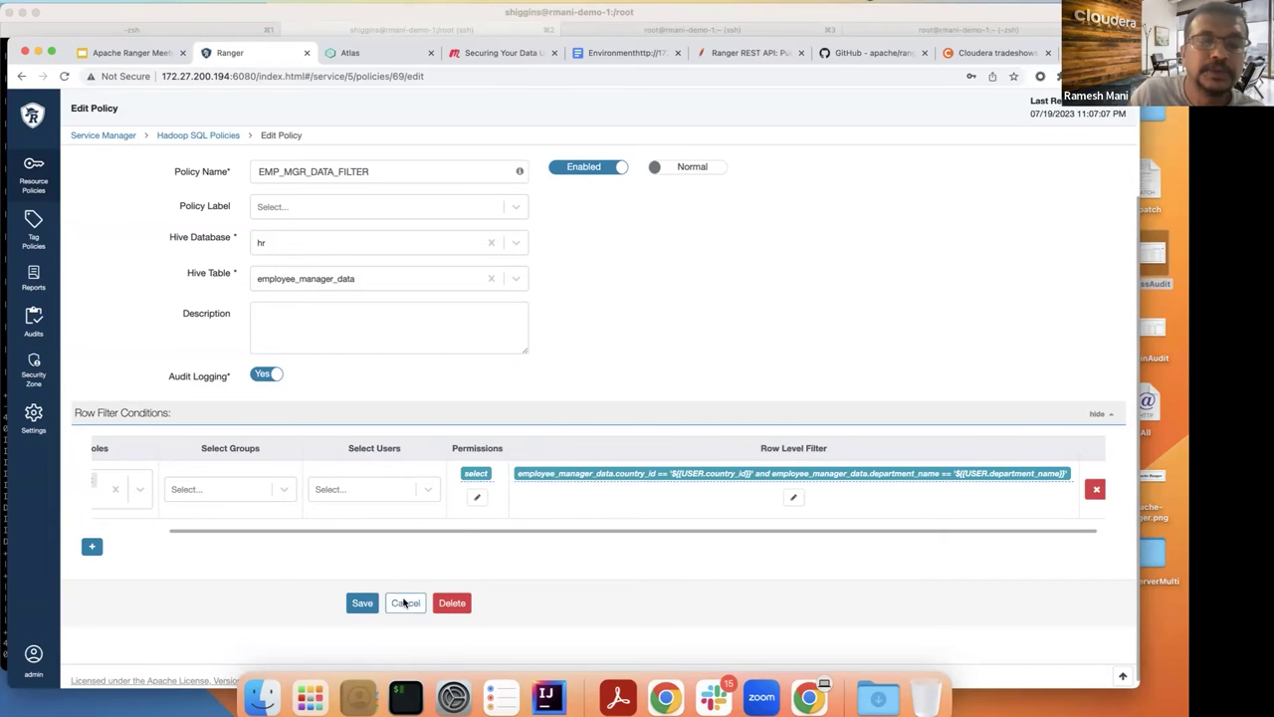
Step: View Sync Details for a user on the last Users page (department Sales, country UK), then return to iTerm
{"action": "left_click", "coordinate": [34, 424]}
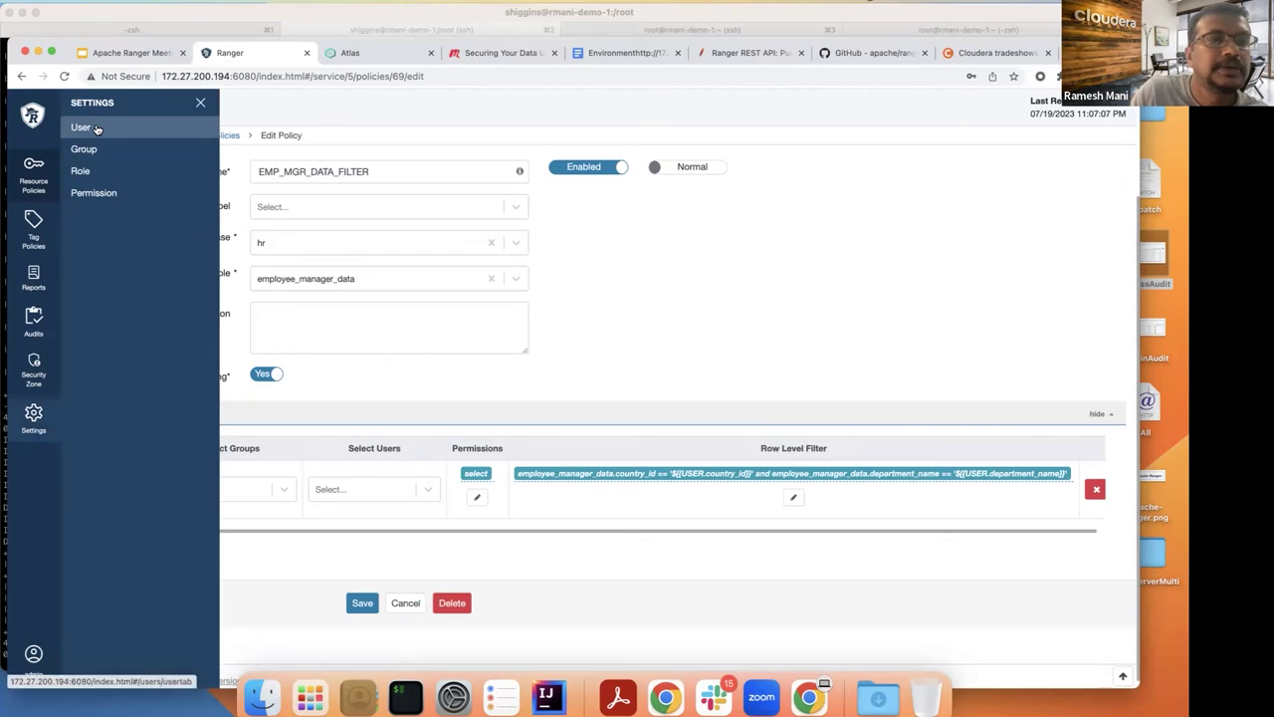
{"action": "left_click", "coordinate": [87, 127]}
{"action": "scroll", "coordinate": [257, 237], "scroll_direction": "down", "scroll_amount": 10}
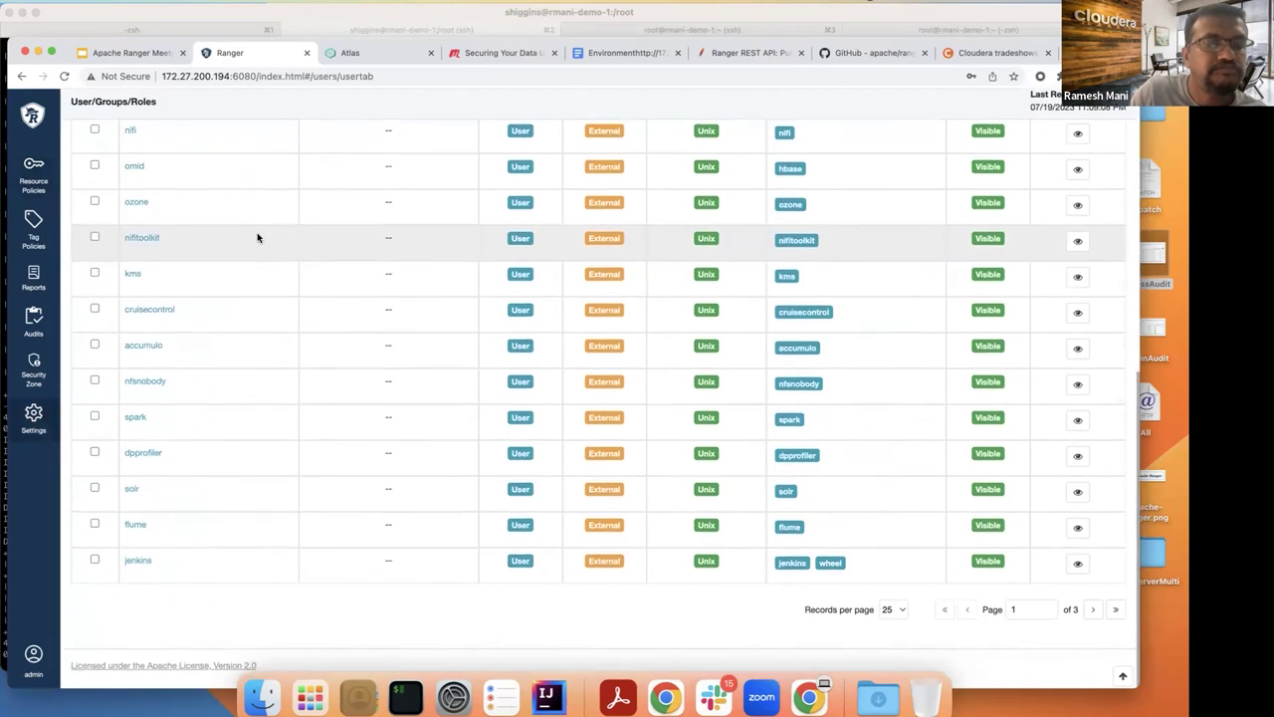
{"action": "scroll", "coordinate": [214, 230], "scroll_direction": "up", "scroll_amount": 10}
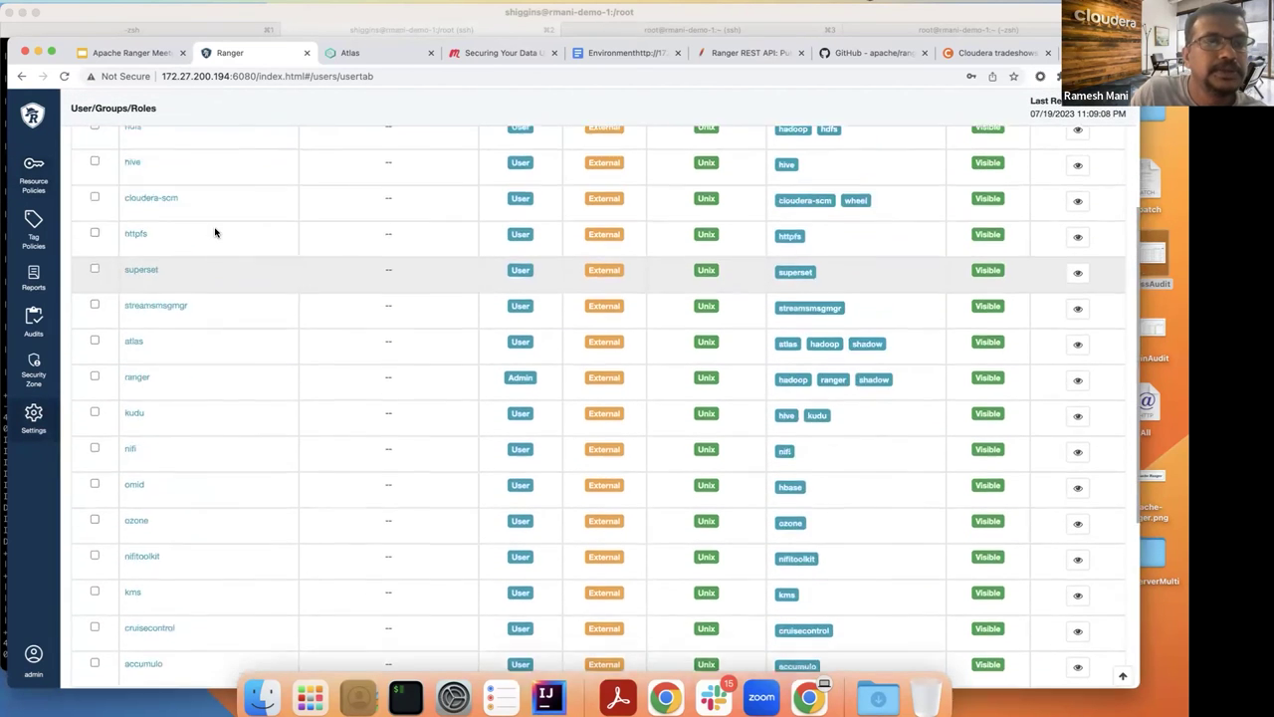
{"action": "scroll", "coordinate": [208, 196], "scroll_direction": "down", "scroll_amount": 10}
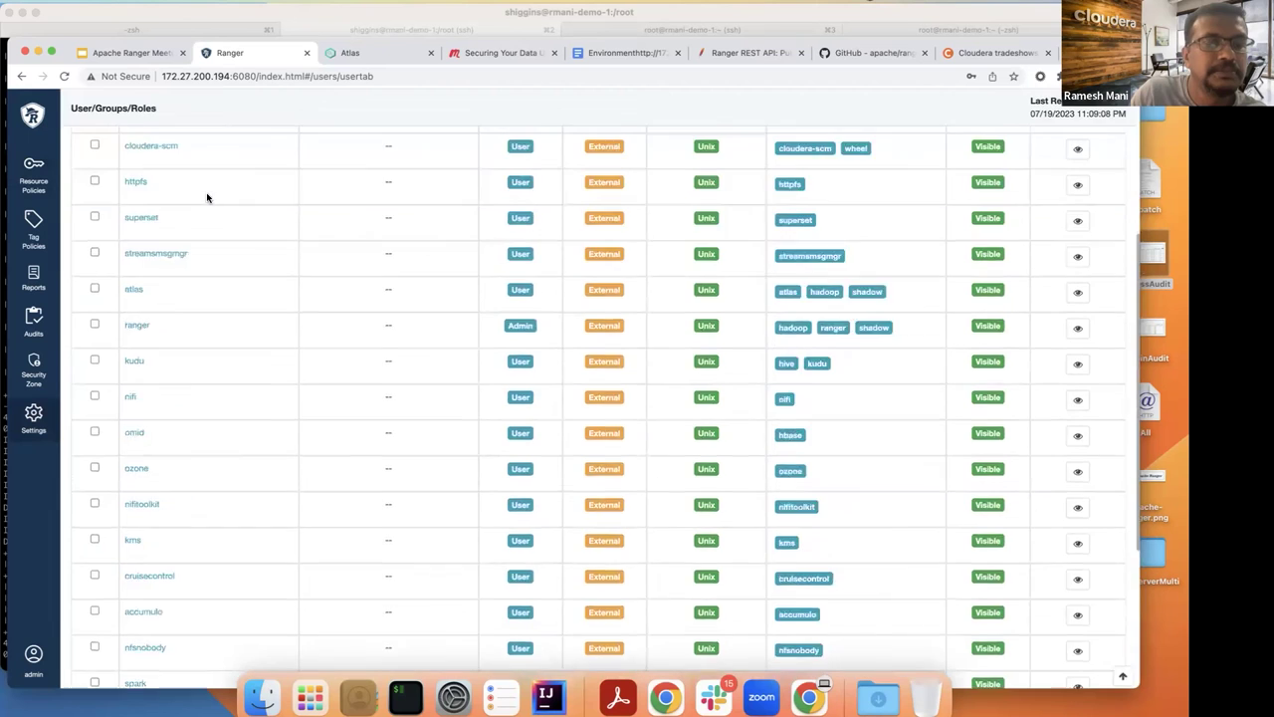
{"action": "left_click", "coordinate": [1115, 615]}
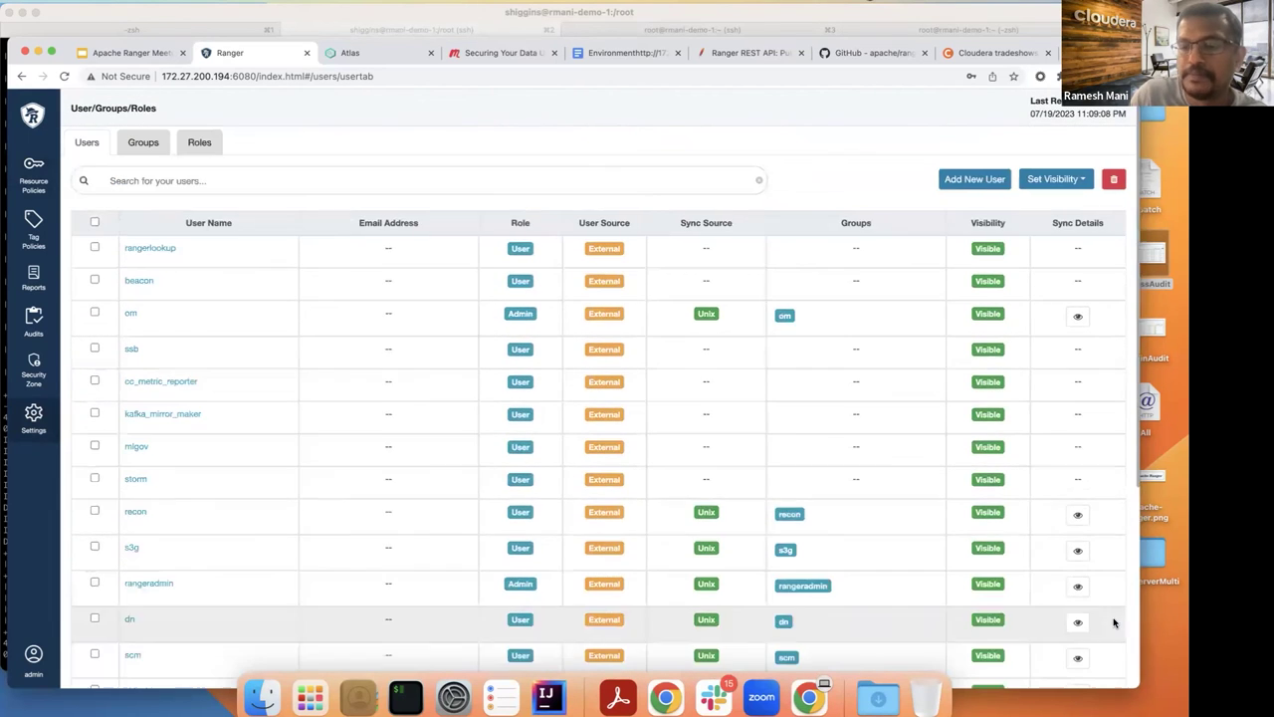
{"action": "scroll", "coordinate": [707, 498], "scroll_direction": "down", "scroll_amount": 10}
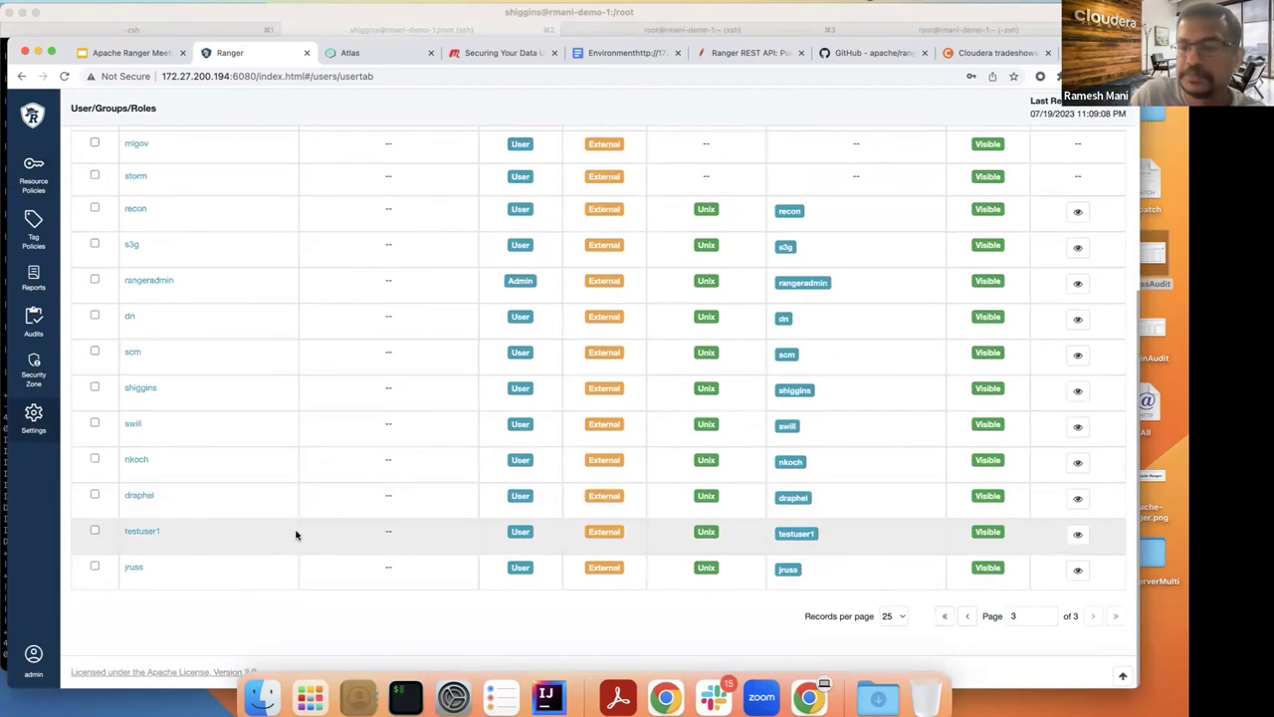
{"action": "left_click", "coordinate": [132, 567]}
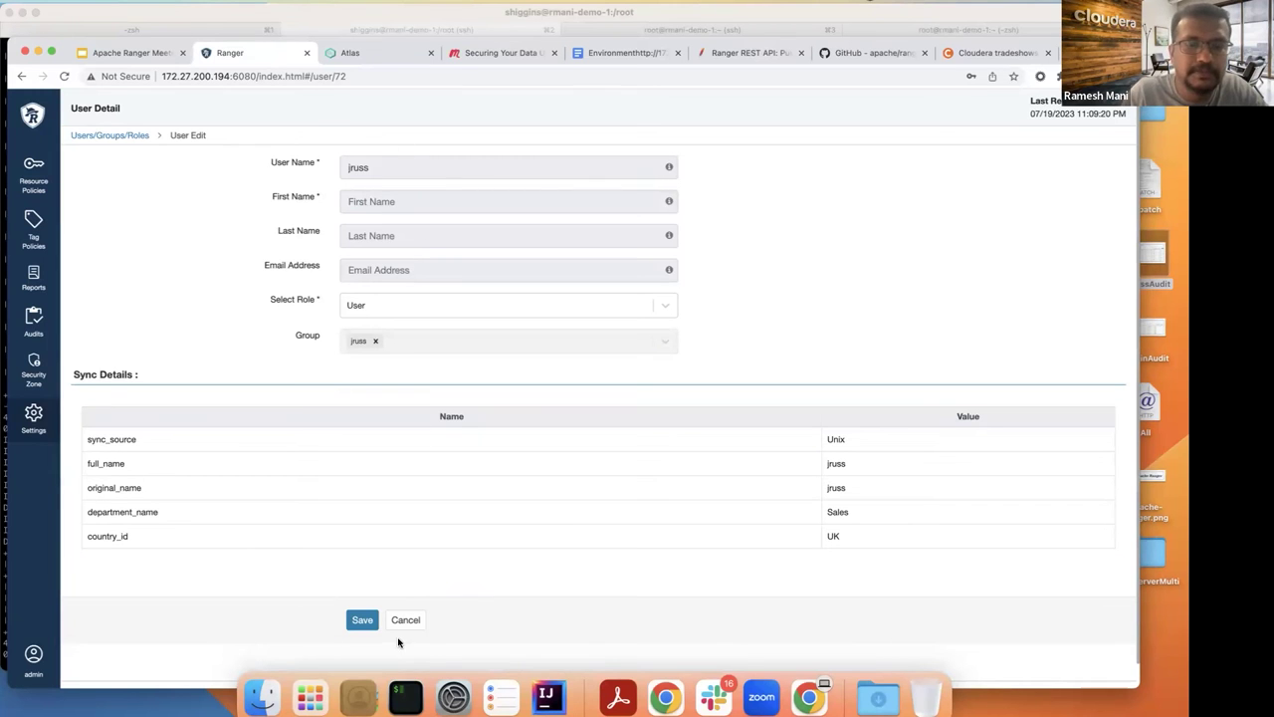
{"action": "left_click", "coordinate": [406, 697]}
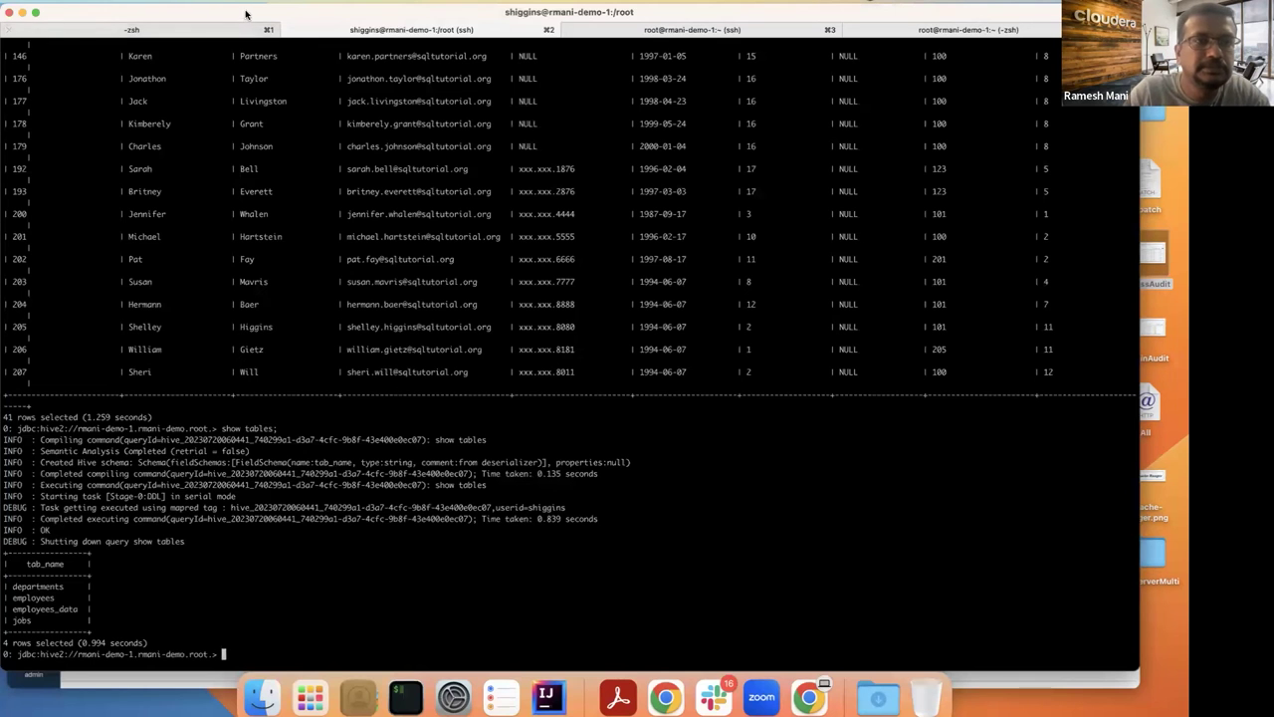
Step: Exit Beeline and the current shell, then sudo su to the synced user's account
{"action": "mouse_move", "coordinate": [234, 16]}
{"action": "left_mouse_down"}
{"action": "mouse_move", "coordinate": [225, 48]}
{"action": "mouse_move", "coordinate": [212, 25]}
{"action": "left_mouse_up"}
{"action": "type", "text": "exit"}
{"action": "key", "text": "Return"}
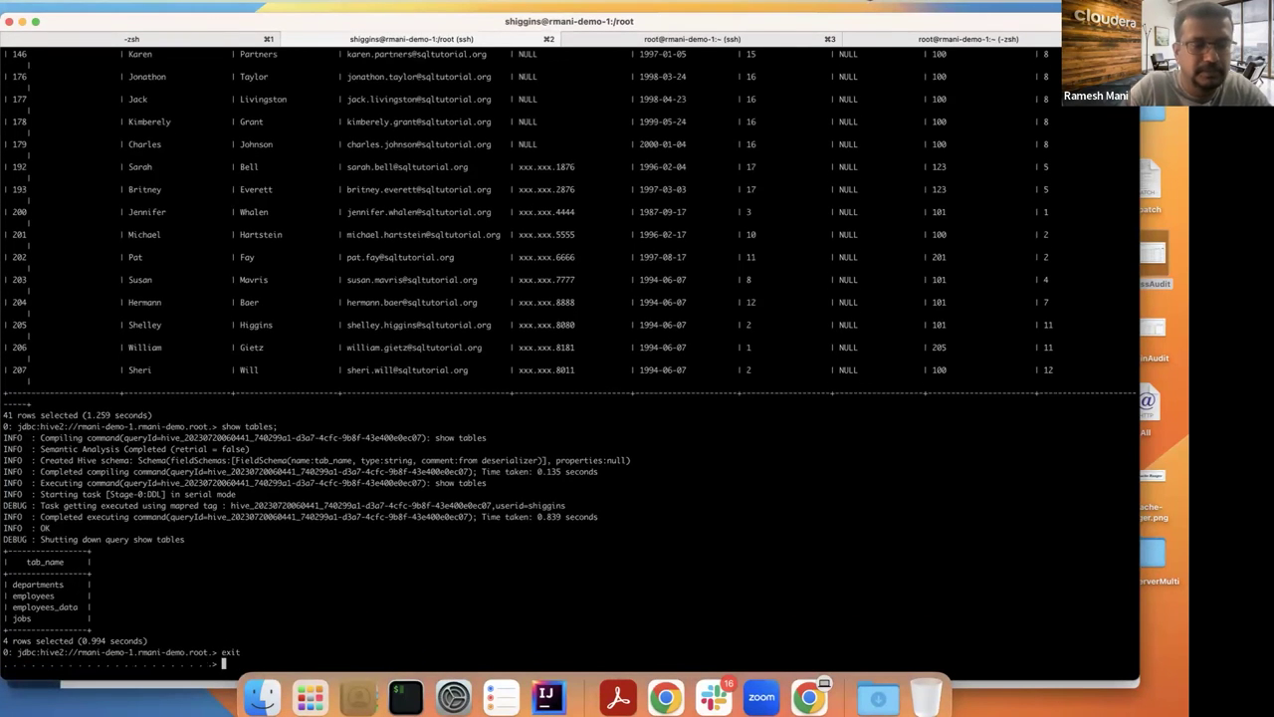
{"action": "key", "text": "ctrl+d"}
{"action": "type", "text": "exit"}
{"action": "key", "text": "Return"}
{"action": "key", "text": "Return"}
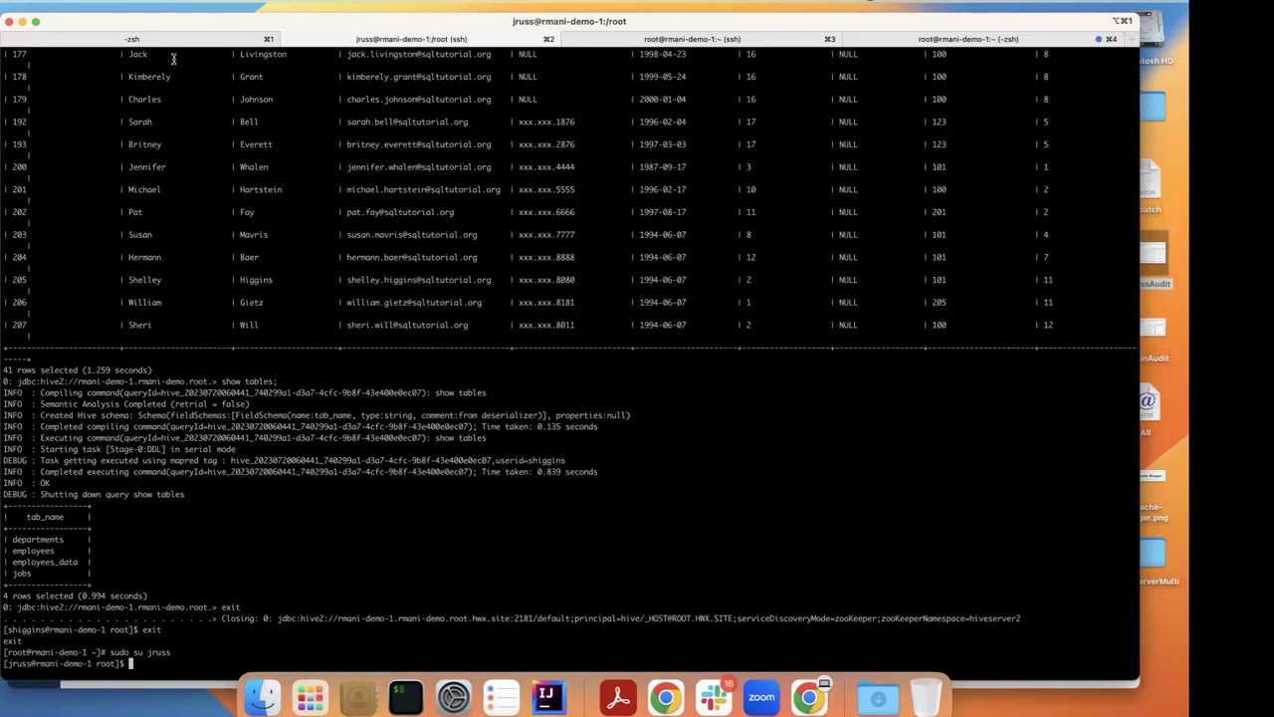
Step: Obtain a Kerberos ticket for the test user with kinit and the account password
{"action": "type", "text": "kinit"}
{"action": "key", "text": "Return"}
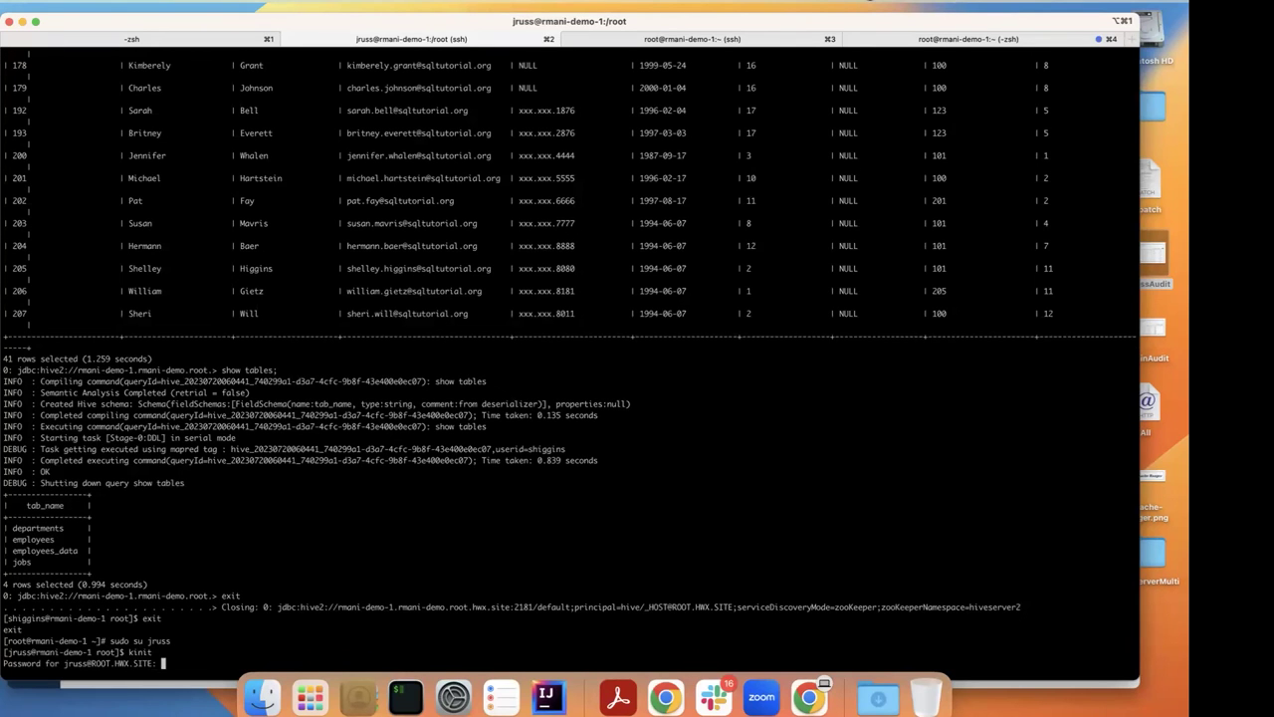
{"action": "key", "text": "Return"}
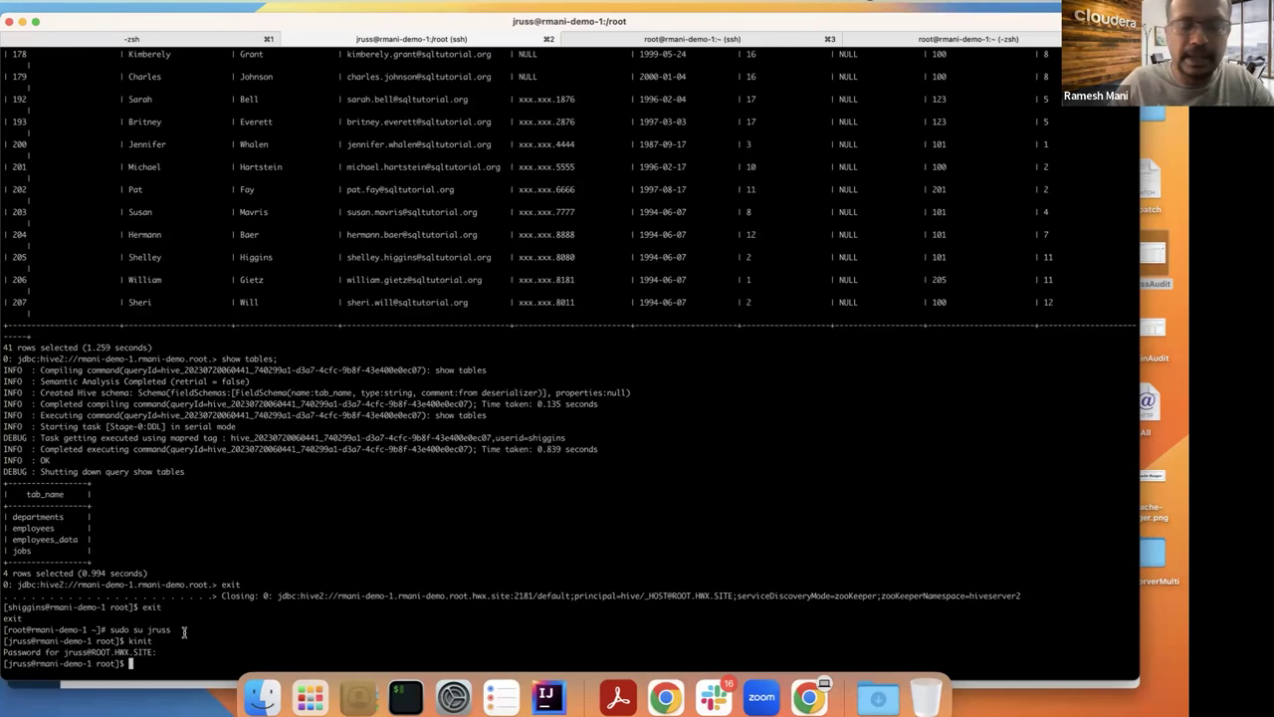
Step: Start Beeline connected to Apache Hive and clear the stray 'use hr' text from the prompt
{"action": "type", "text": "beeline"}
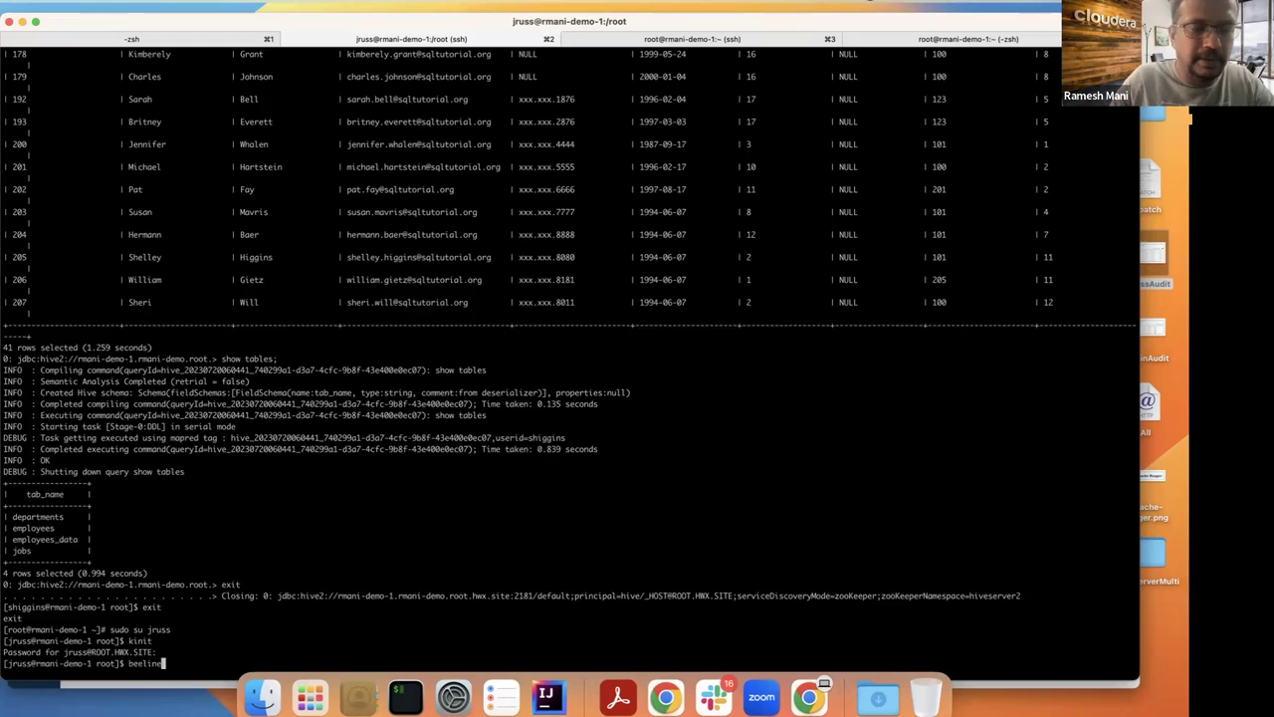
{"action": "key", "text": "Return"}
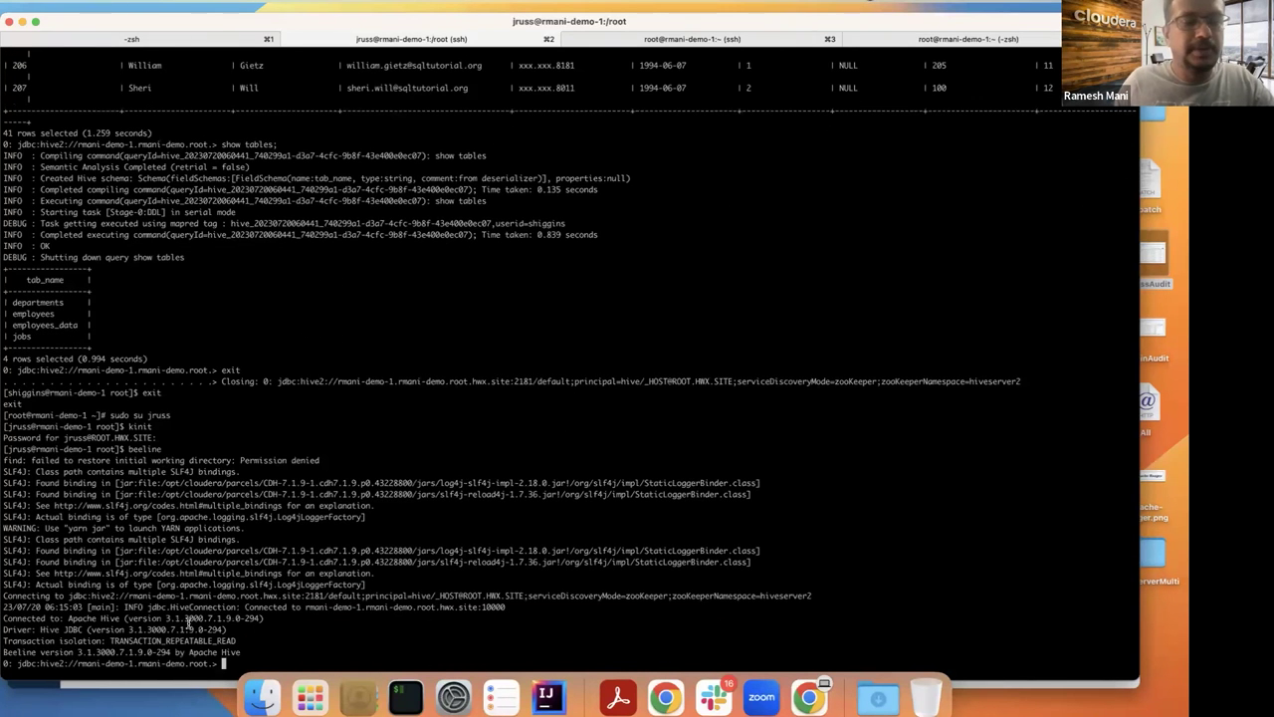
{"action": "type", "text": "use hr"}
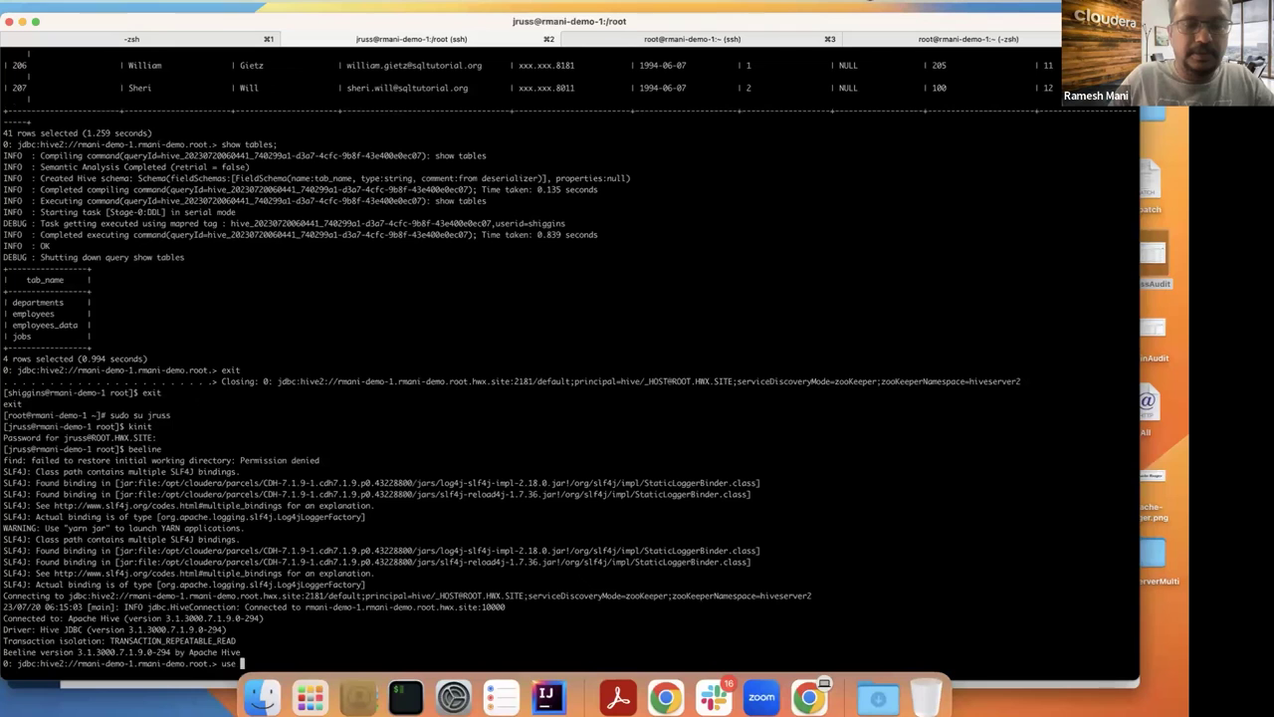
{"action": "key", "text": "BackSpace"}
{"action": "key", "text": "BackSpace"}
{"action": "key", "text": "BackSpace"}
{"action": "key", "text": "BackSpace"}
{"action": "key", "text": "BackSpace"}
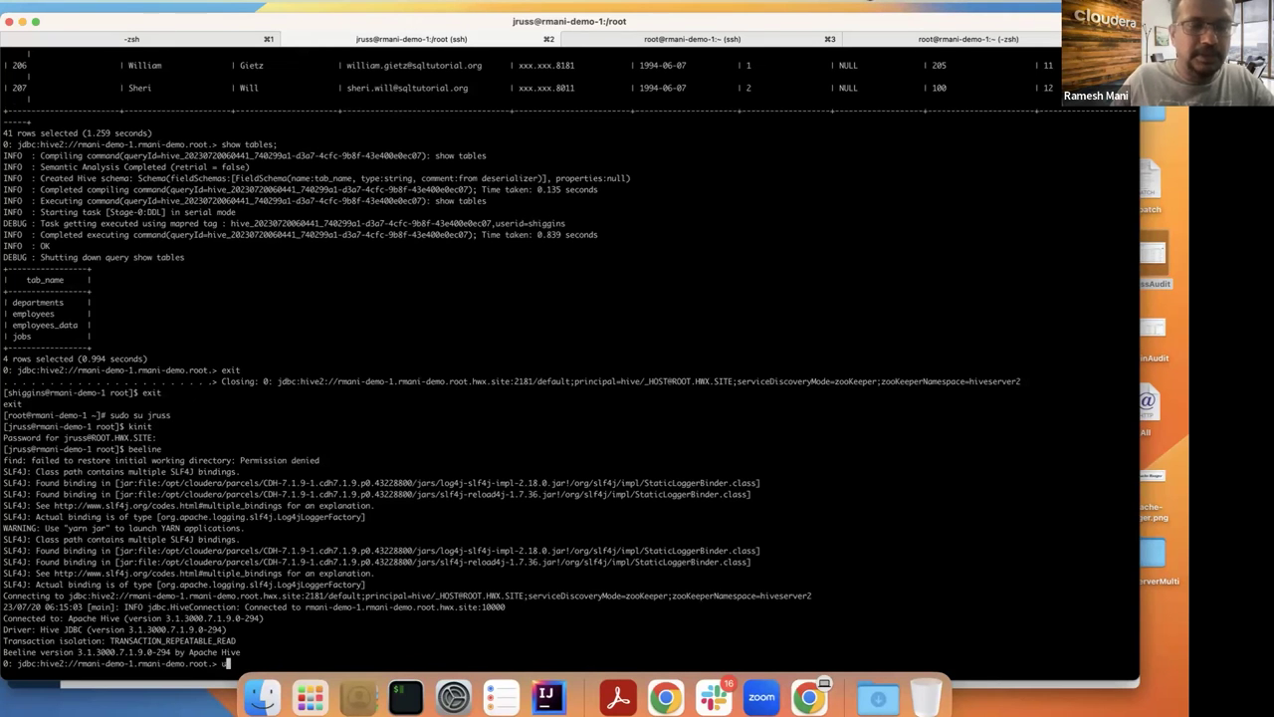
{"action": "left_click_drag", "start_coordinate": [80, 27], "coordinate": [90, 18]}
{"action": "key", "text": "BackSpace"}
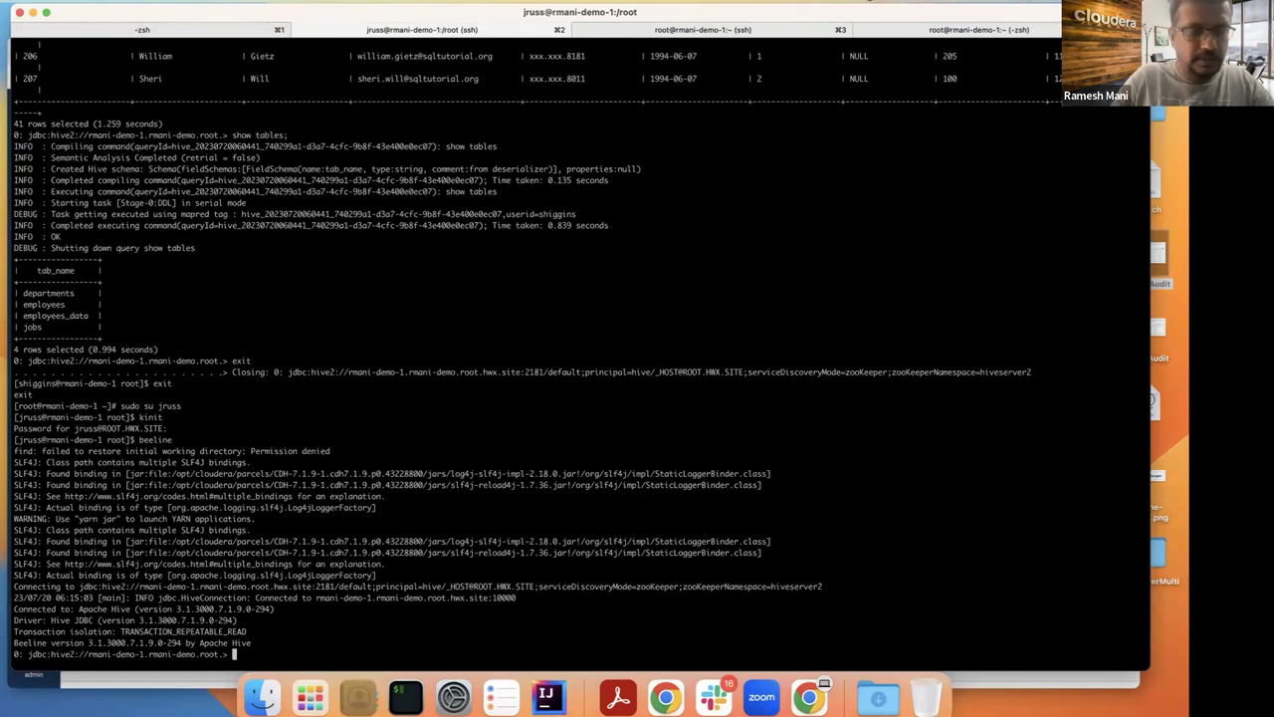
Step: Switch Beeline to the hr database with 'use hr;' and list its tables with 'show tables;'
{"action": "type", "text": "use hr;"}
{"action": "key", "text": "Return"}
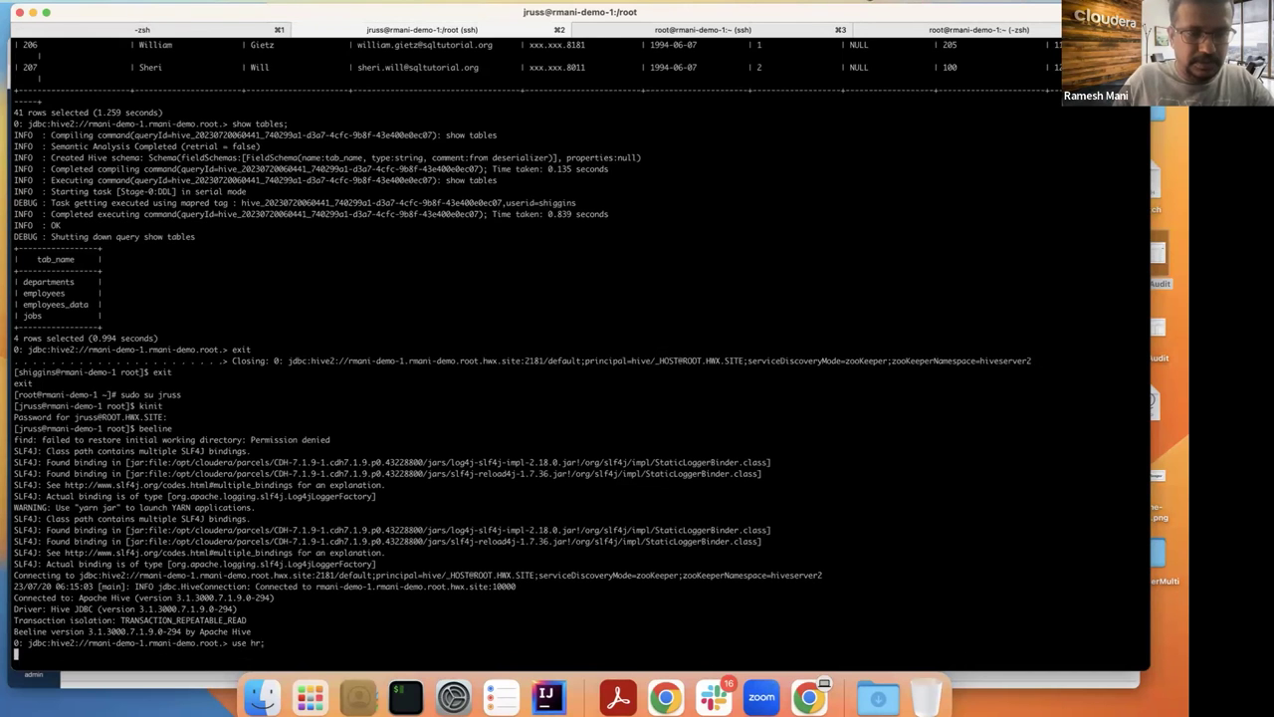
{"action": "type", "text": "show tables;"}
{"action": "key", "text": "Return"}
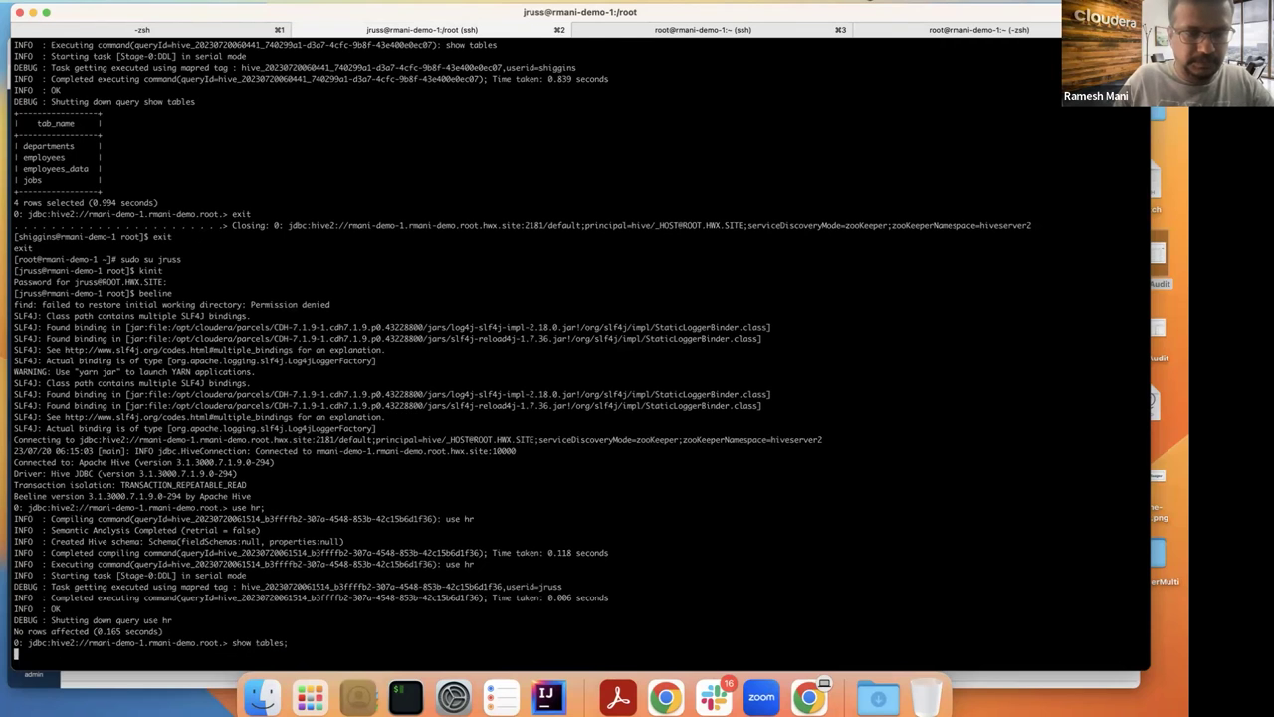
Step: Run 'select * from employee_manager_data;' to query every row of the table
{"action": "type", "text": "s"}
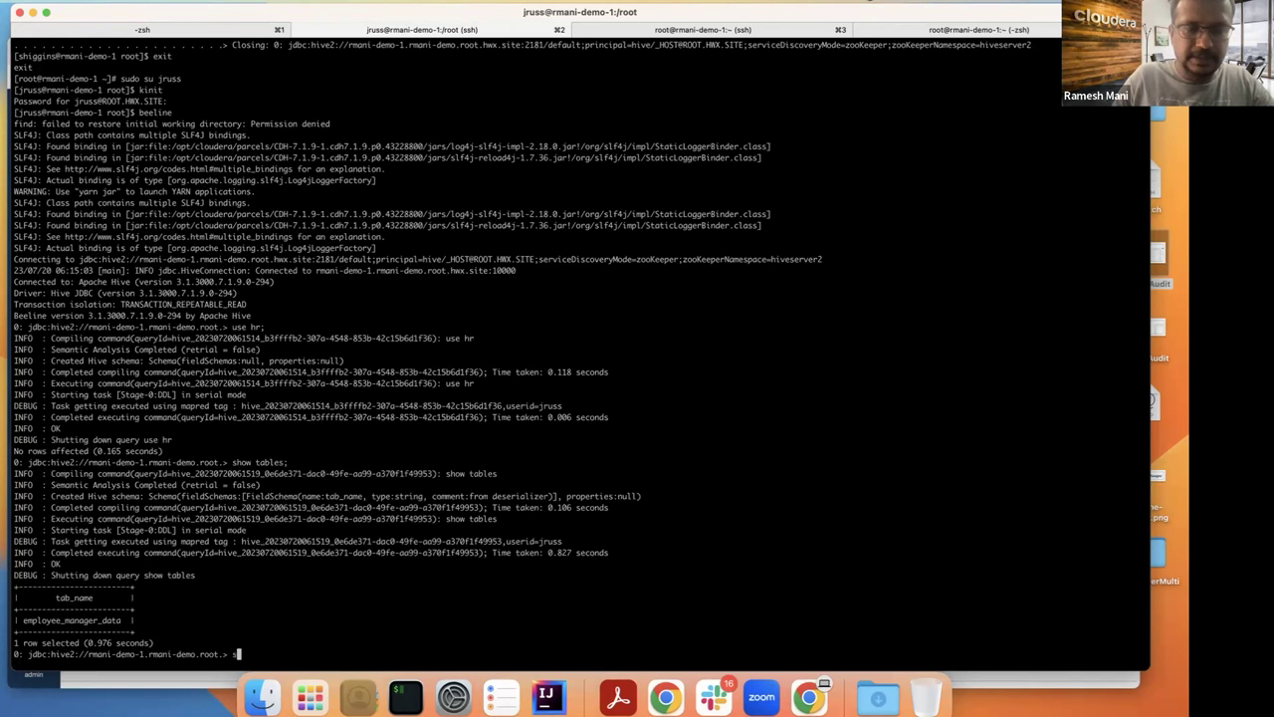
{"action": "type", "text": "elec"}
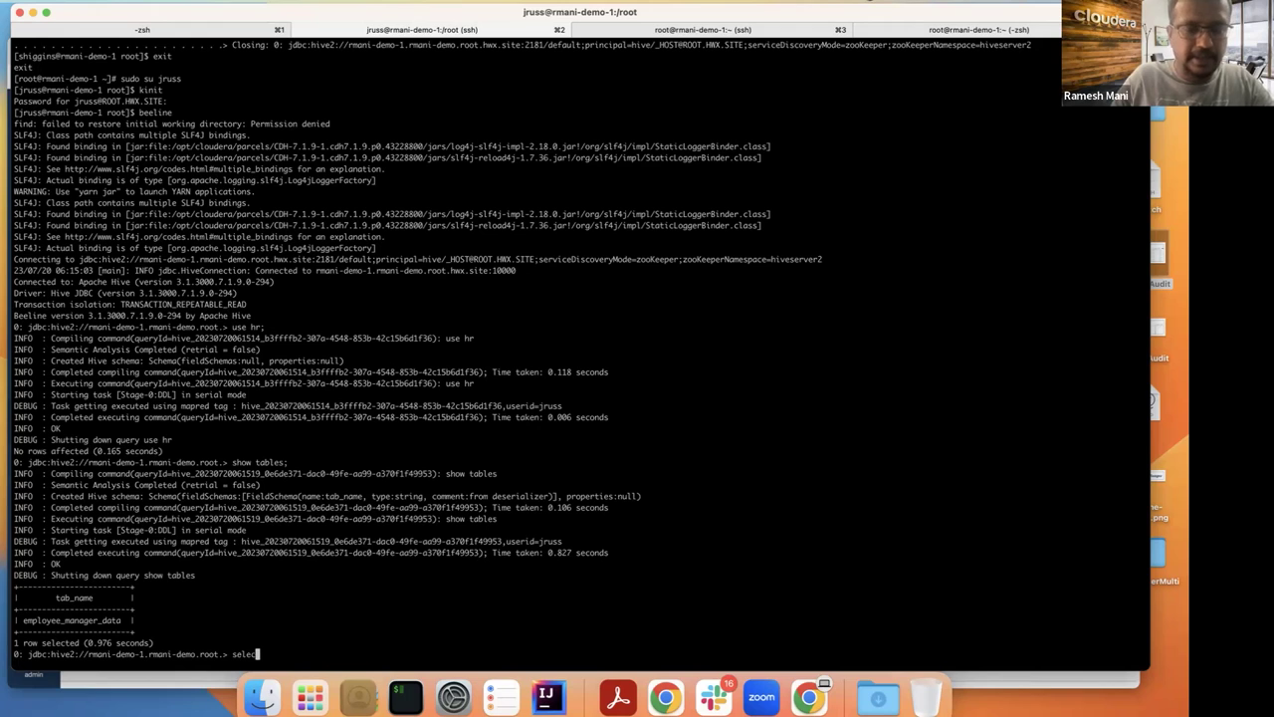
{"action": "type", "text": "t * "}
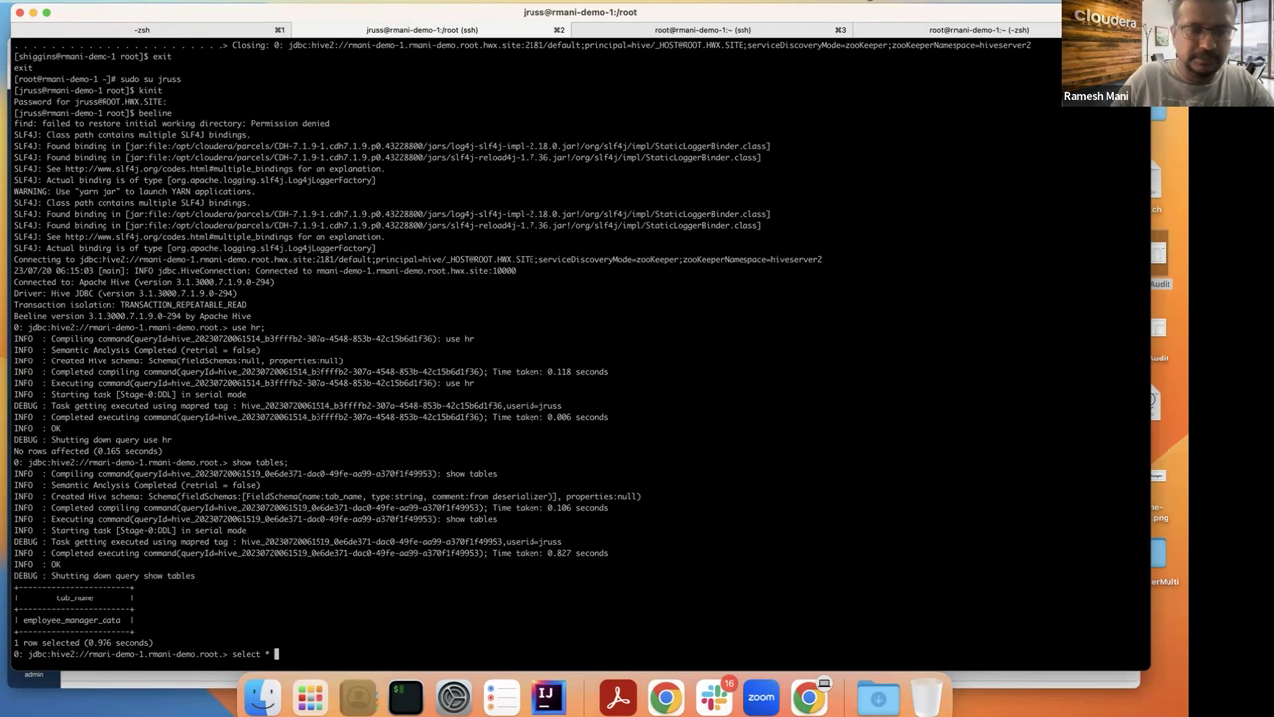
{"action": "type", "text": "from employ"}
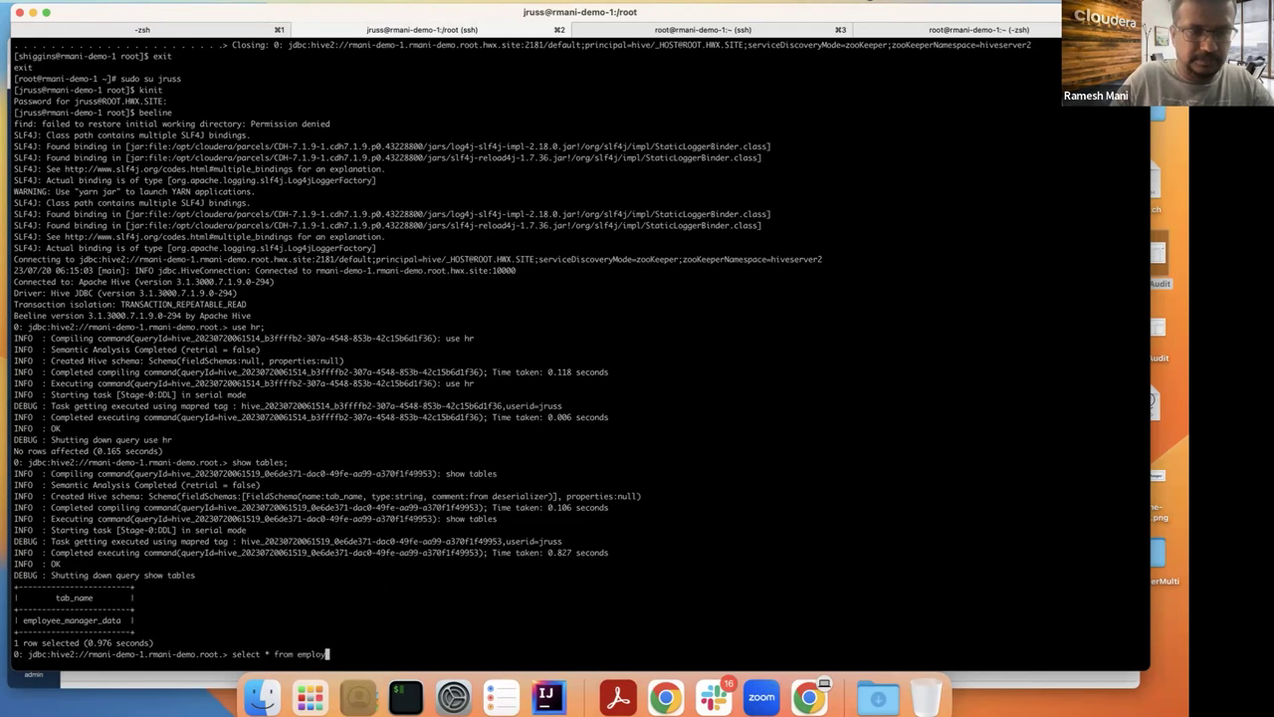
{"action": "type", "text": "ee_"}
{"action": "type", "text": "a"}
{"action": "key", "text": "BackSpace"}
{"action": "type", "text": "anager_dat"}
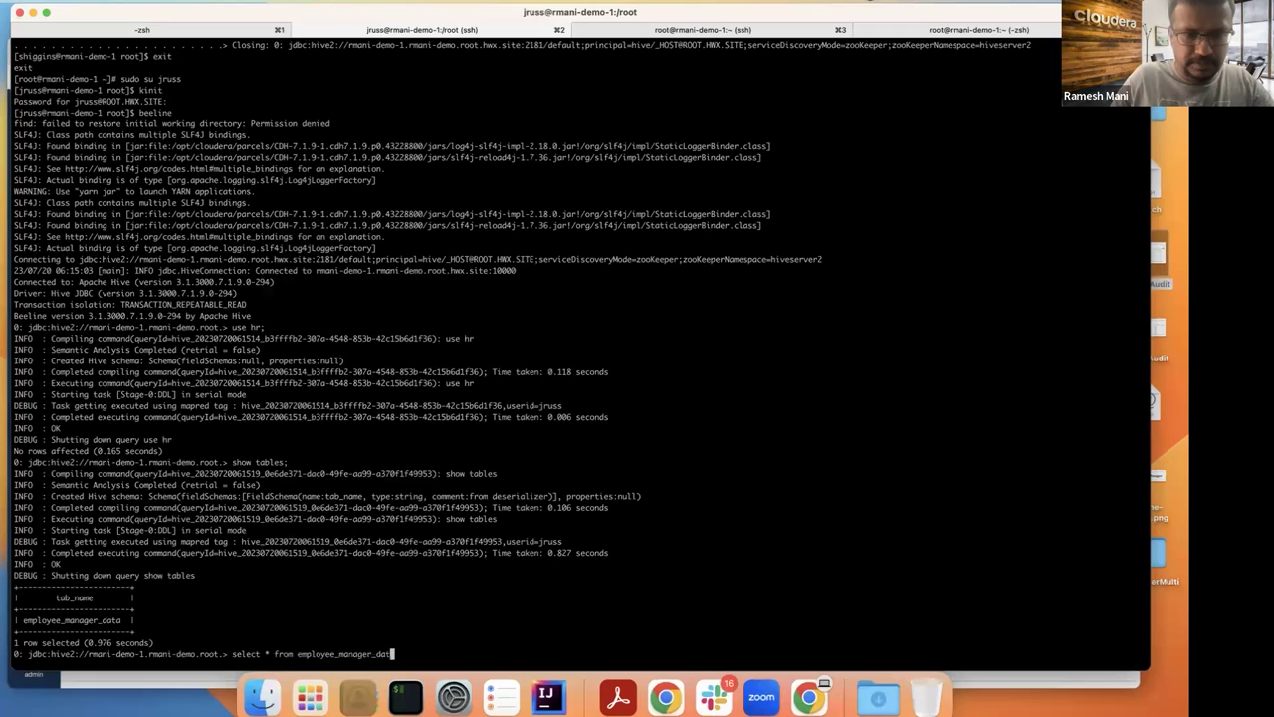
{"action": "type", "text": "a;"}
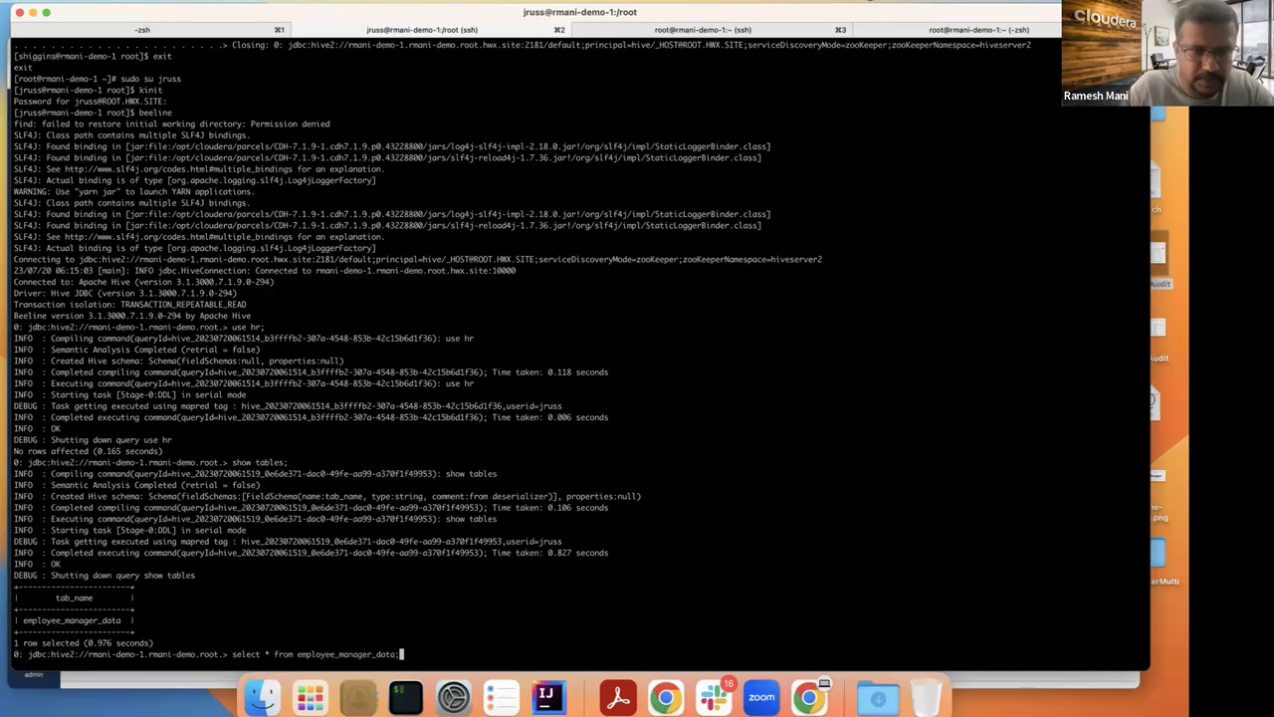
{"action": "key", "text": "Return"}
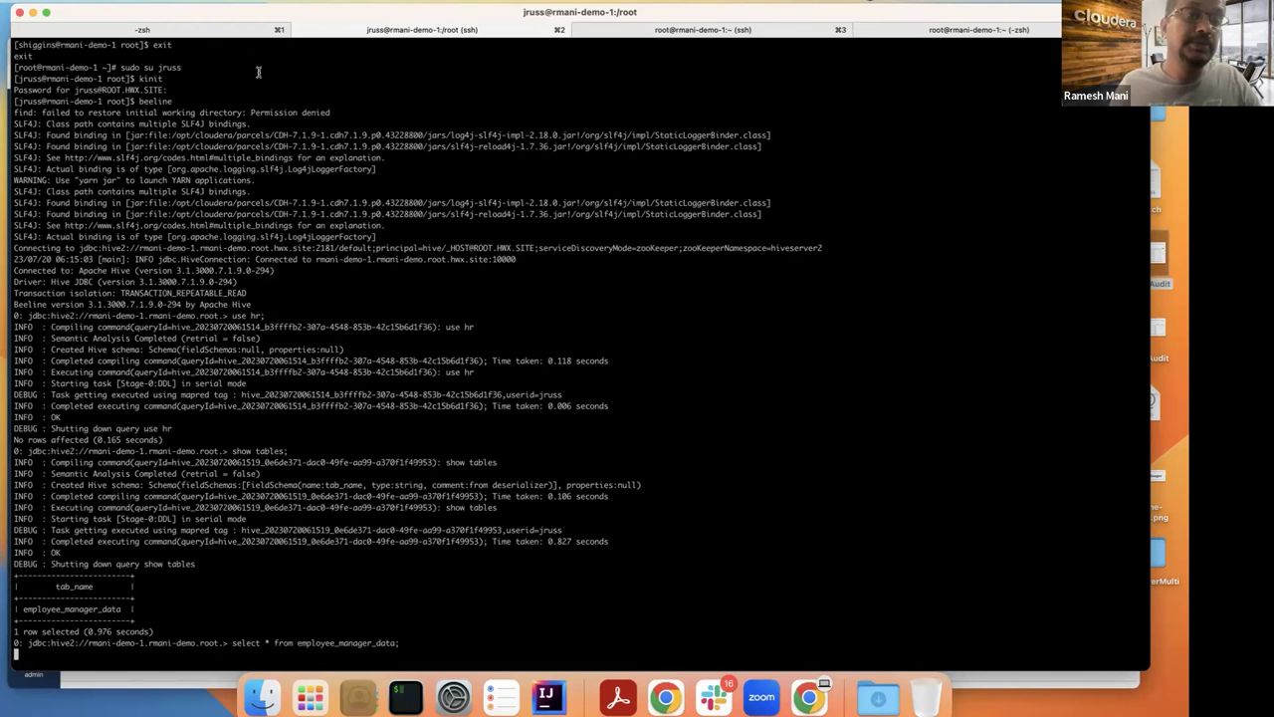
Step: Highlight 'Sales' in the first of the six returned rows, then bring the Ranger browser forward
{"action": "left_click_drag", "start_coordinate": [958, 2], "coordinate": [958, 2]}
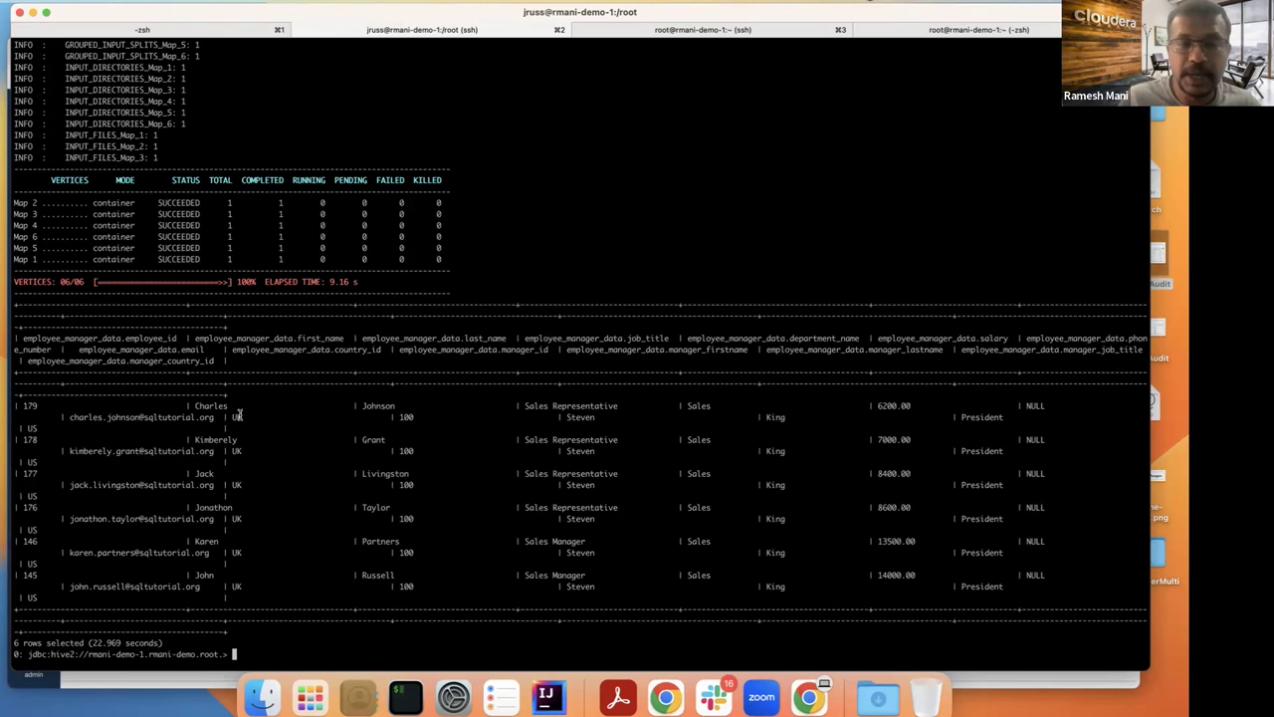
{"action": "double_click", "coordinate": [698, 405]}
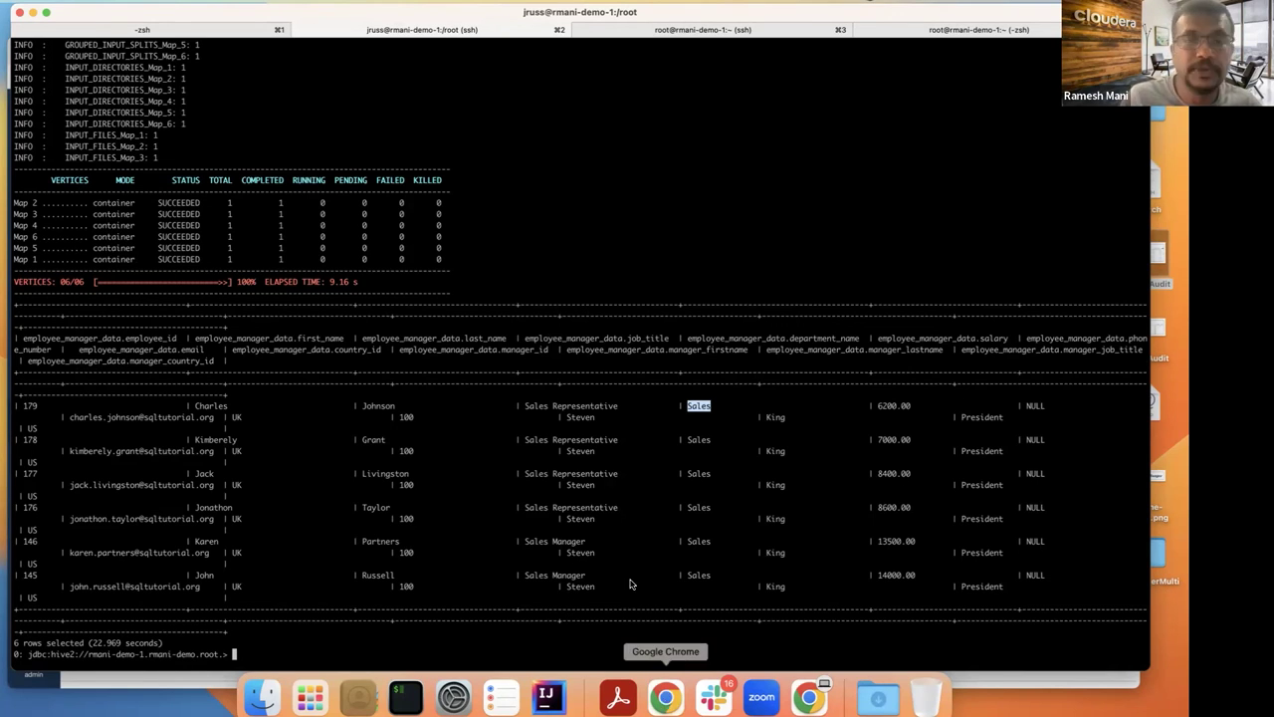
{"action": "left_click", "coordinate": [665, 697]}
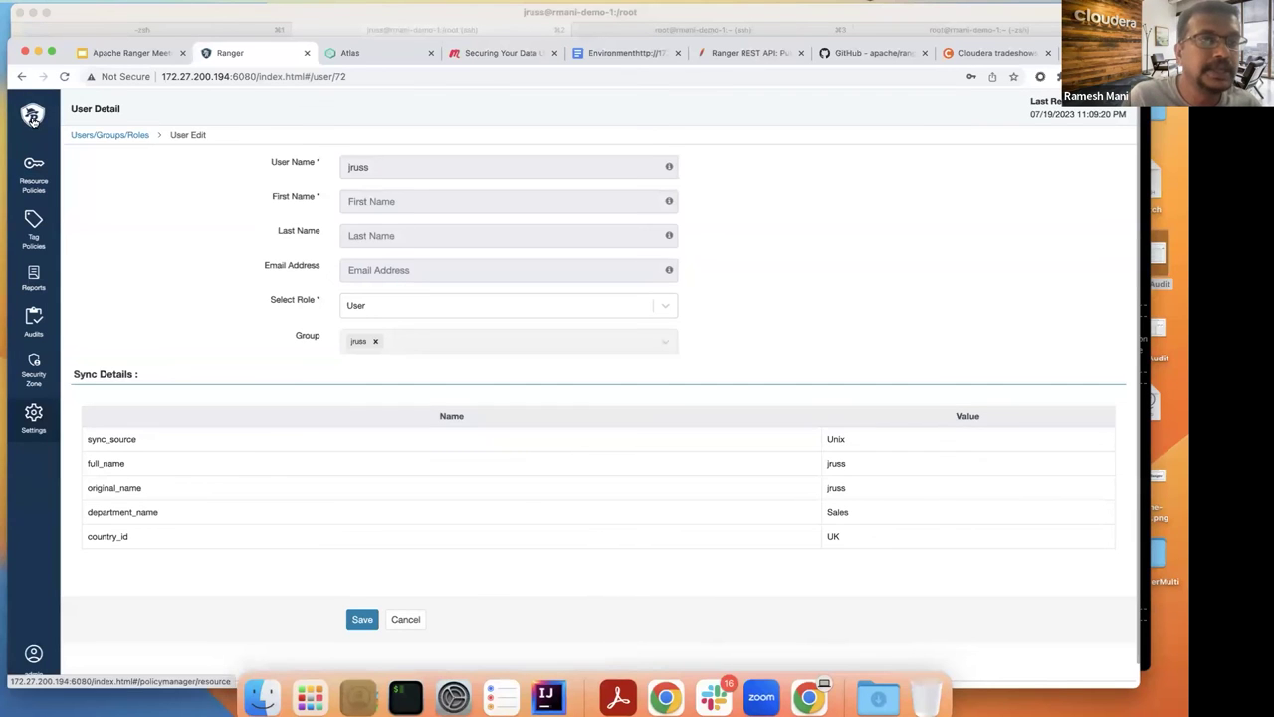
{"action": "left_click", "coordinate": [32, 119]}
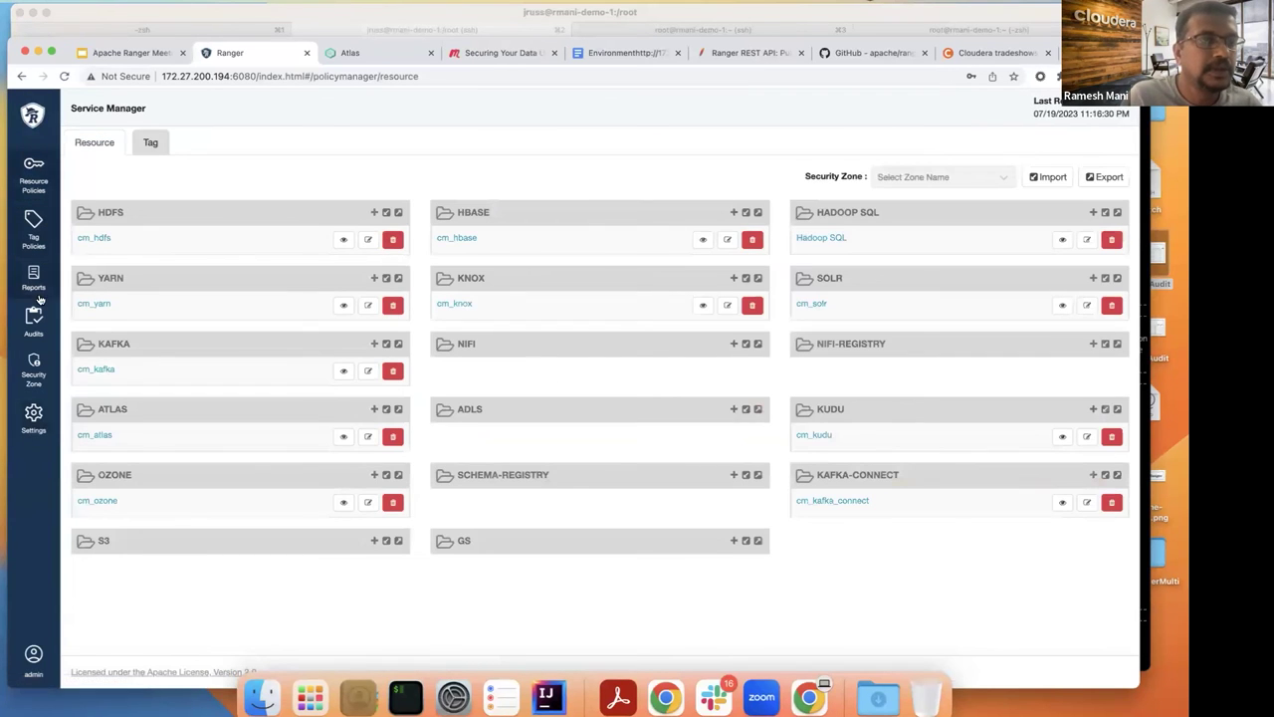
{"action": "left_click", "coordinate": [33, 319]}
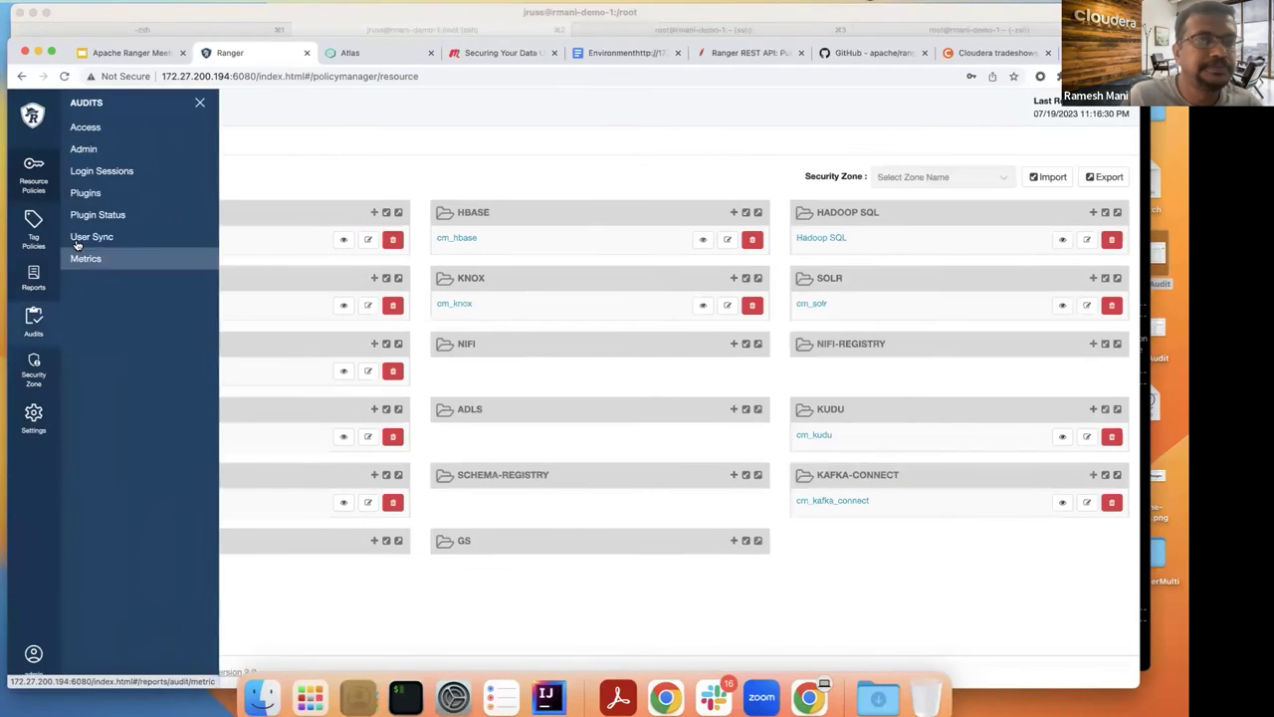
{"action": "left_click", "coordinate": [93, 129]}
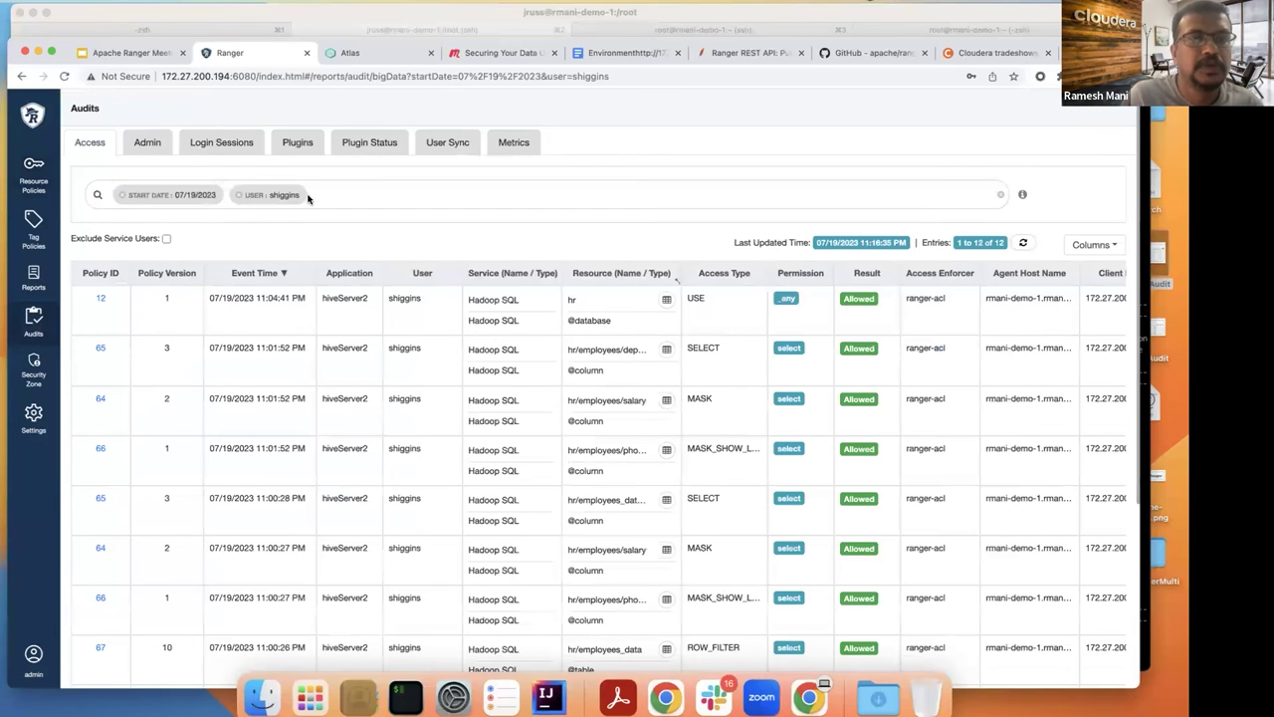
{"action": "left_click", "coordinate": [239, 196]}
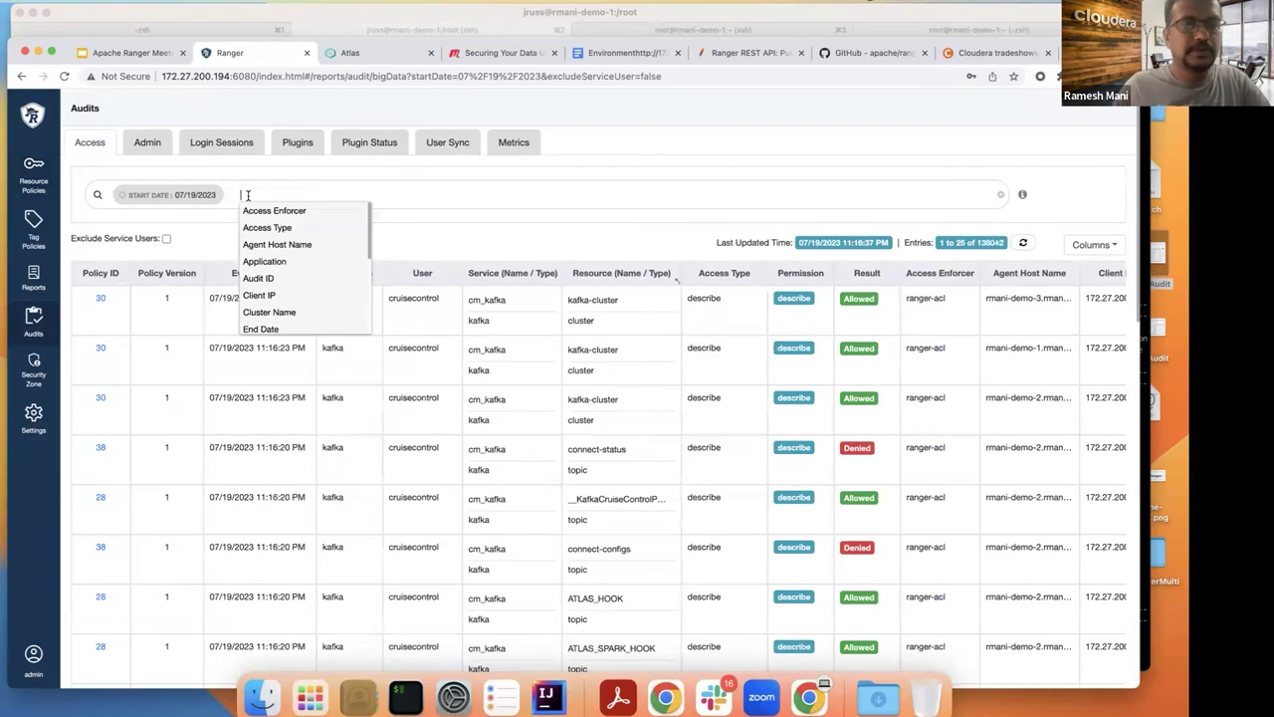
{"action": "type", "text": "user"}
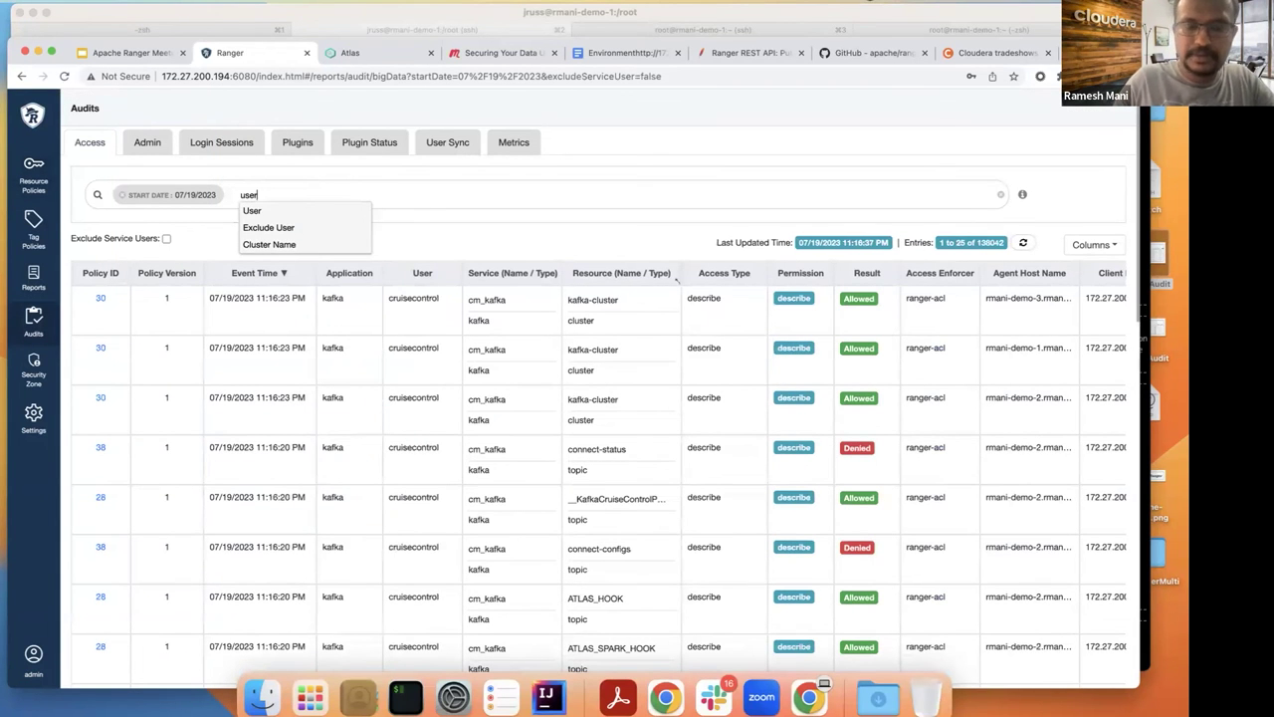
{"action": "key", "text": "Down"}
{"action": "key", "text": "Return"}
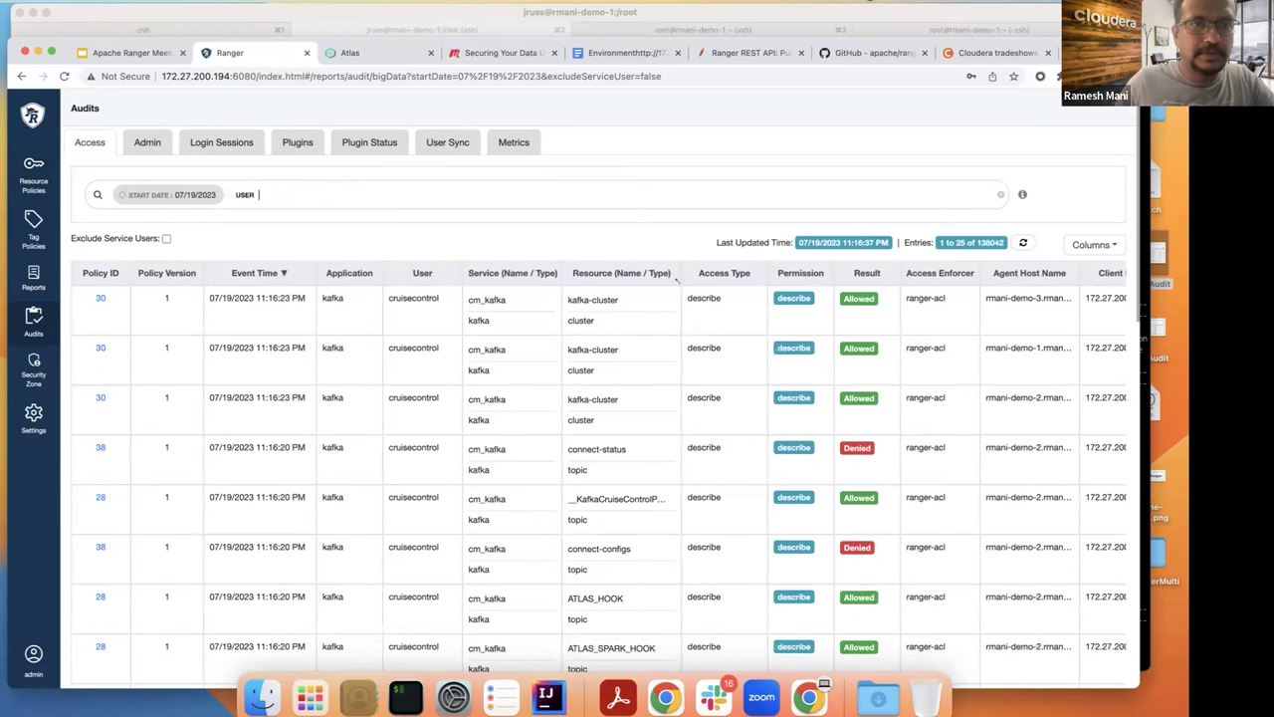
{"action": "key", "text": "Return"}
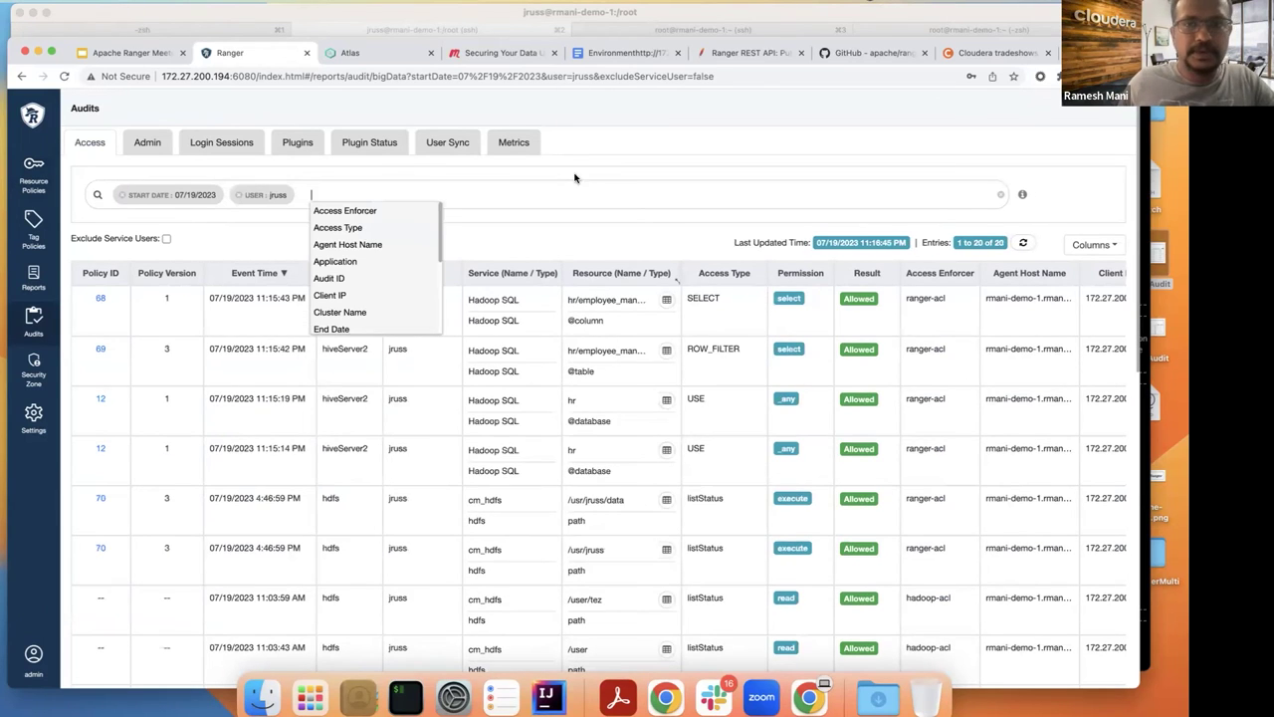
{"action": "left_click", "coordinate": [668, 352]}
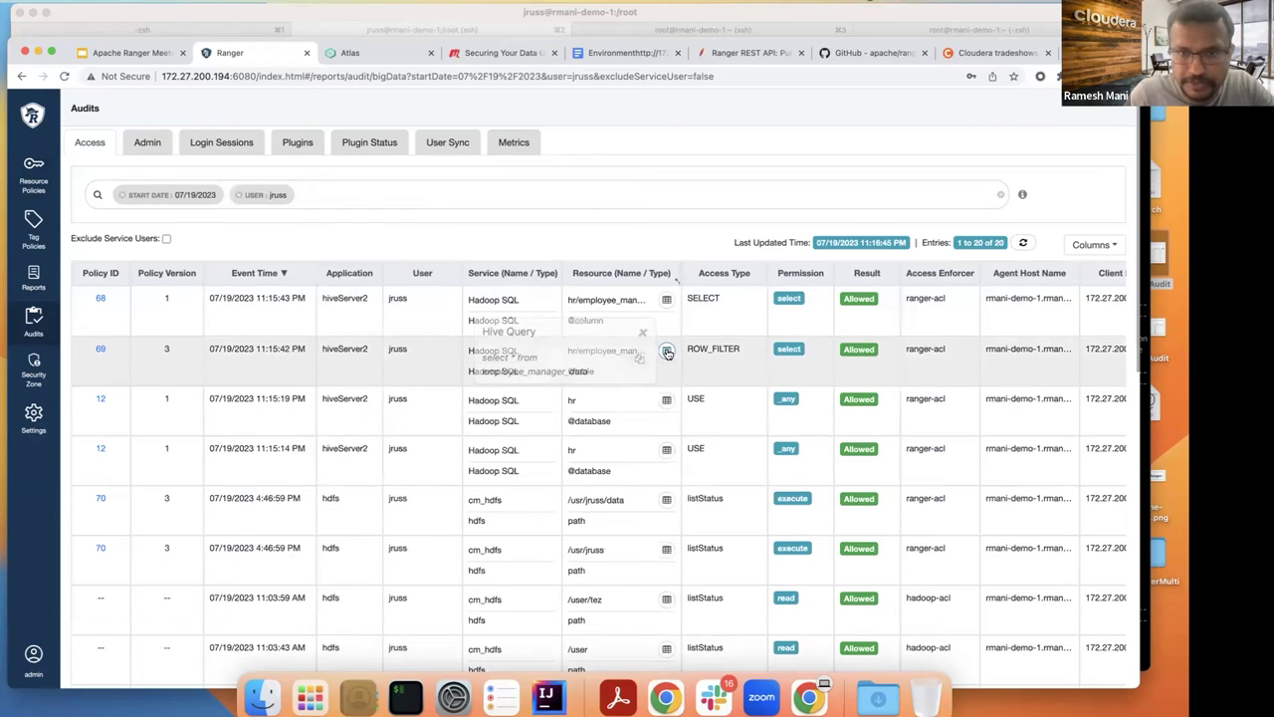
{"action": "left_click", "coordinate": [689, 236]}
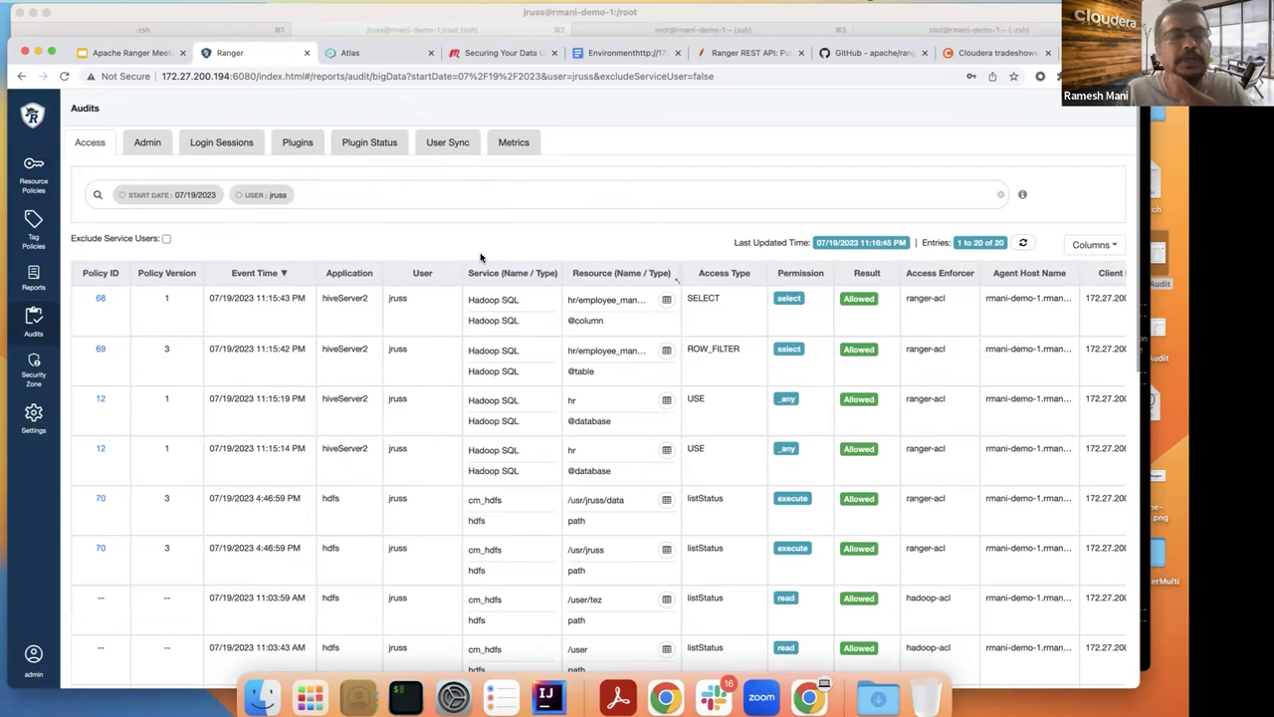
Step: Recheck the Sales-only results, then present the Apache Ranger Meetup slides at 'Building Ranger Plugins'
{"action": "left_click", "coordinate": [406, 699]}
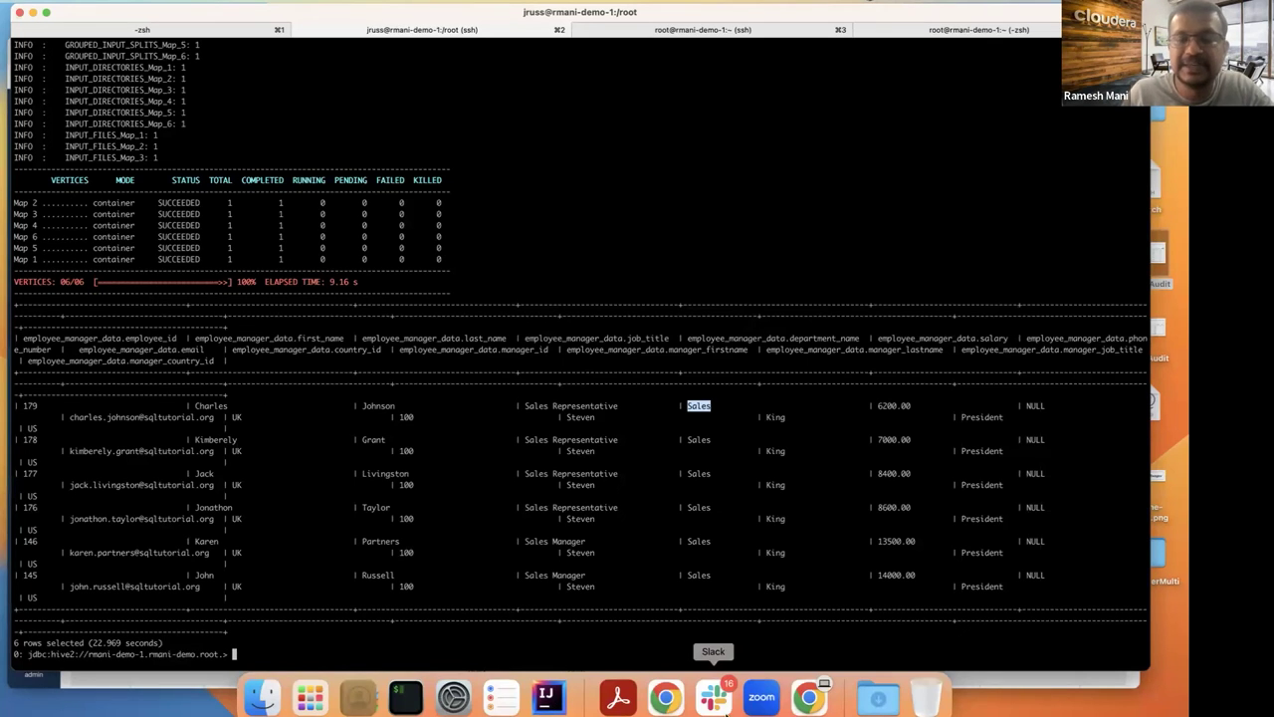
{"action": "left_click", "coordinate": [666, 698]}
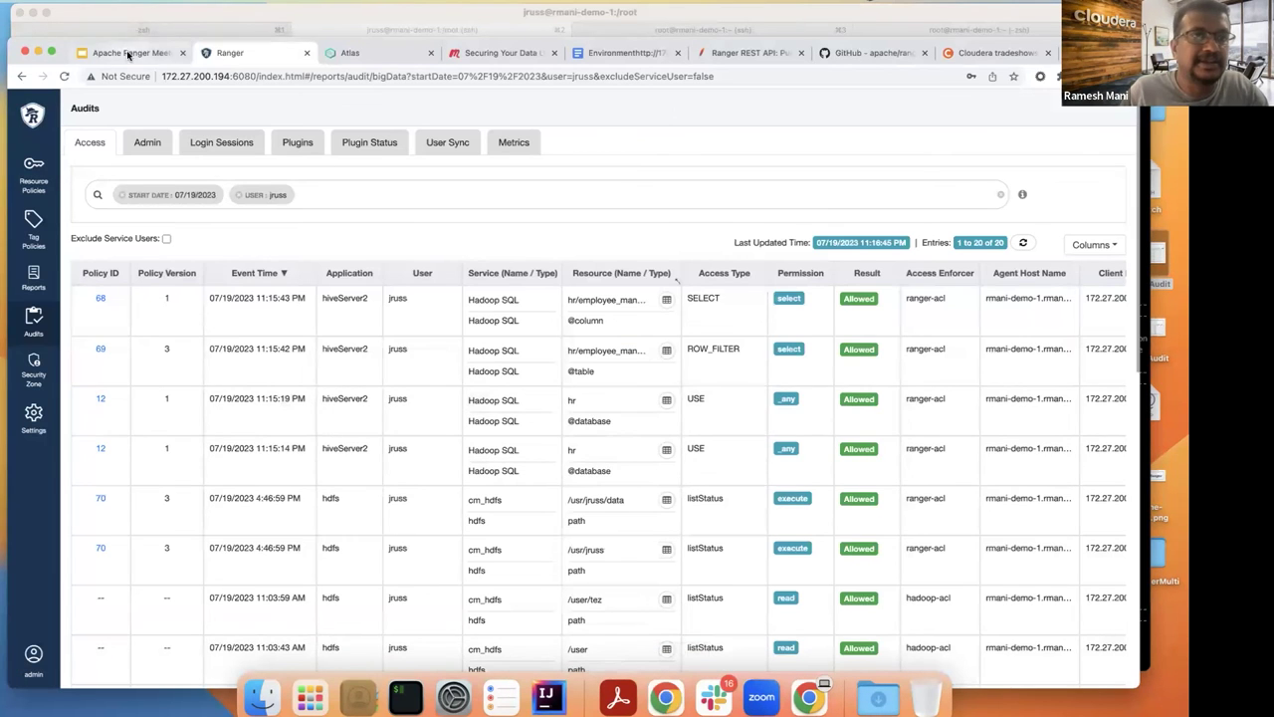
{"action": "left_click", "coordinate": [131, 52]}
{"action": "left_click", "coordinate": [937, 112]}
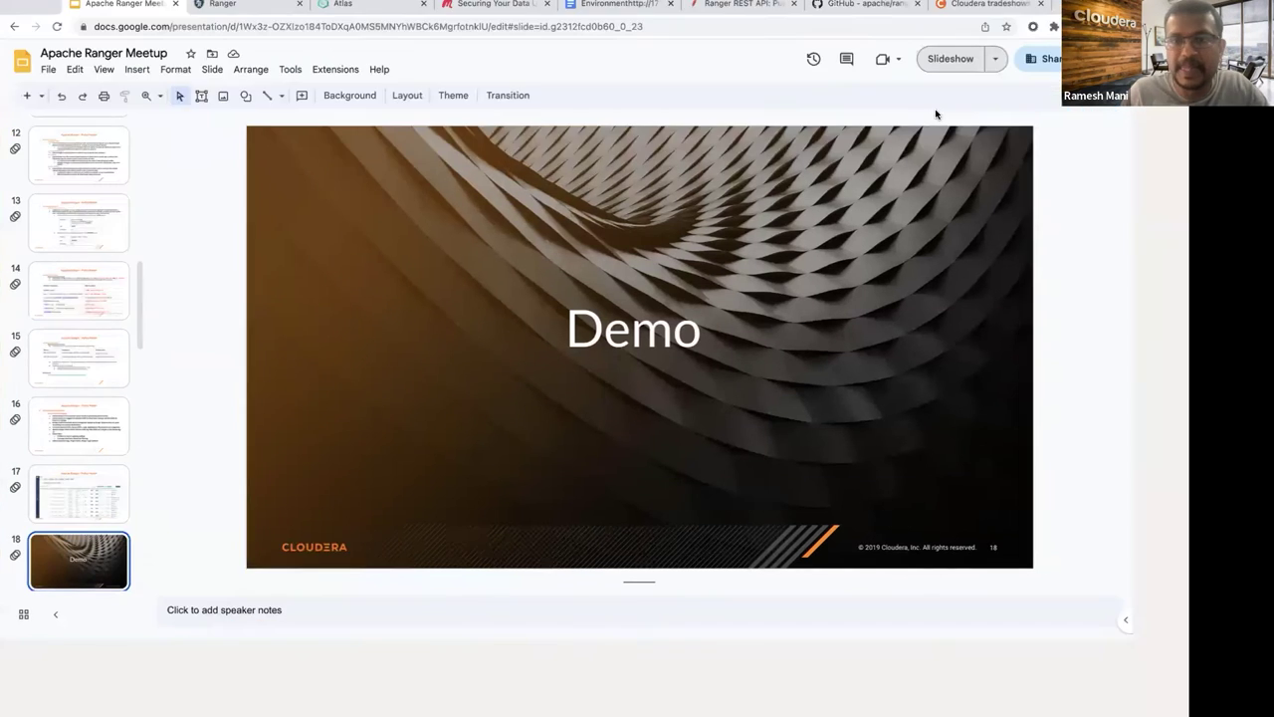
{"action": "key", "text": "Right"}
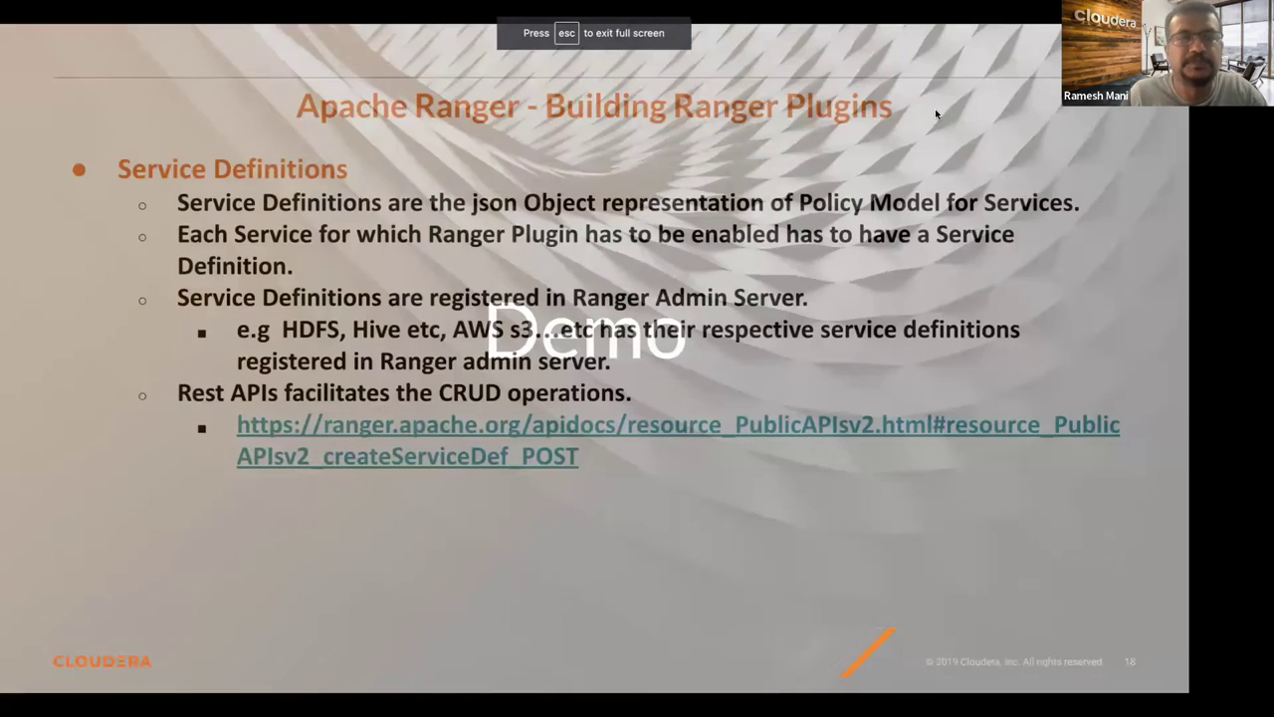